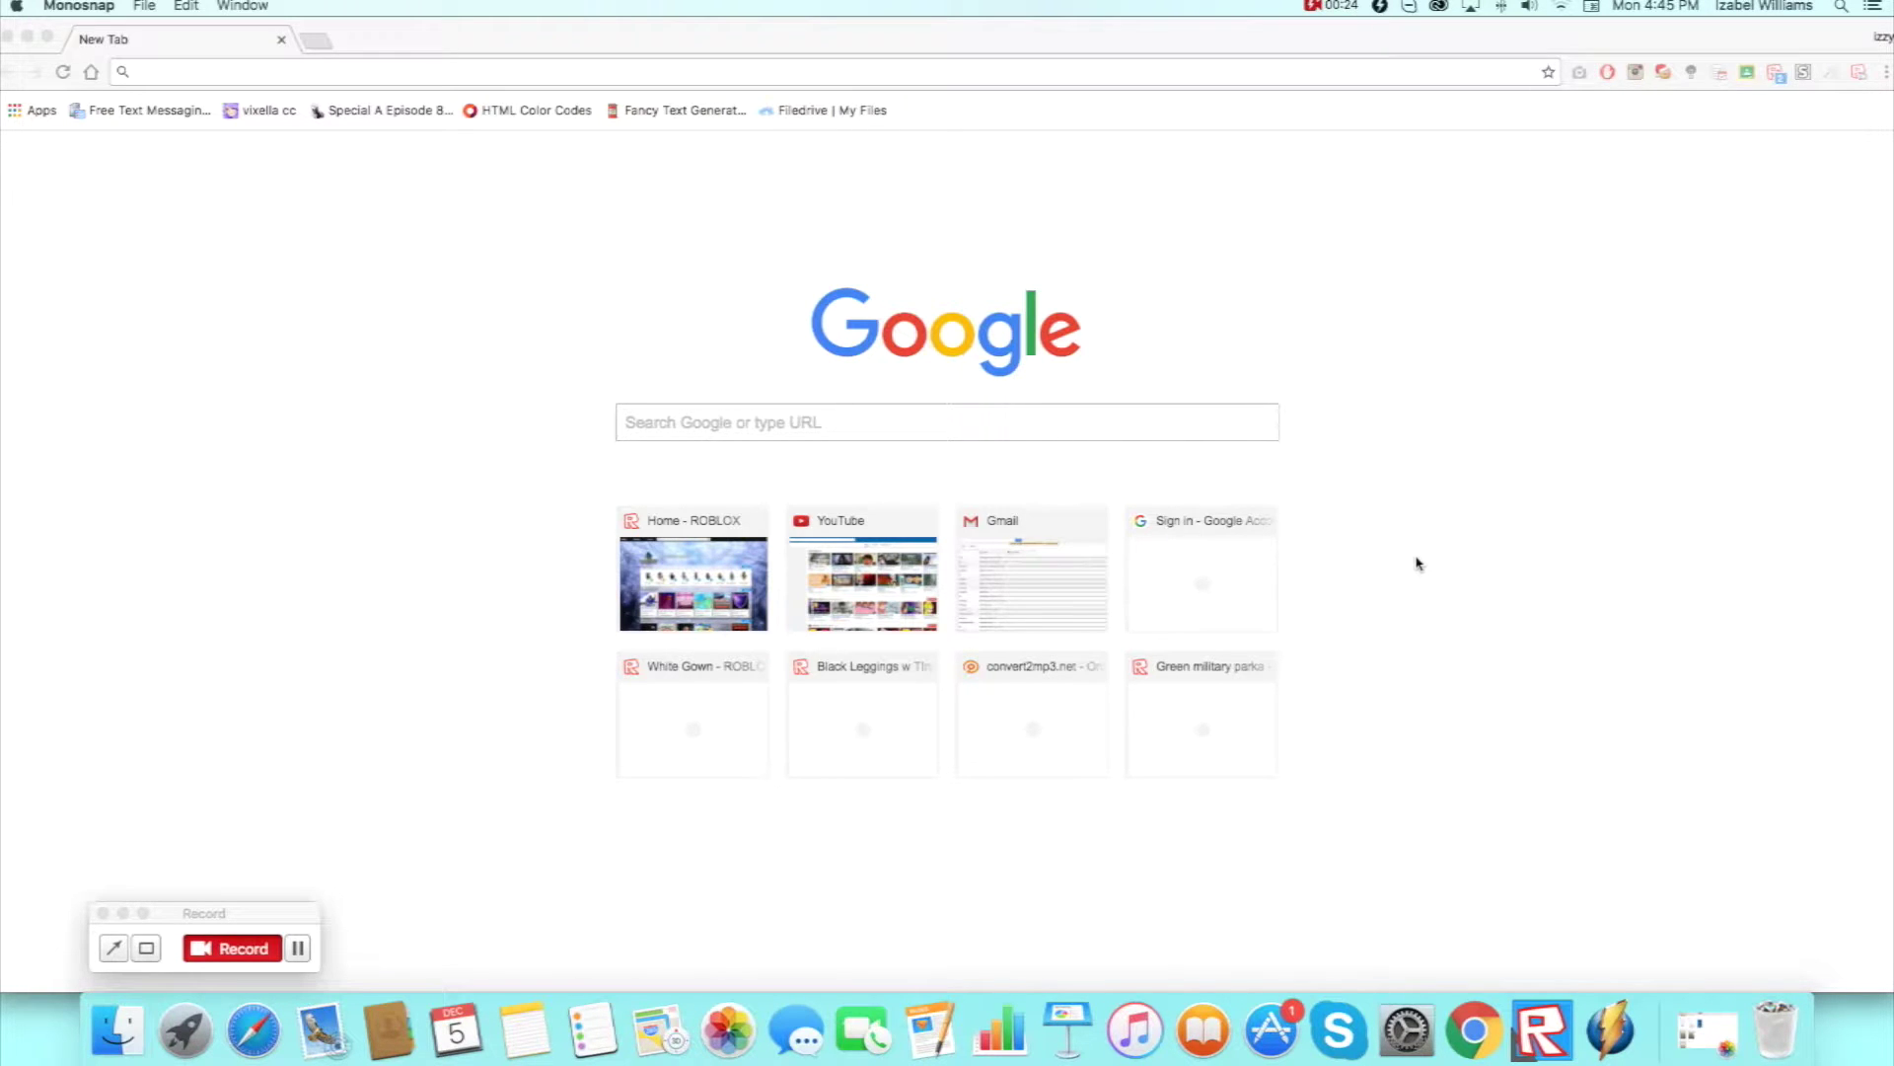
Check the Wi-Fi network list and open the fashion group chat in Skype.
left_click(1561, 8)
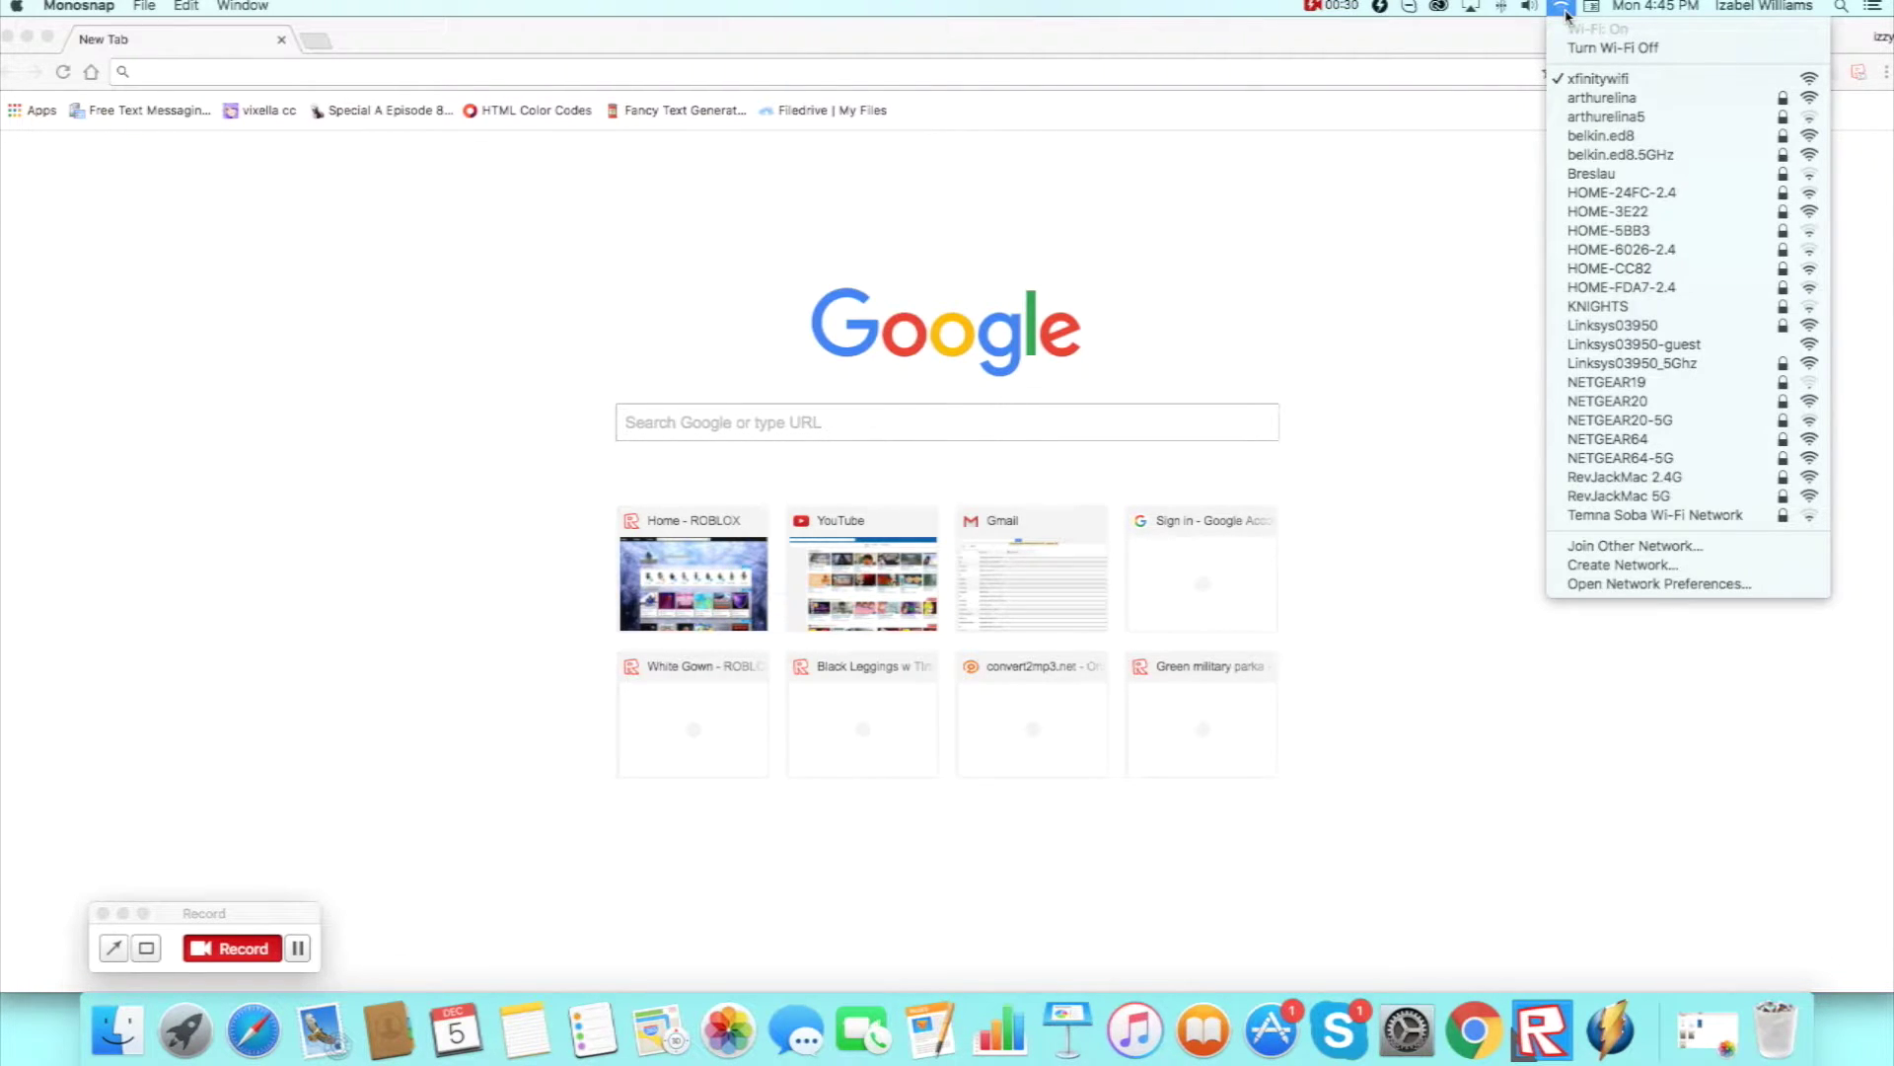
left_click(1562, 9)
left_click(1335, 1036)
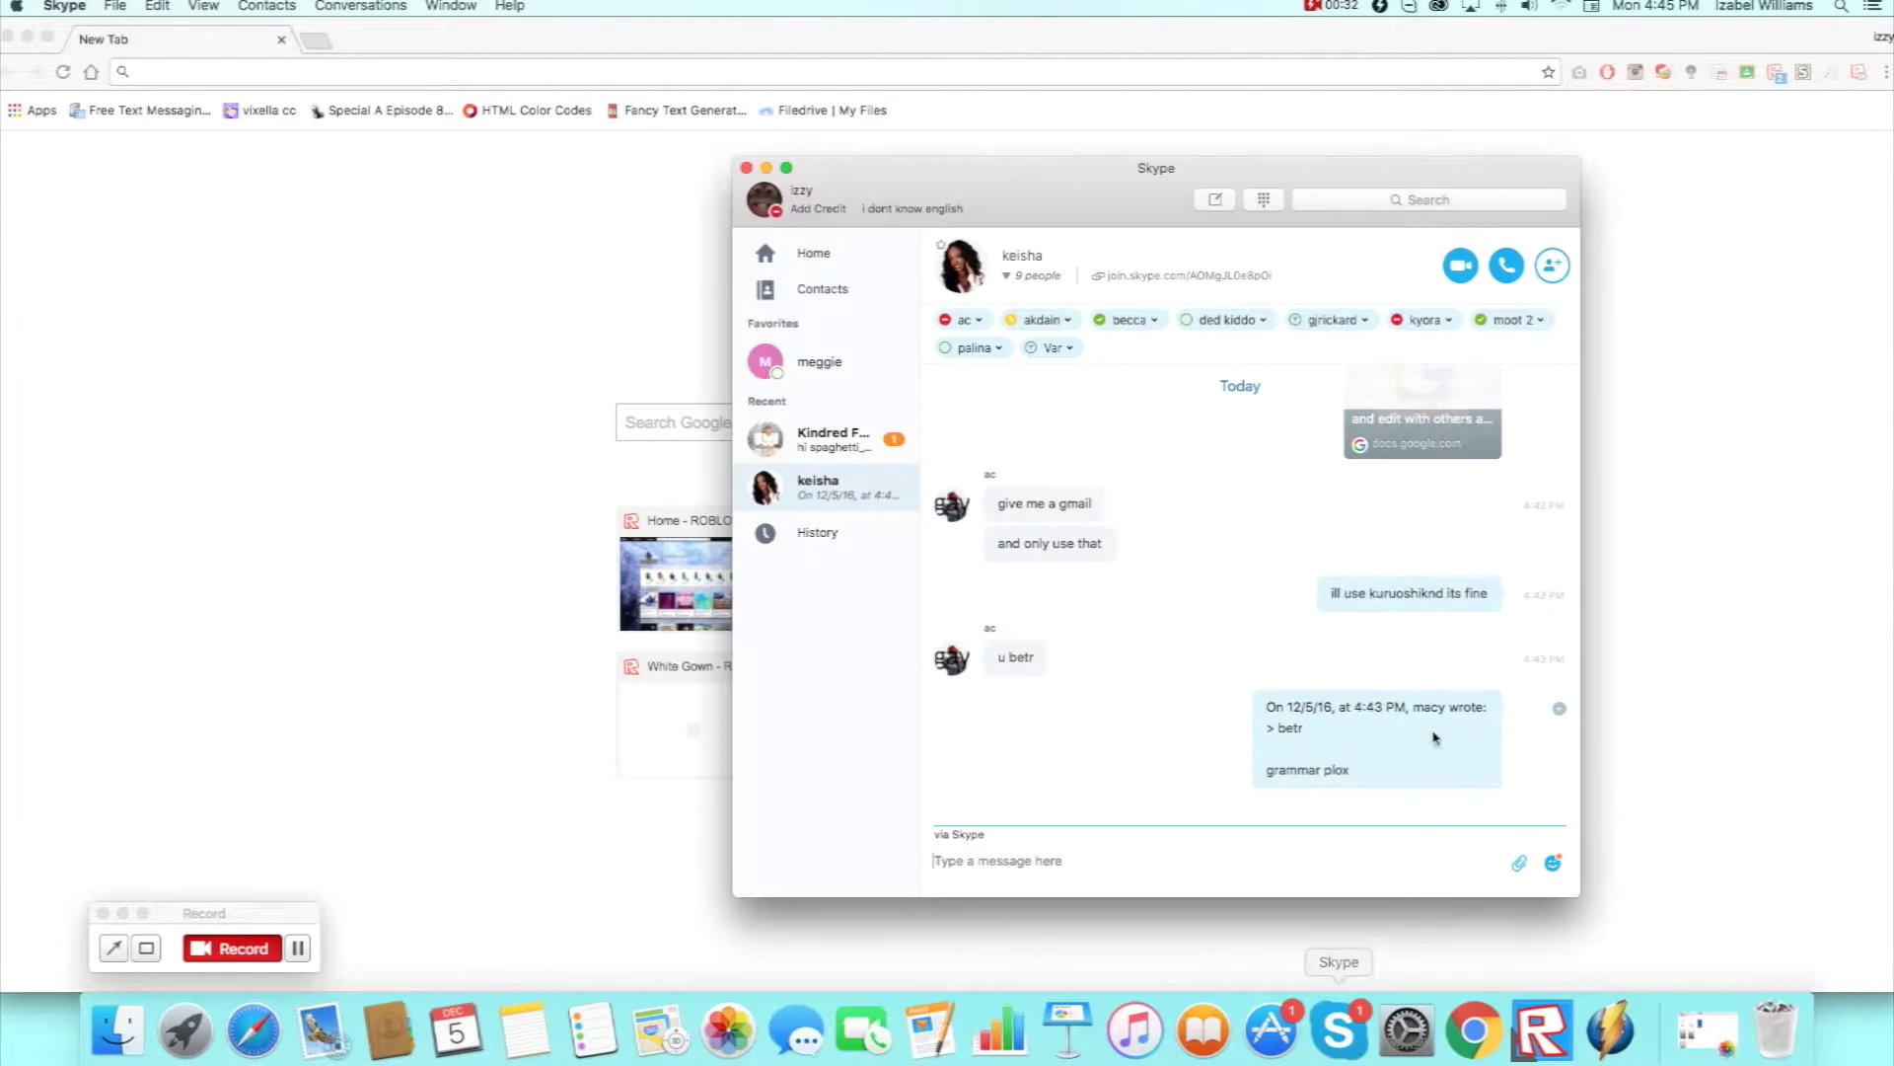
left_click(854, 439)
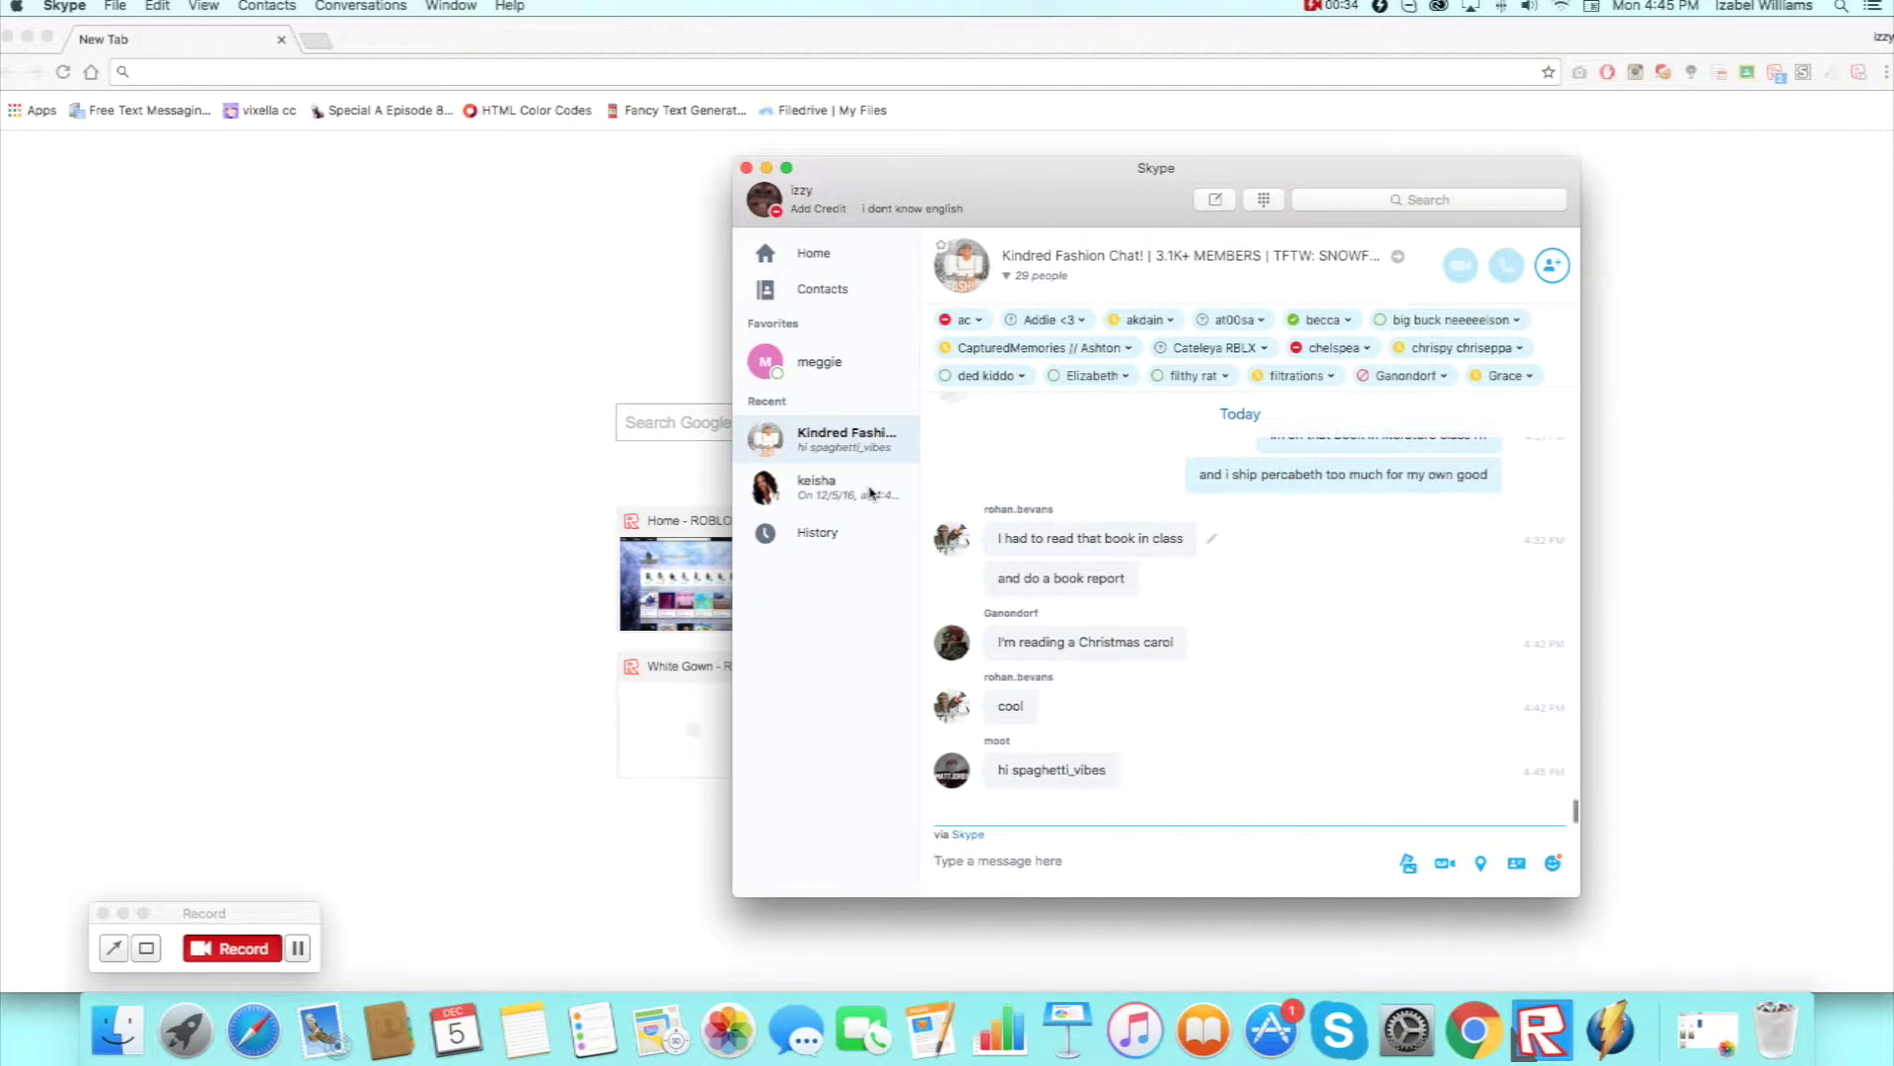
Send 'hi' to the group chat, return to Chrome, and move the recorder widget bottom-left.
type("hi")
key("Return")
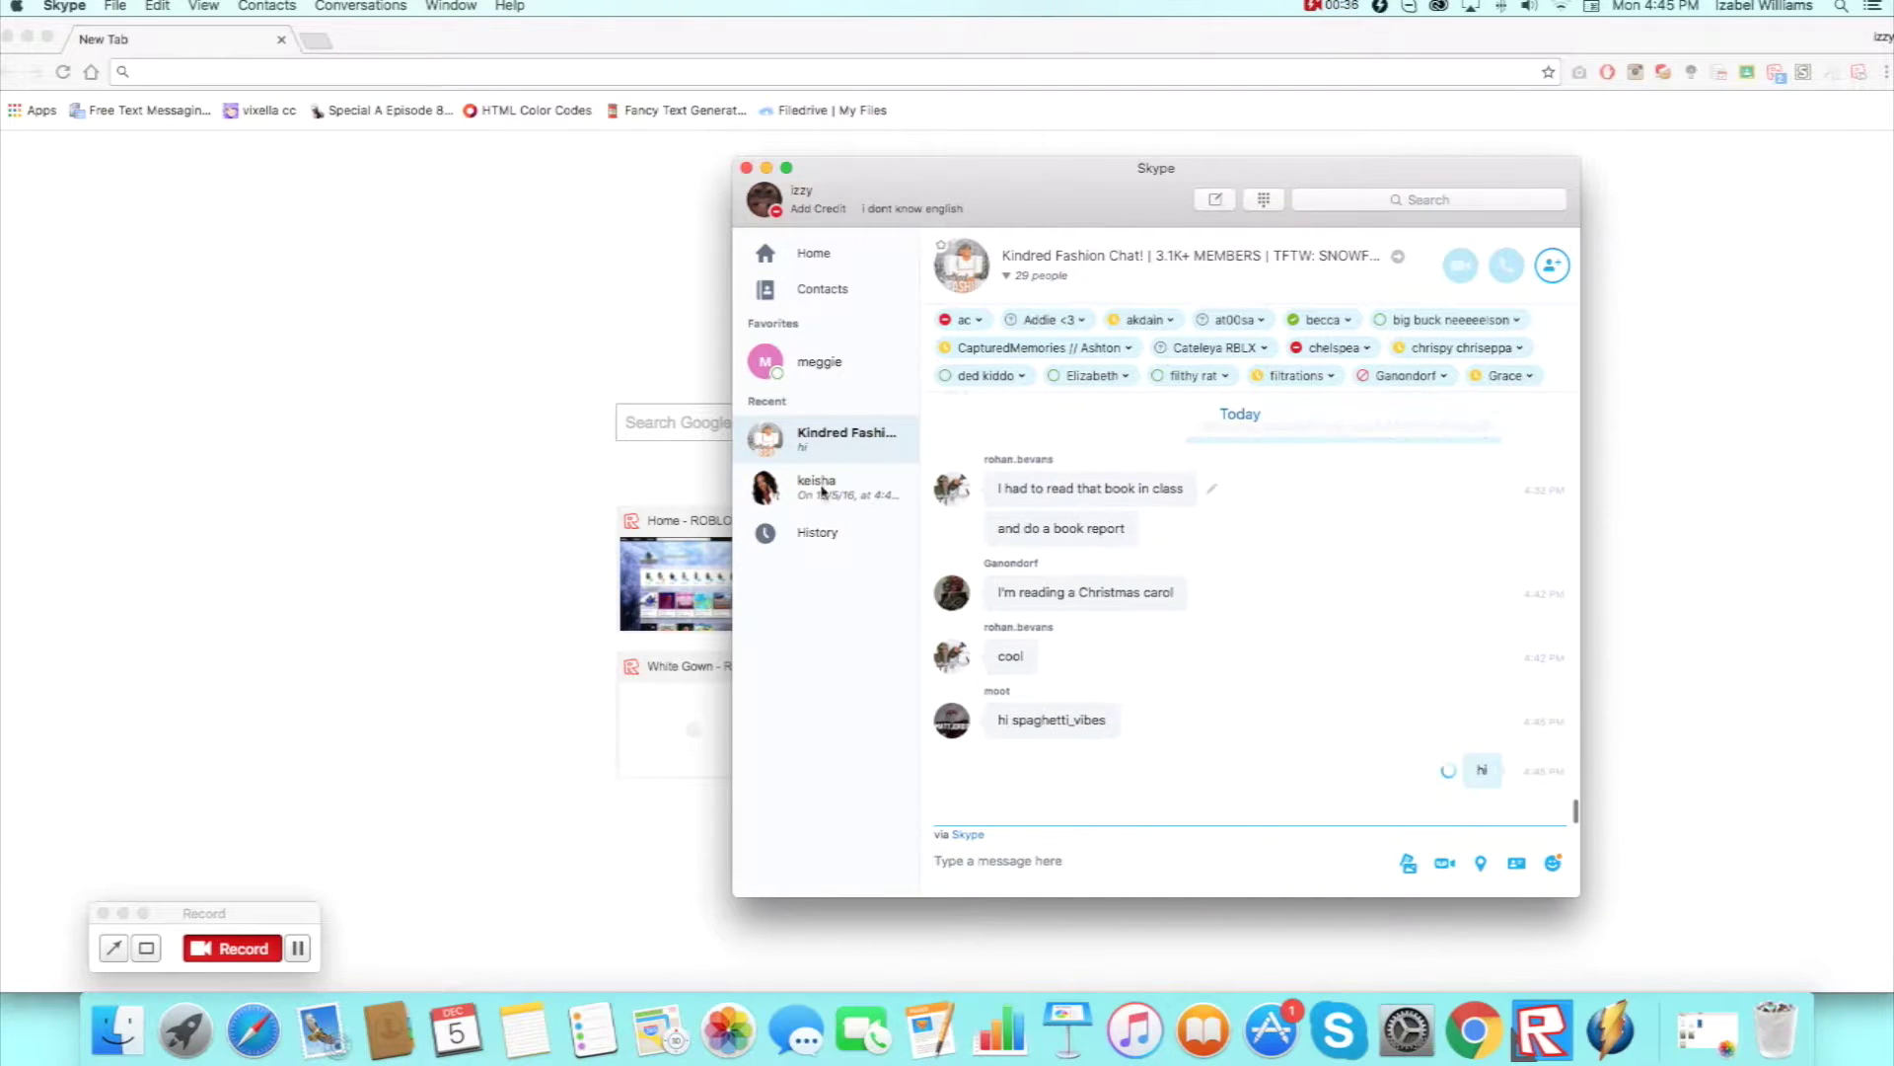
left_click(401, 464)
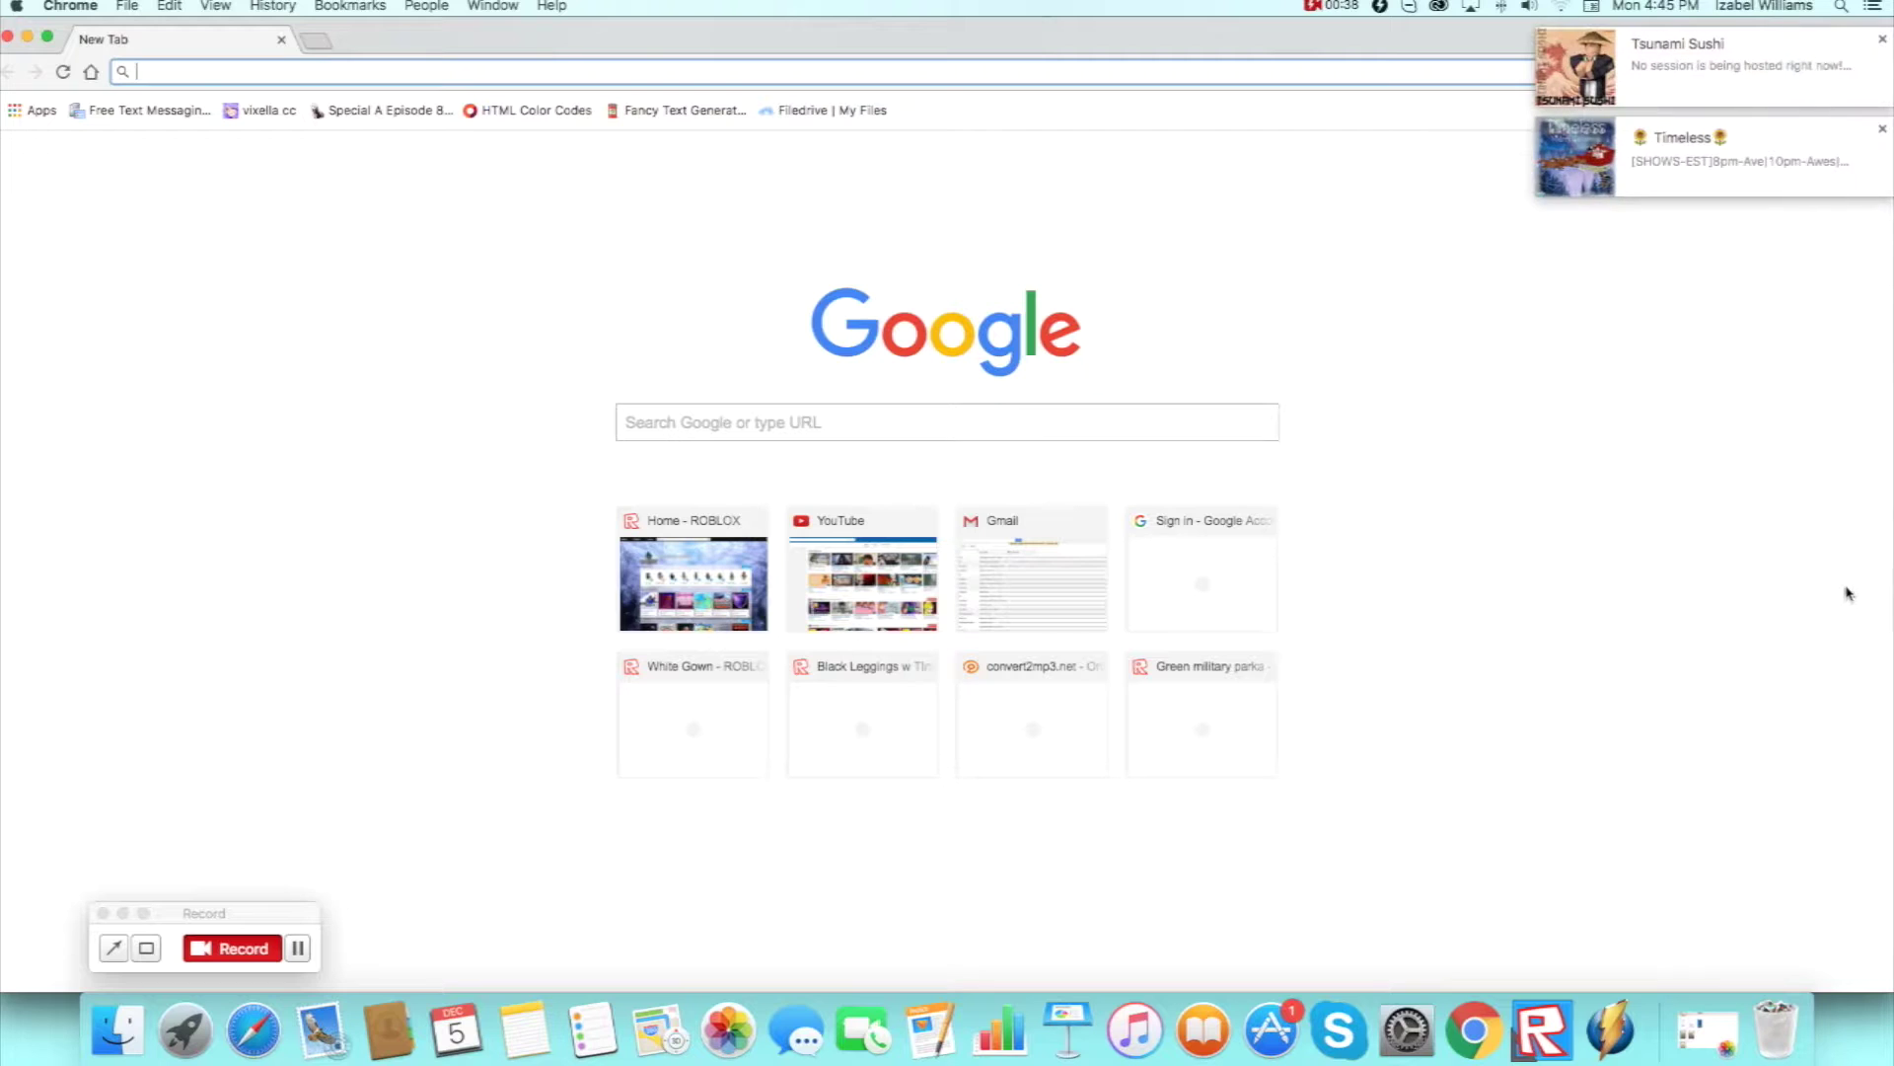
left_click_drag(168, 919, 911, 897)
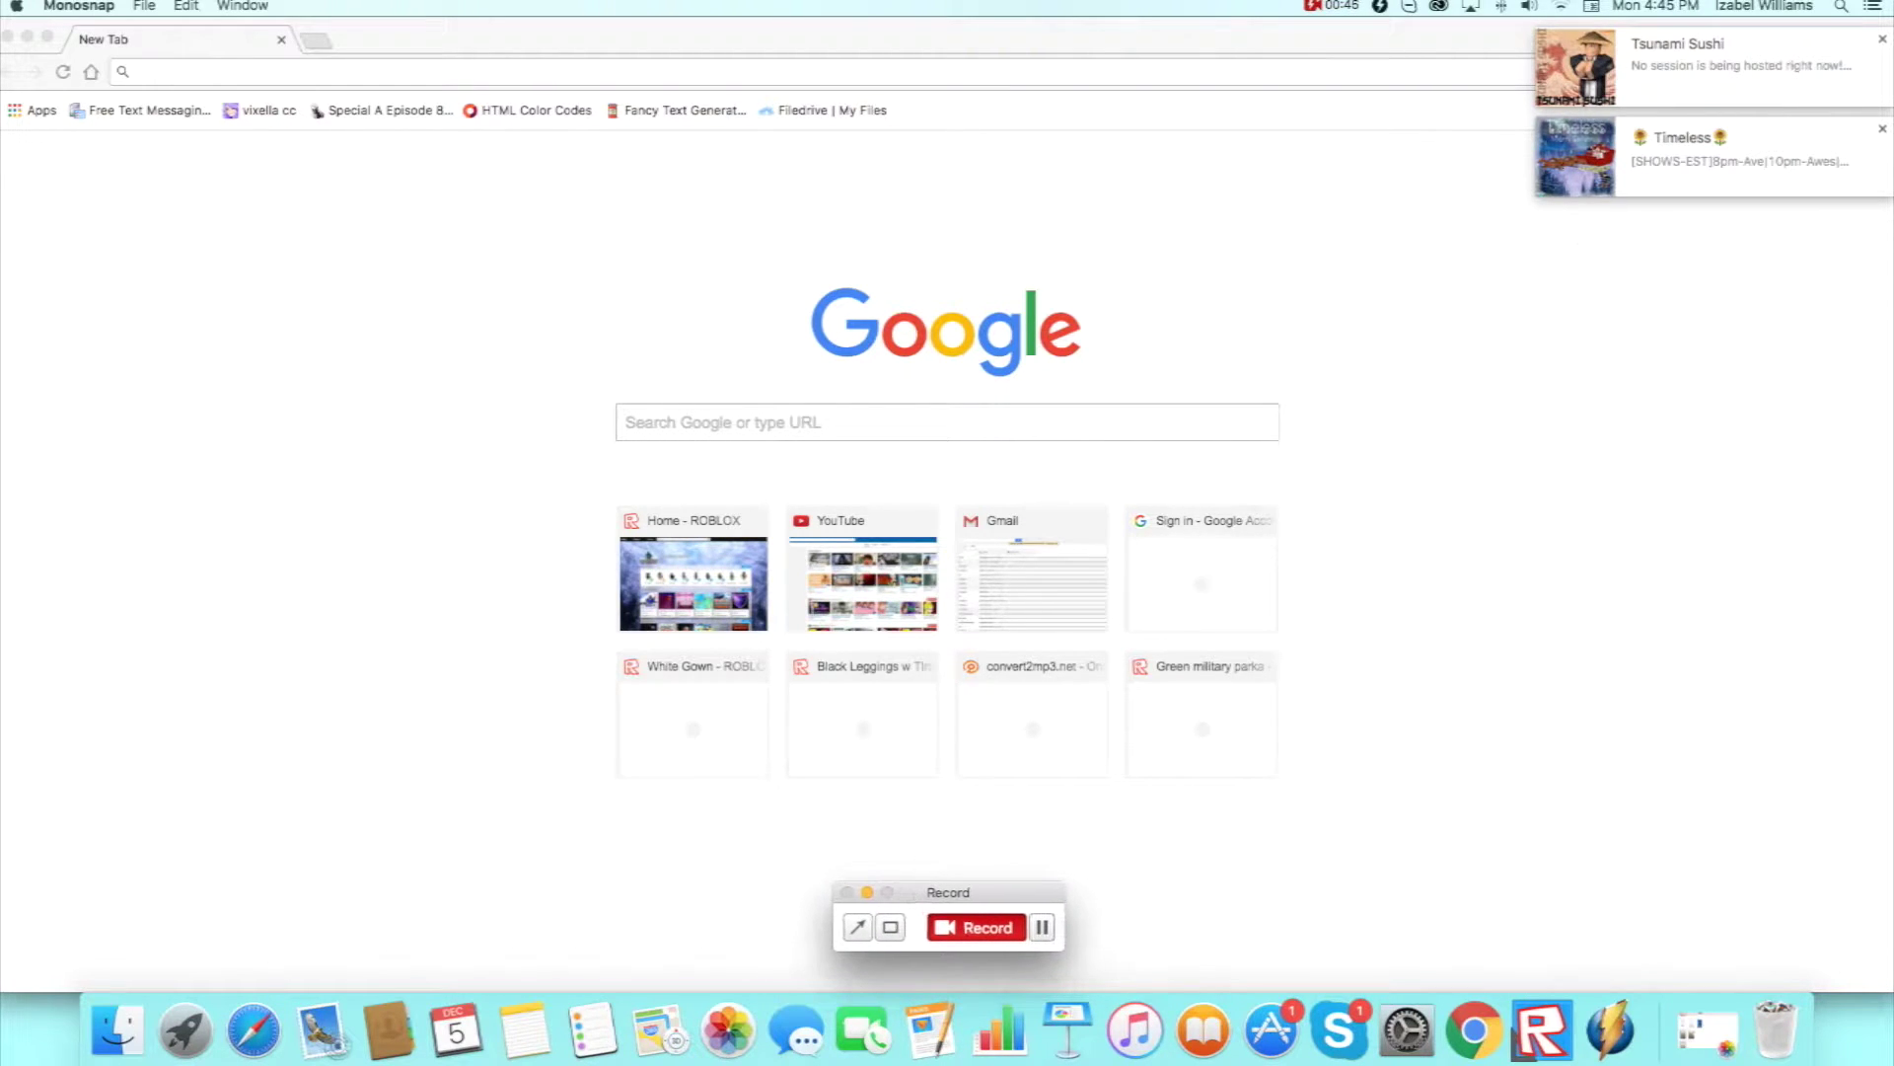
Dismiss the Tsunami Sushi and Timeless notifications and minimize the recorder widget.
left_click(1882, 39)
left_click(1882, 42)
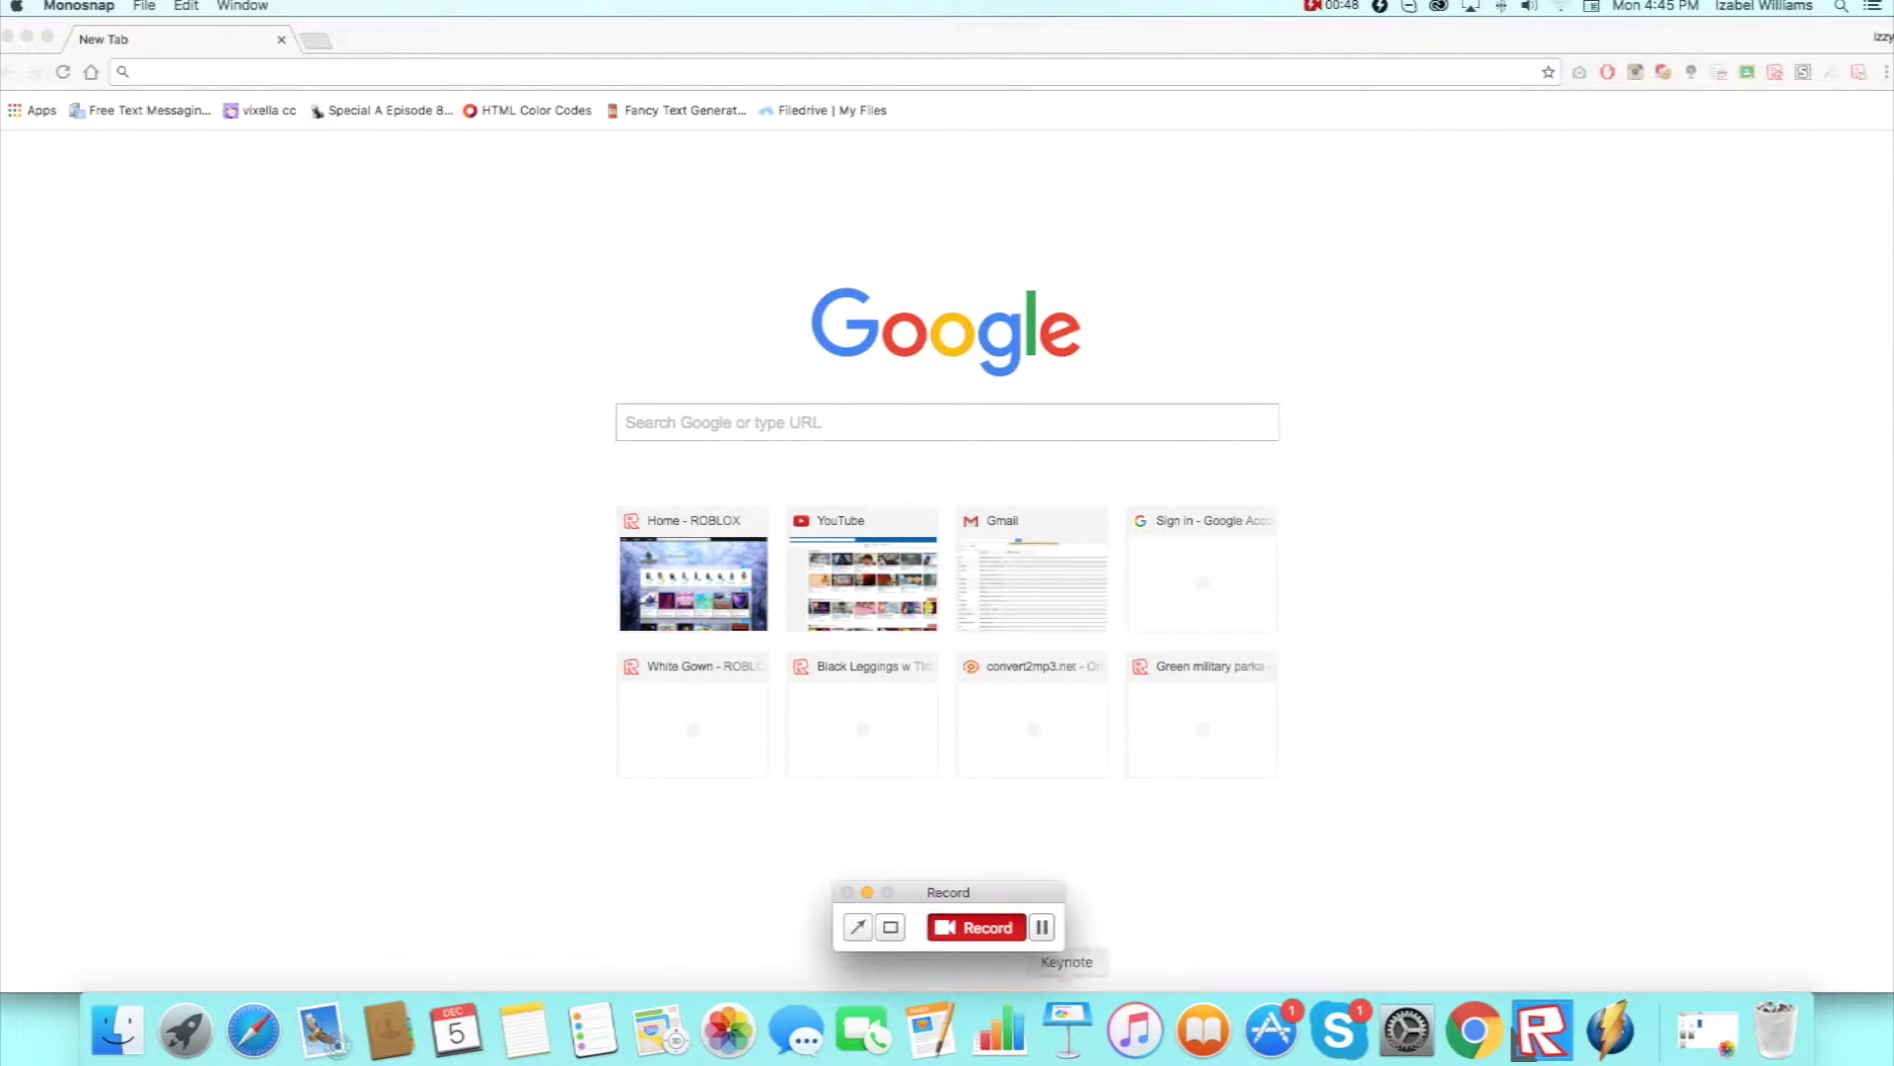
left_click(866, 892)
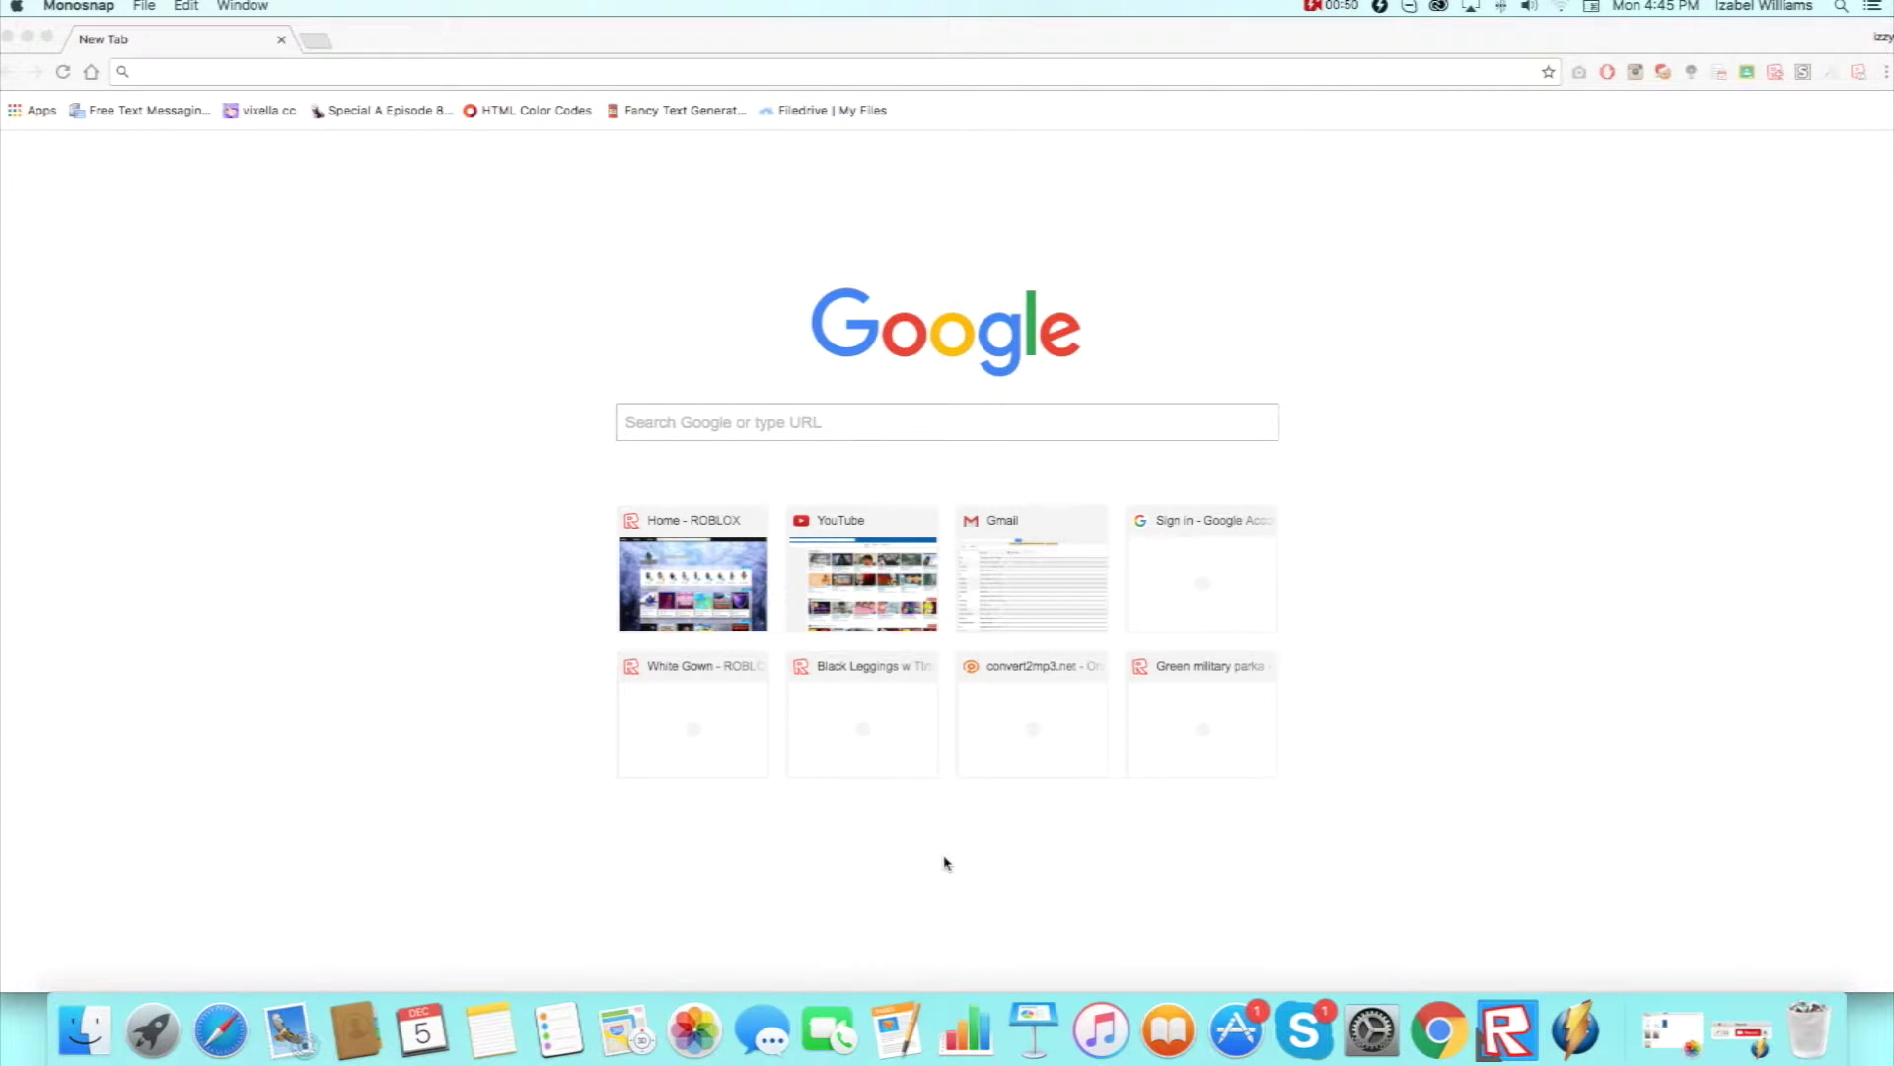
left_click(1694, 998)
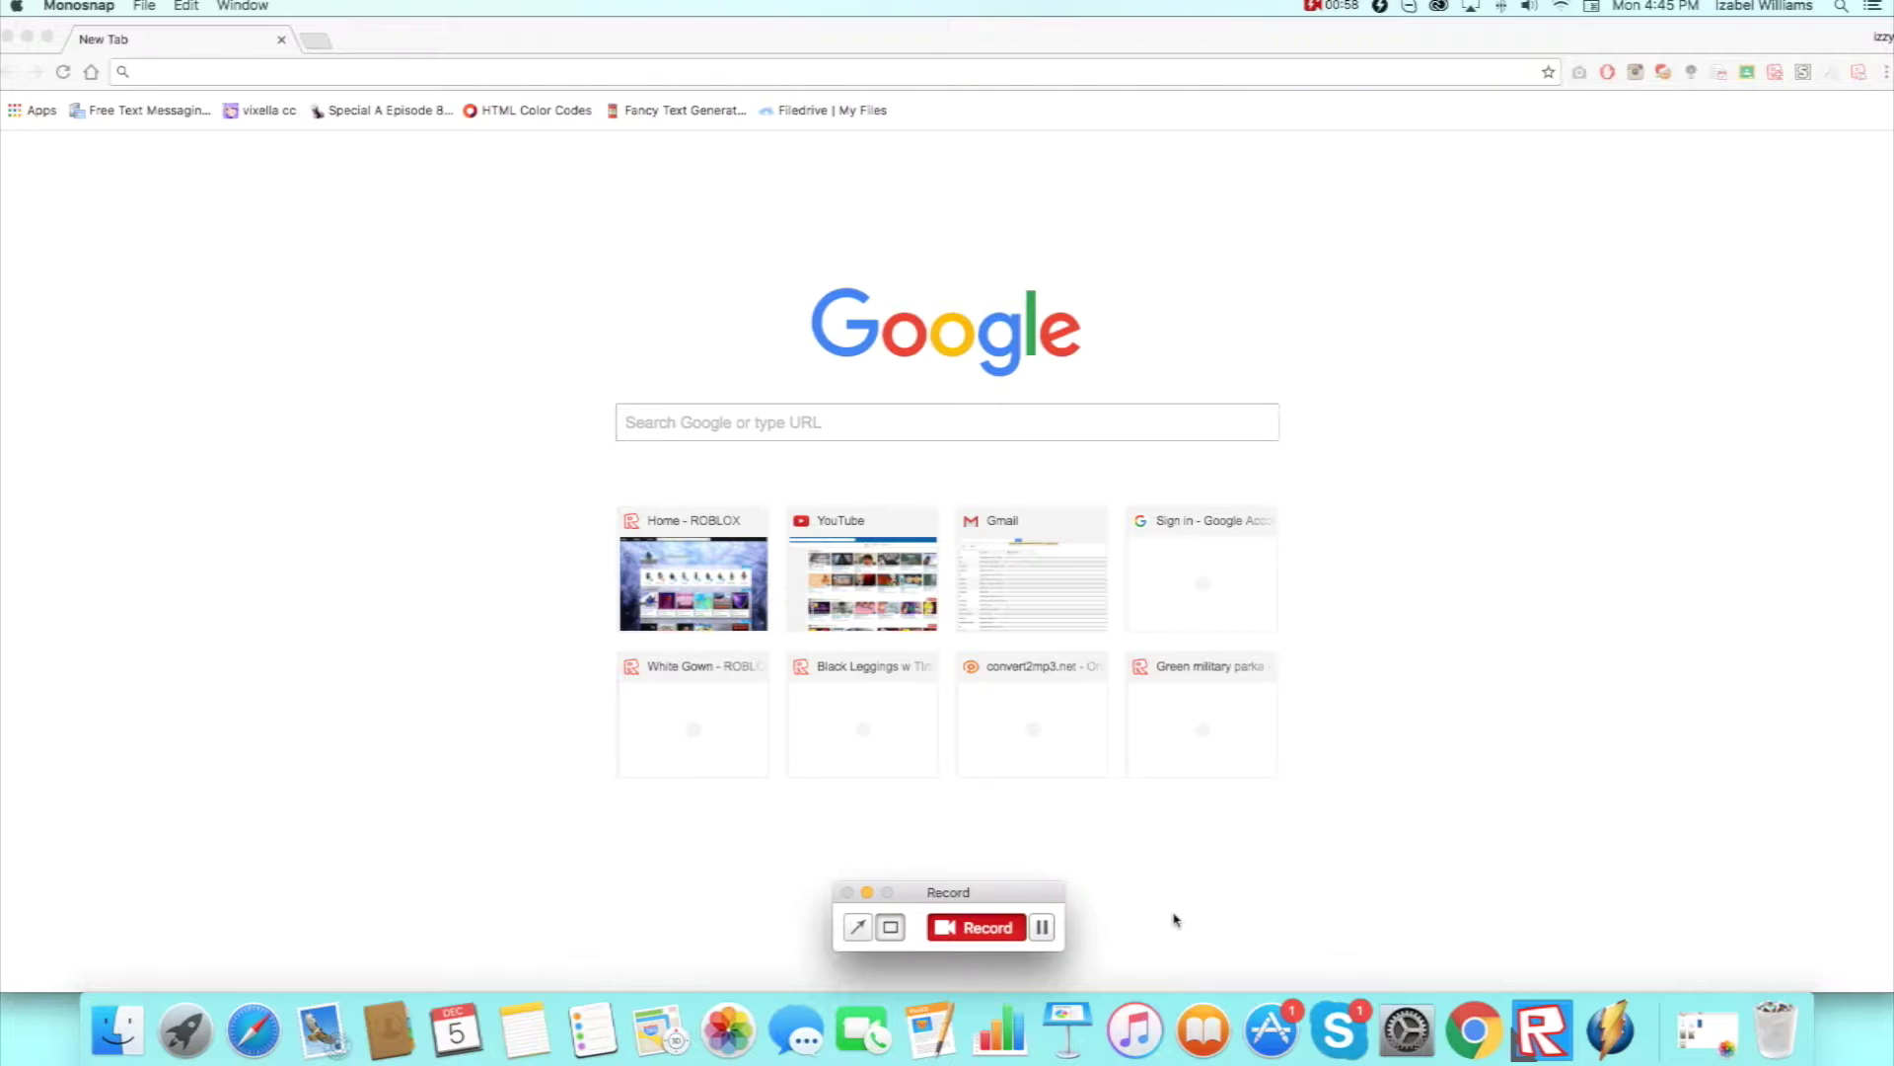
left_click(866, 892)
Read the new message in the other Skype conversation, then return to Chrome's New Tab page.
left_click(1305, 1034)
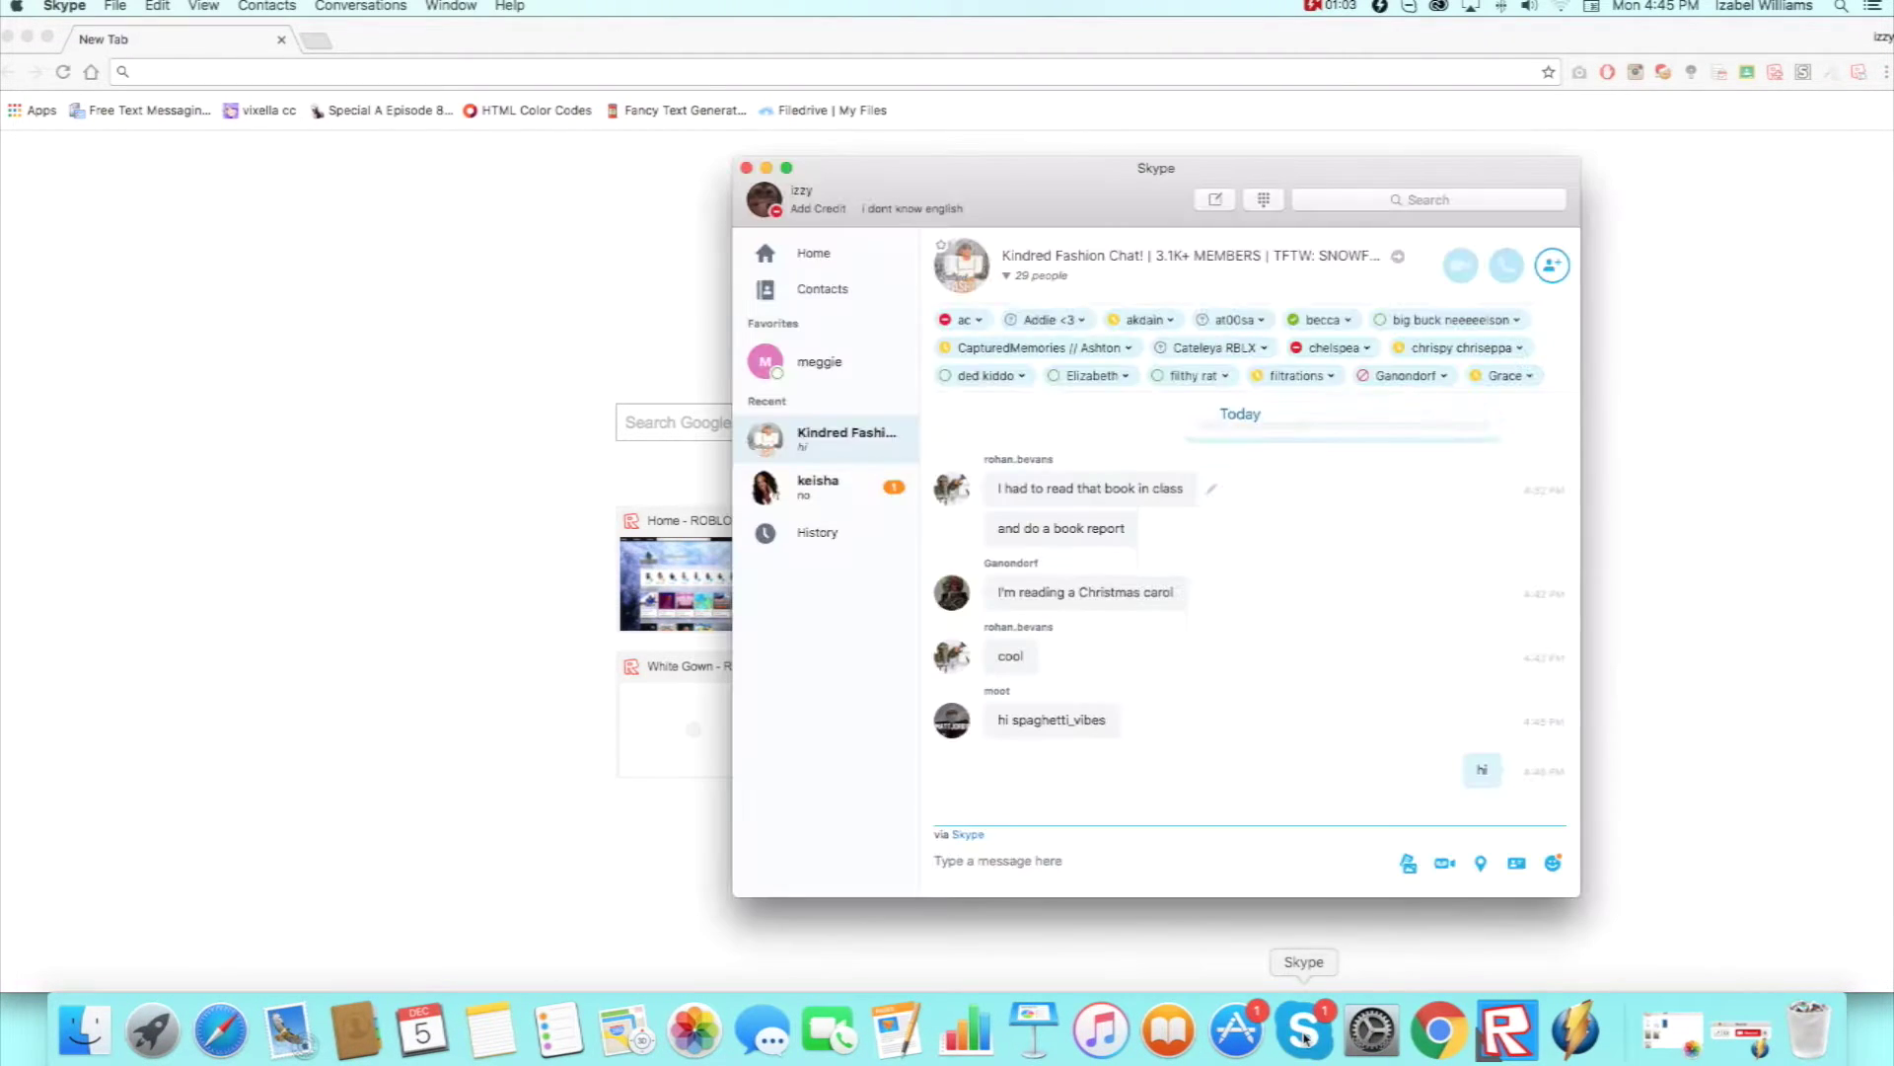
left_click(827, 484)
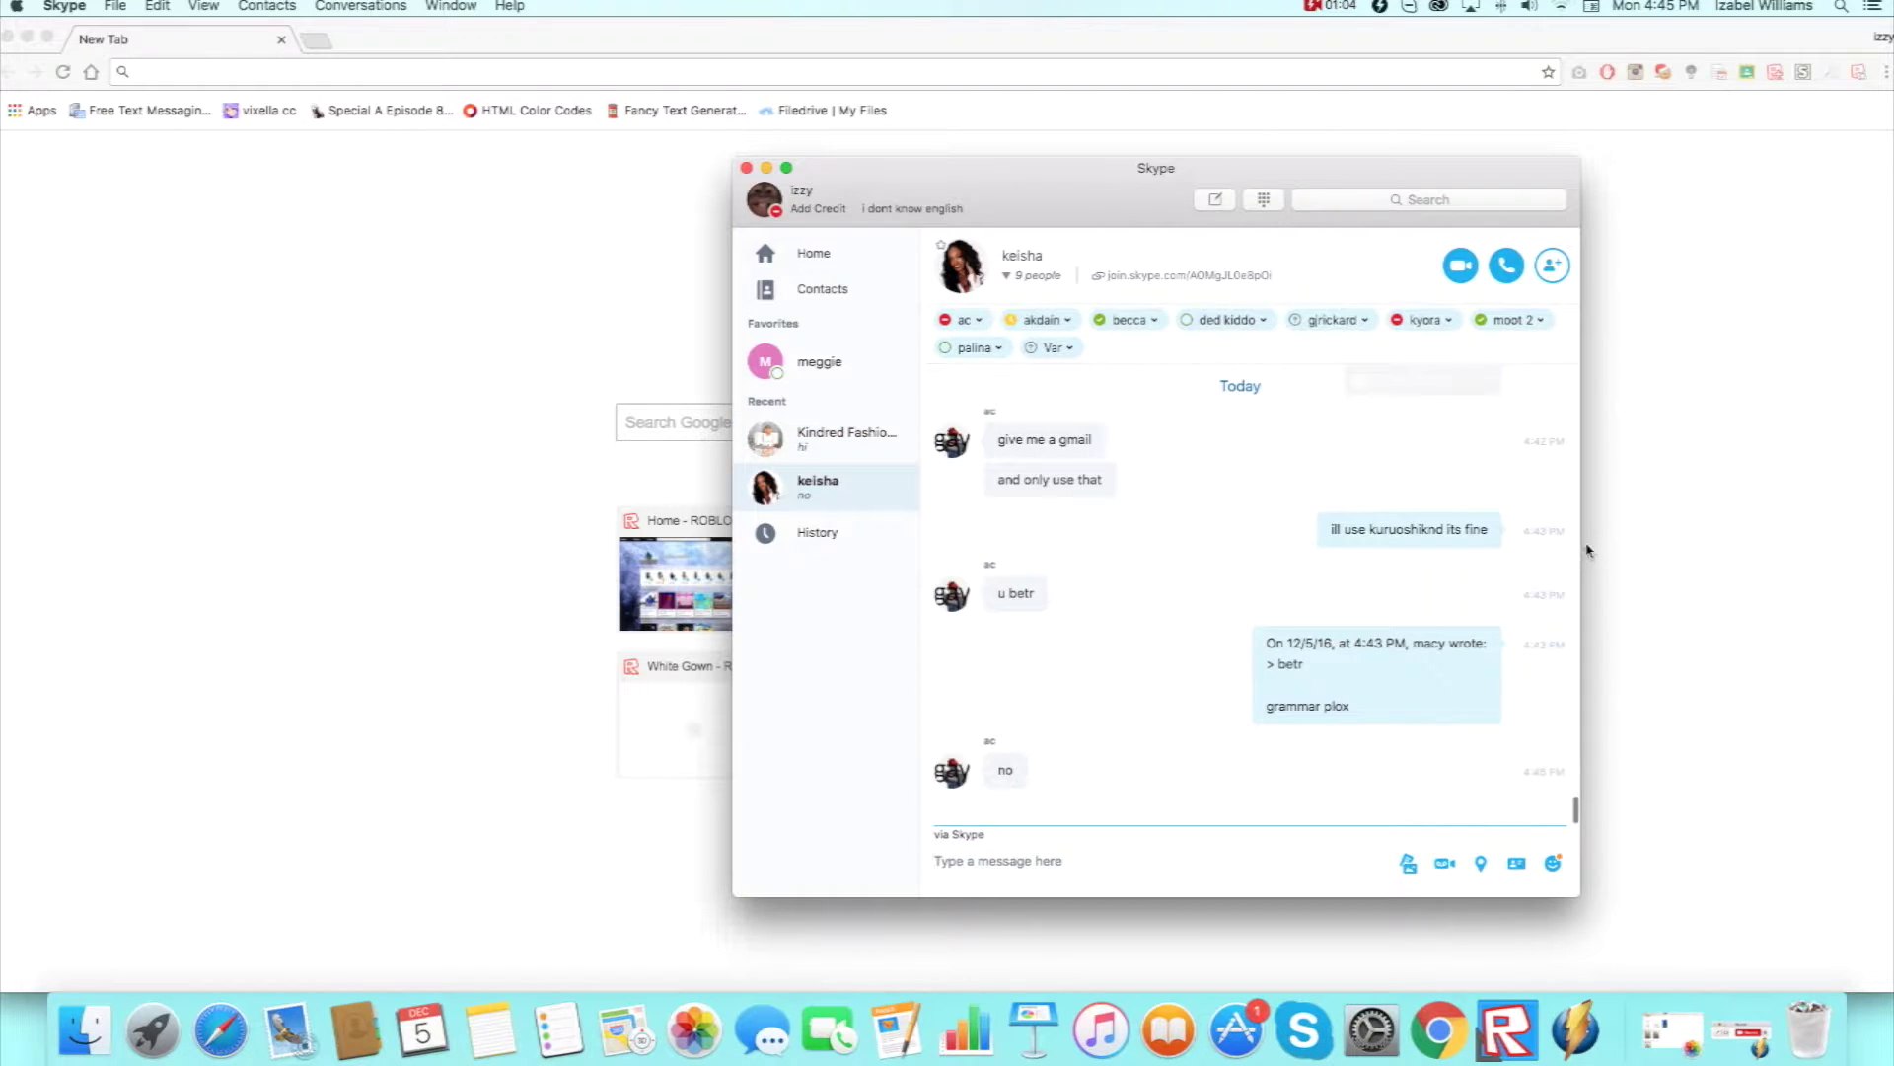
left_click(1633, 556)
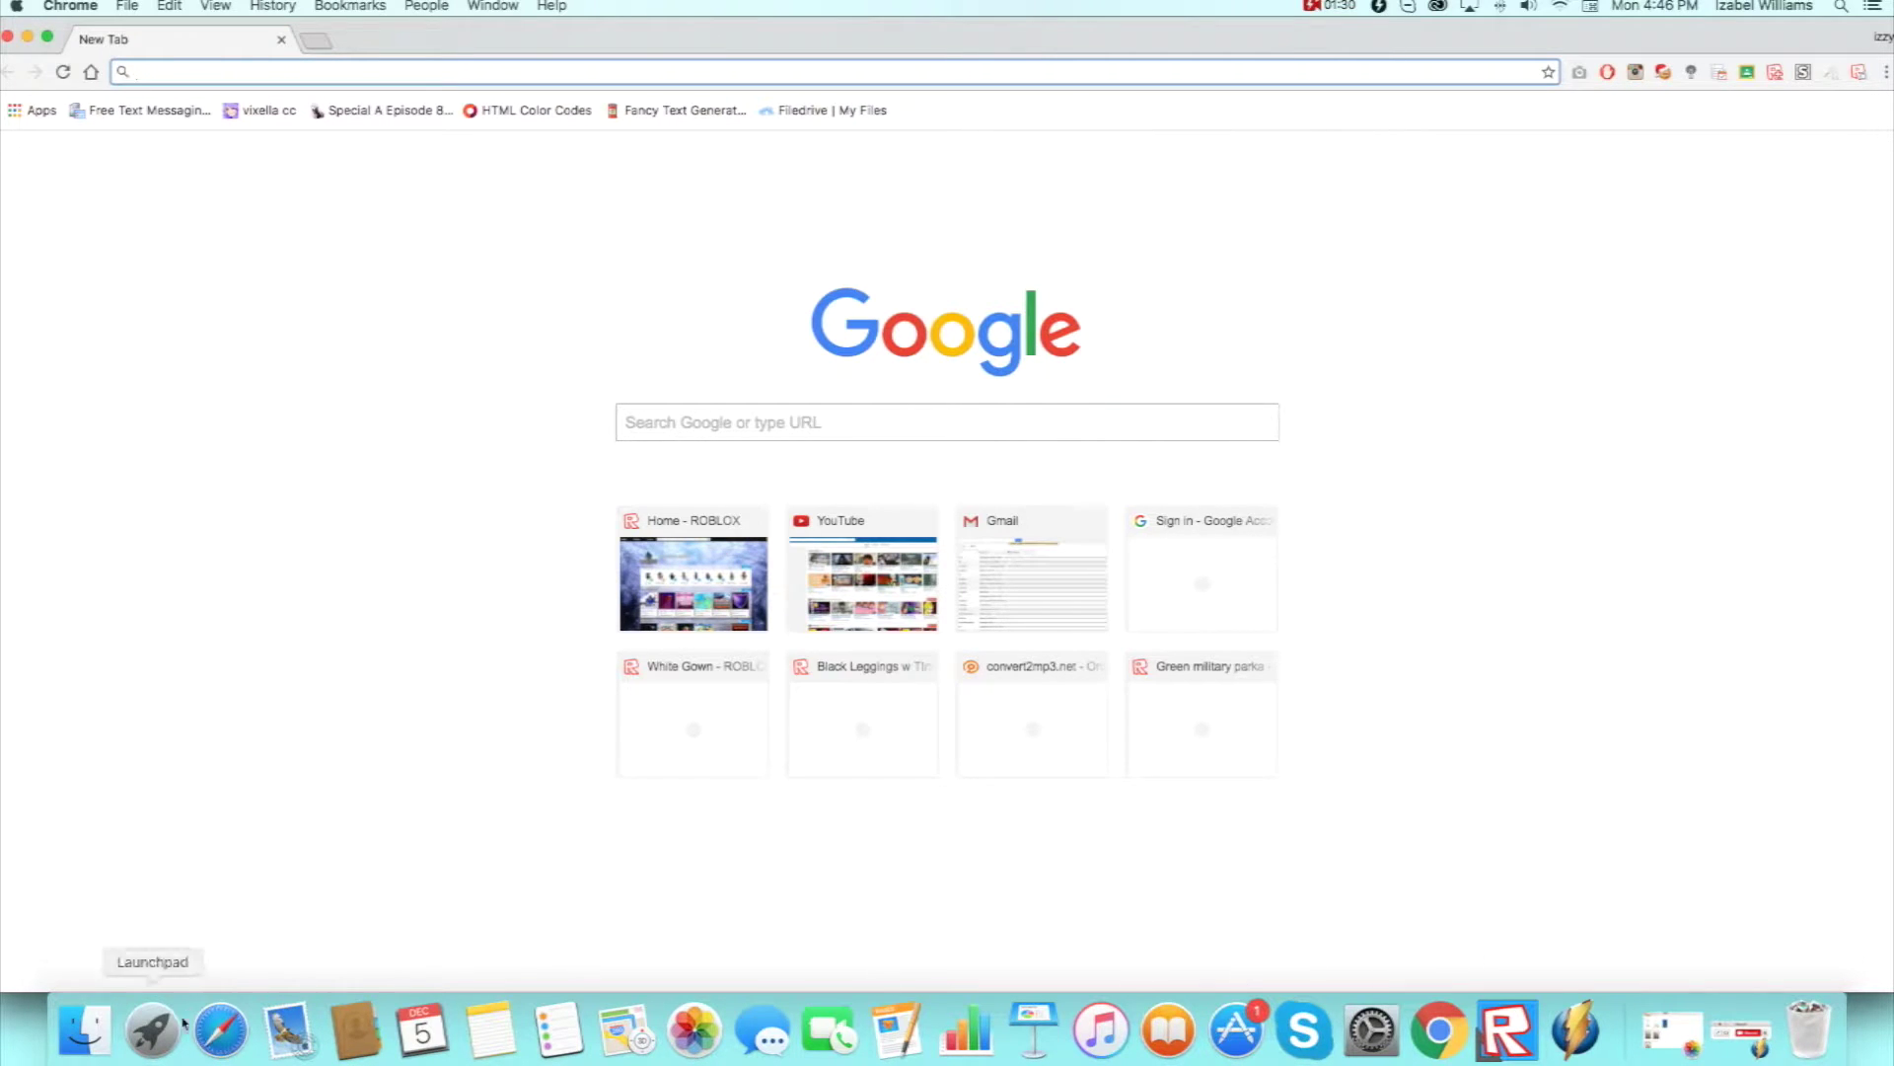
Open a Finder window, move it toward the screen centre, and browse its file list.
left_click(83, 1029)
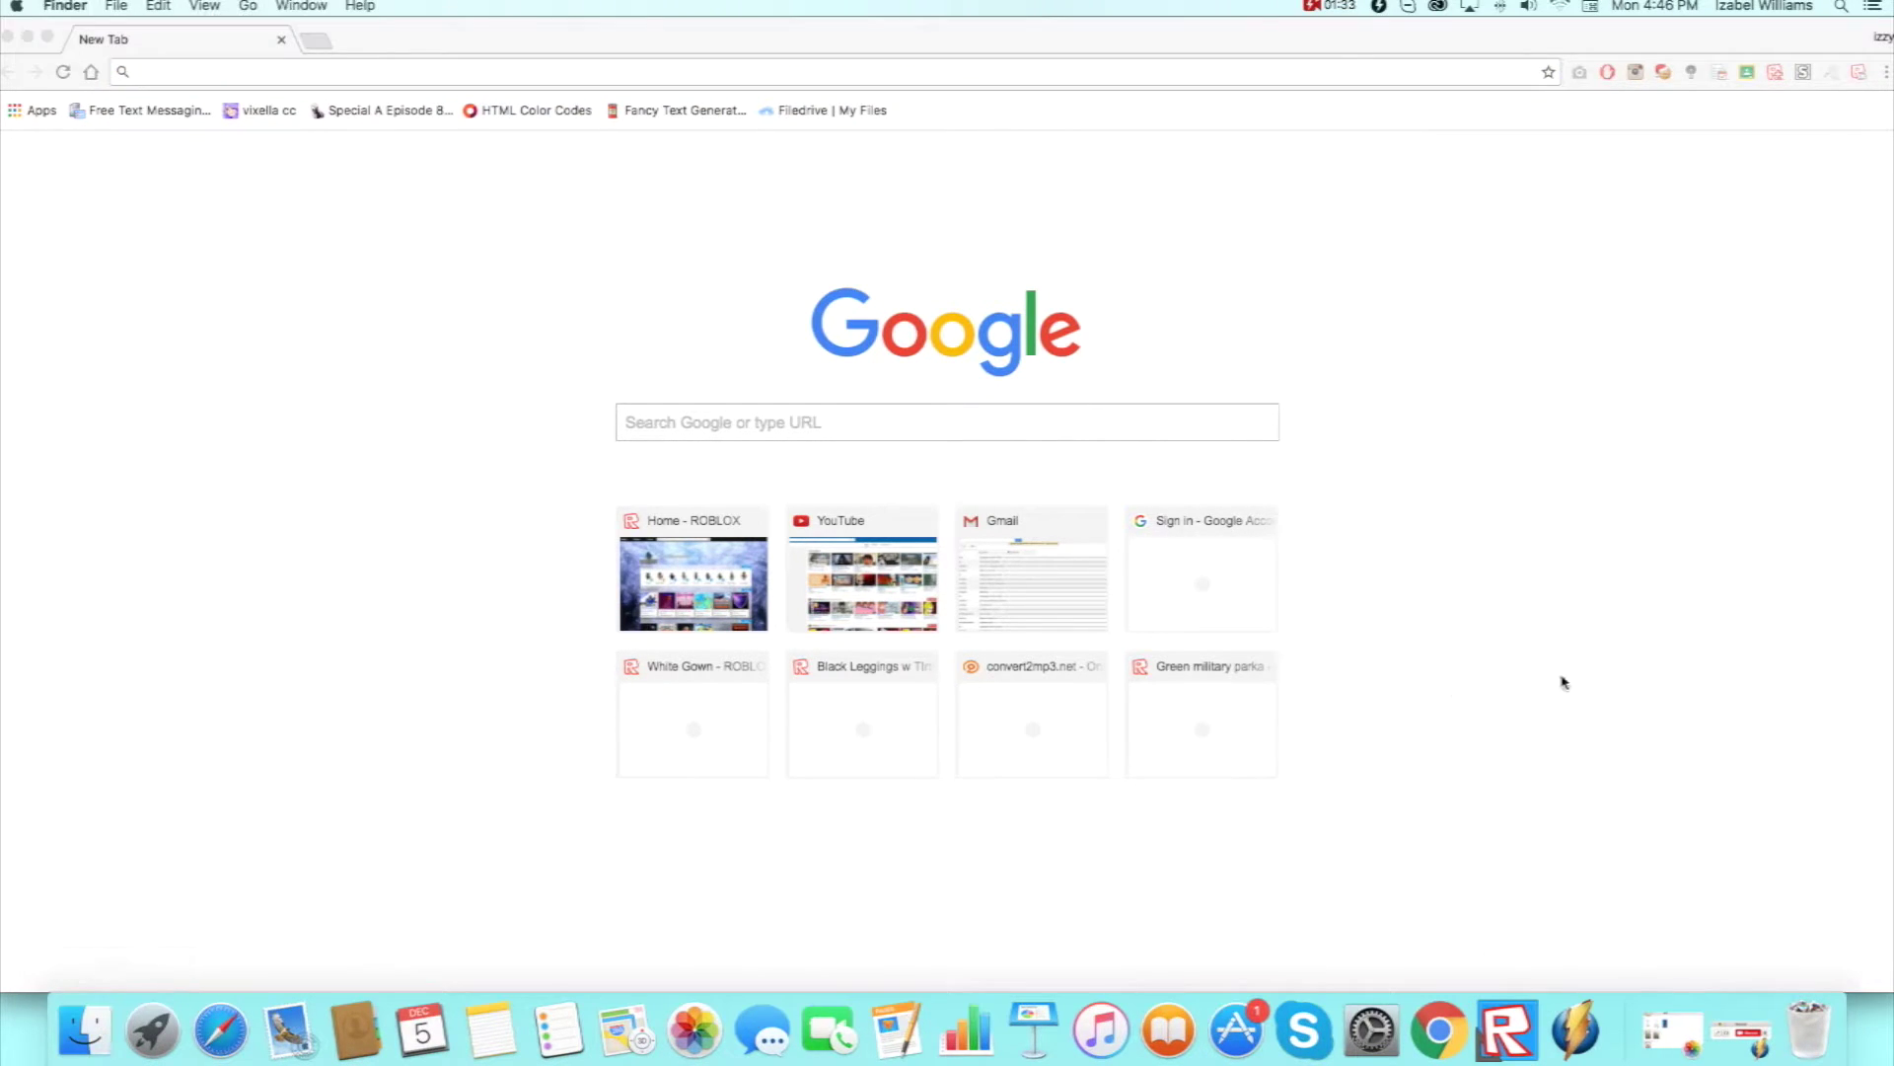
left_click(87, 1031)
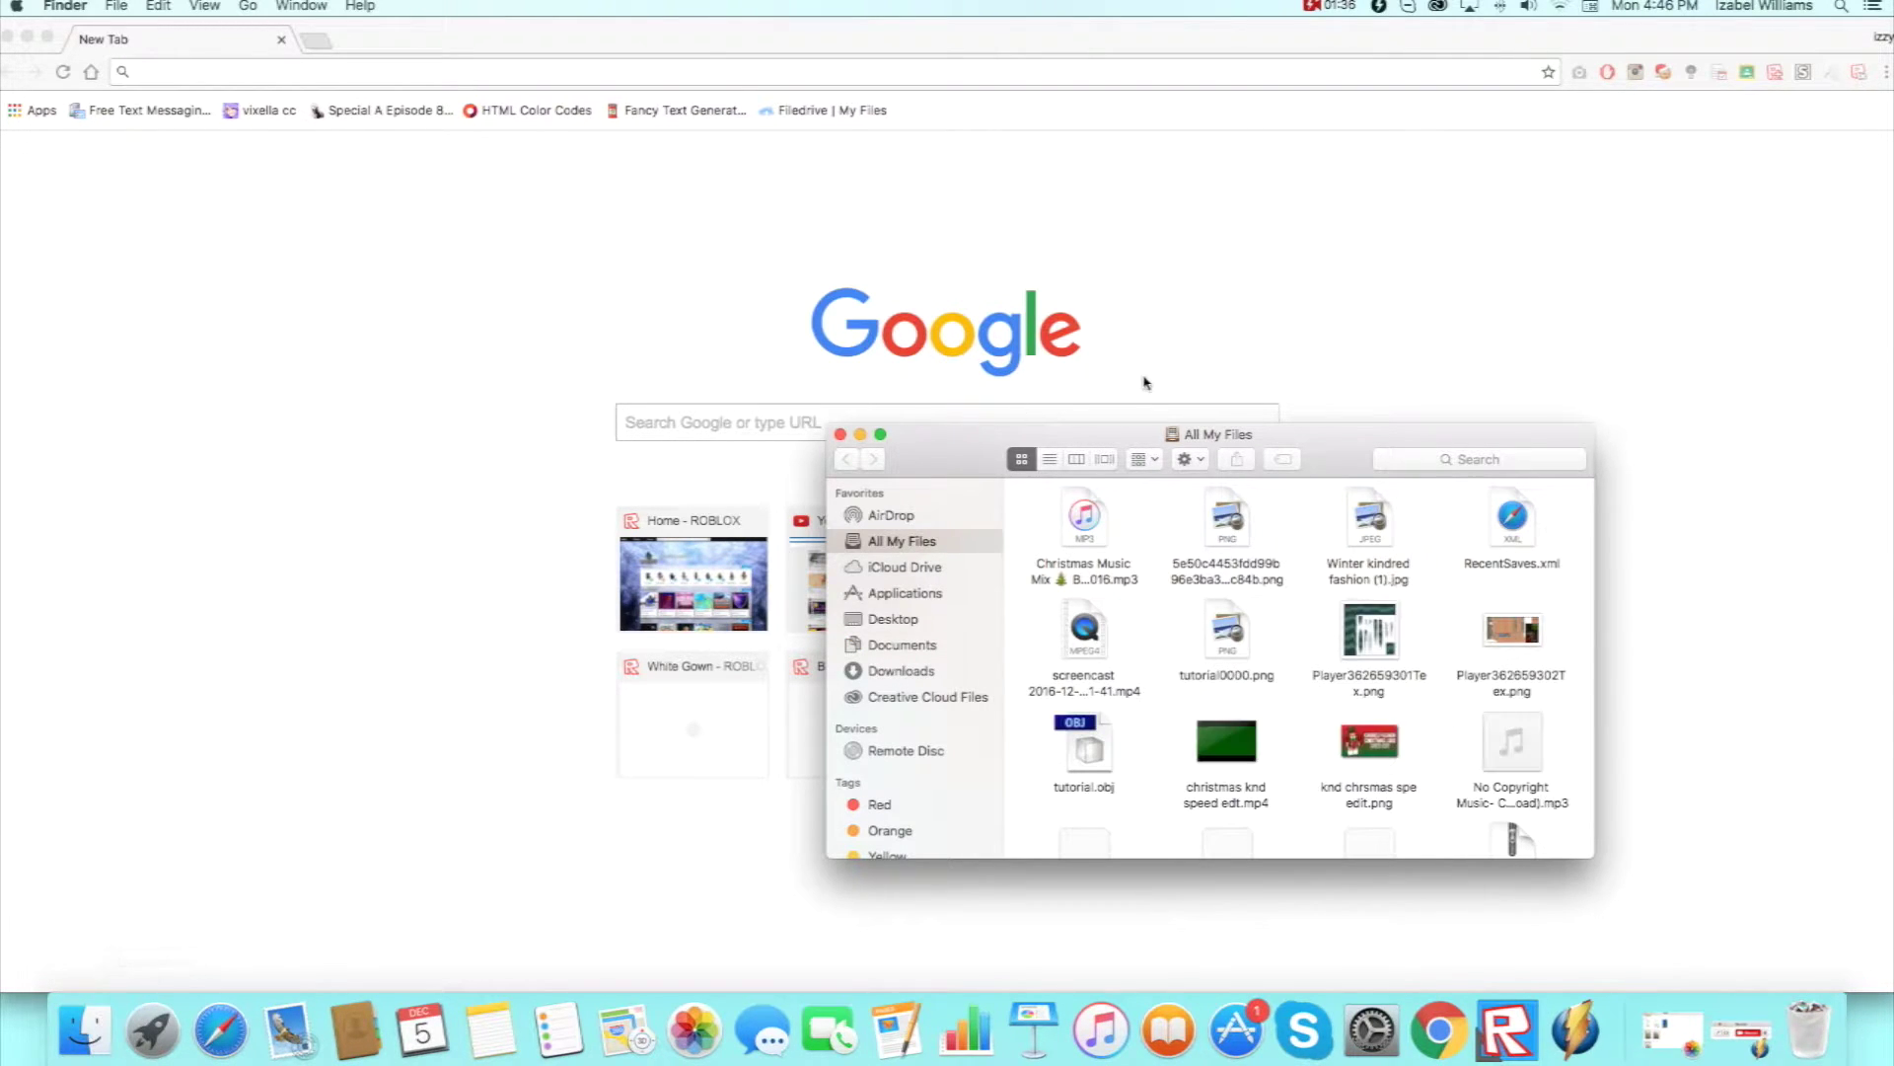
left_click_drag(1341, 440, 1125, 368)
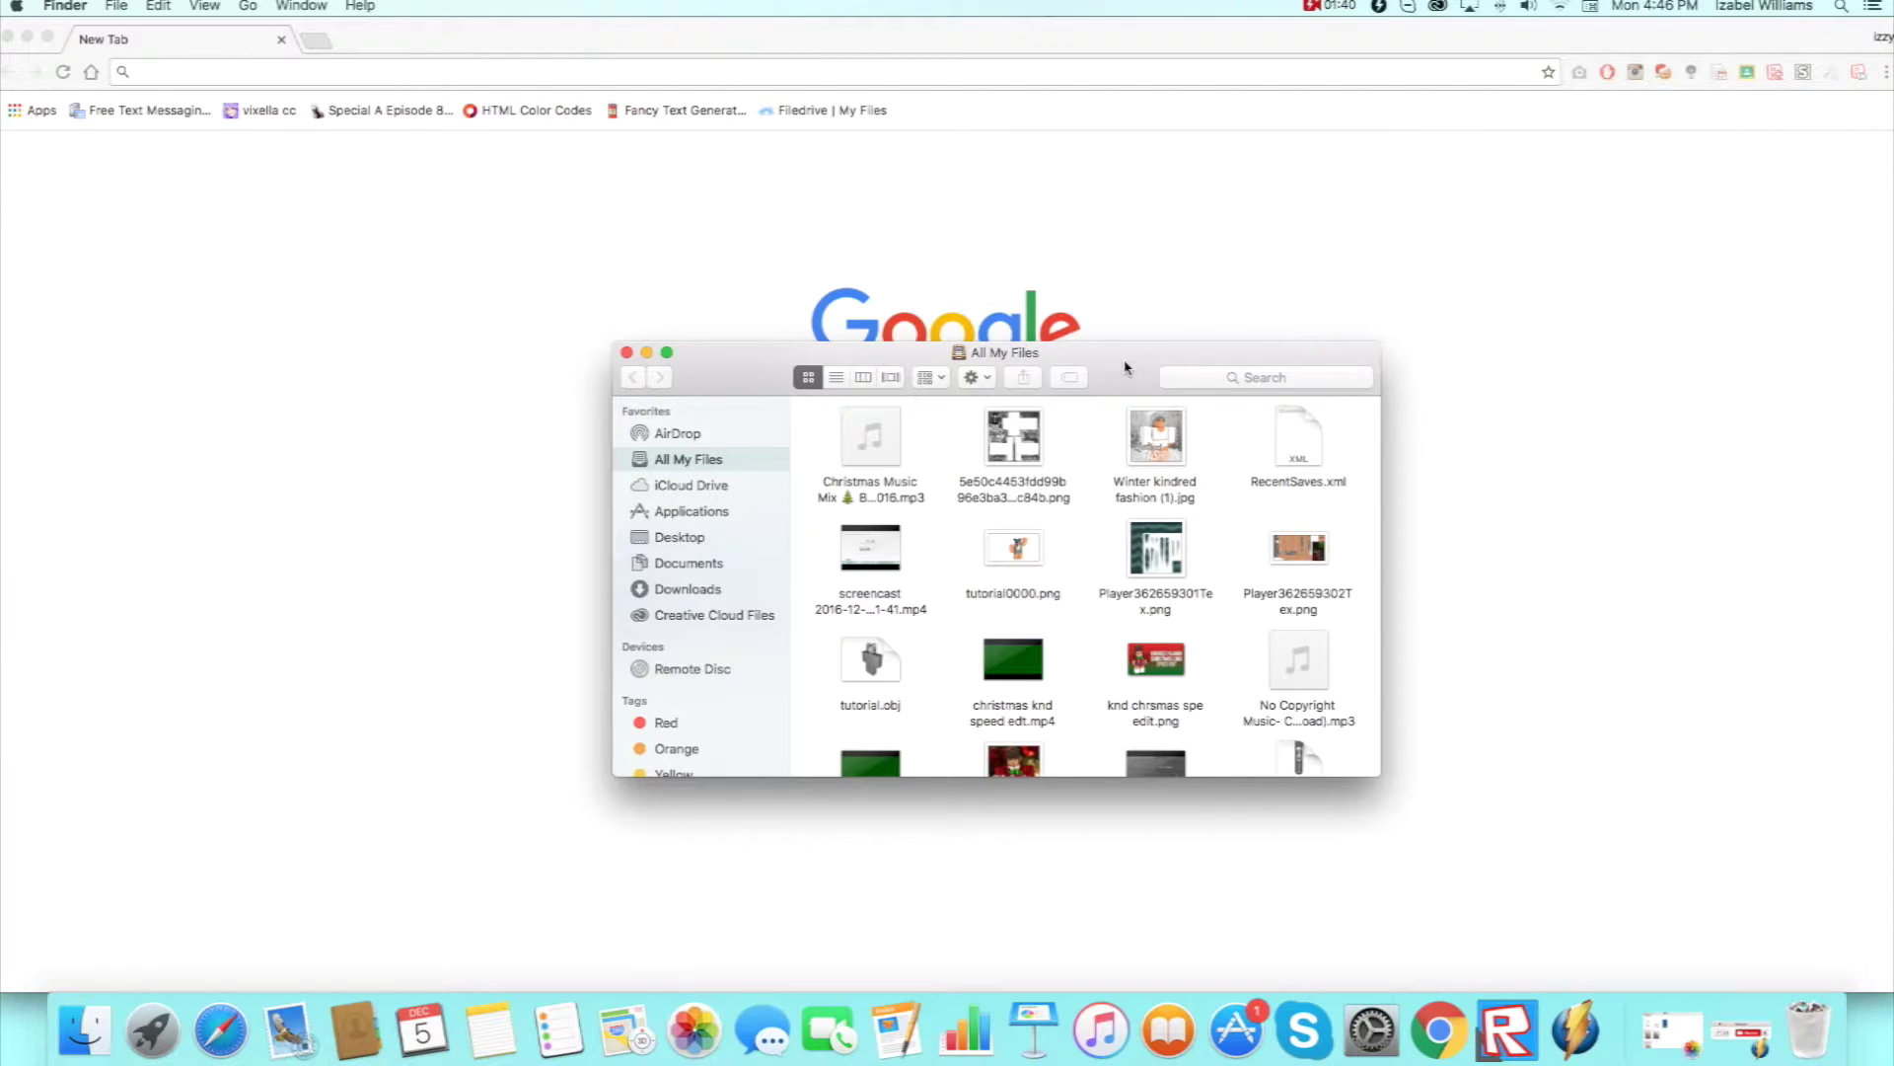
left_click_drag(1126, 368, 1090, 373)
scroll(1142, 537, "down", 7)
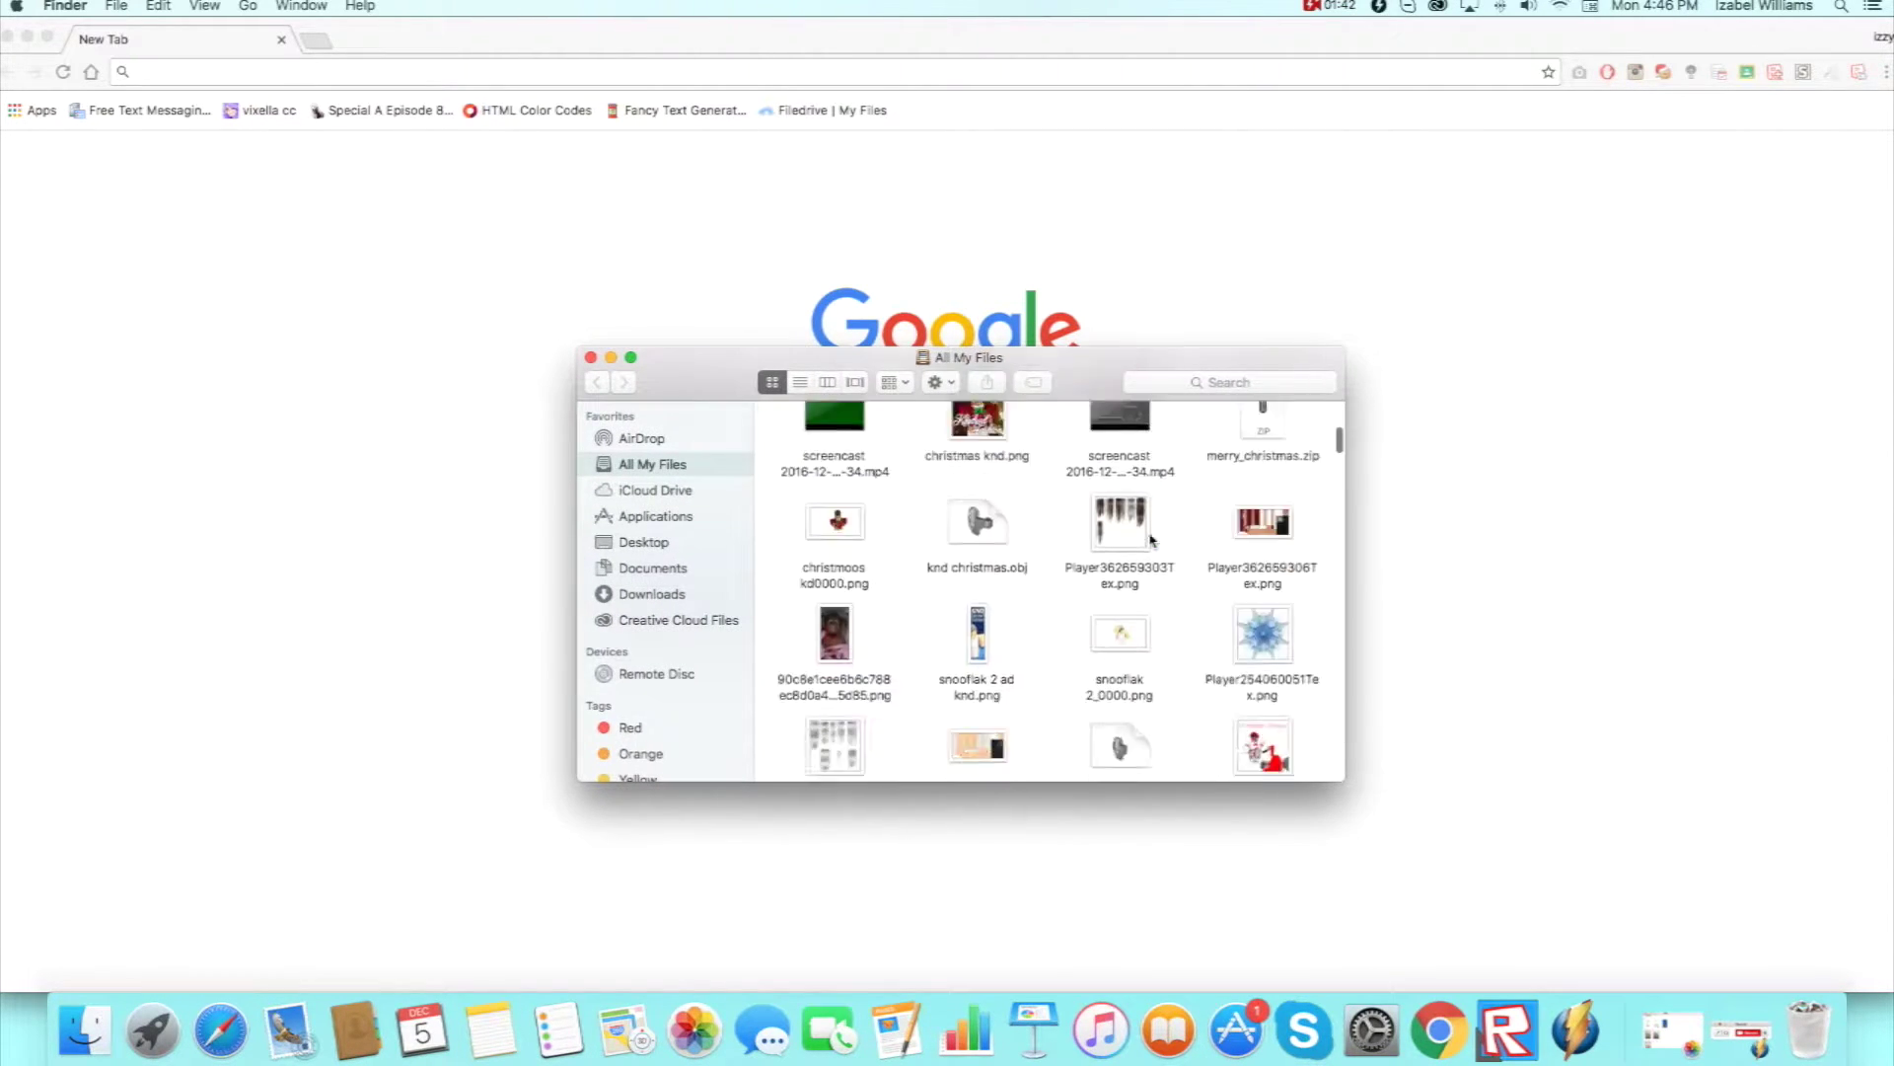
scroll(1151, 538, "up", 7)
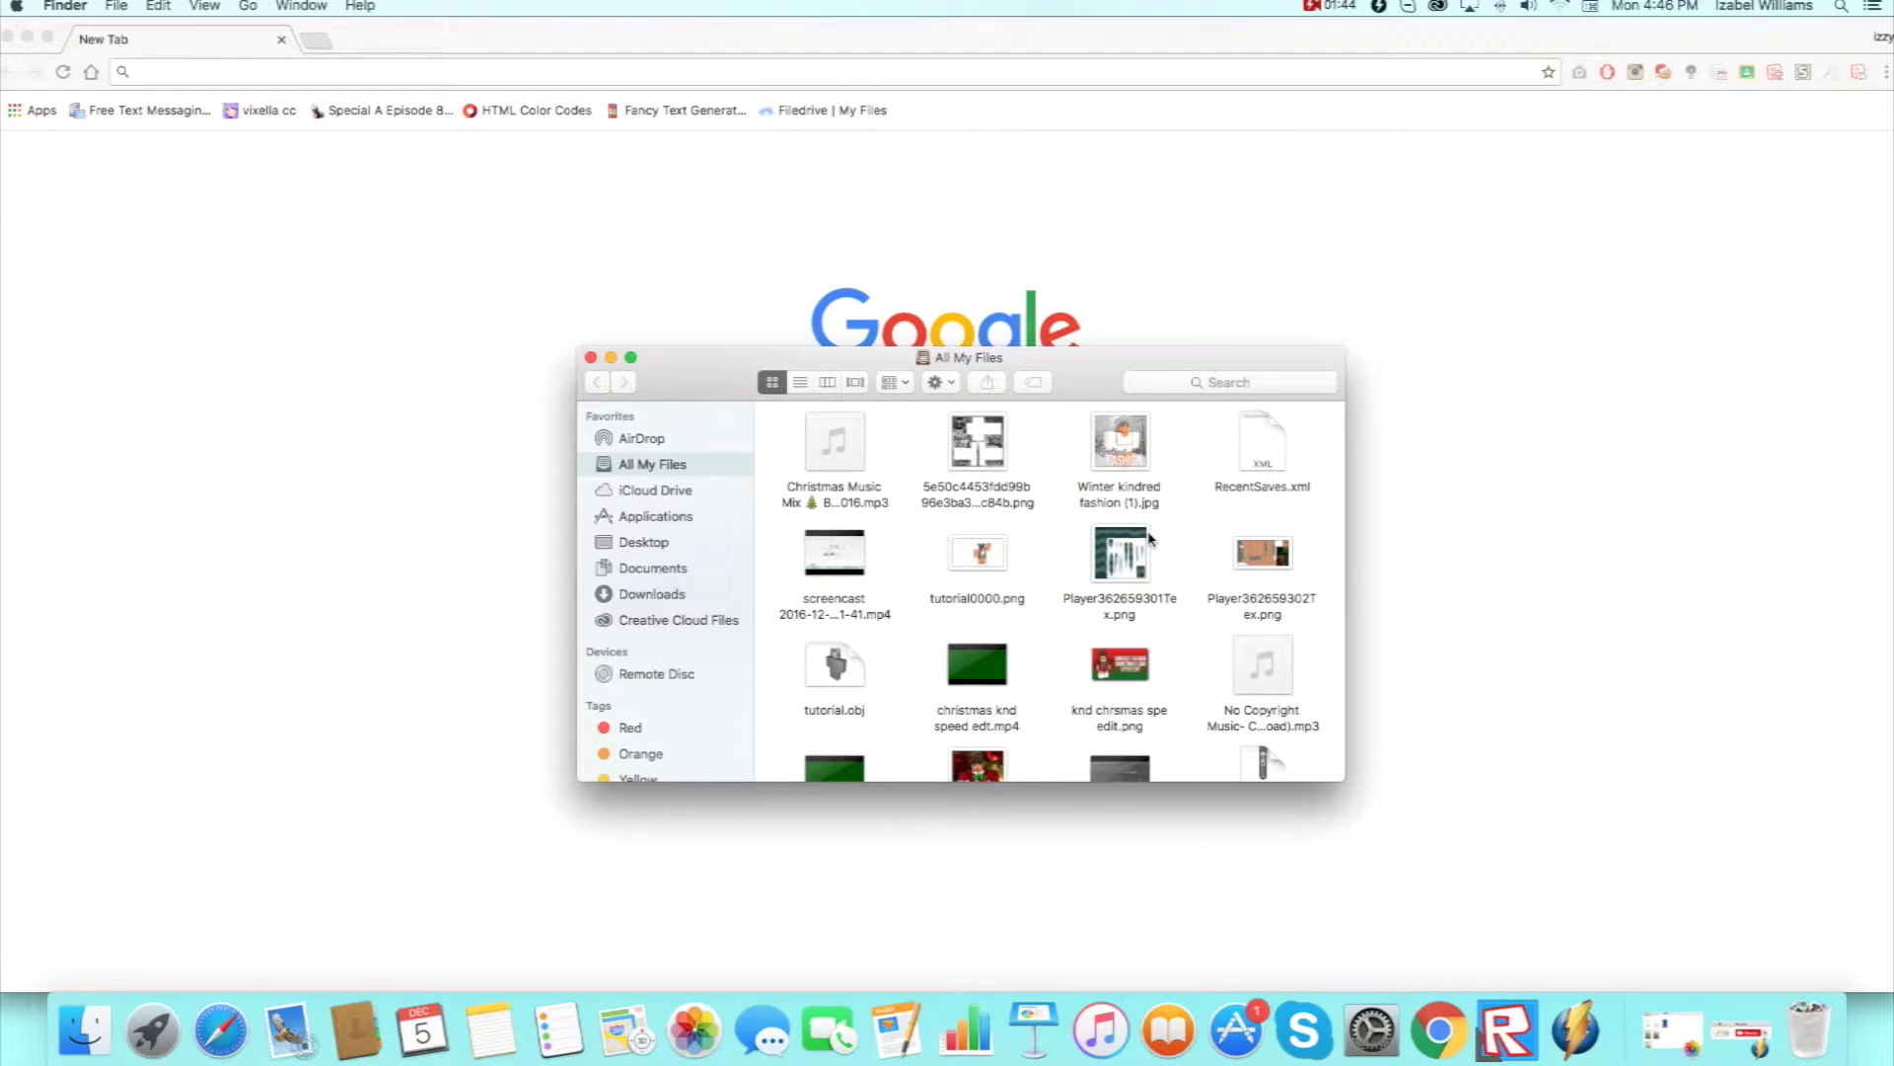
scroll(1150, 538, "down", 2)
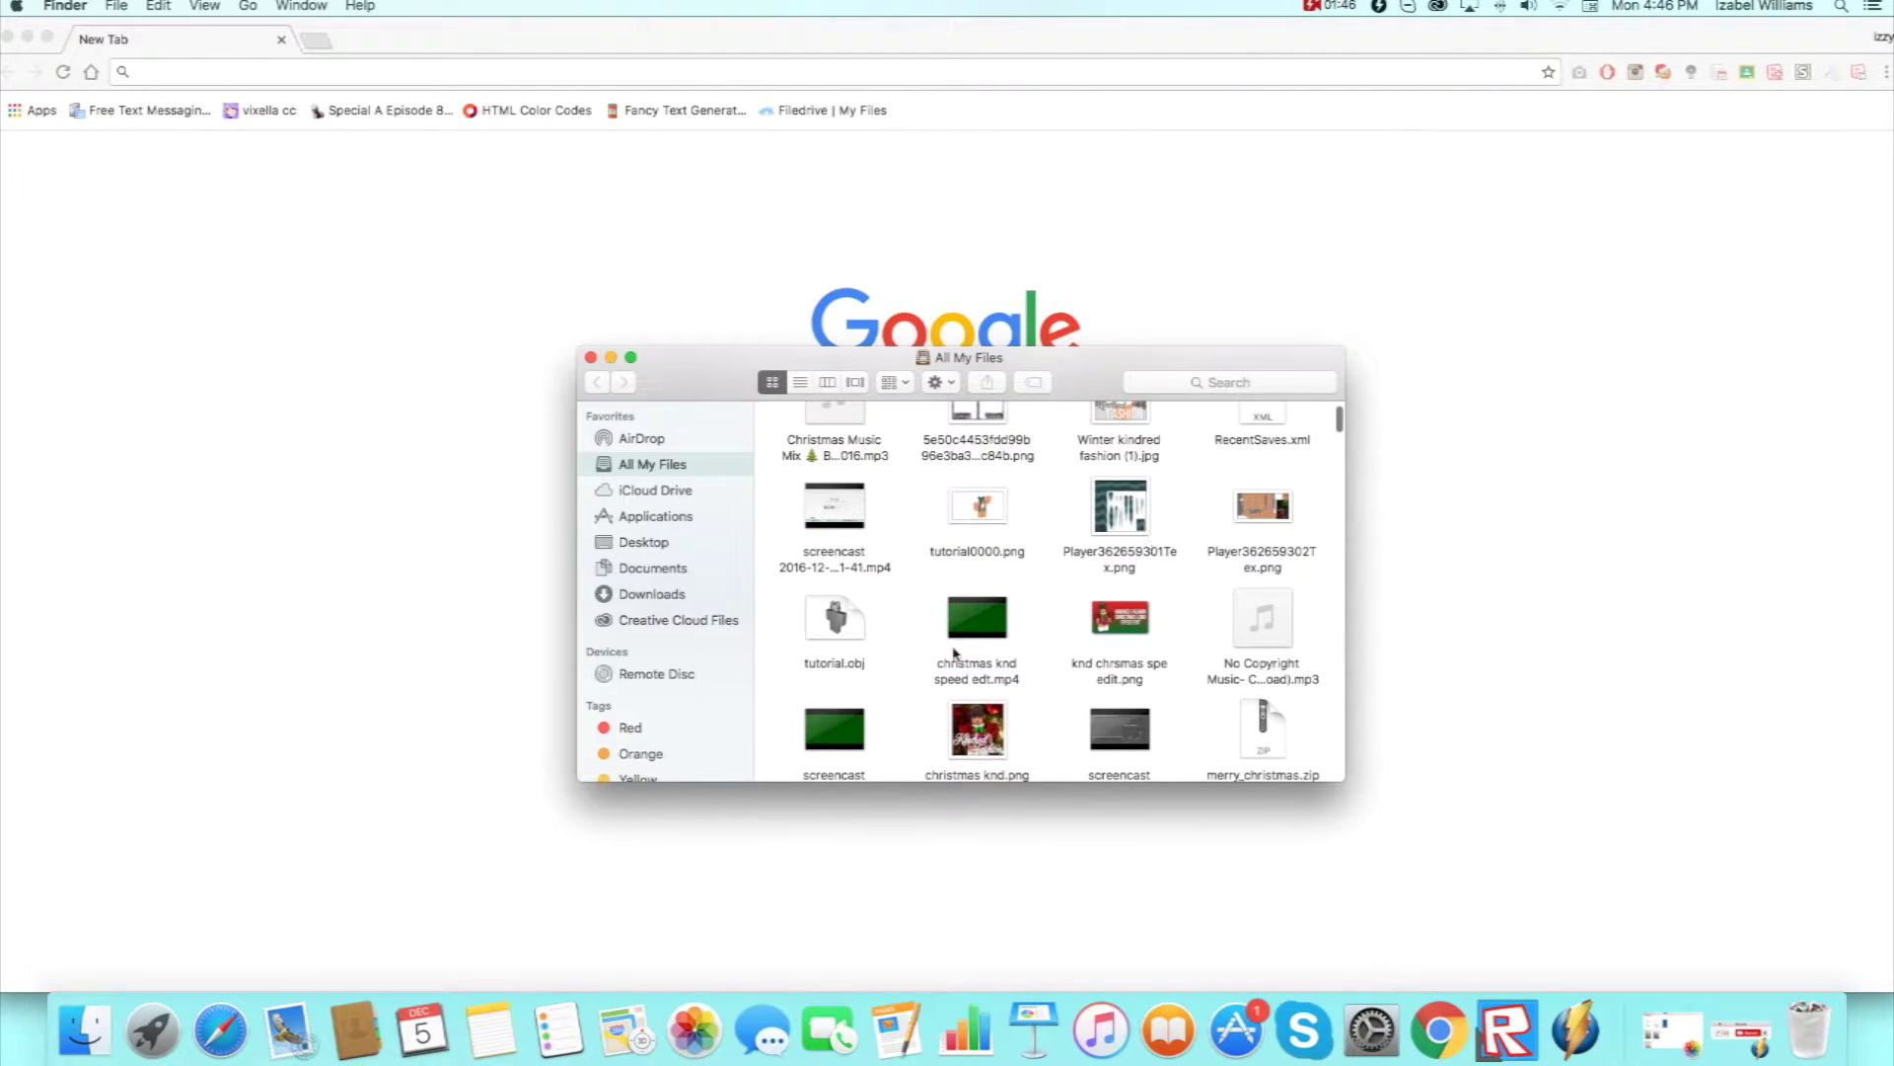
left_click(834, 663)
left_click(904, 631)
scroll(908, 612, "up", 2)
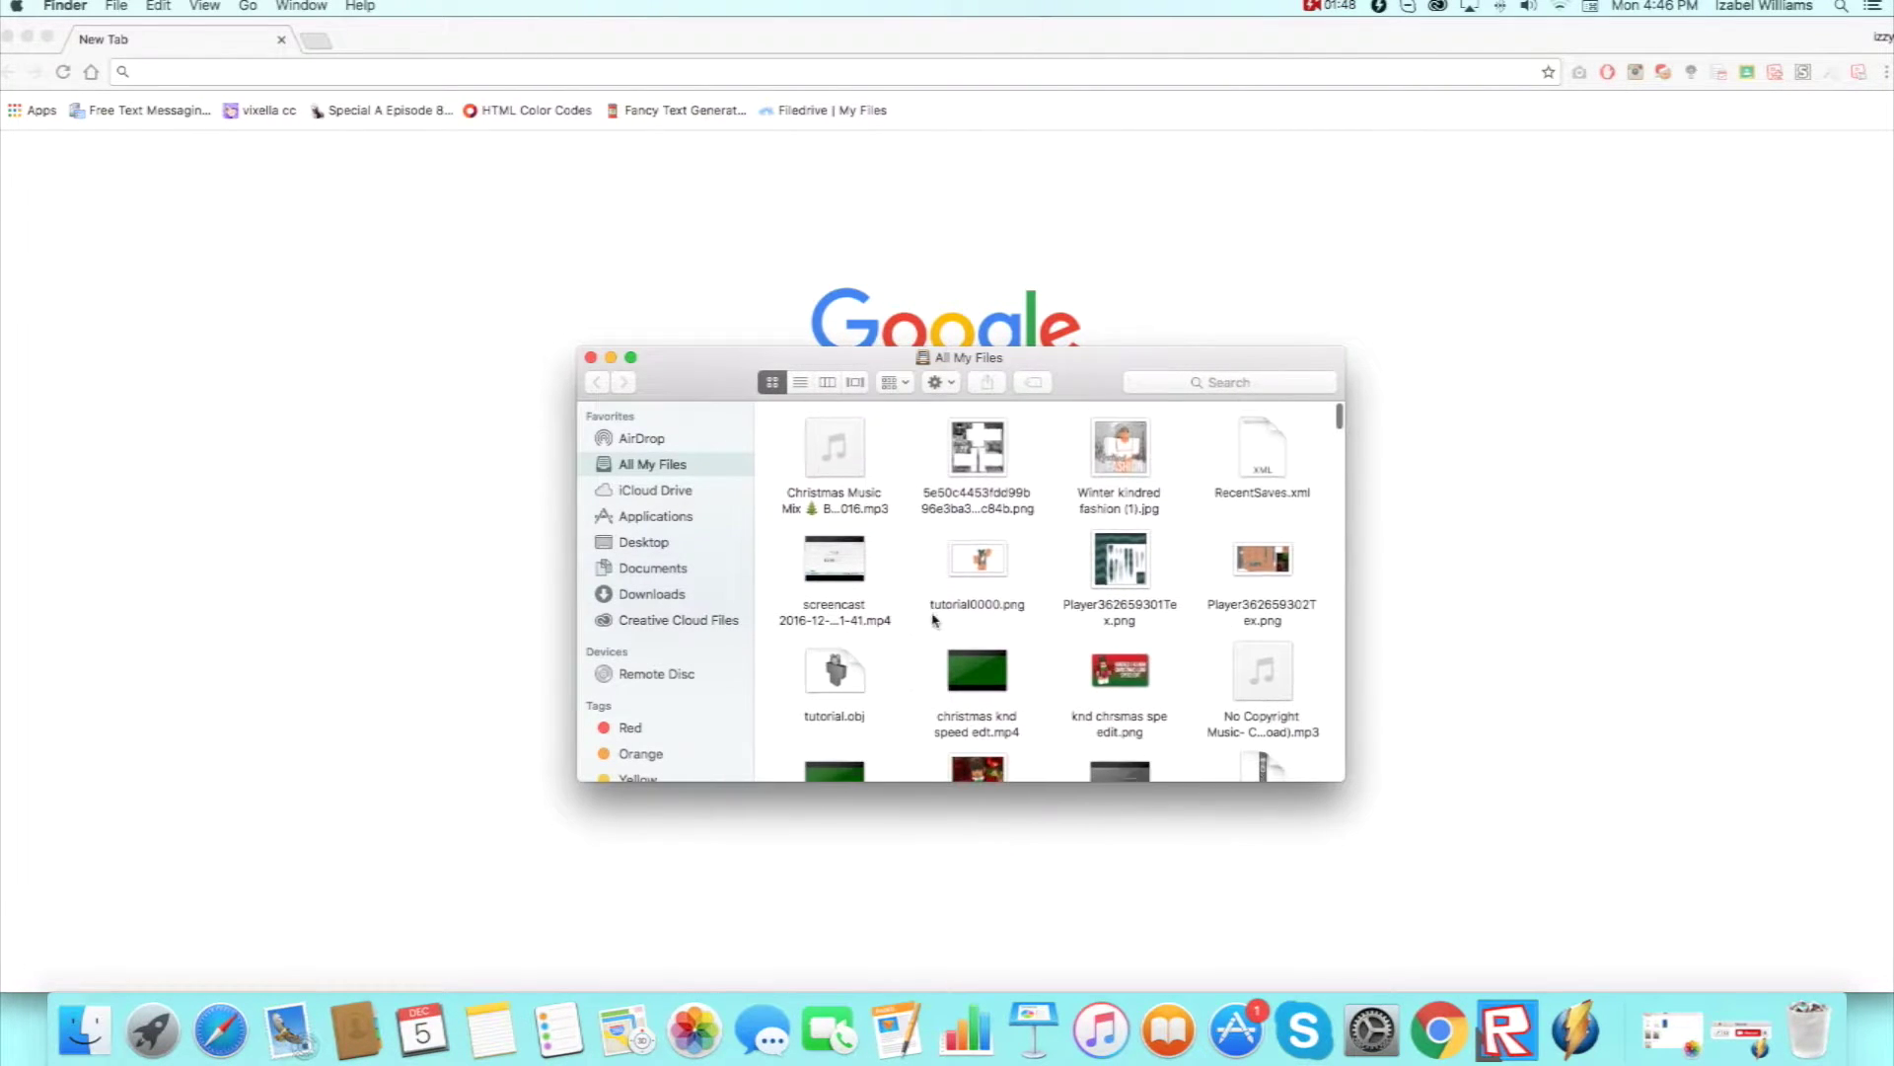
Go to Downloads and search for 'r', scrolling through the results.
left_click(678, 596)
left_click(1249, 381)
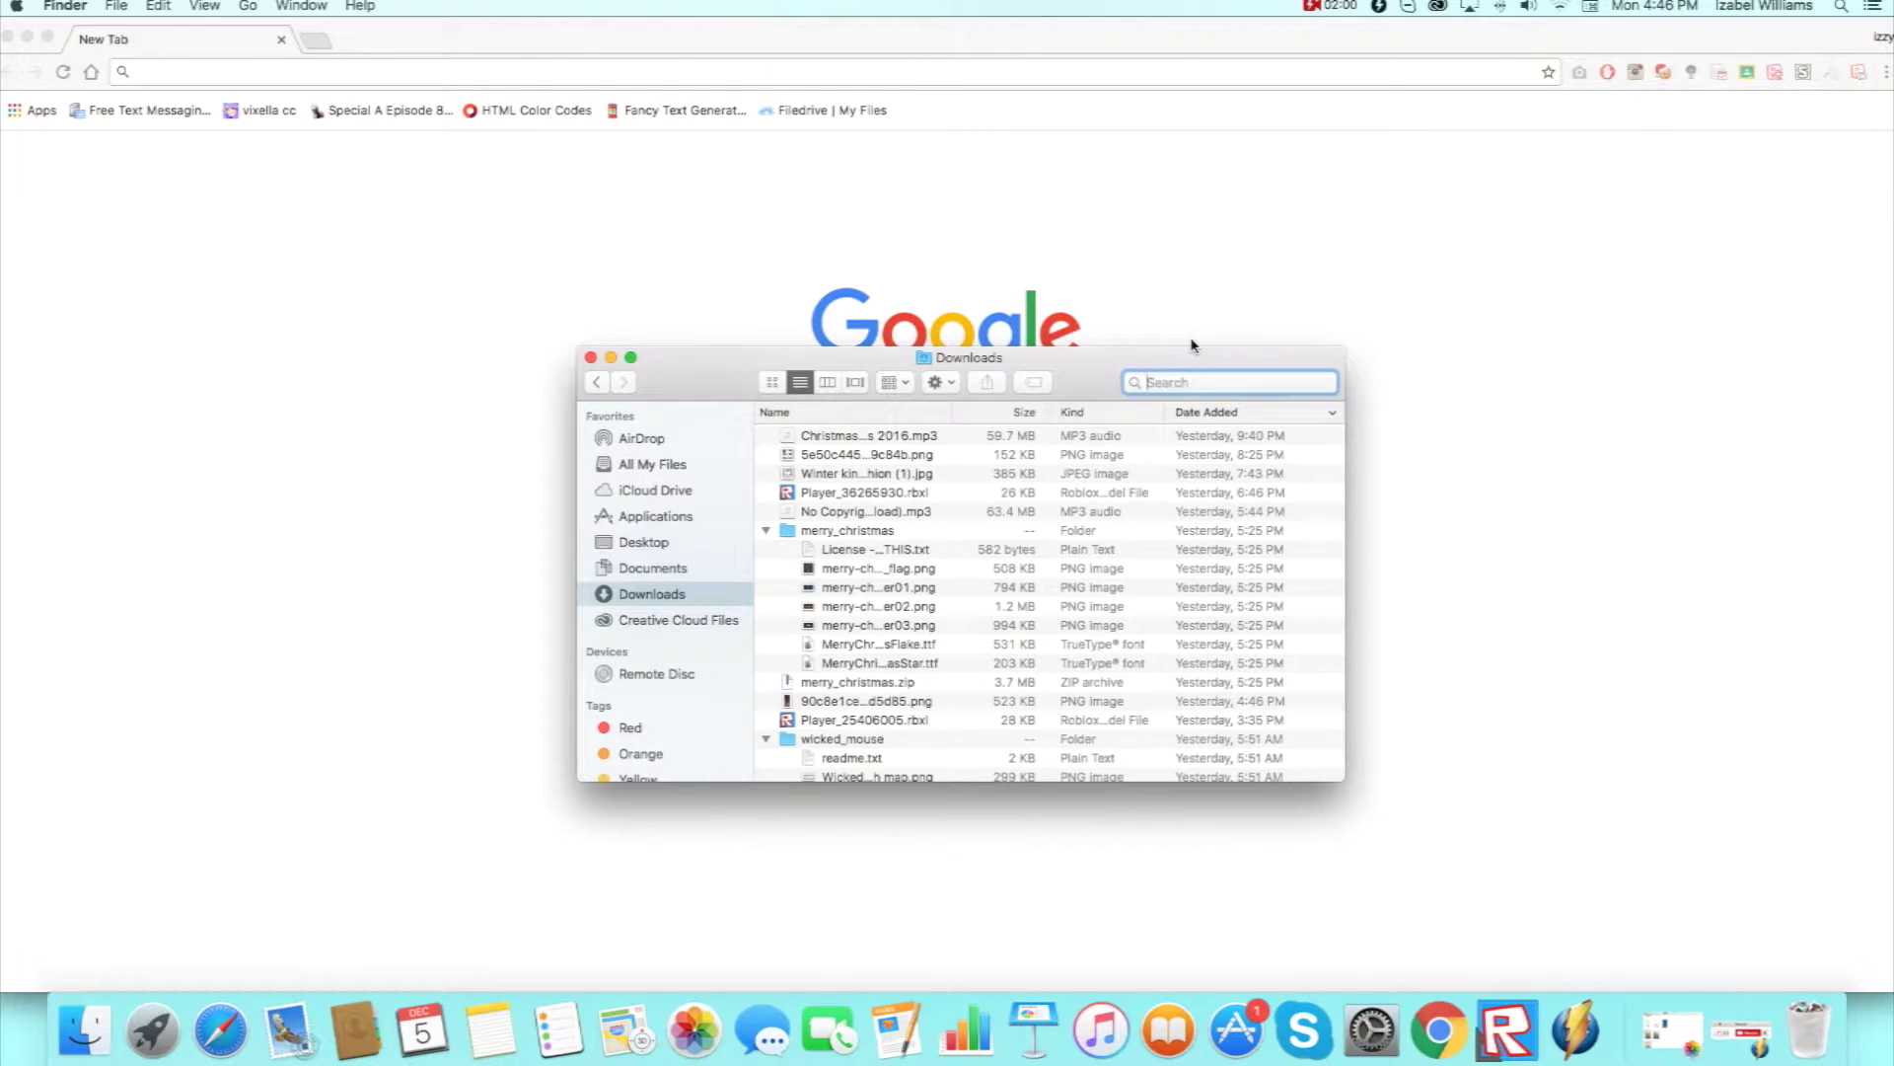
type("r")
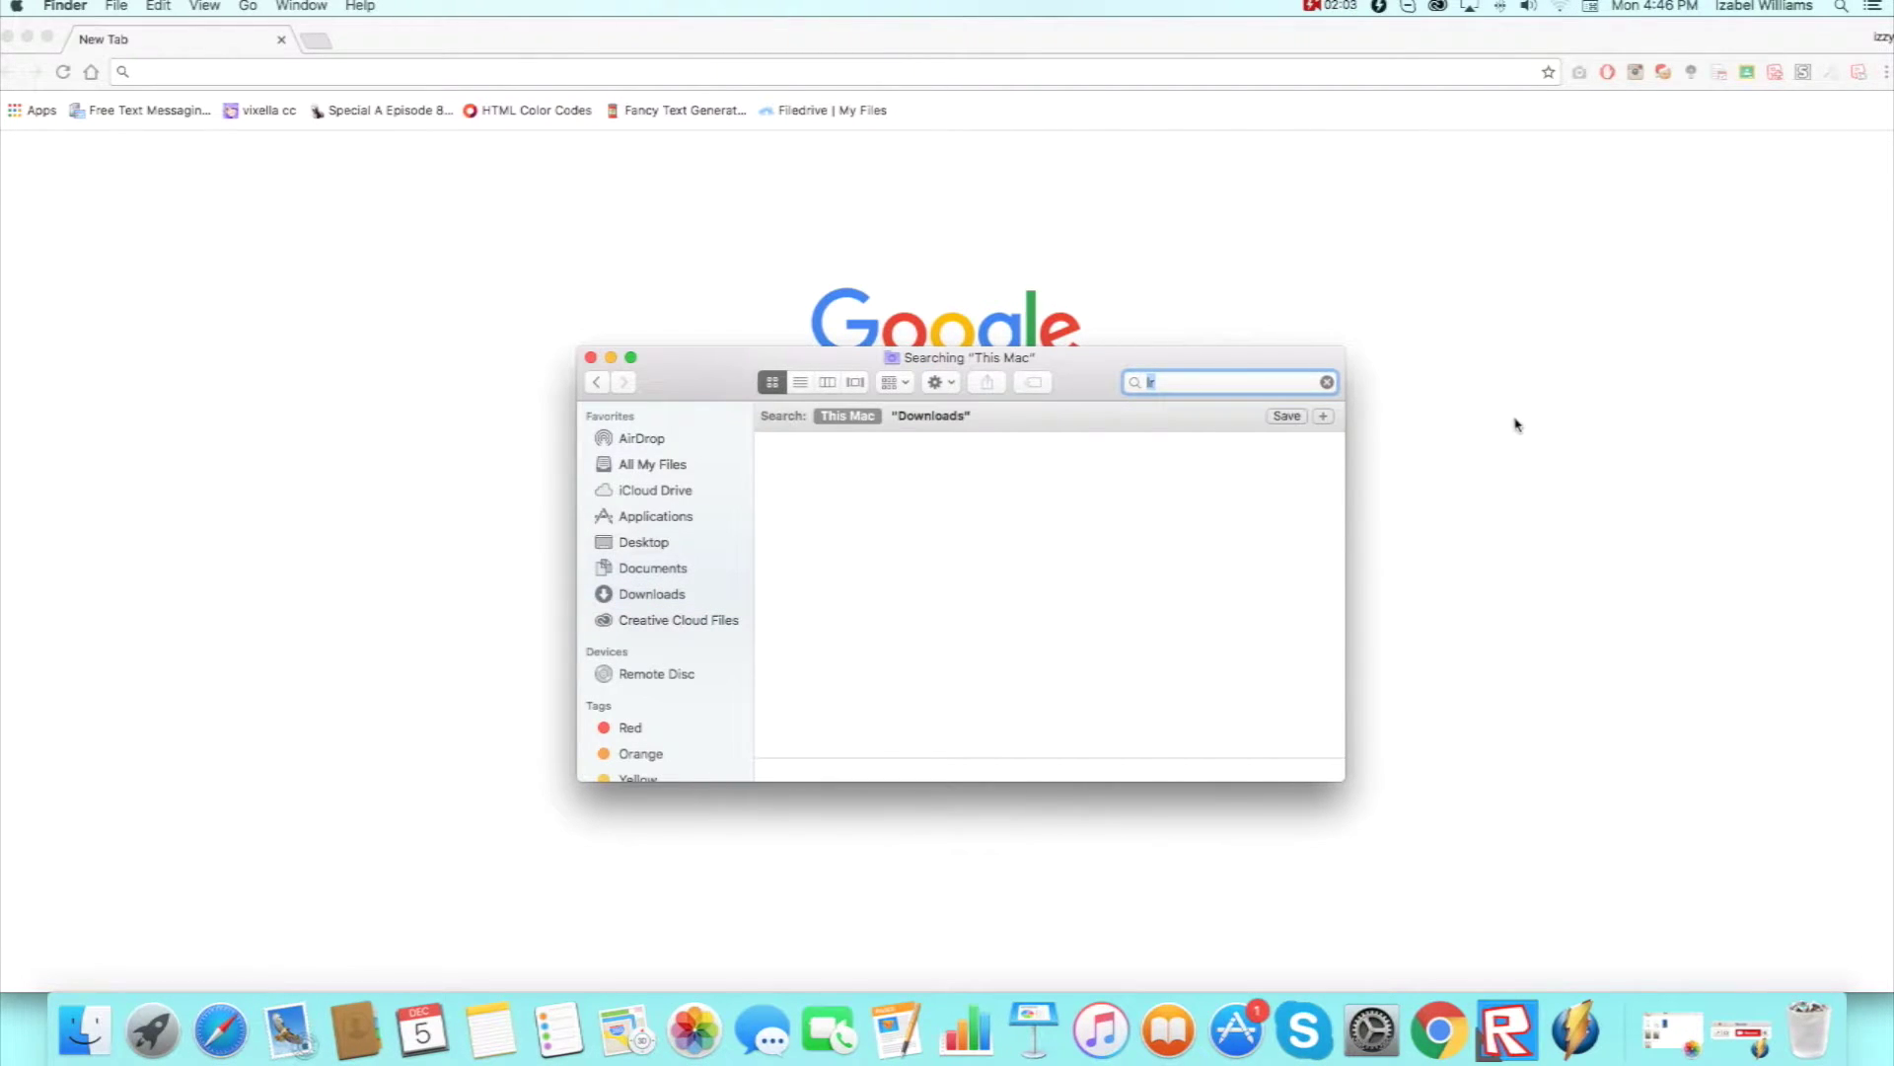
scroll(1228, 548, "down", 8)
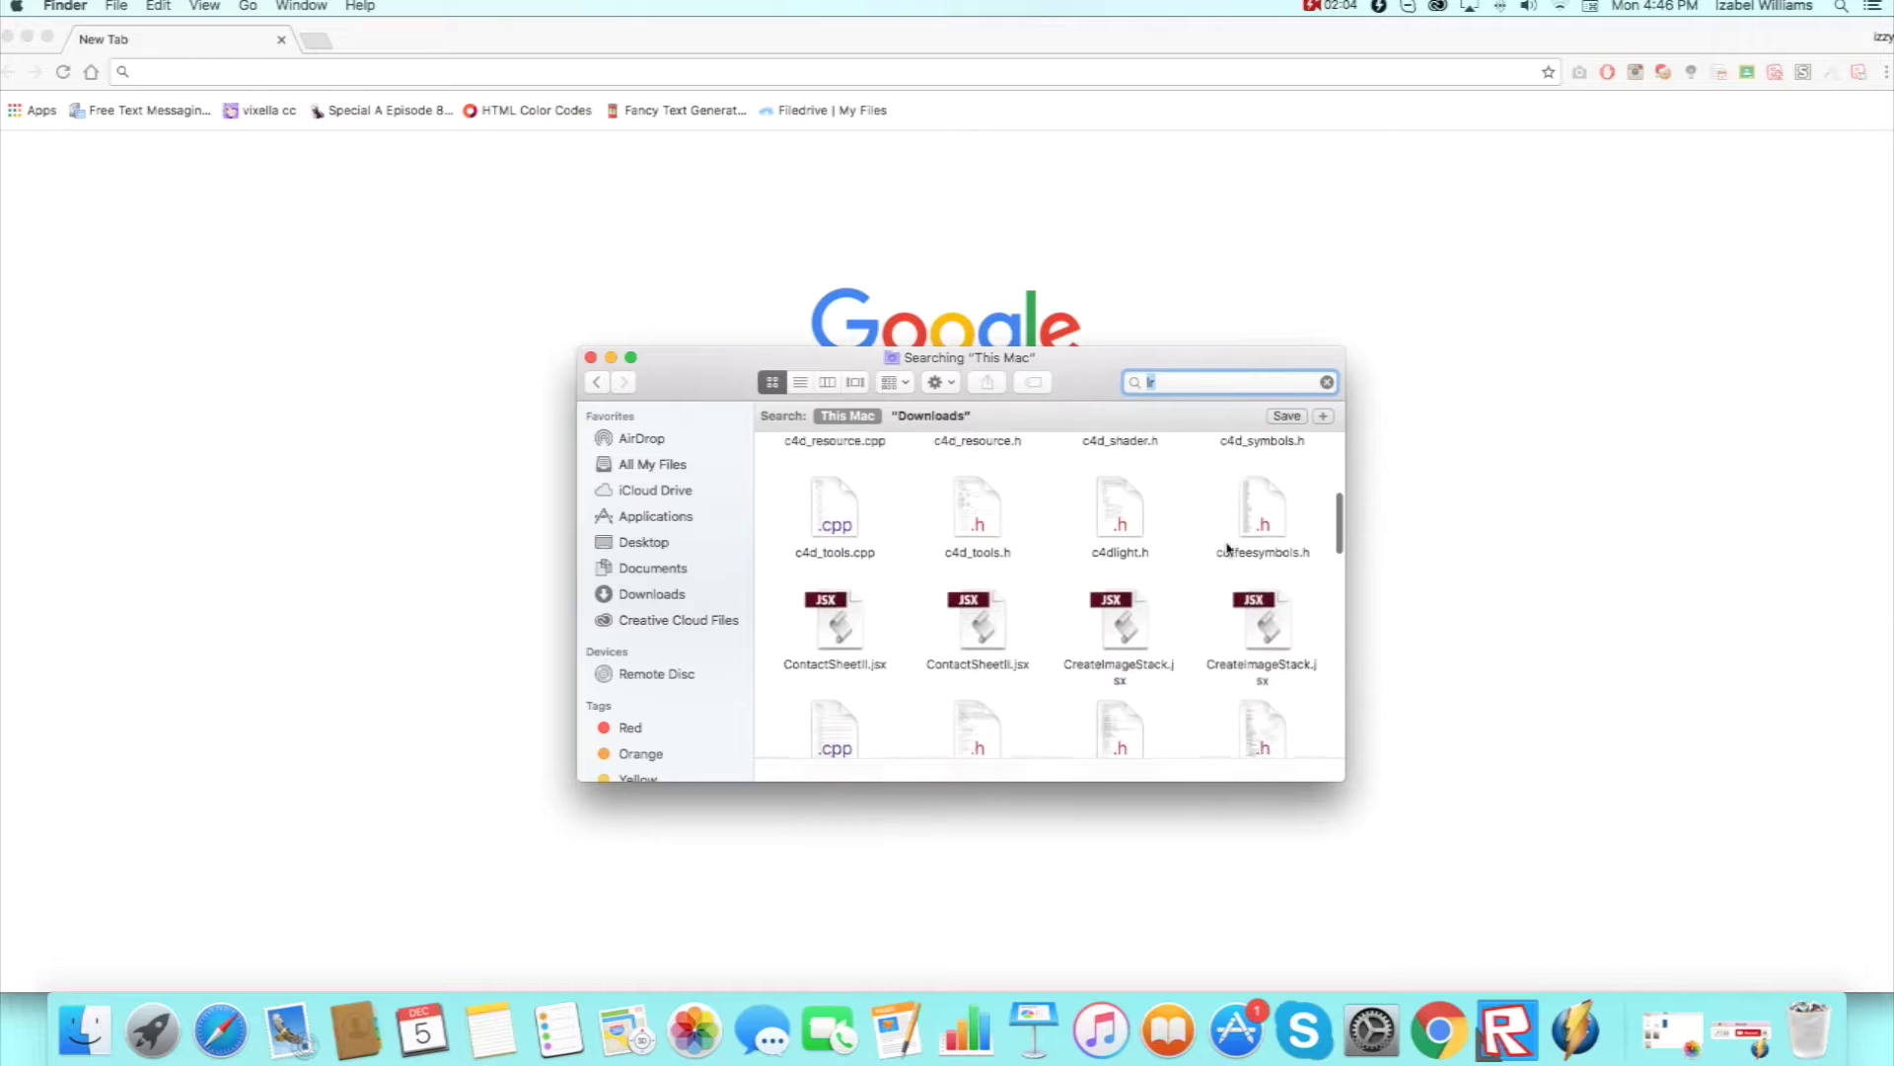
scroll(1229, 549, "down", 10)
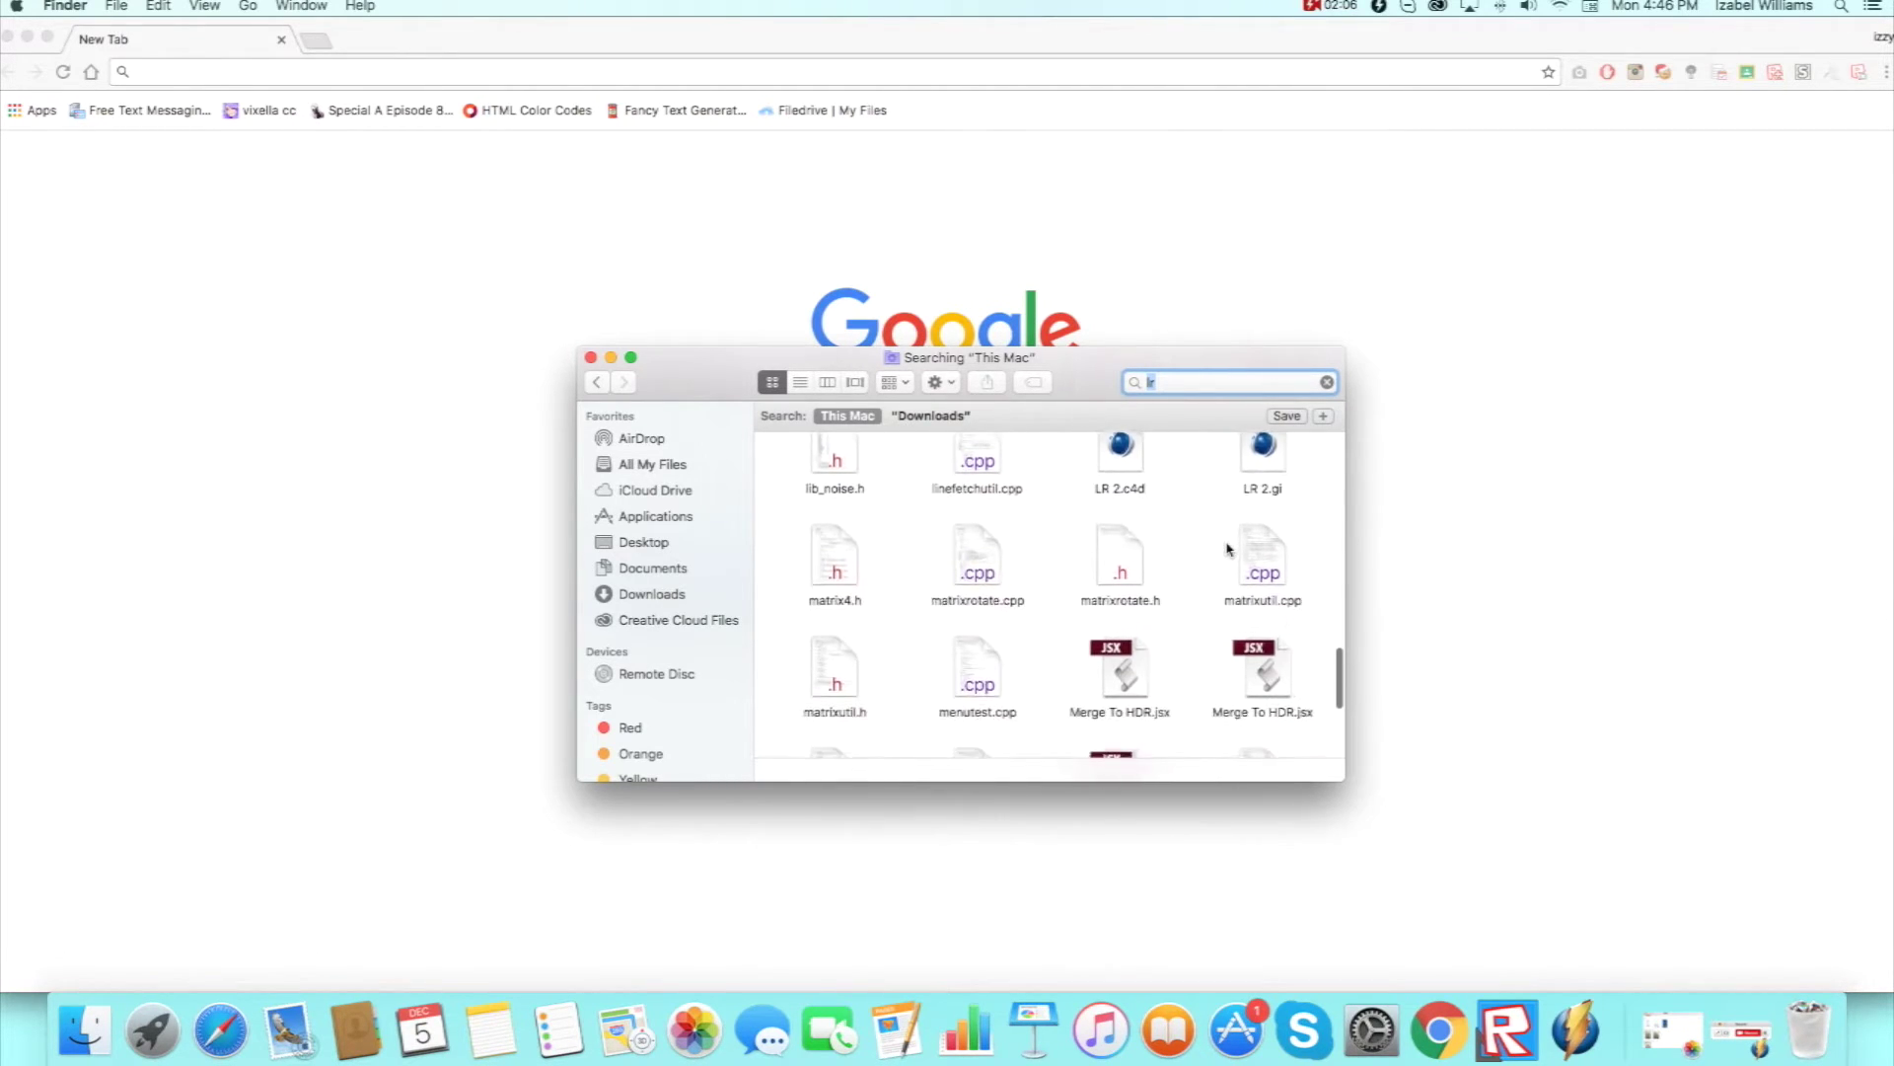
Open LR 2.c4d in Cinema 4D, minimize Finder, and dismiss the missing-plugins warning.
double_click(1133, 505)
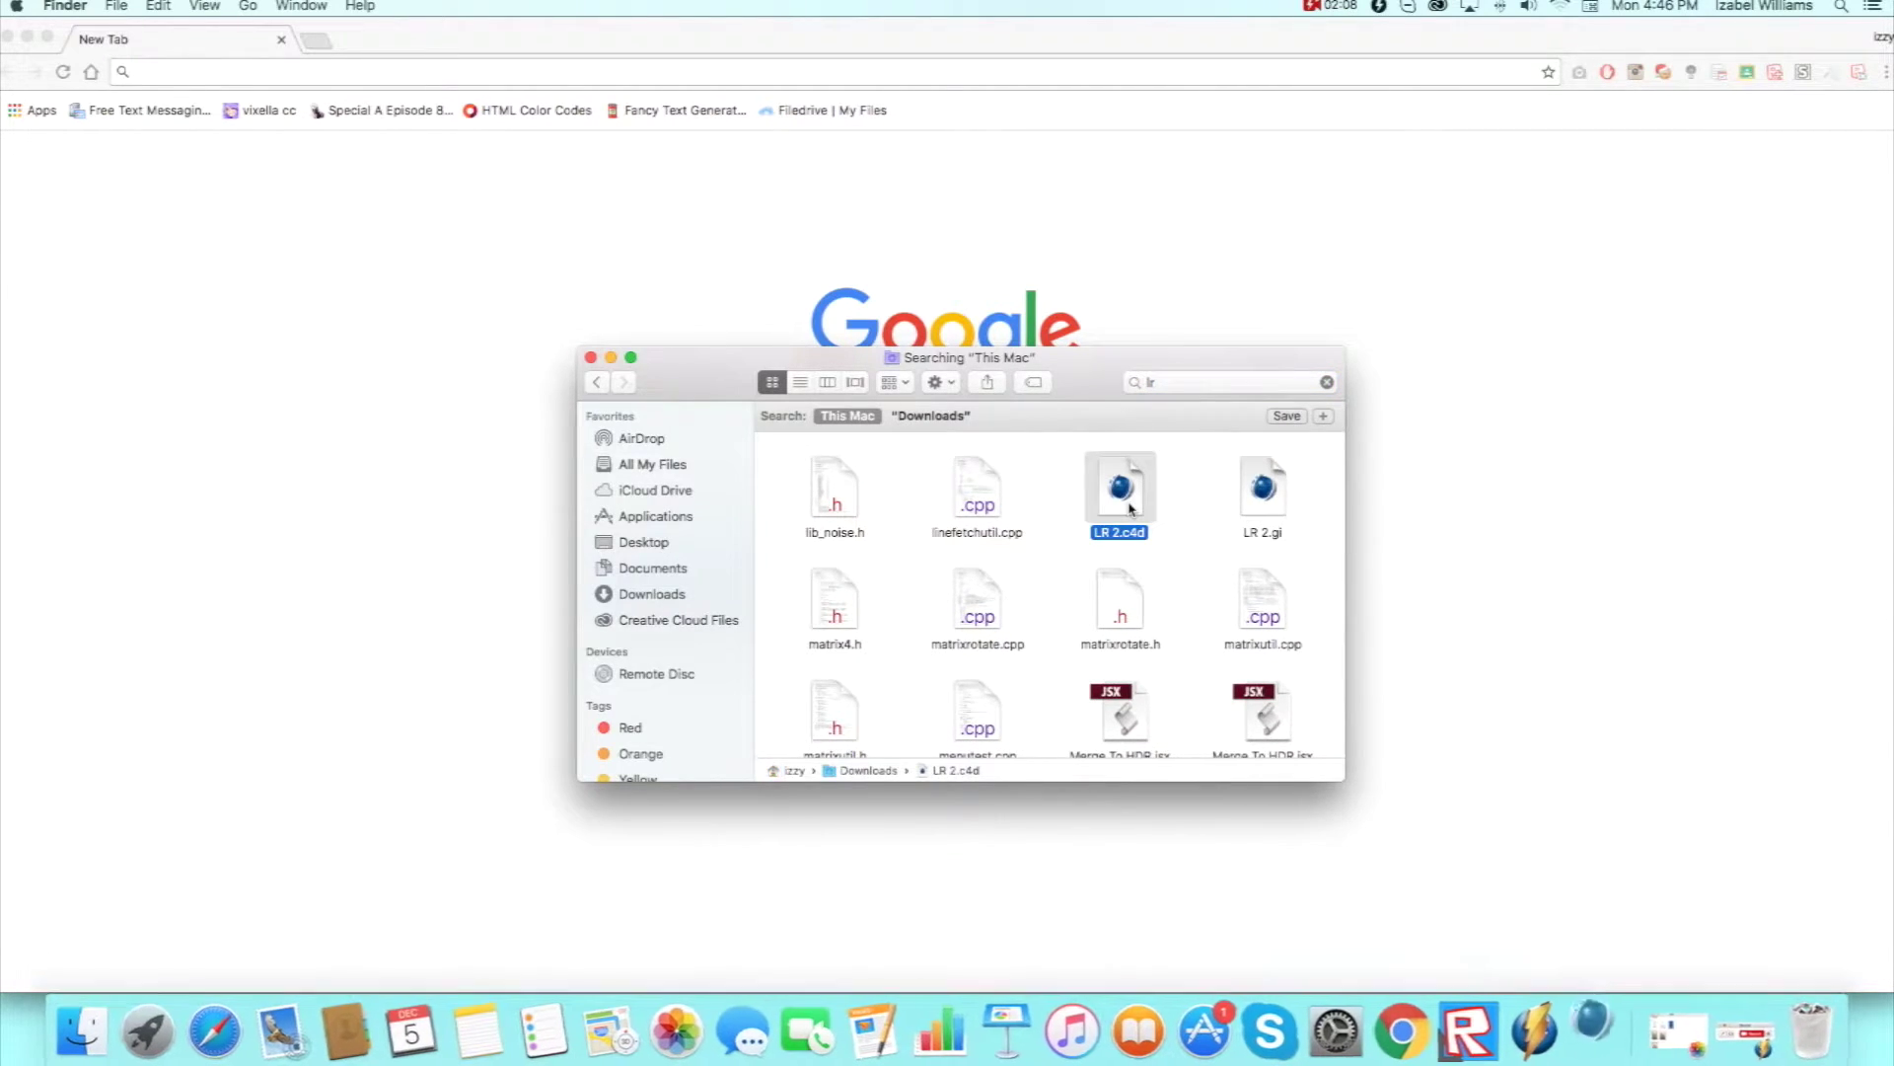
left_click(609, 358)
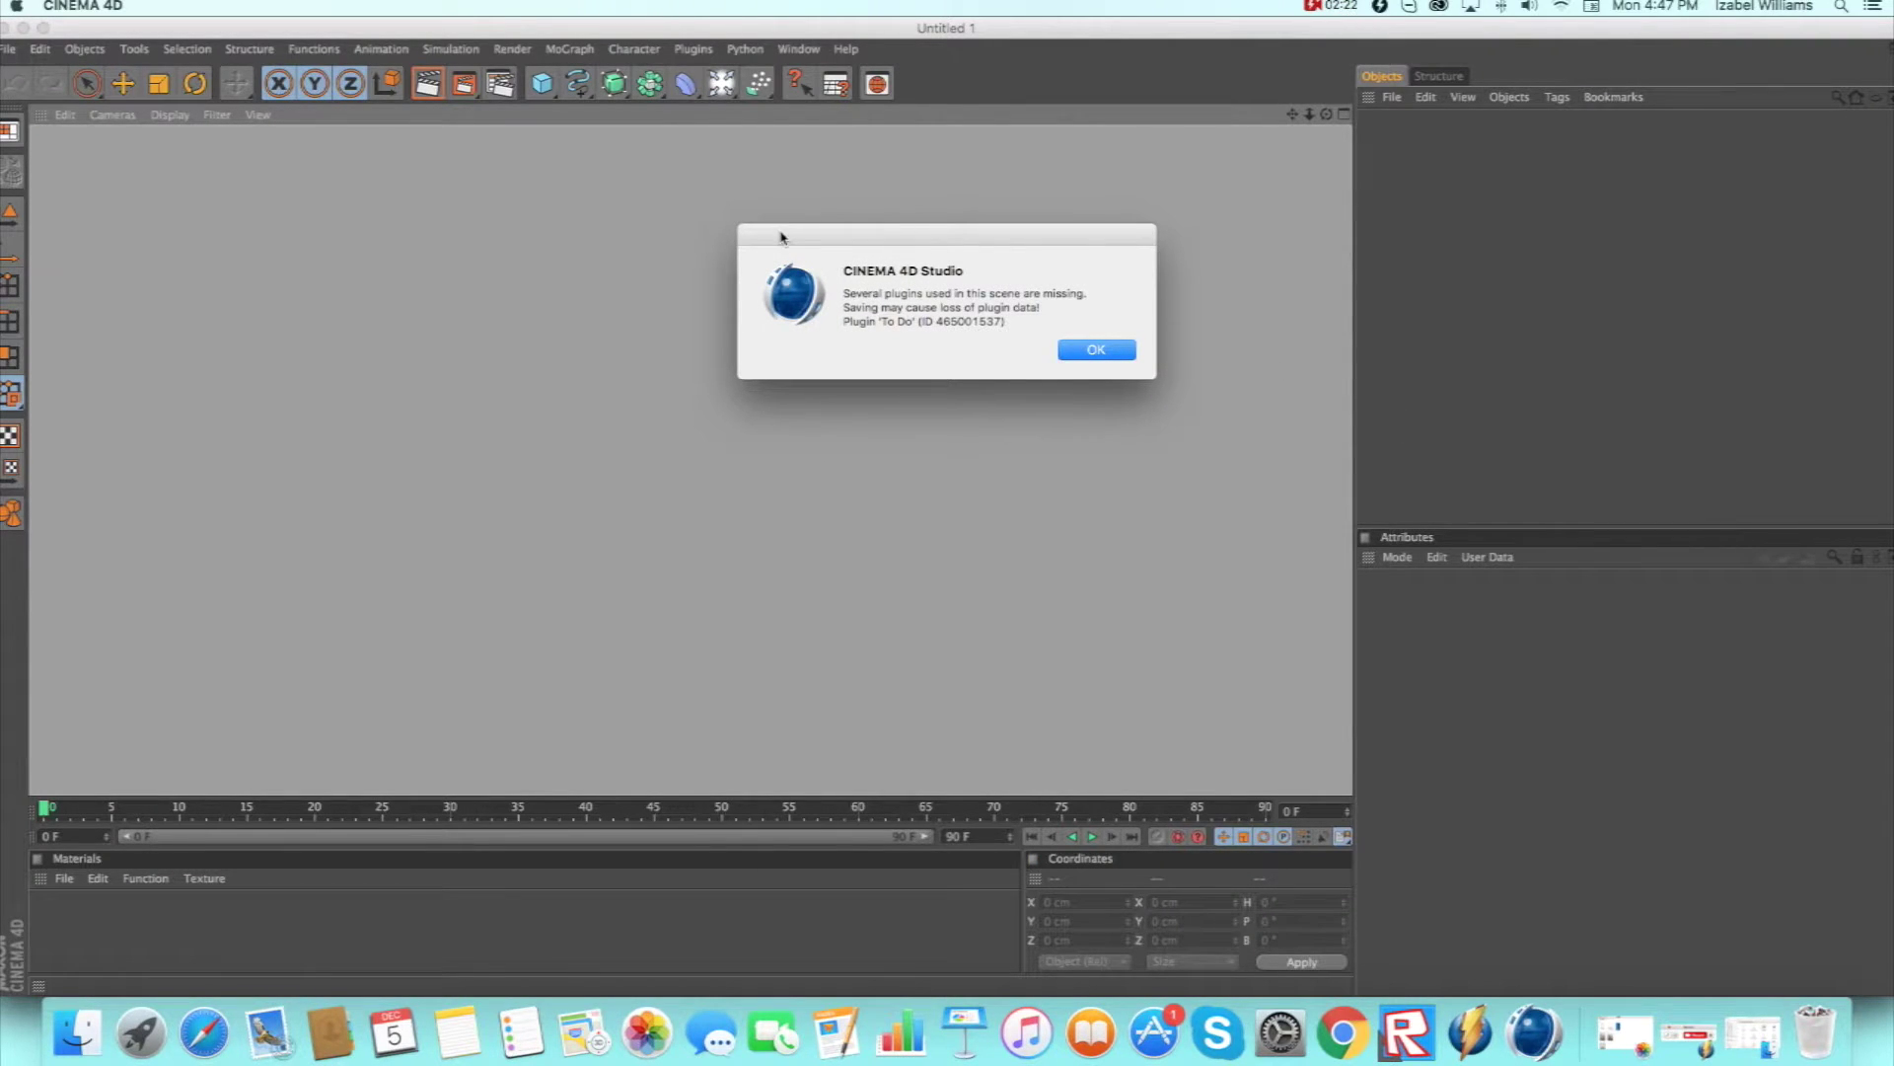
left_click_drag(782, 243, 703, 277)
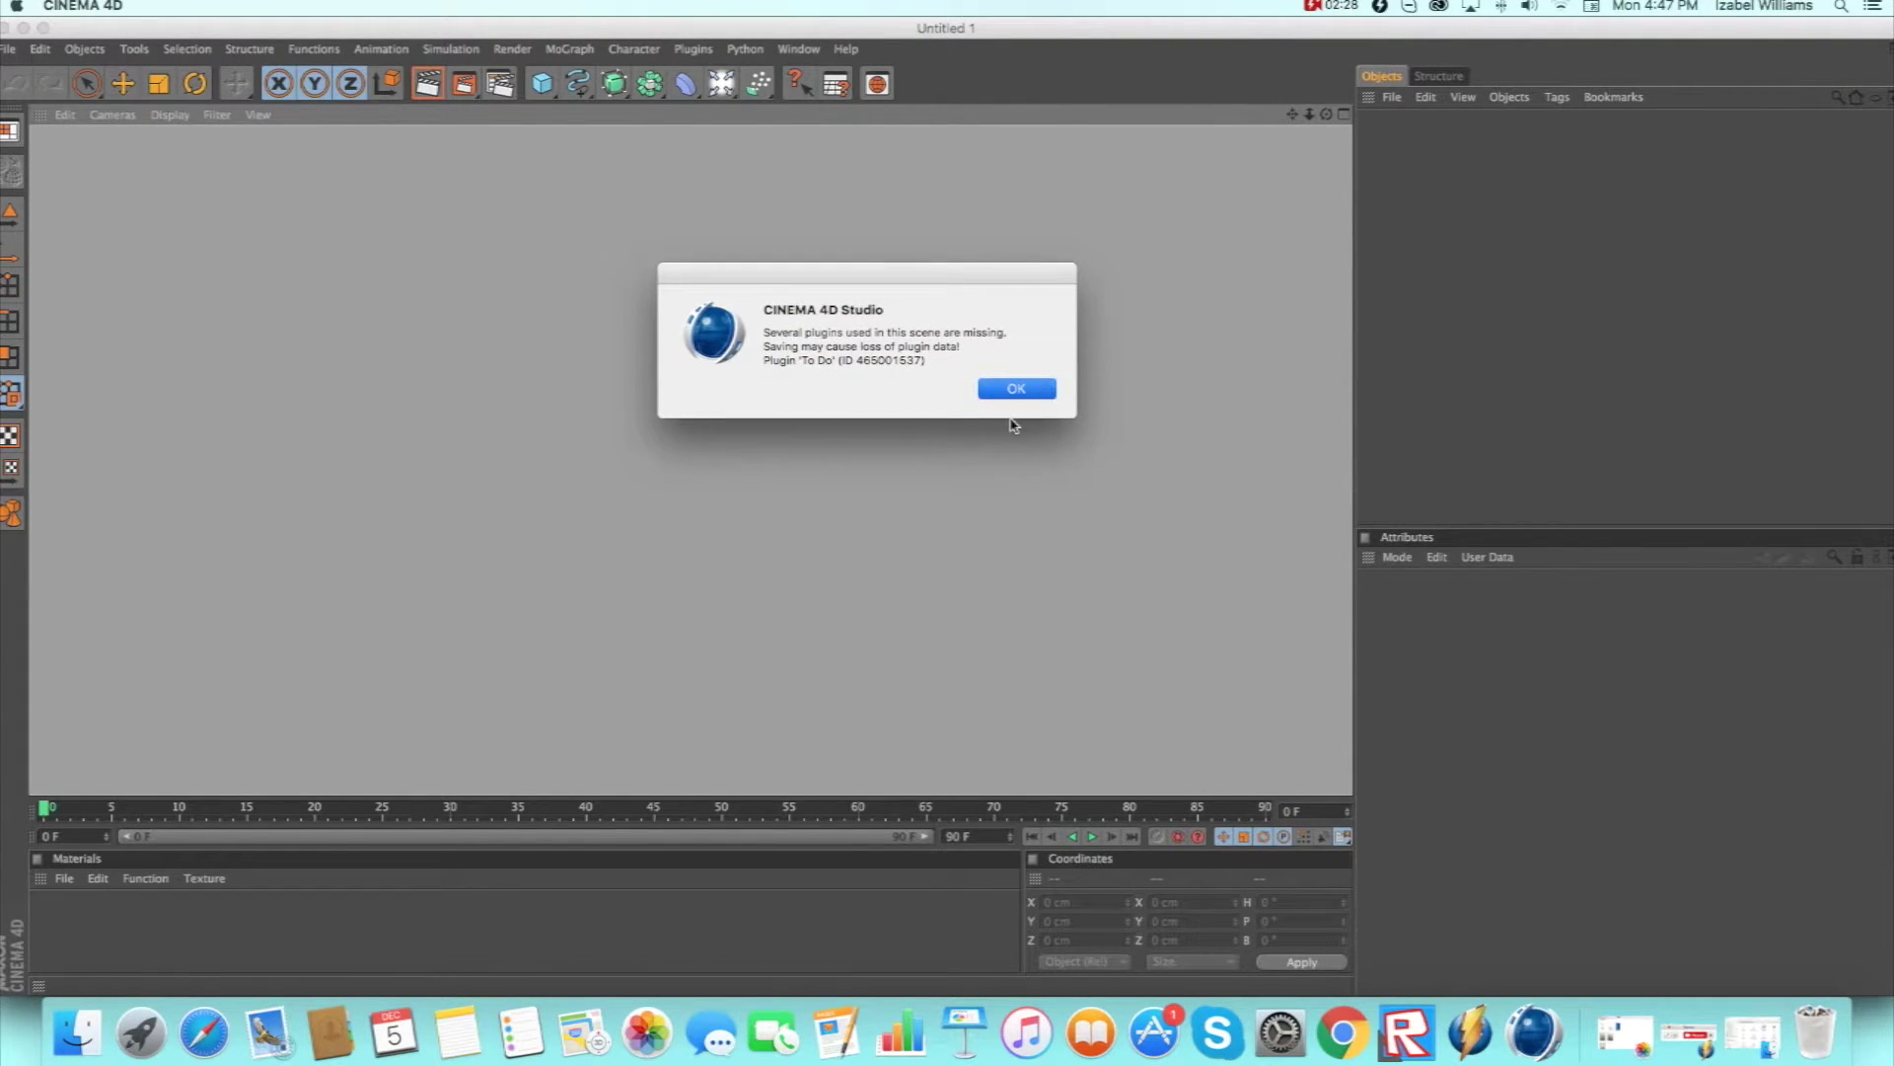
key("Return")
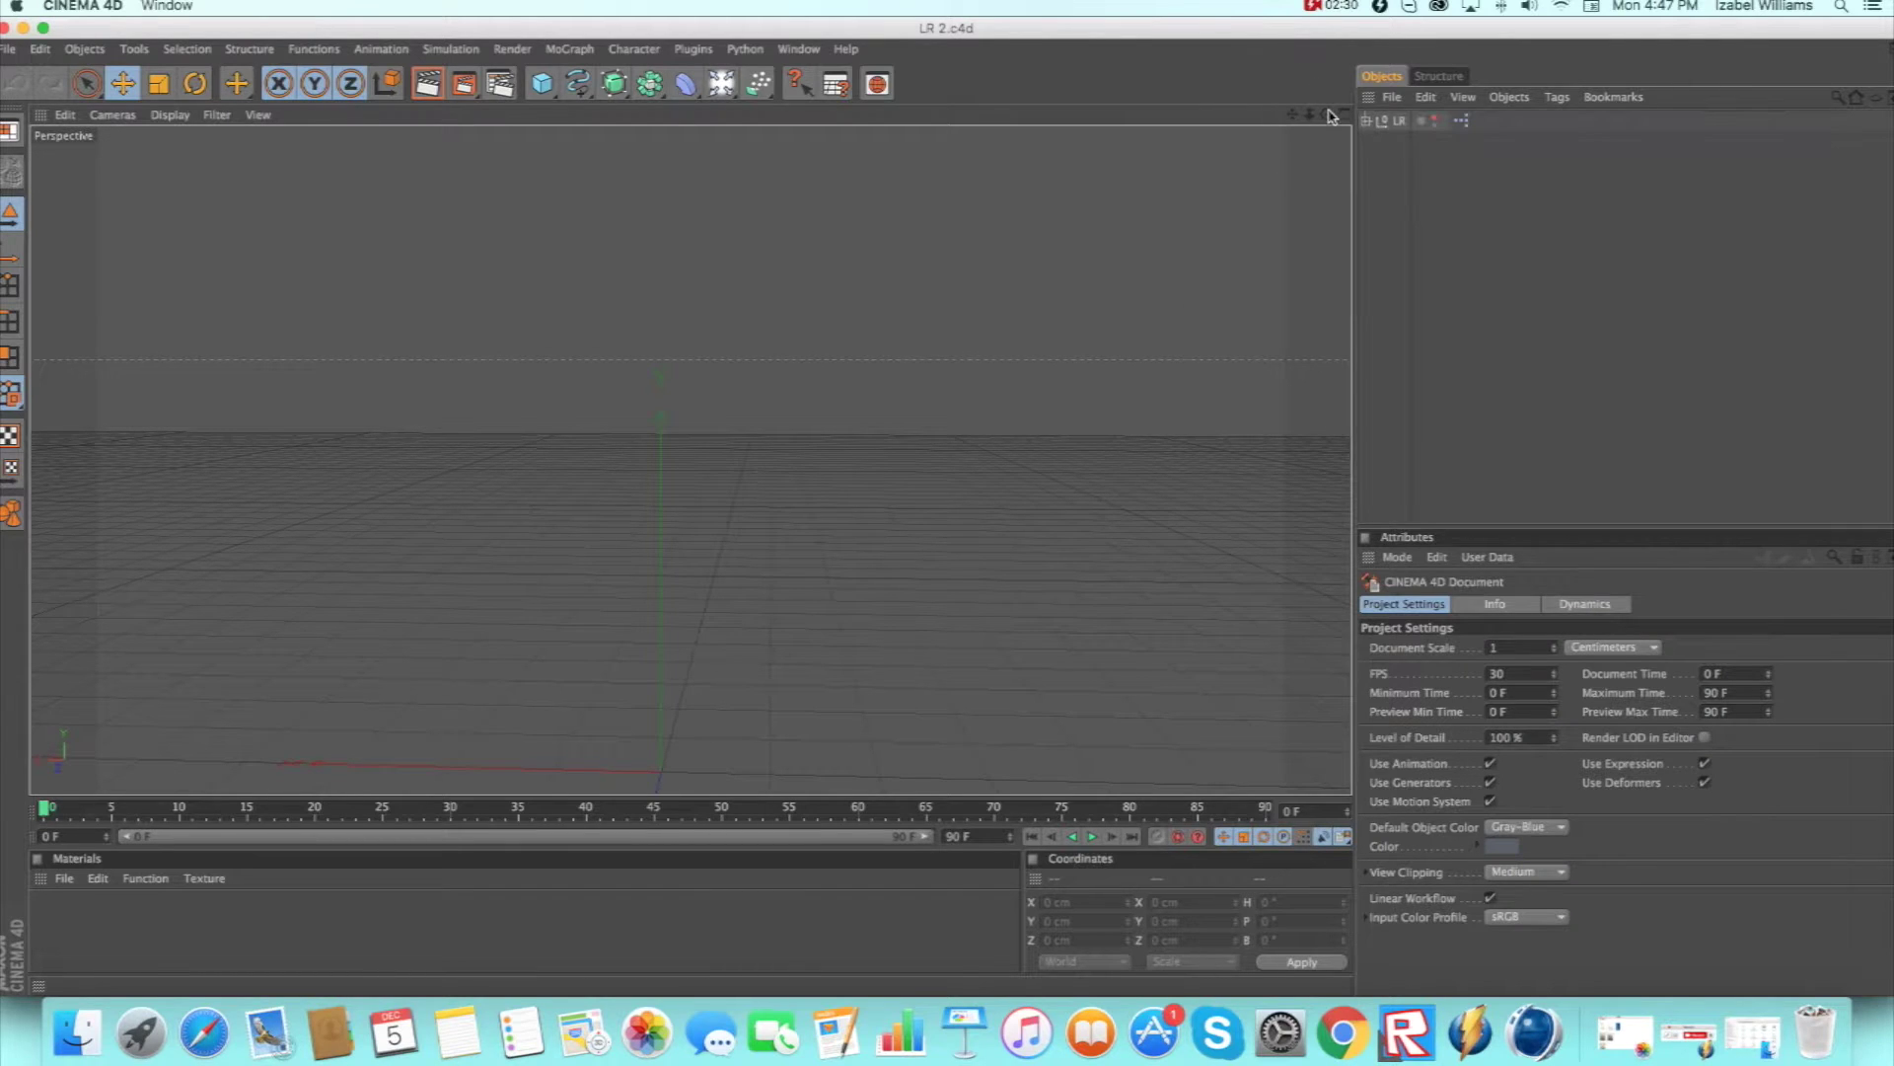
Start merging another file into the scene from the File menu.
left_click_drag(1331, 116, 1336, 125)
left_click(6, 49)
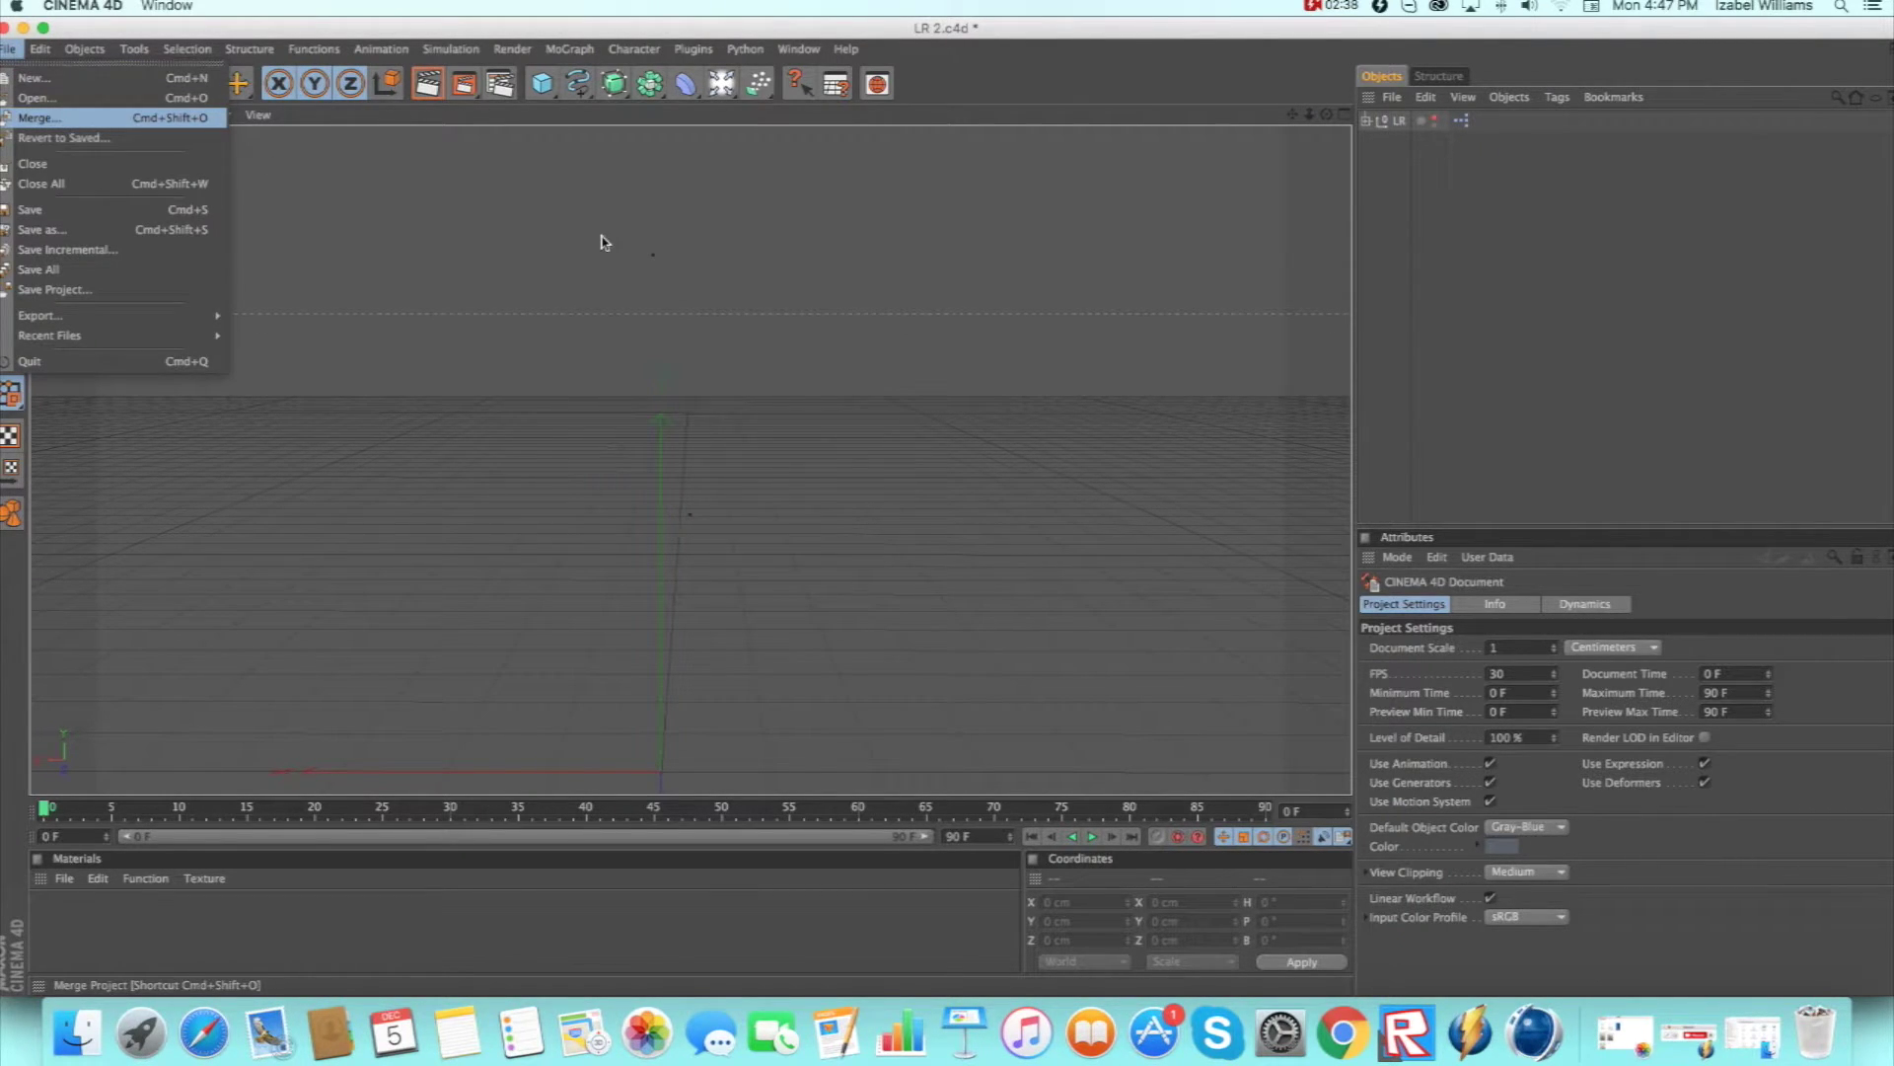
key("Return")
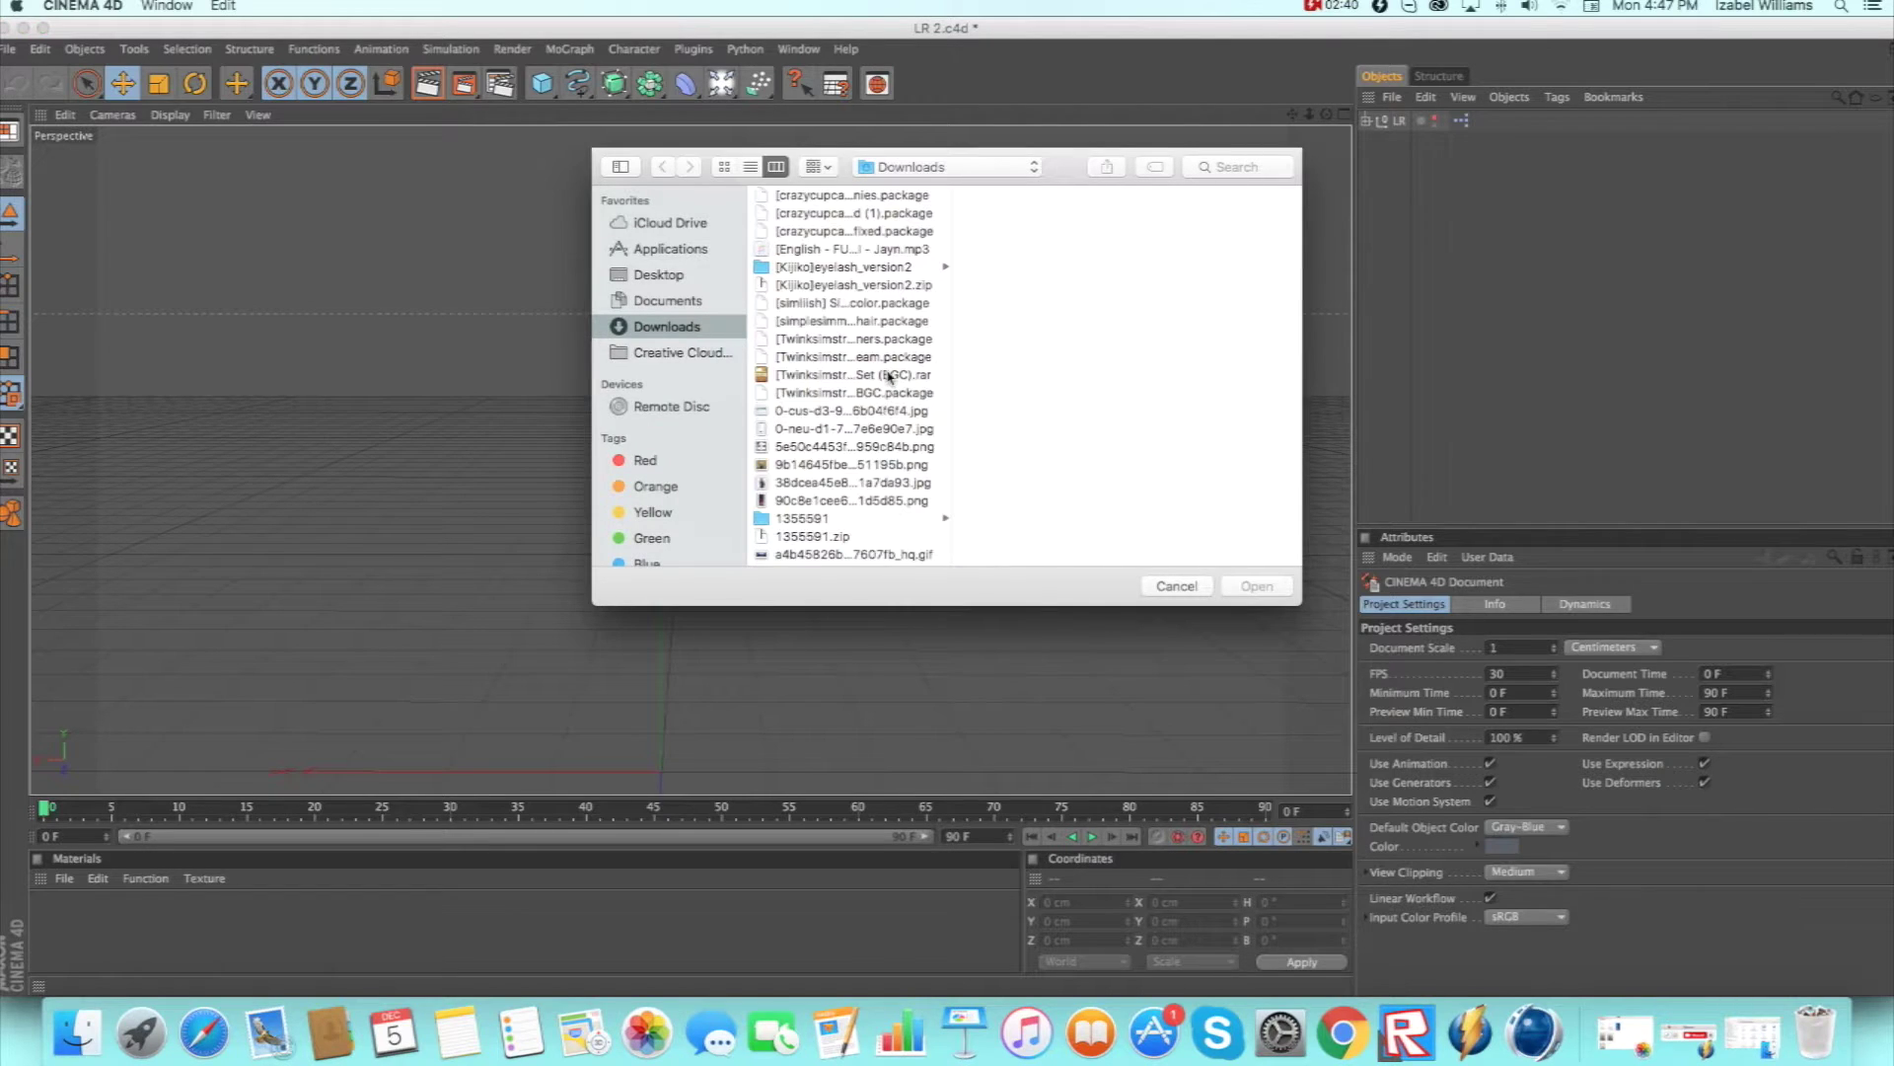
scroll(687, 323, "down", 3)
scroll(688, 322, "up", 3)
scroll(688, 322, "down", 5)
scroll(687, 323, "up", 5)
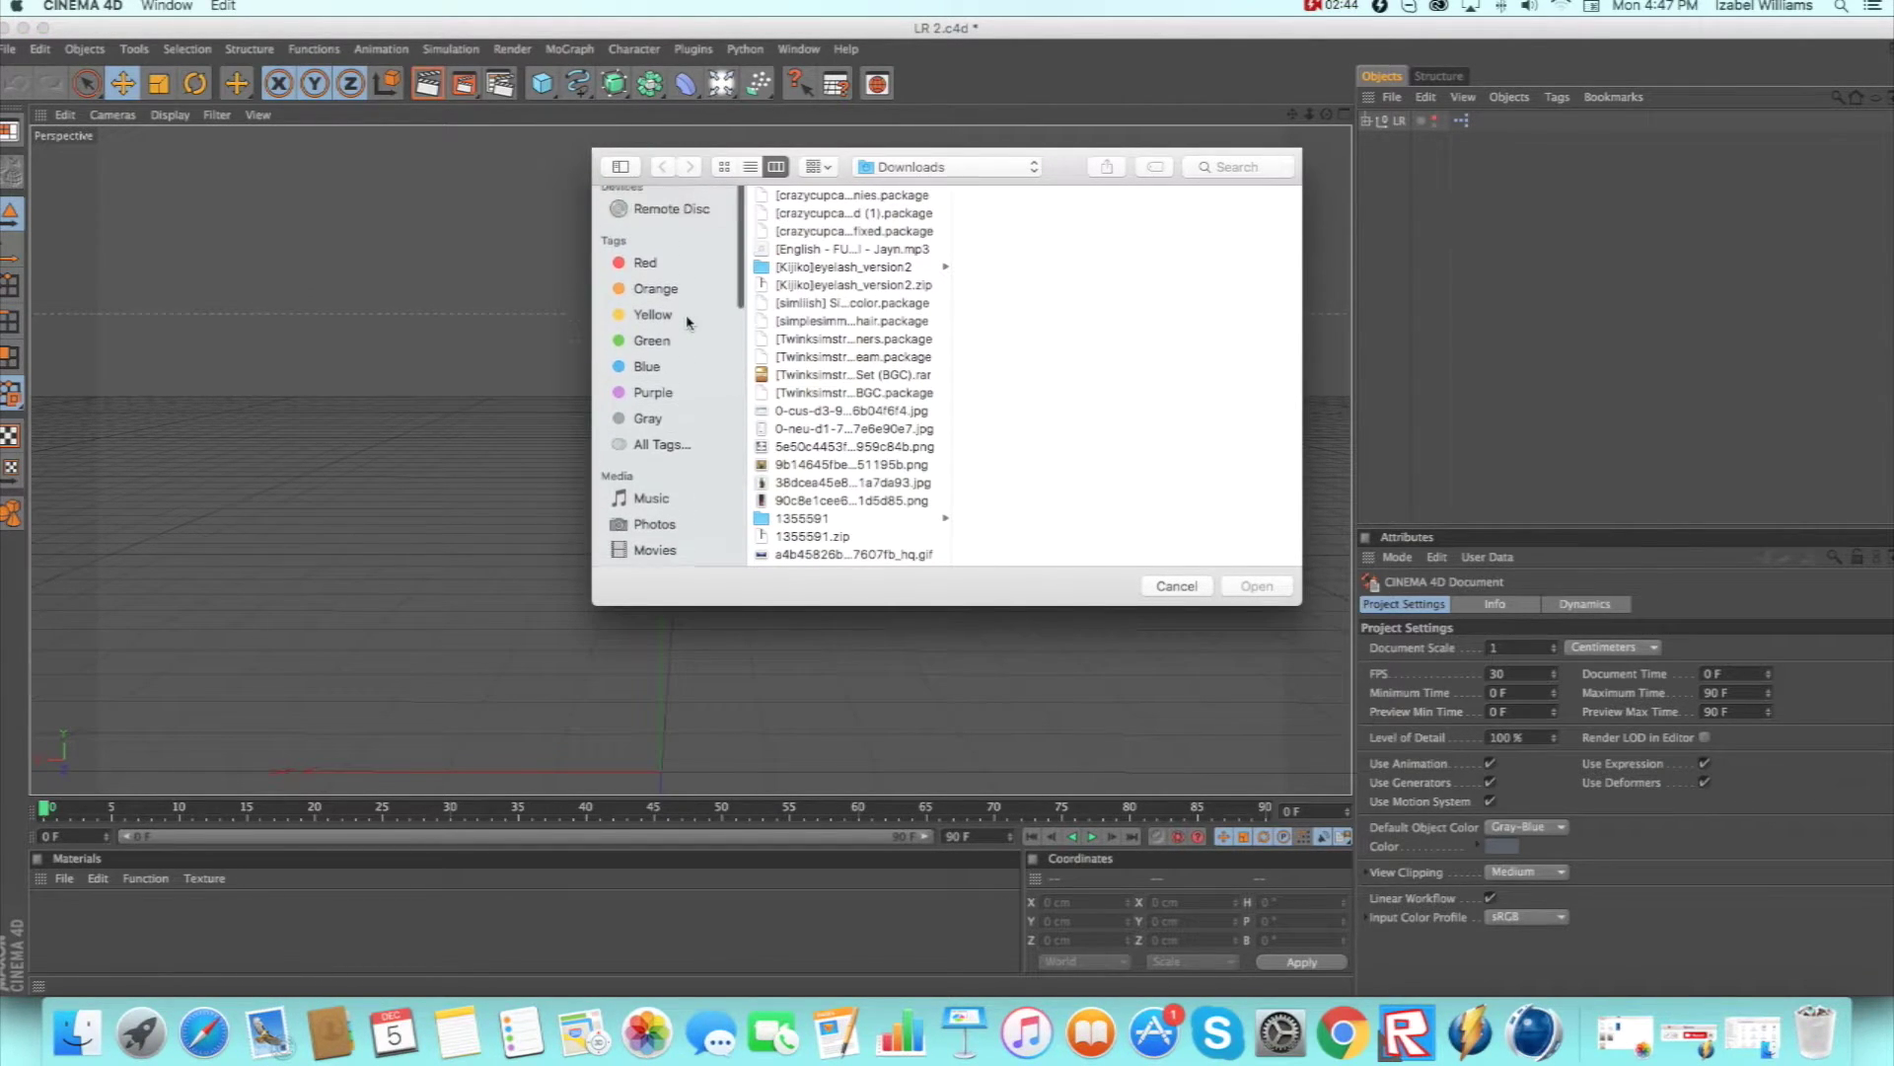
scroll(687, 322, "down", 3)
scroll(687, 323, "up", 3)
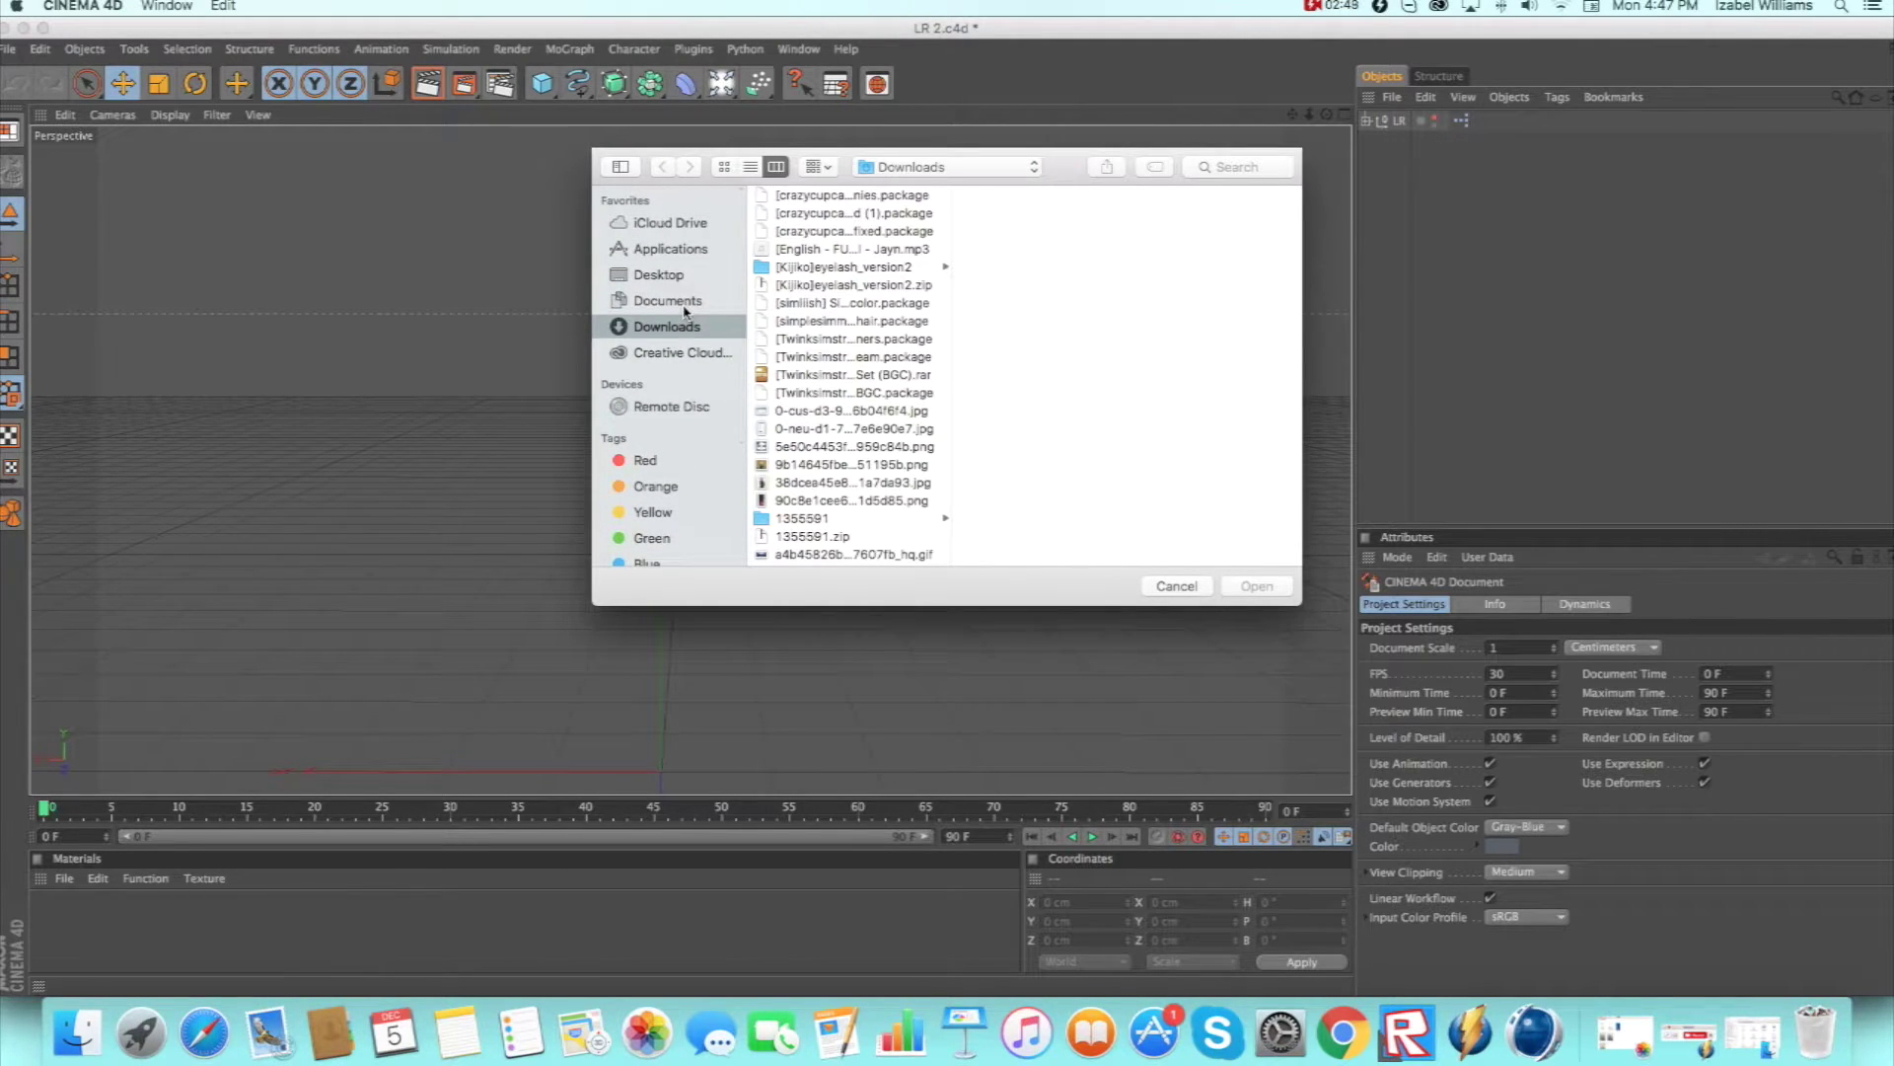
Choose tutorial.obj from Documents > roblox character models for import.
left_click(684, 304)
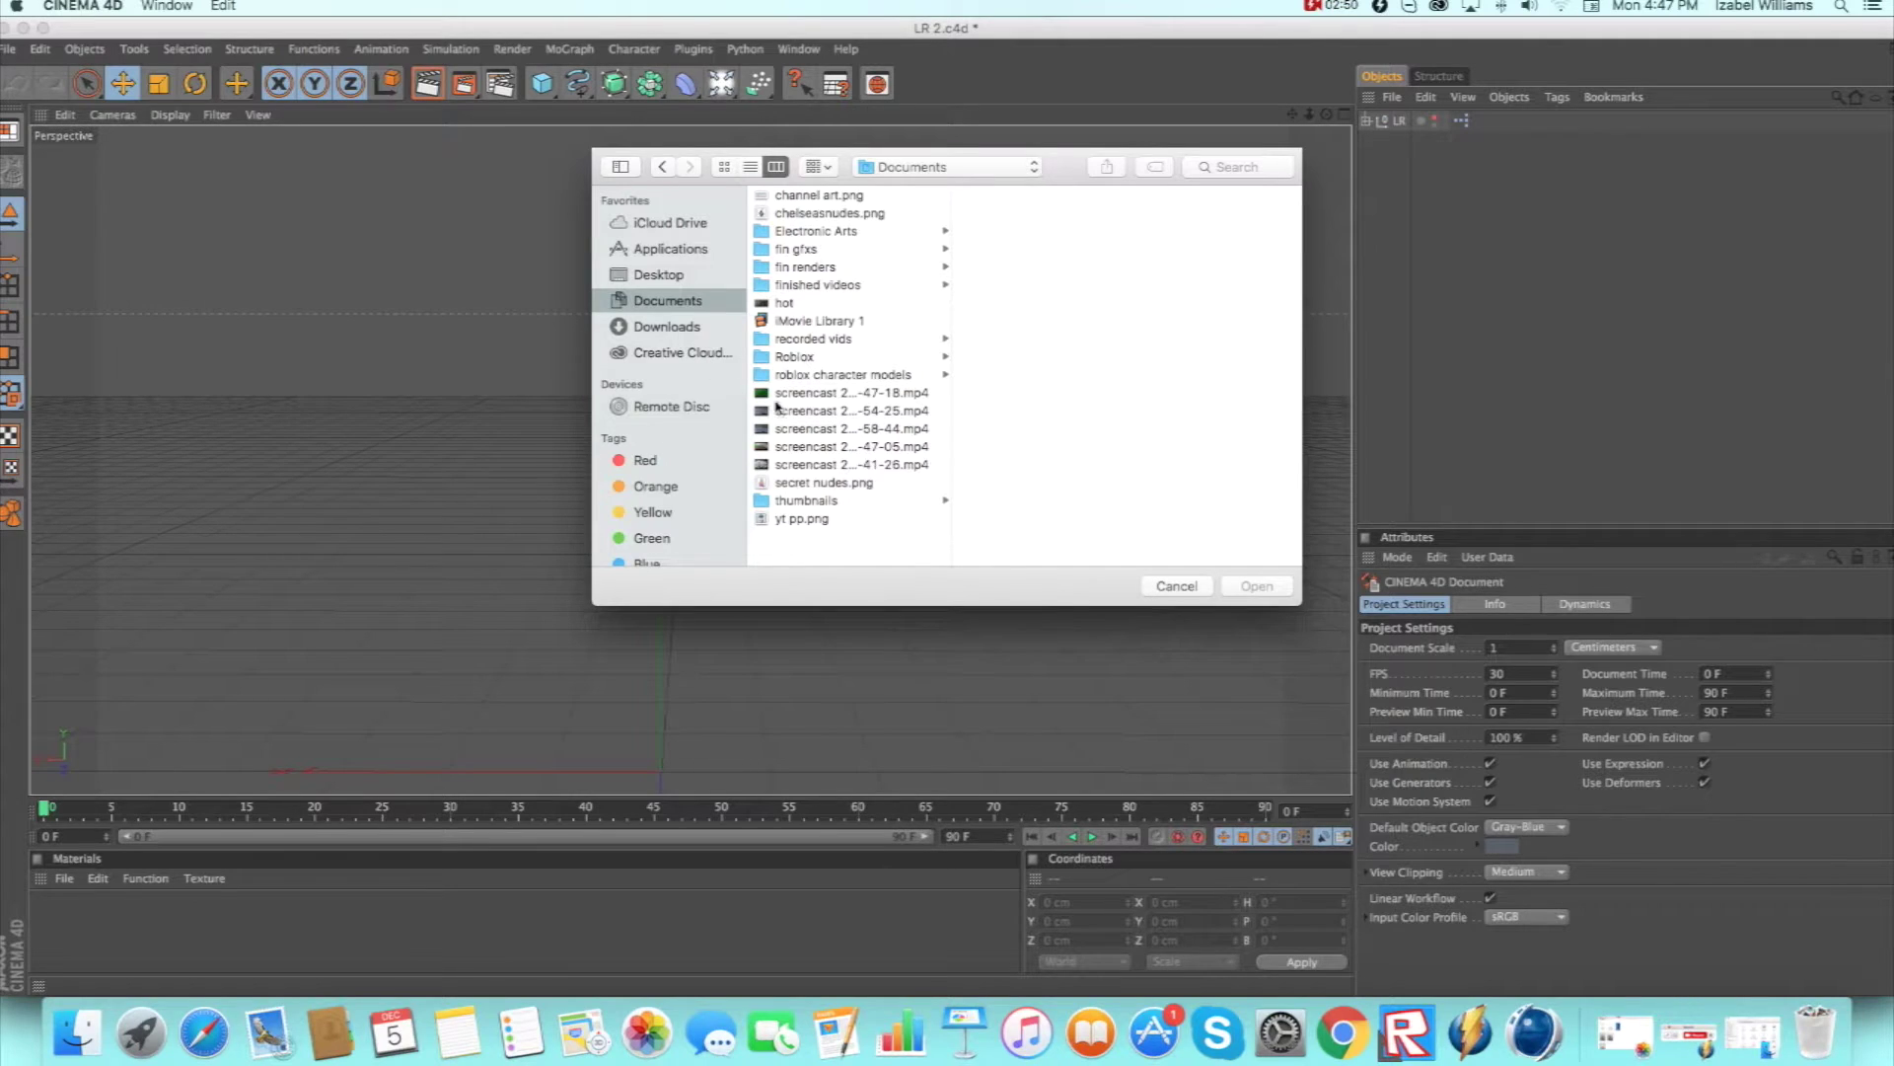
left_click(841, 375)
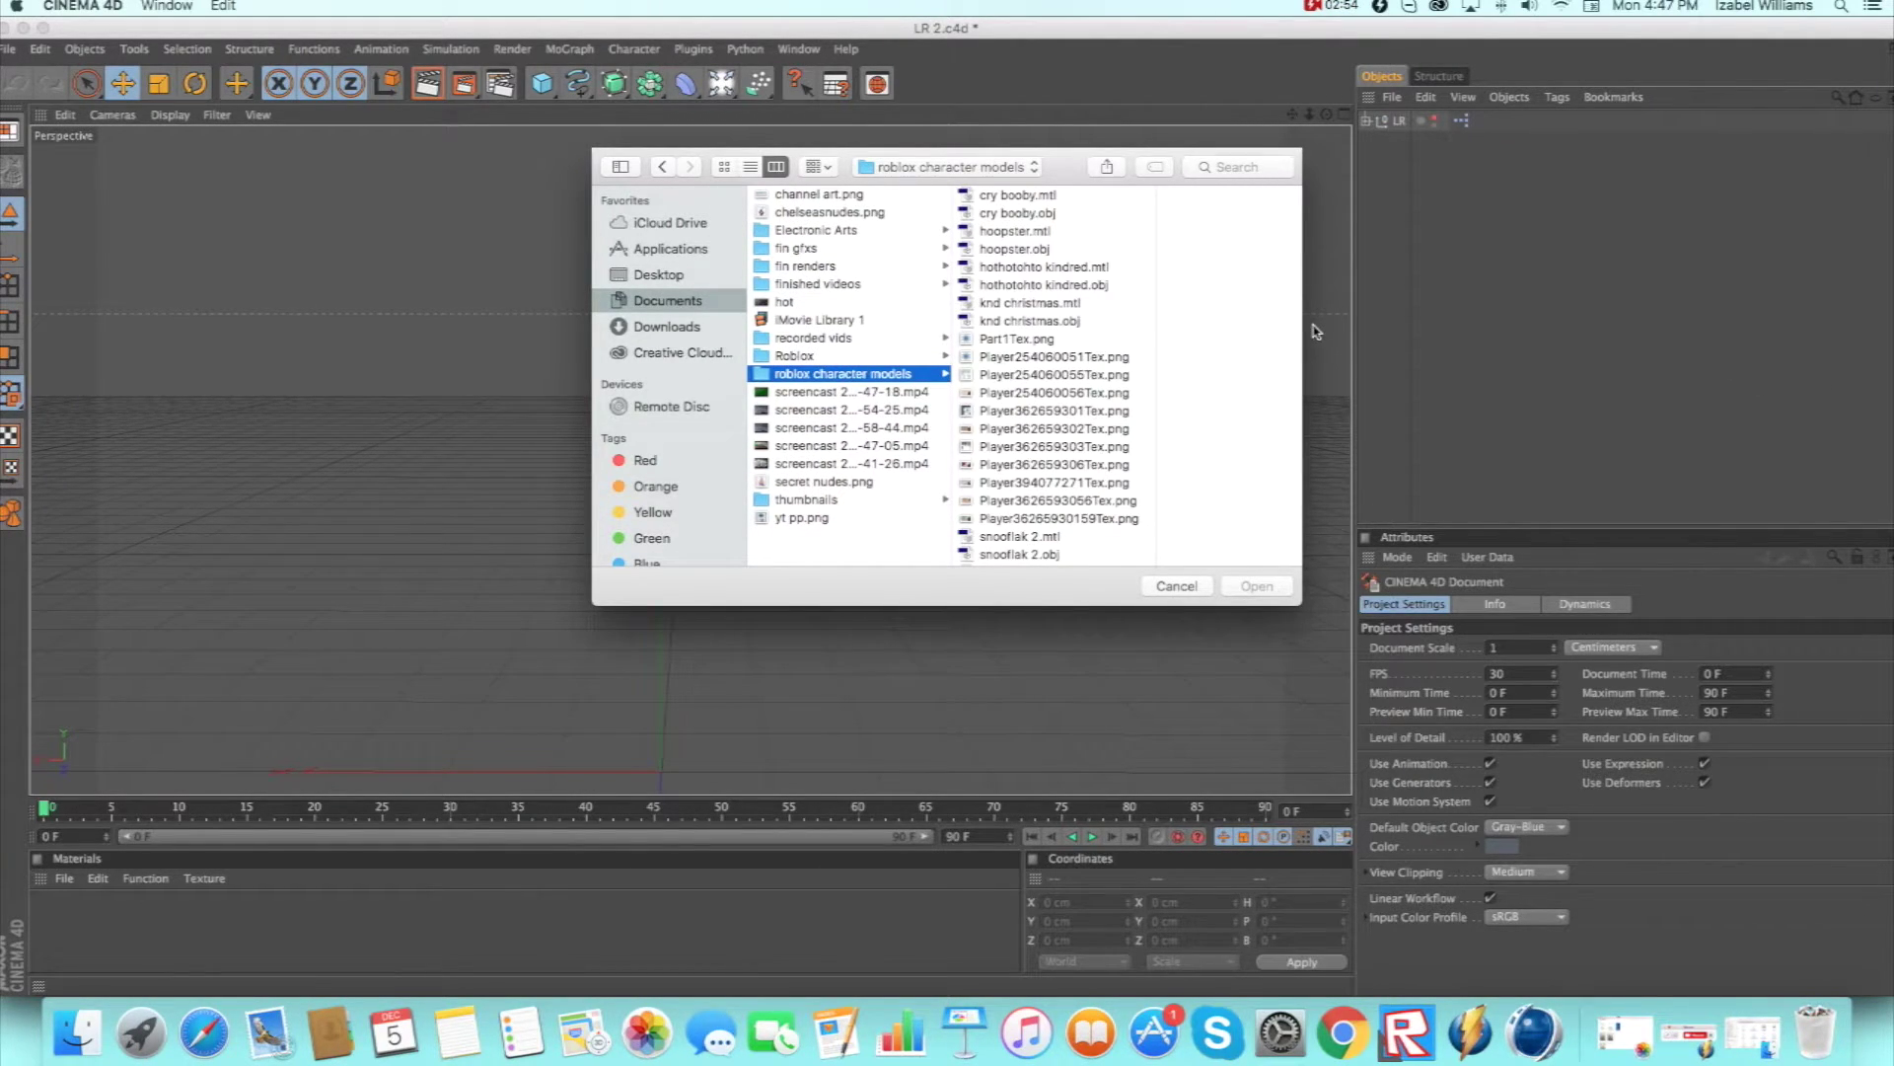
scroll(1024, 326, "down", 5)
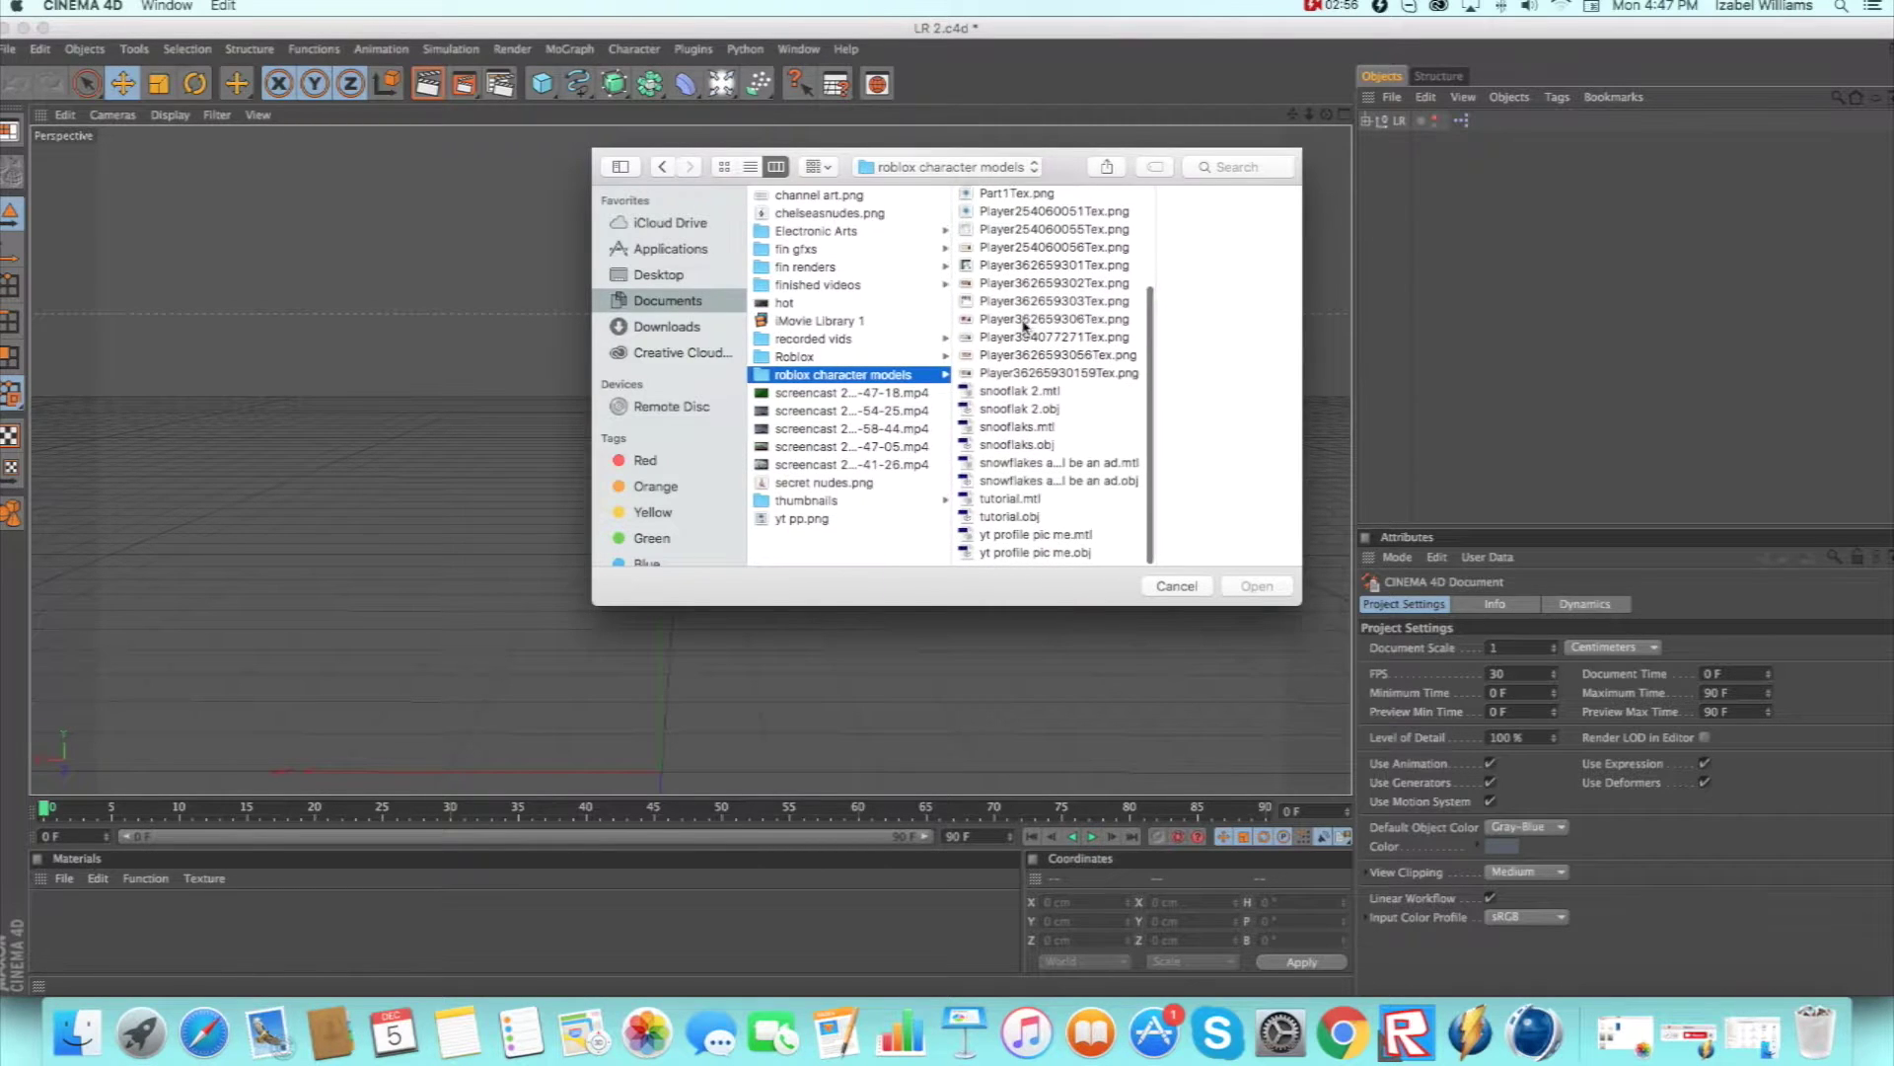
left_click(1002, 524)
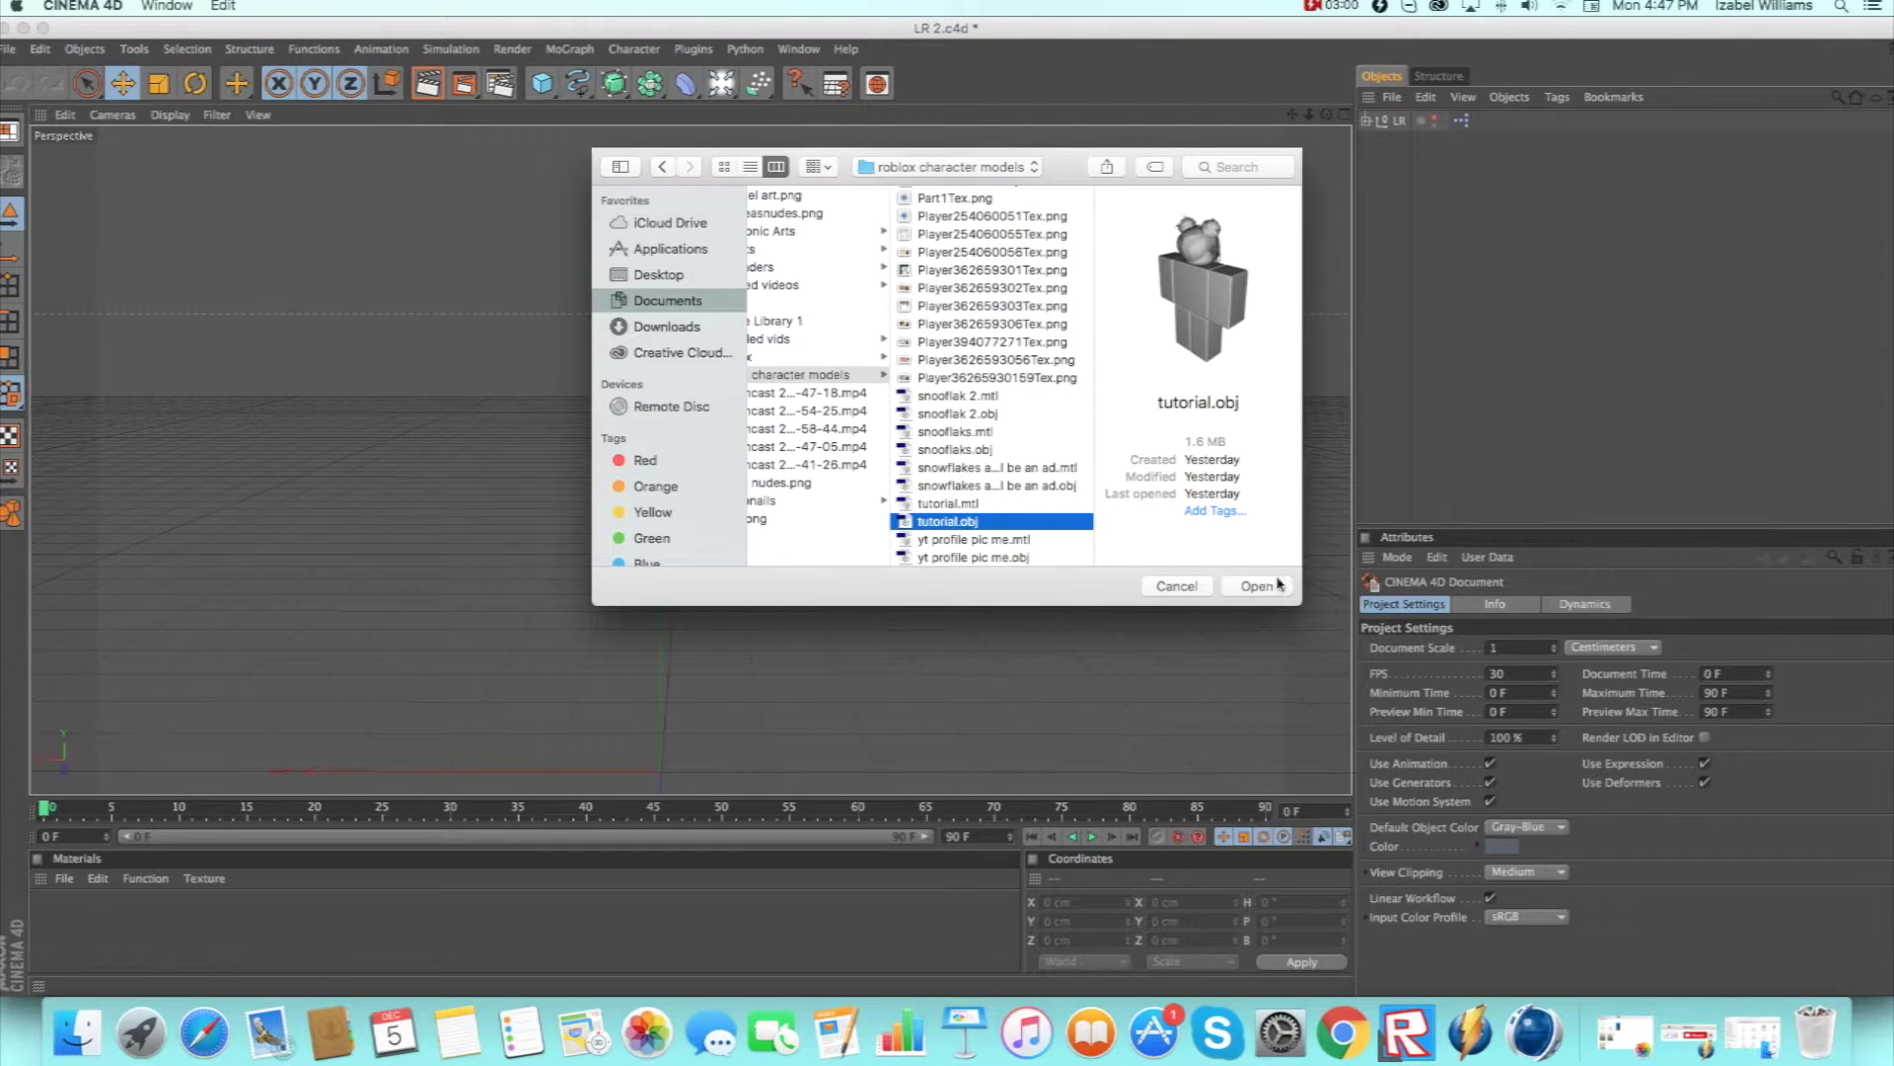
left_click(1271, 586)
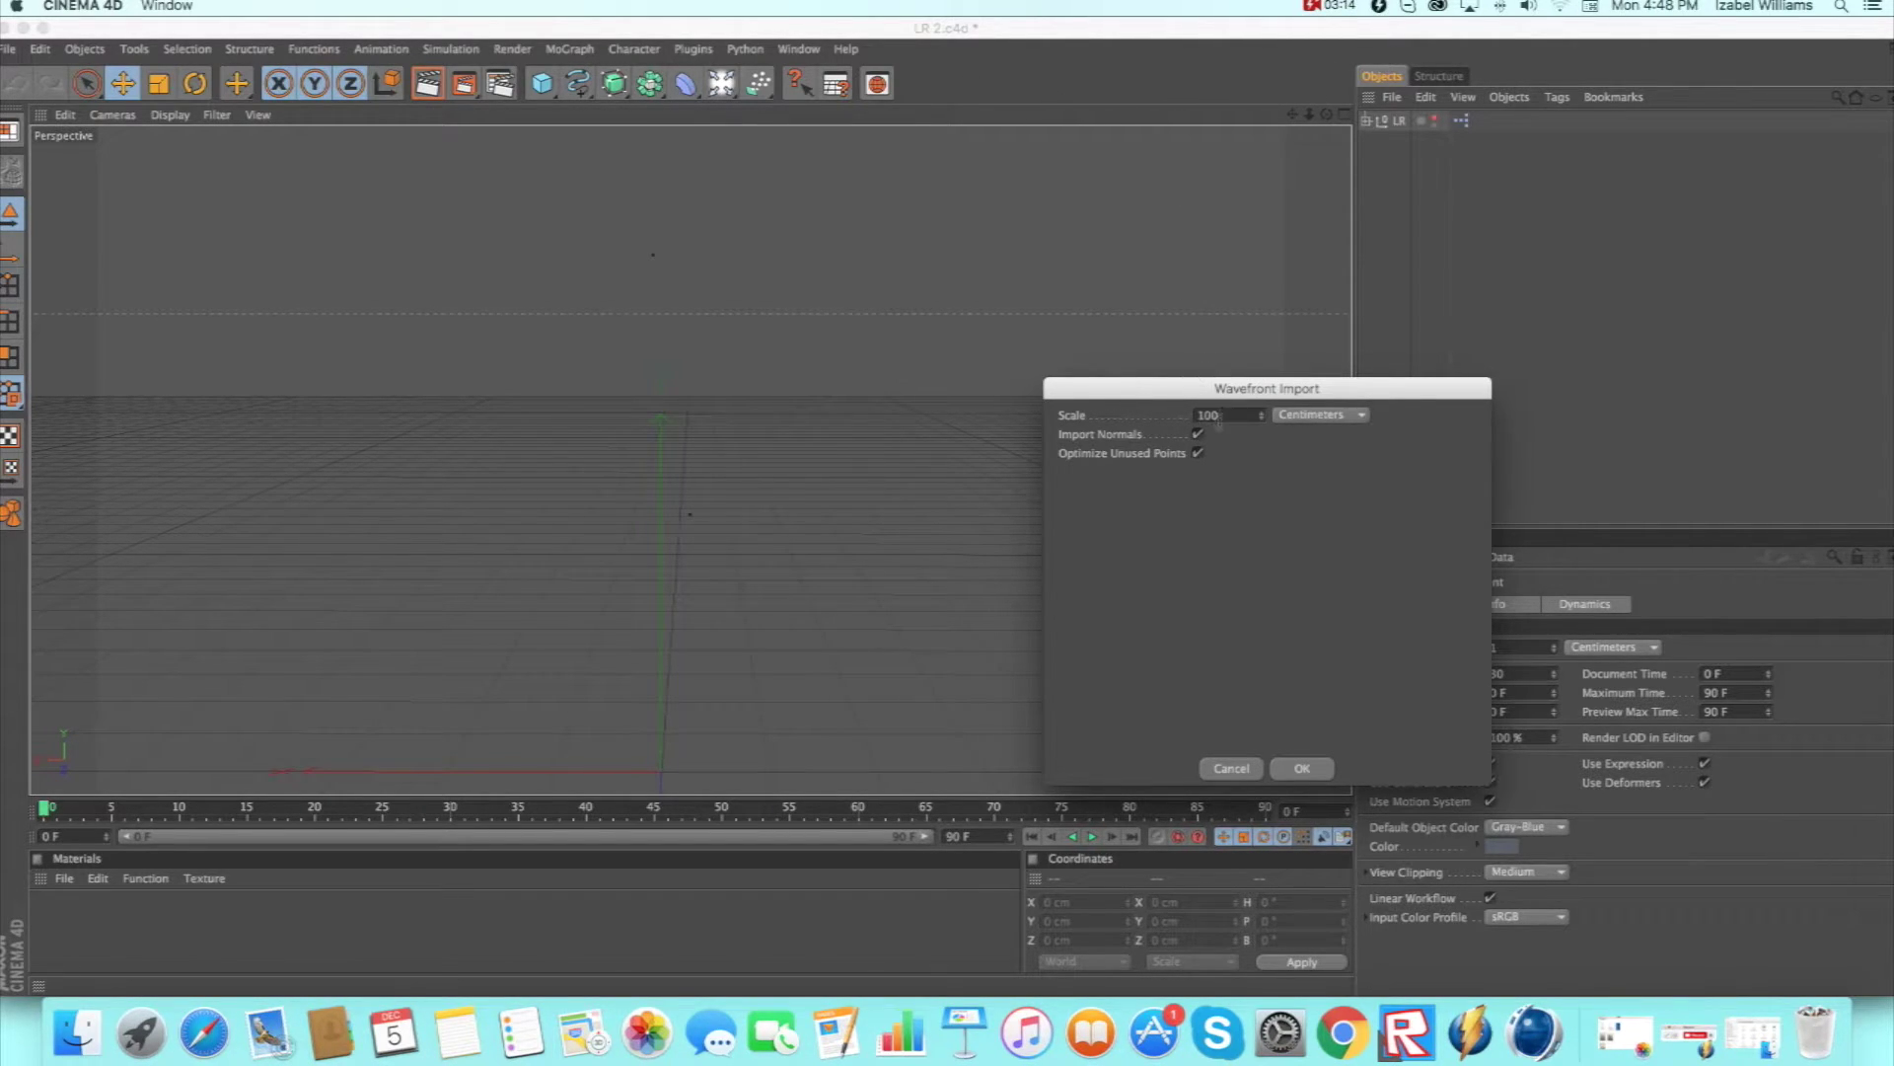
Accept the Wavefront import, frame the whole character in the viewport, and close the Online Updater.
left_click(1302, 770)
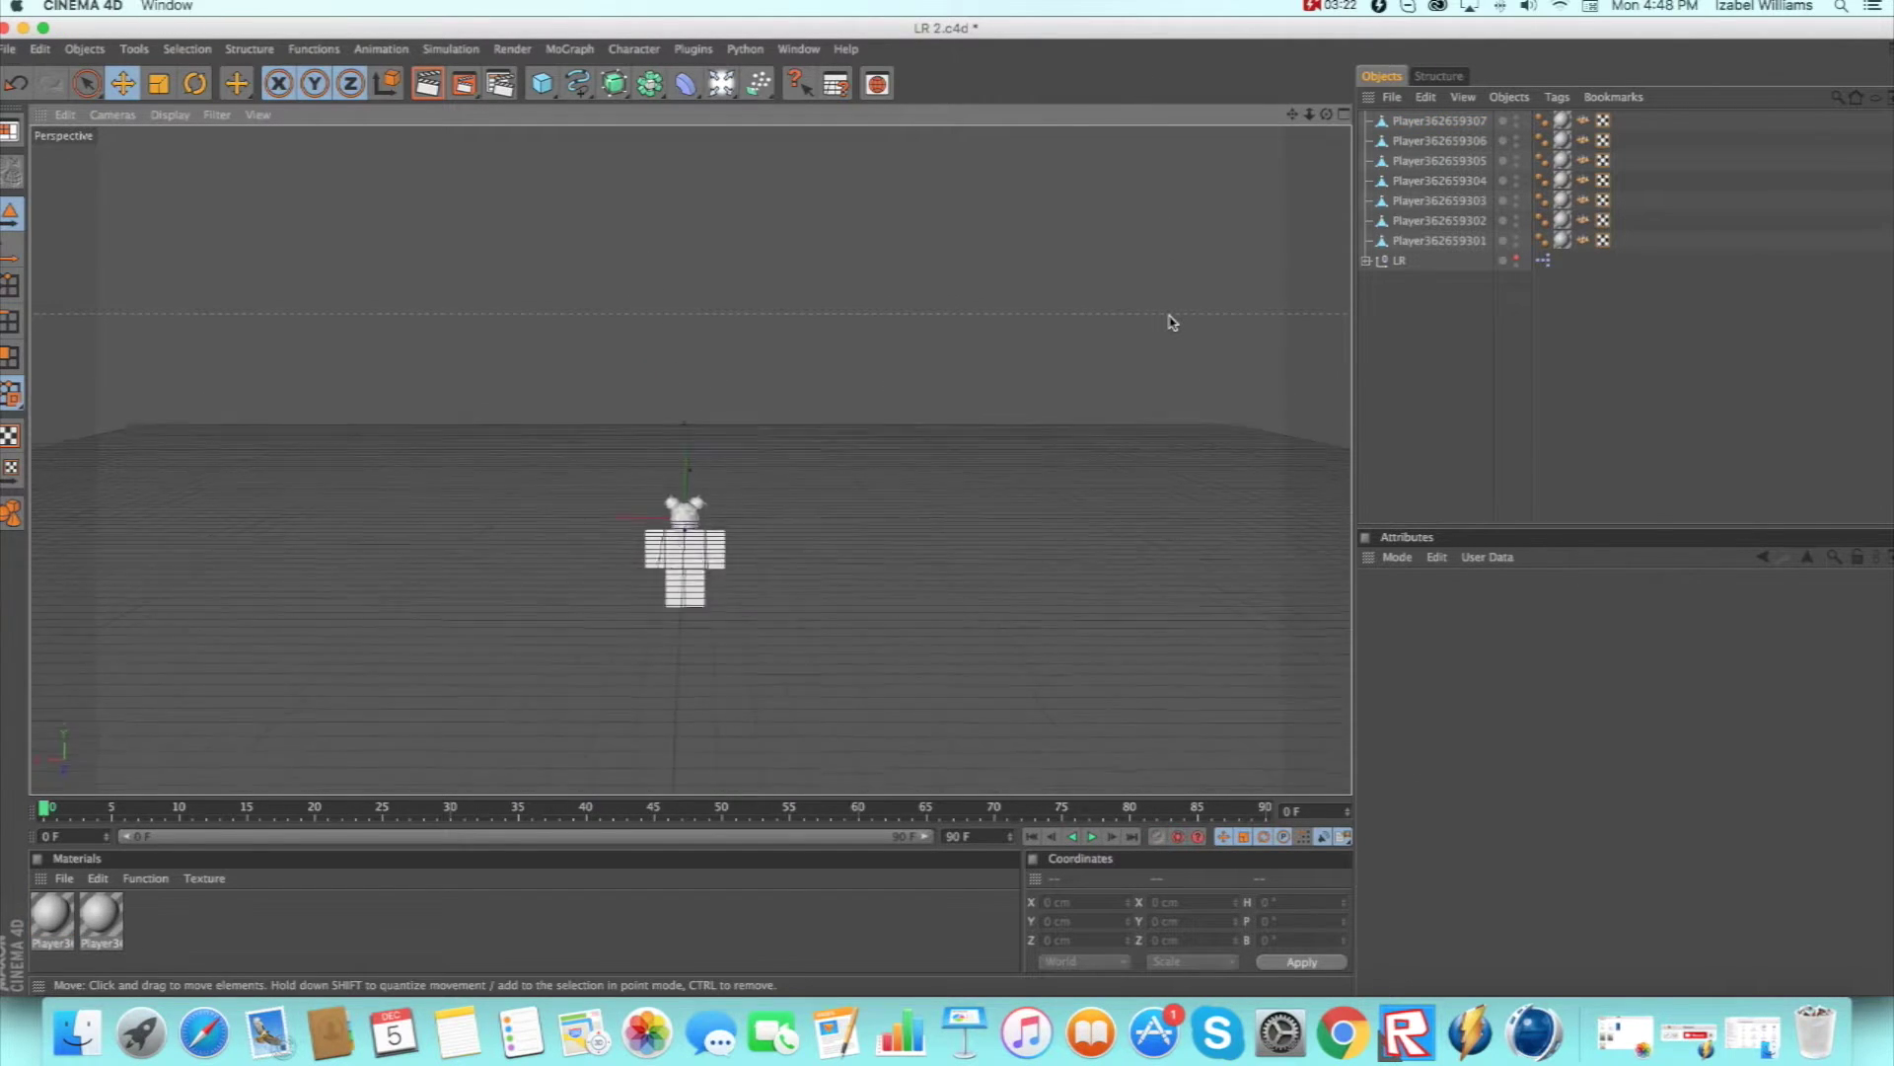
scroll(1170, 322, "up", 5)
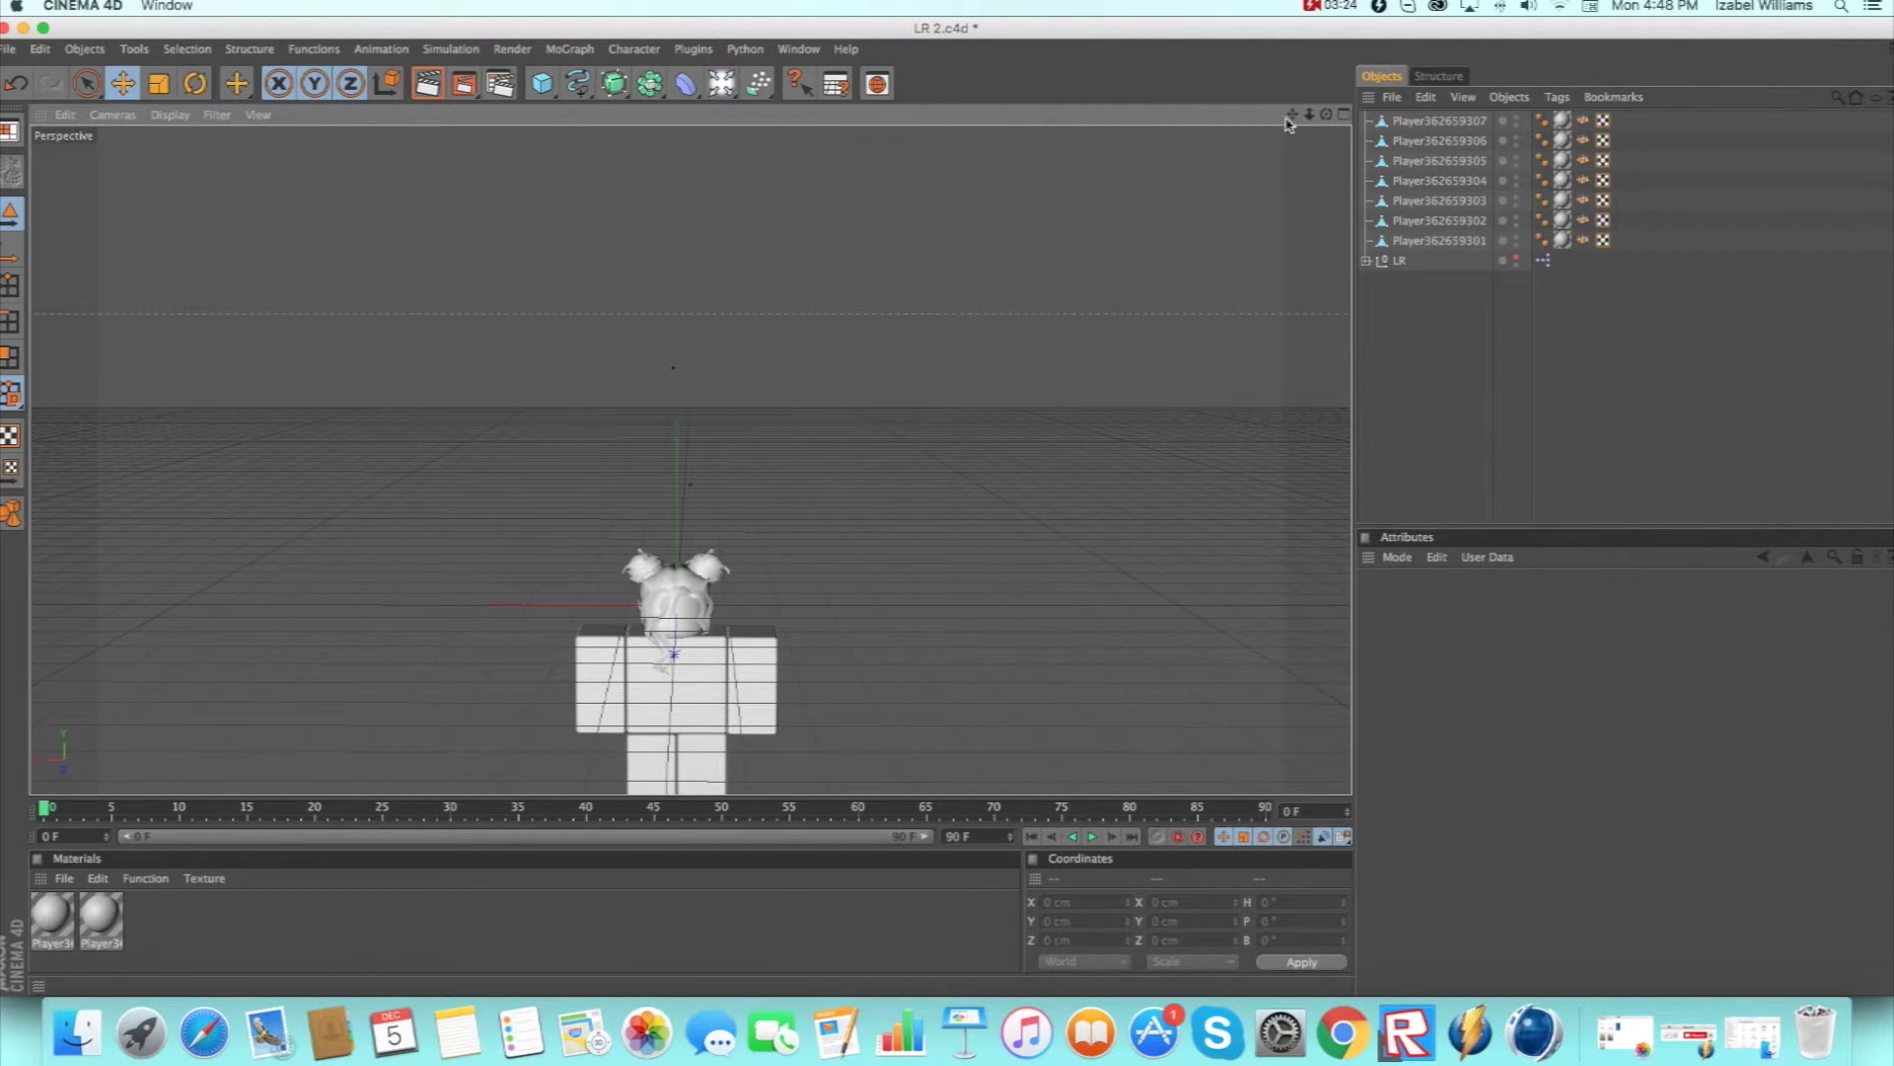
left_click_drag(1291, 117, 1291, 12)
scroll(969, 479, "up", 5)
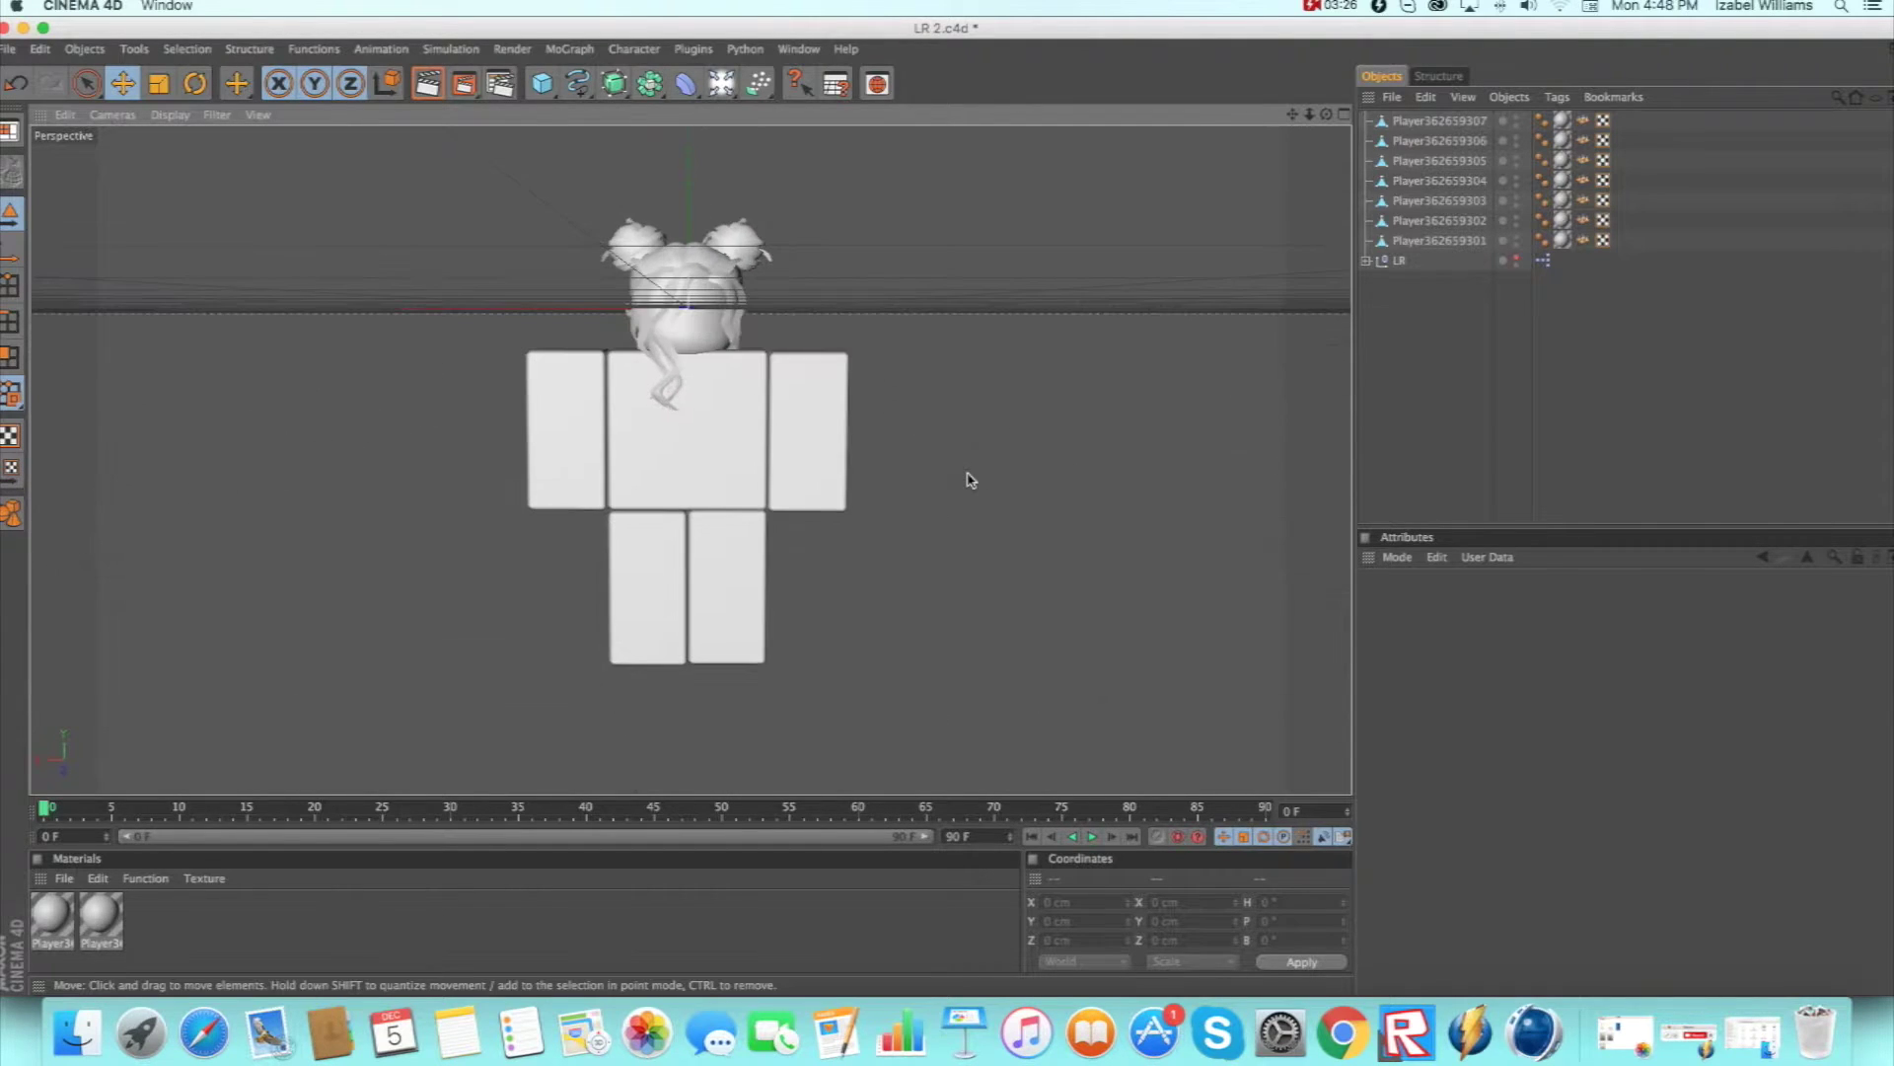
left_click_drag(1291, 115, 1328, 117)
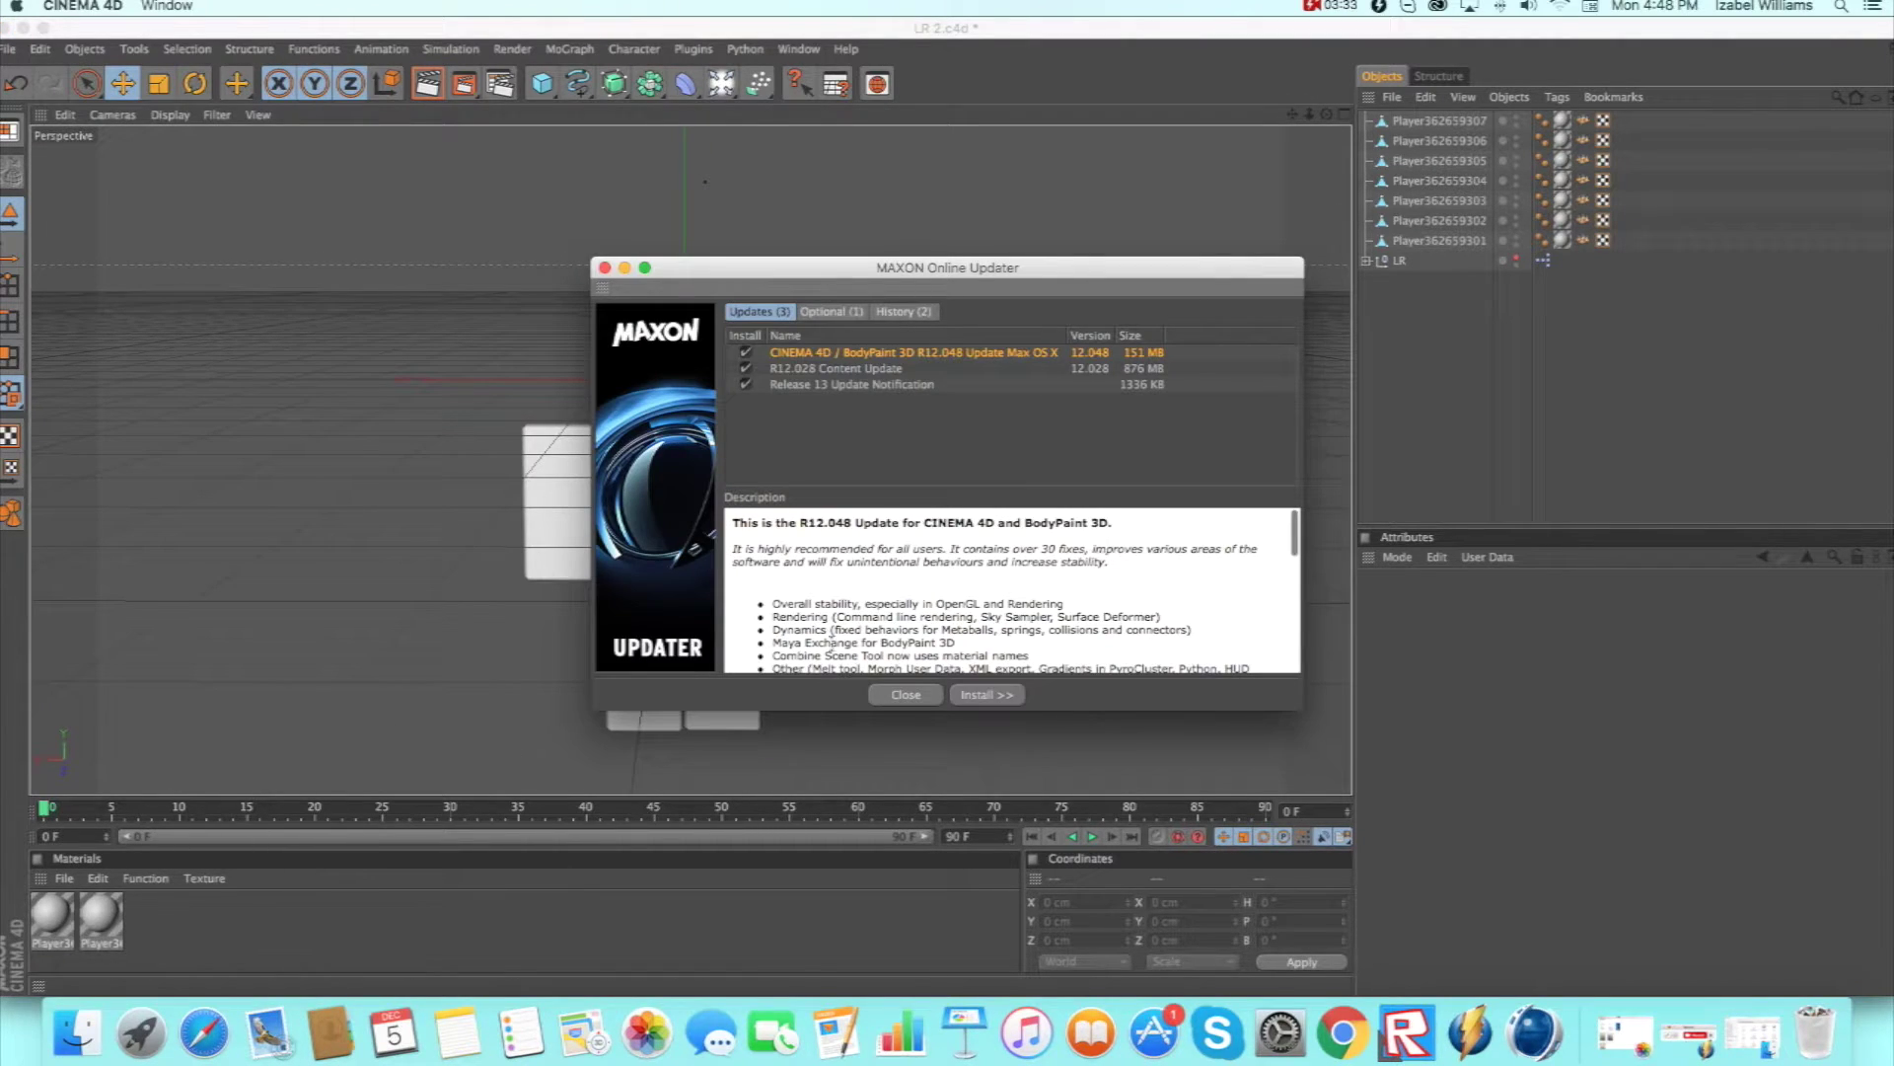
left_click(904, 695)
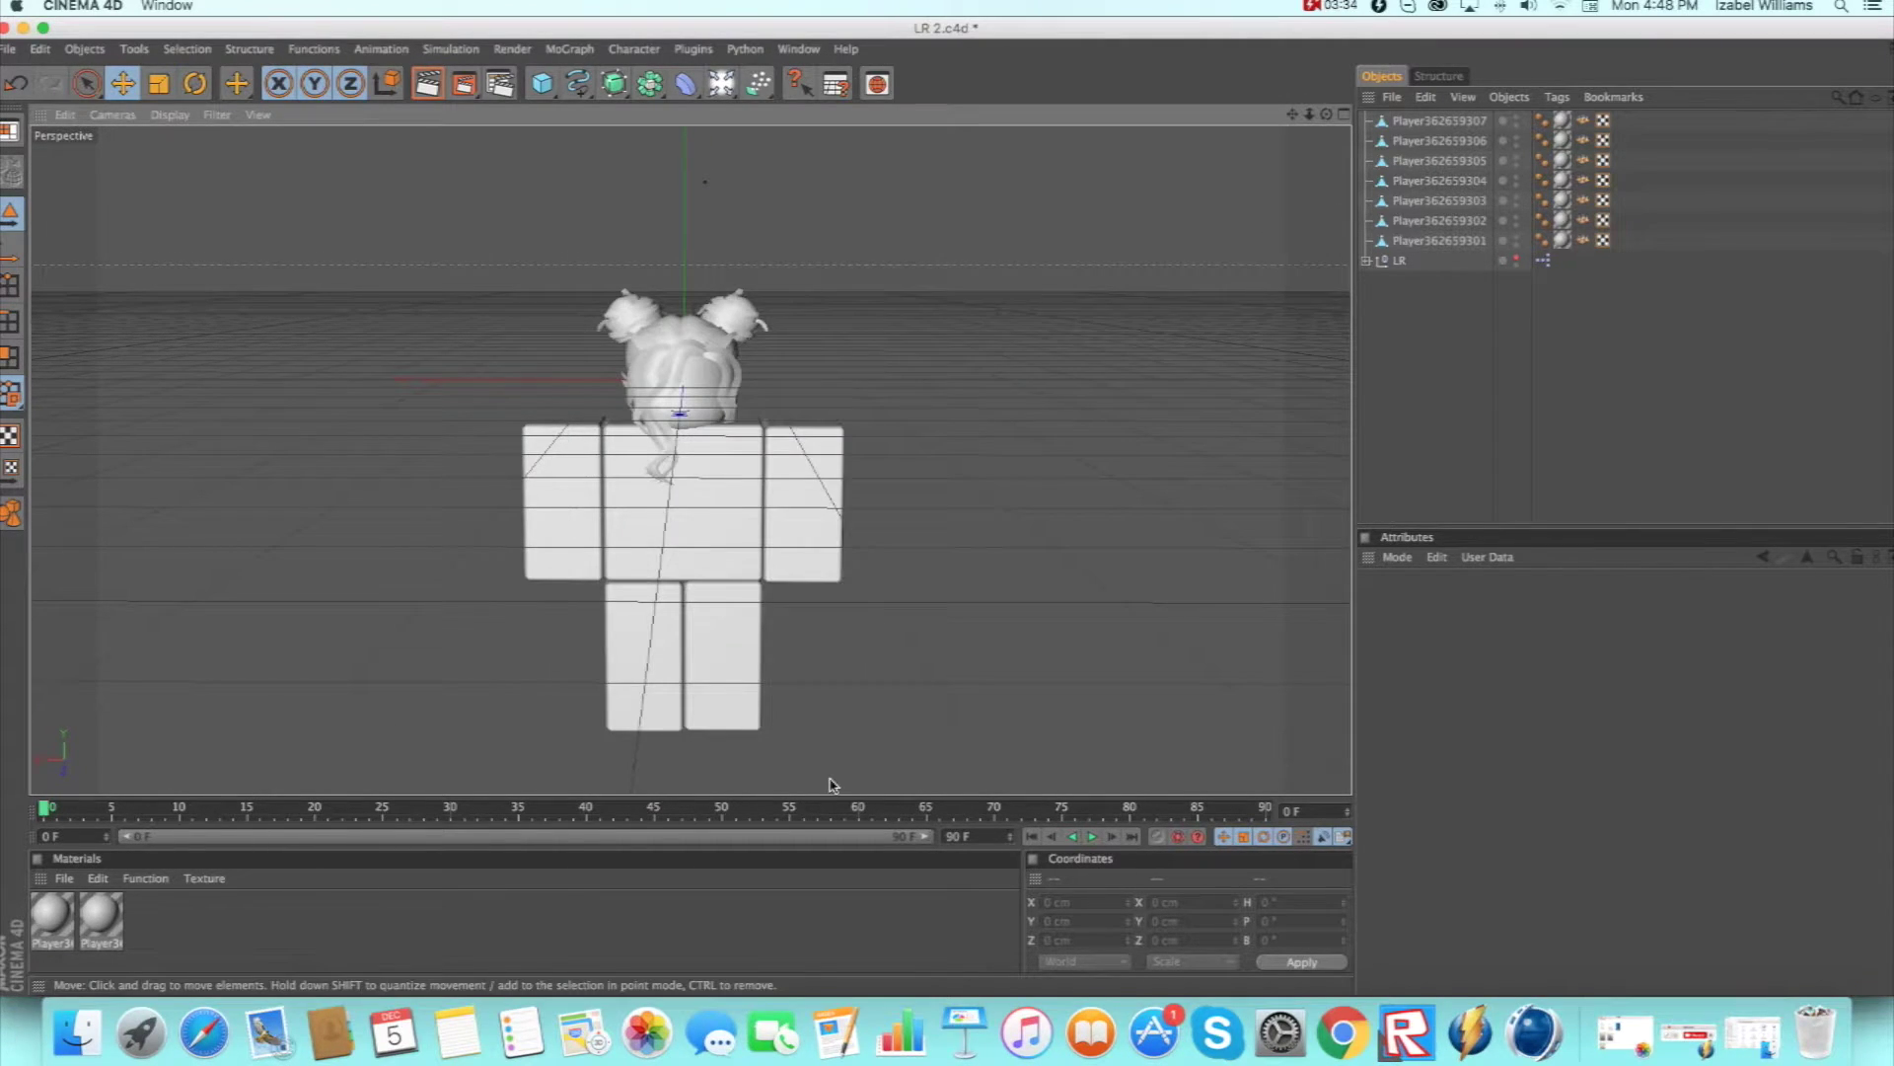
Colour the first material dark red (RGB 120, 5, 5), then select the white material.
left_click(41, 925)
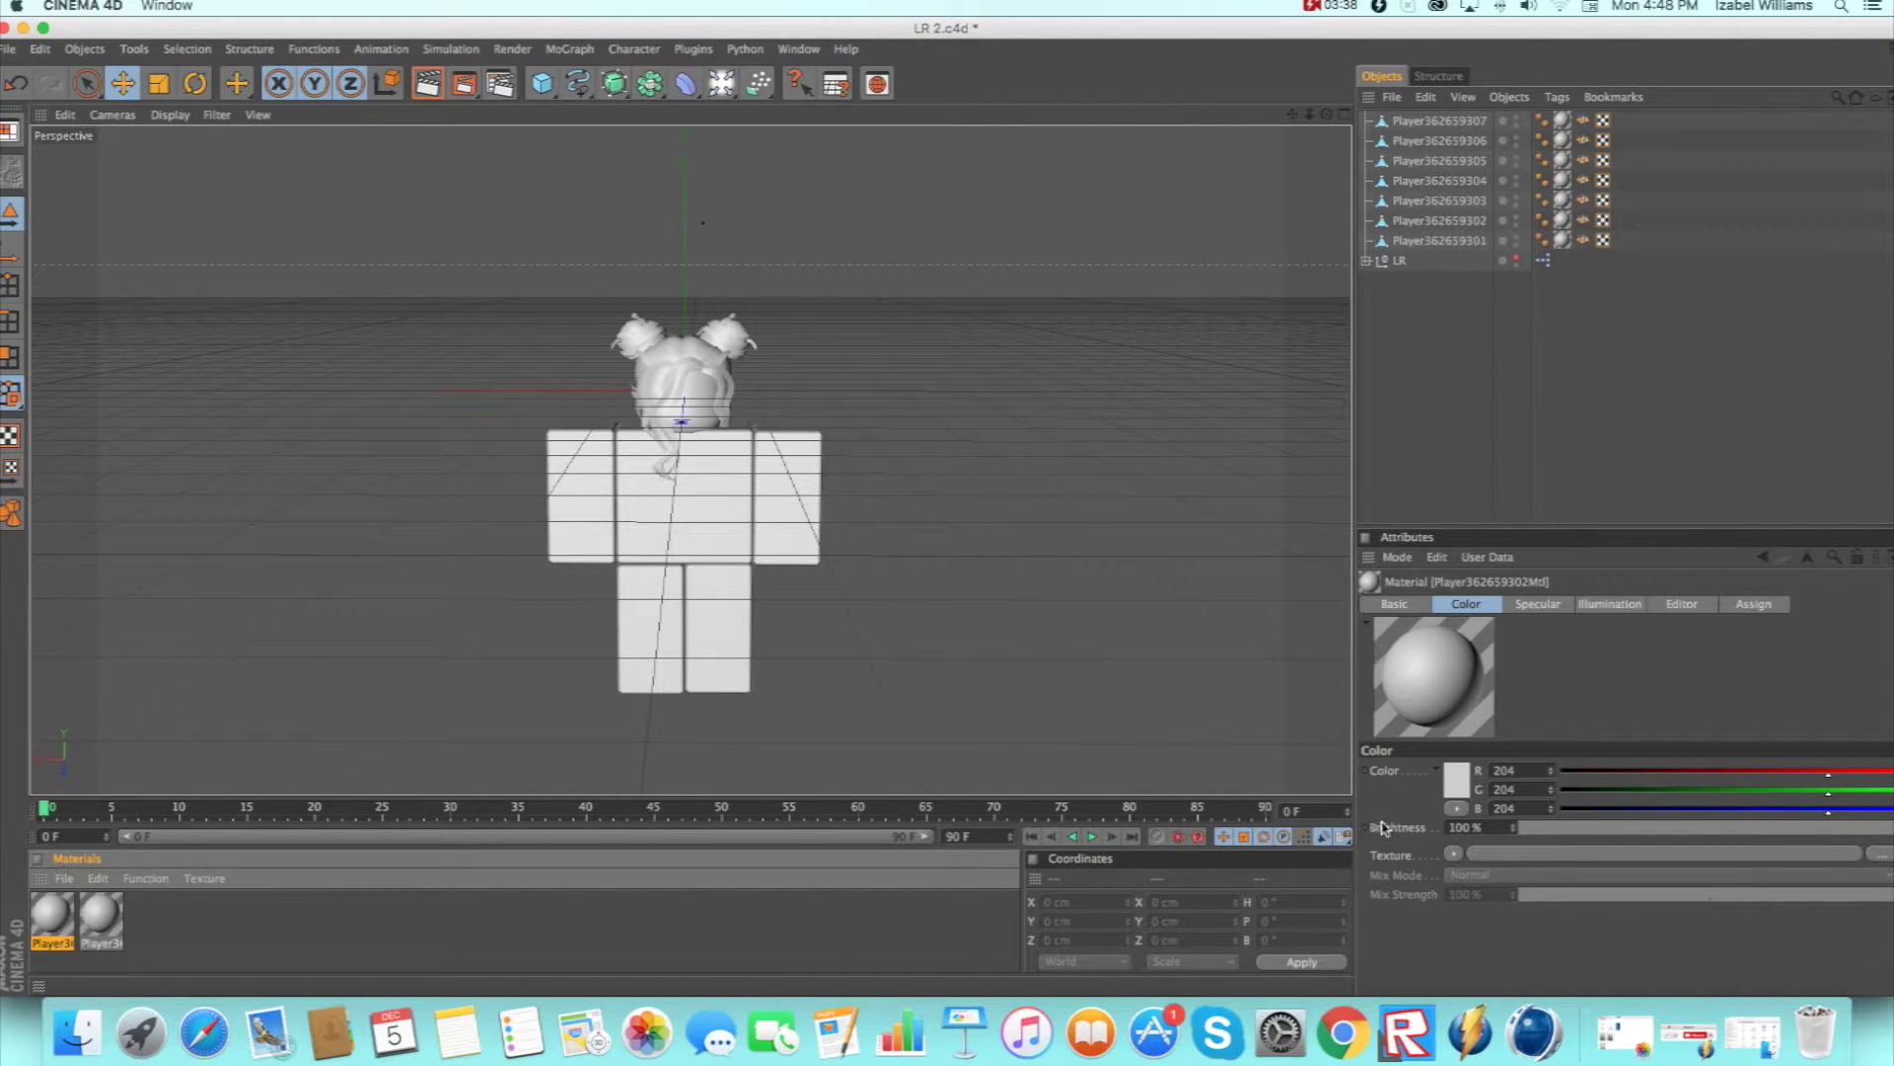
left_click(1455, 780)
left_click(1492, 864)
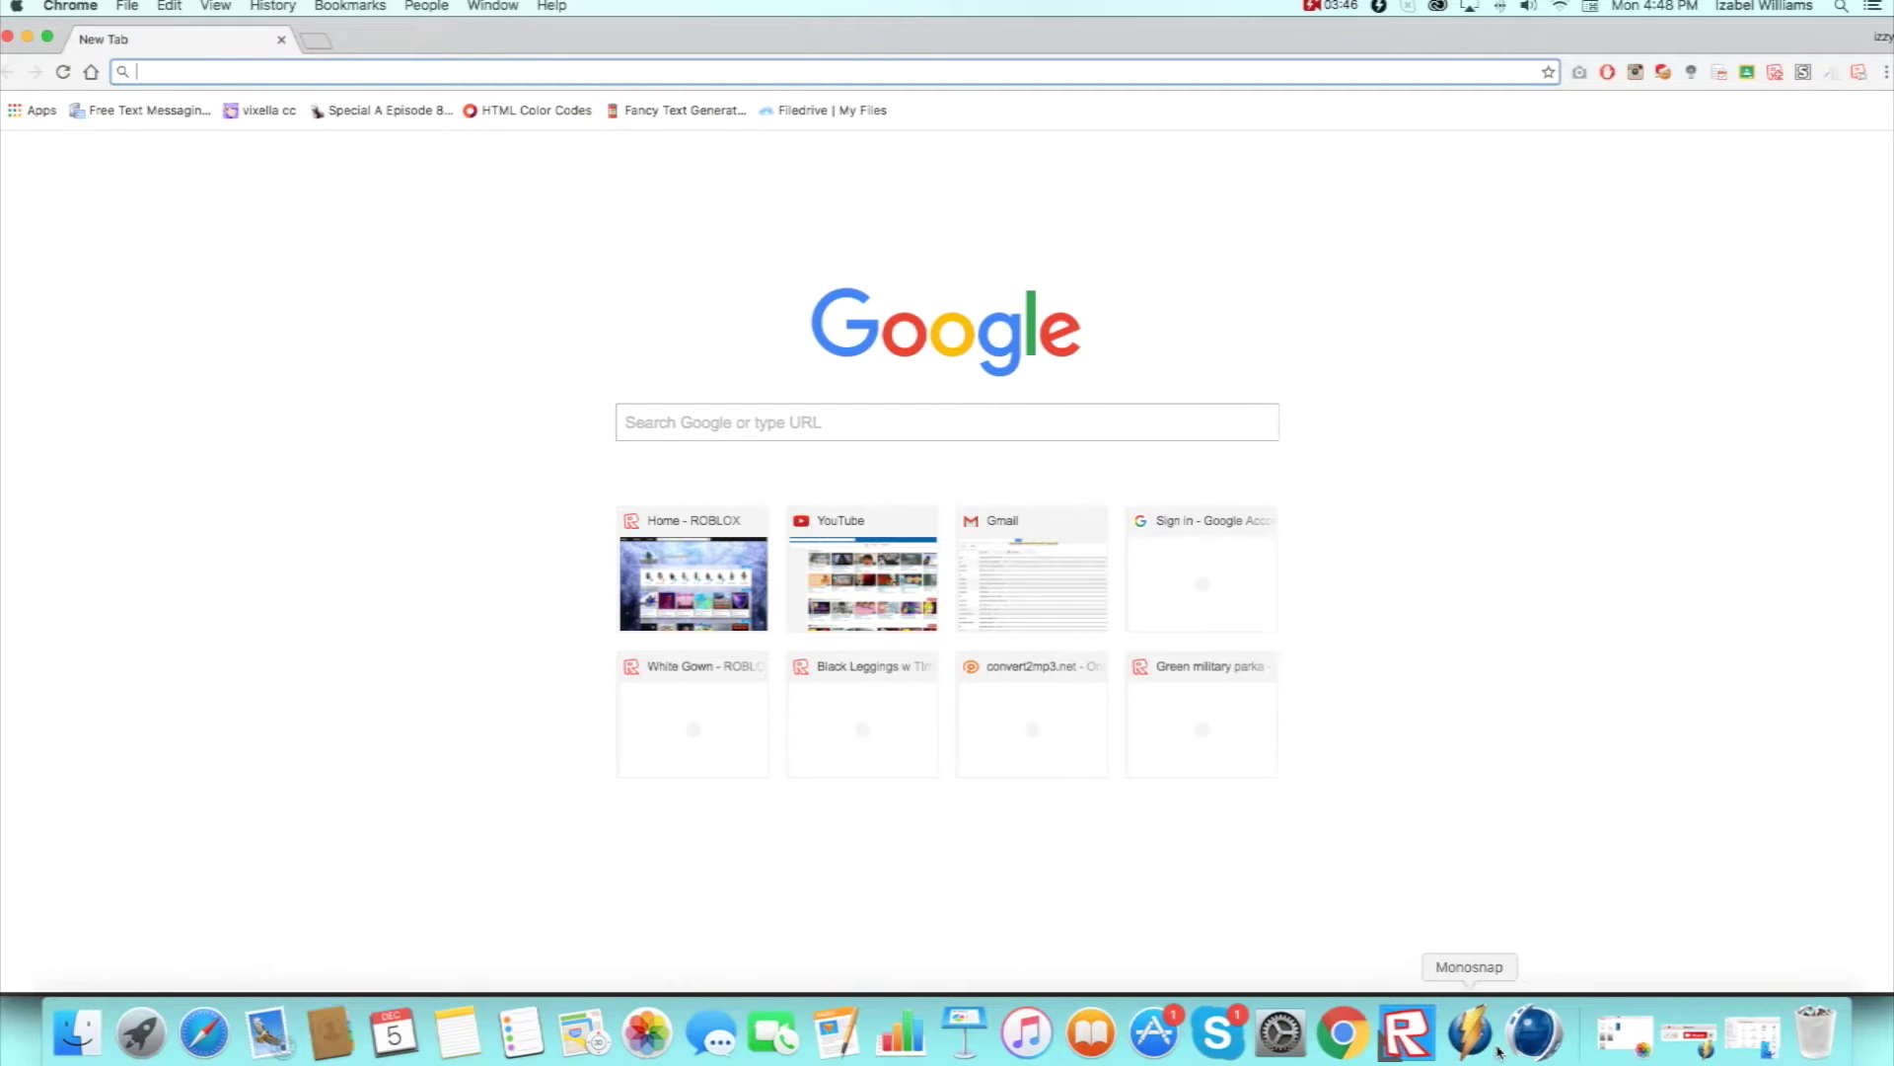
left_click(1535, 1036)
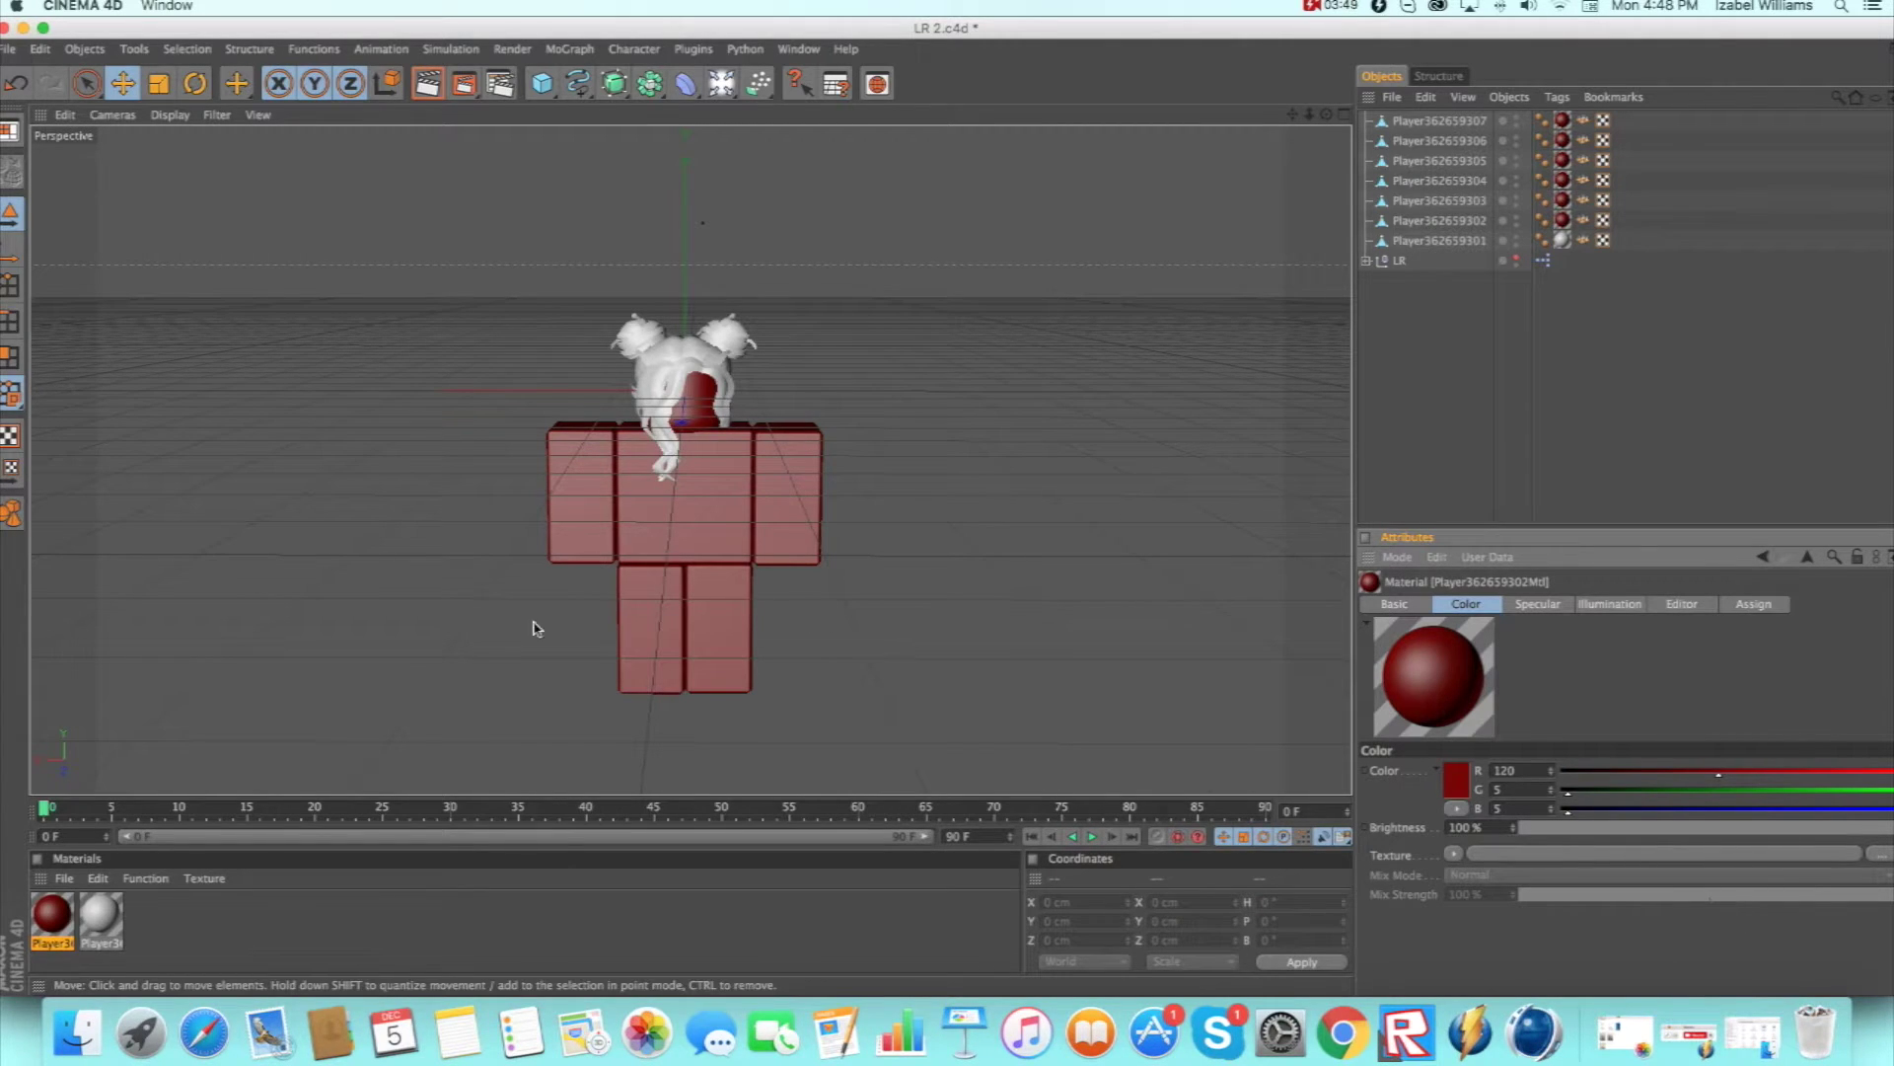
left_click(94, 918)
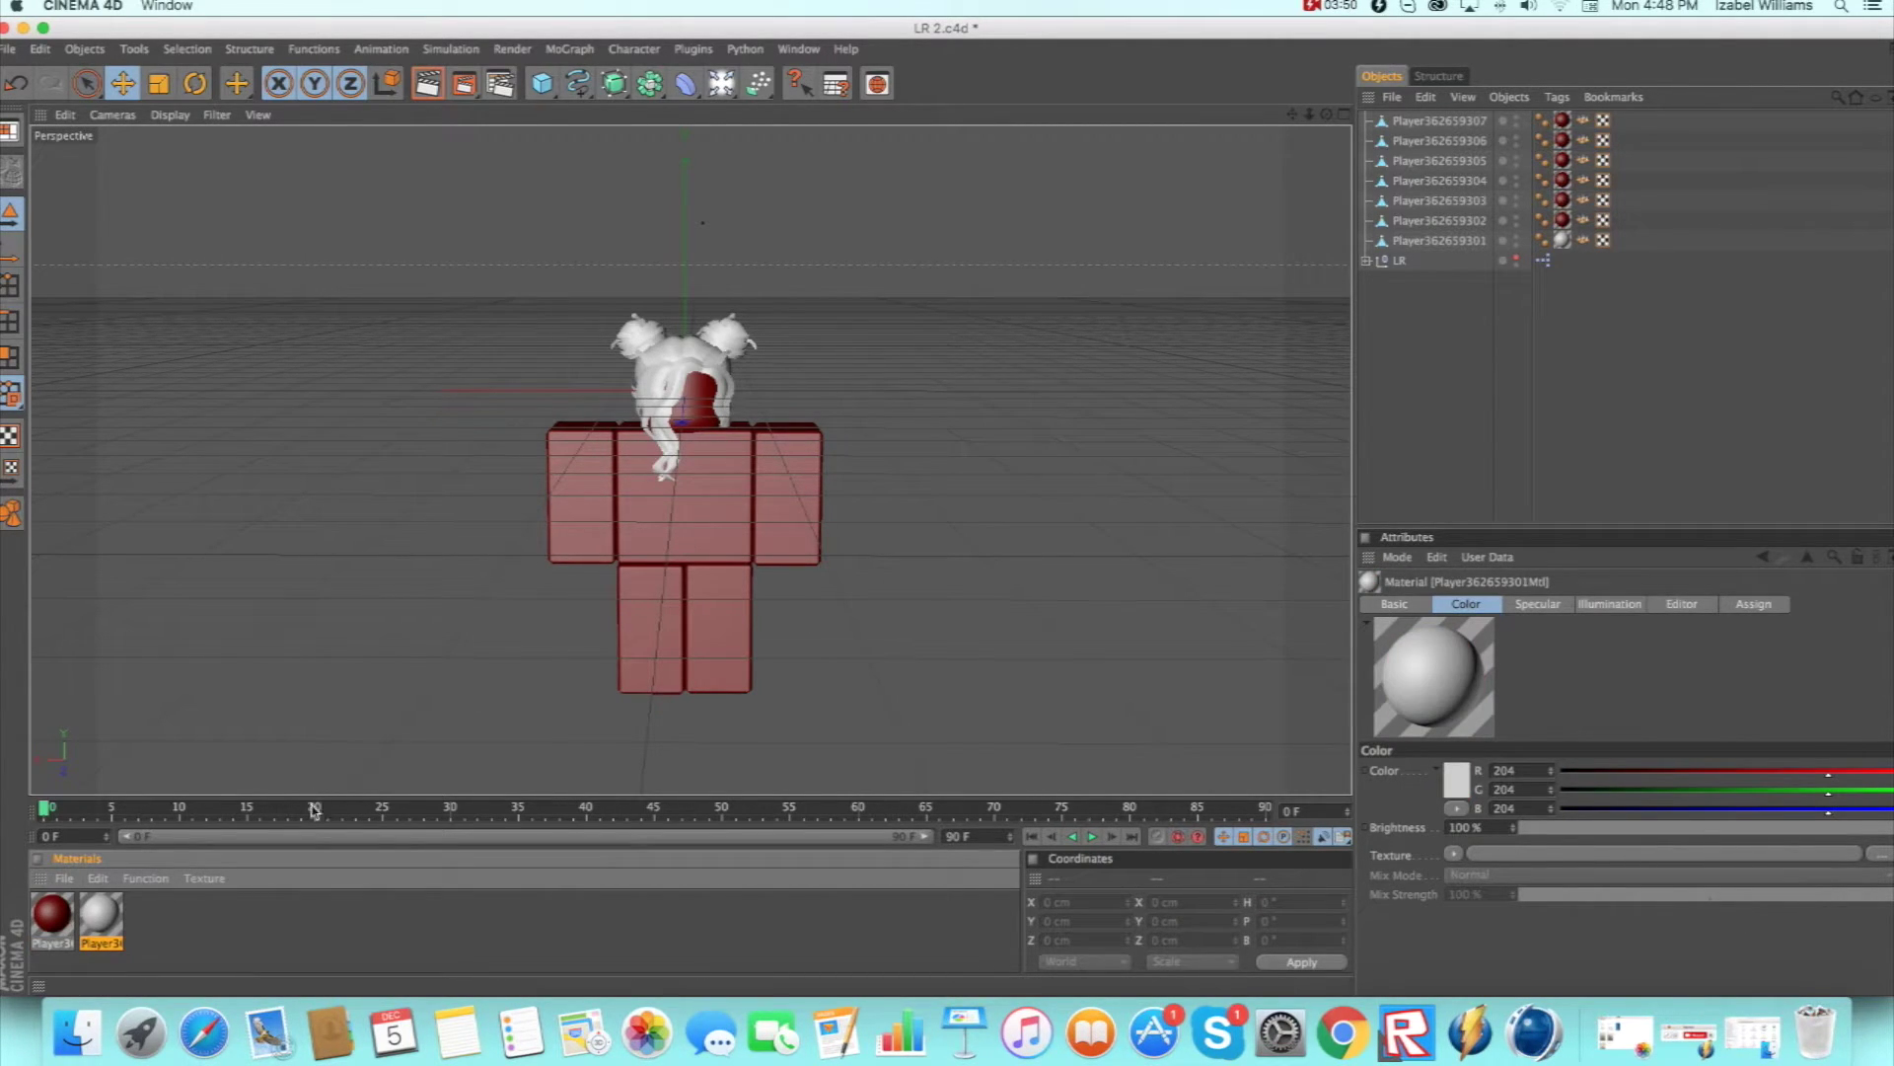
Load Player362659302Tex.png as the red material's colour texture without copying it to the project.
left_click(54, 916)
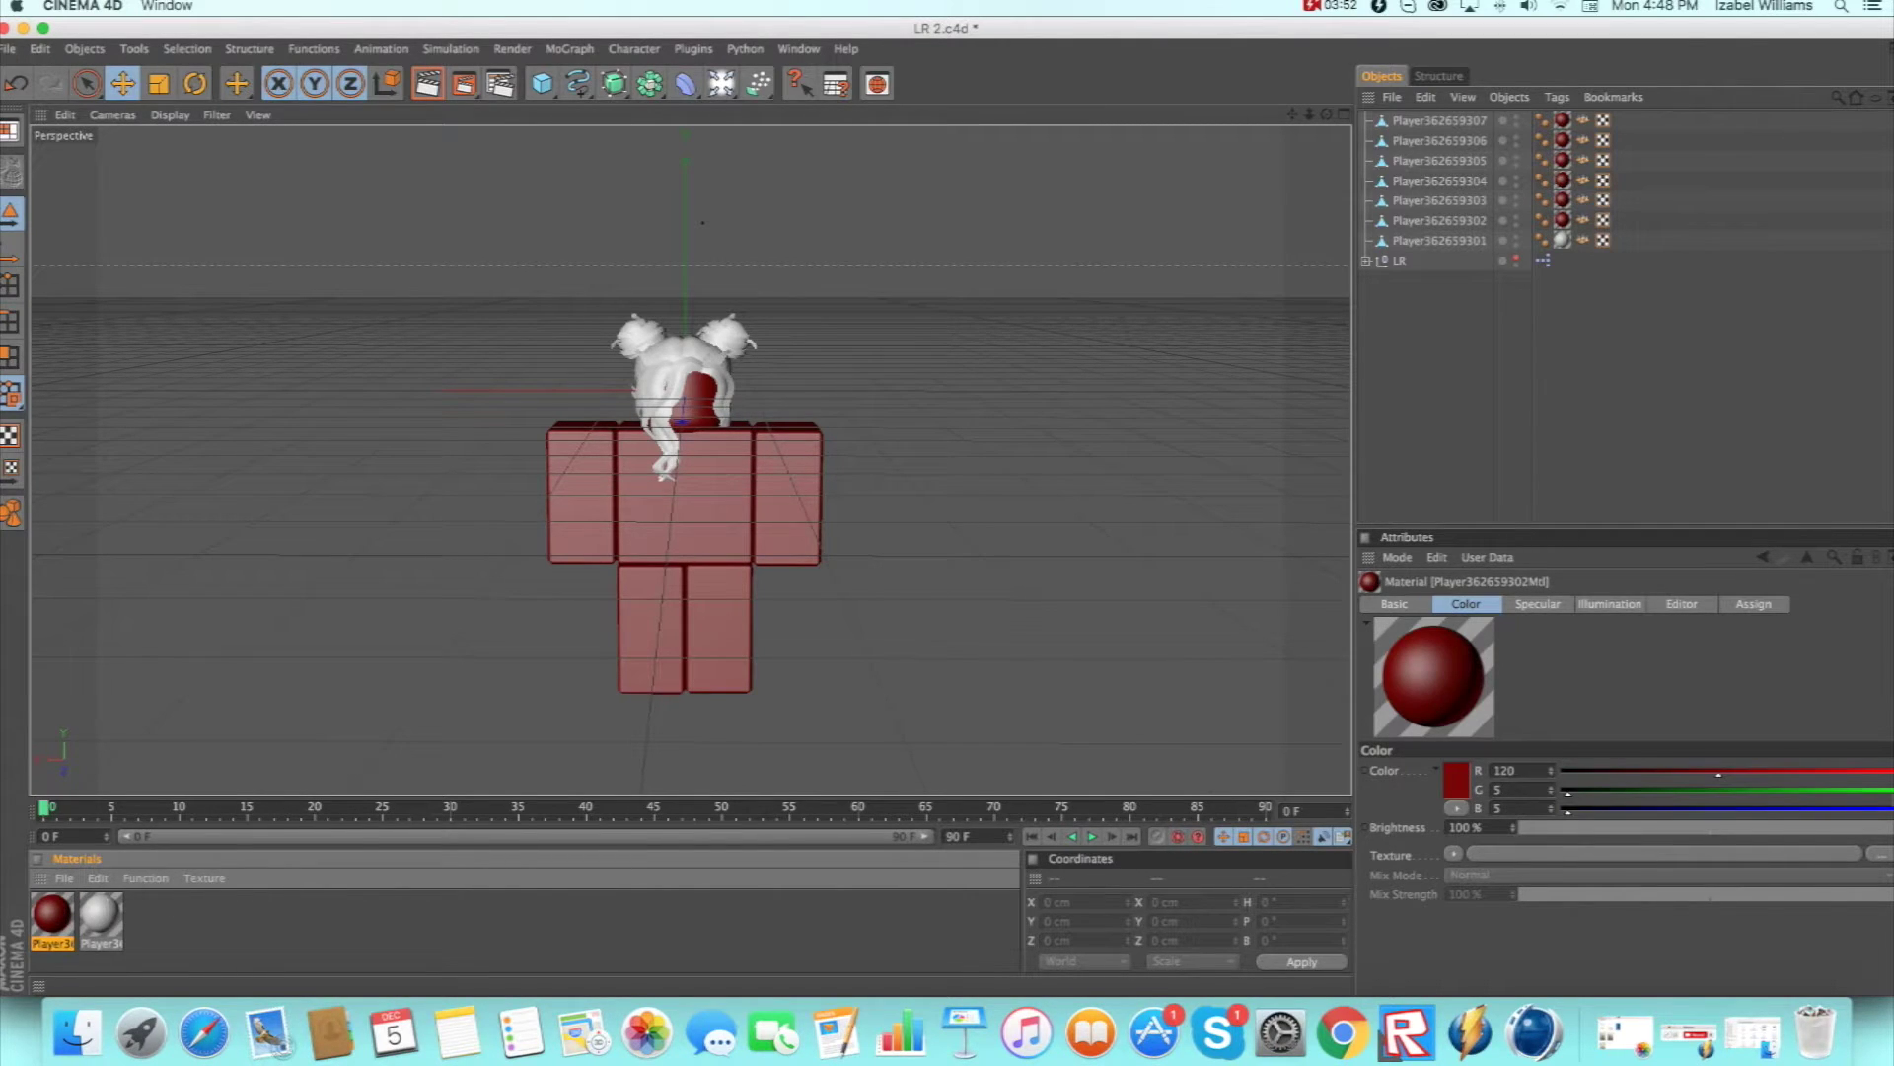
left_click(1880, 854)
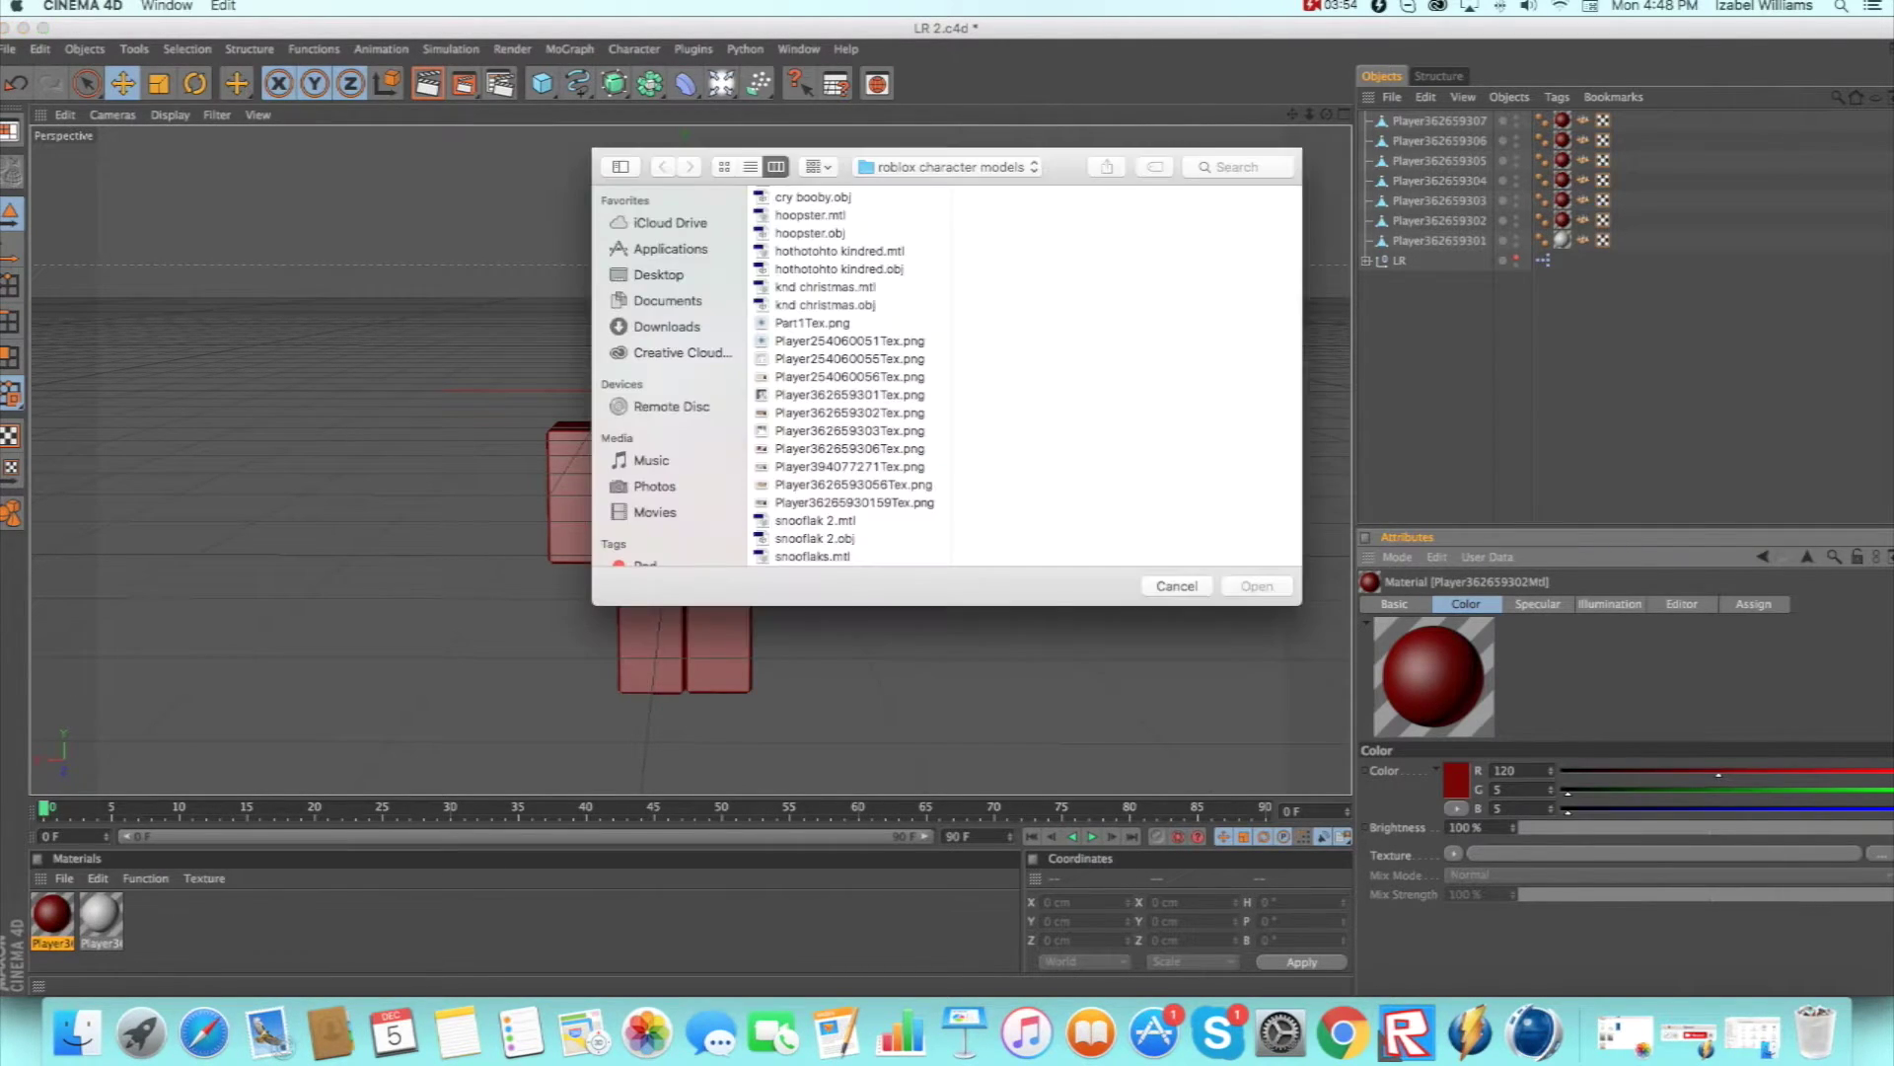
scroll(835, 288, "down", 3)
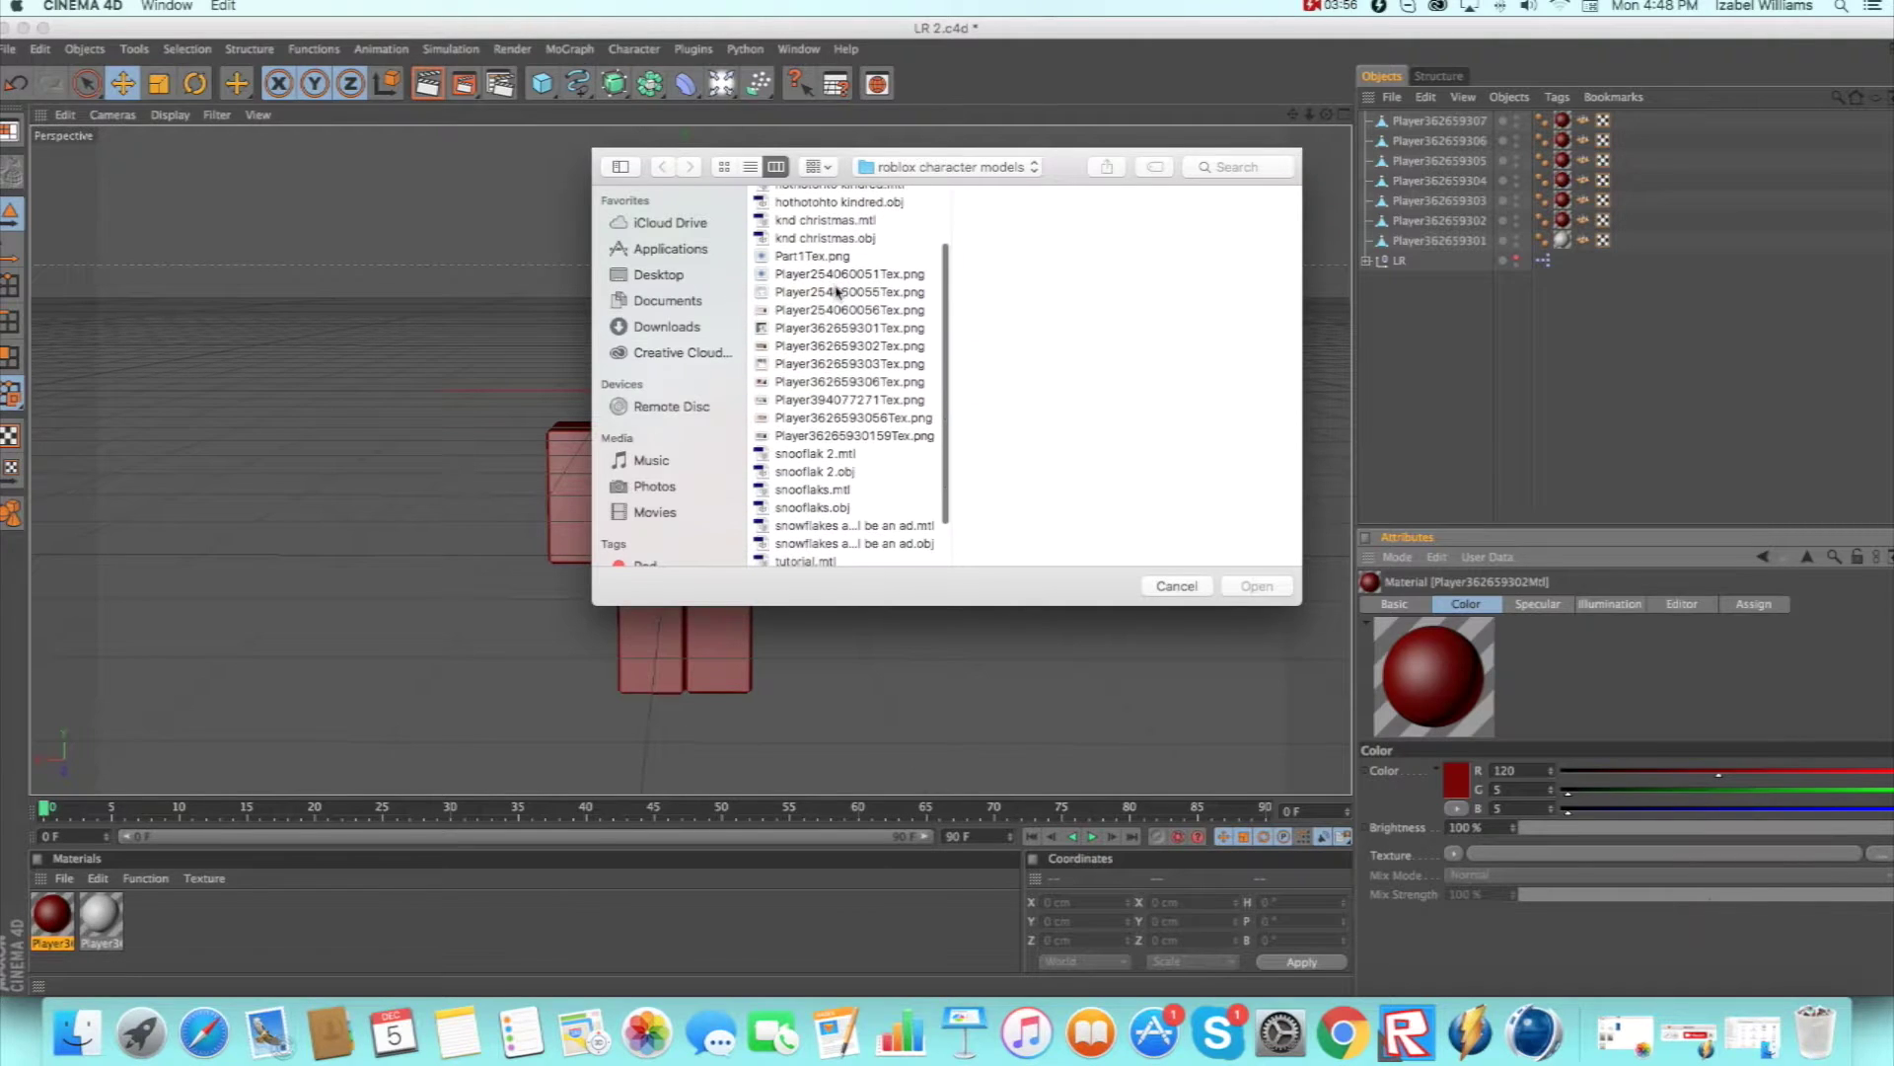
left_click(820, 293)
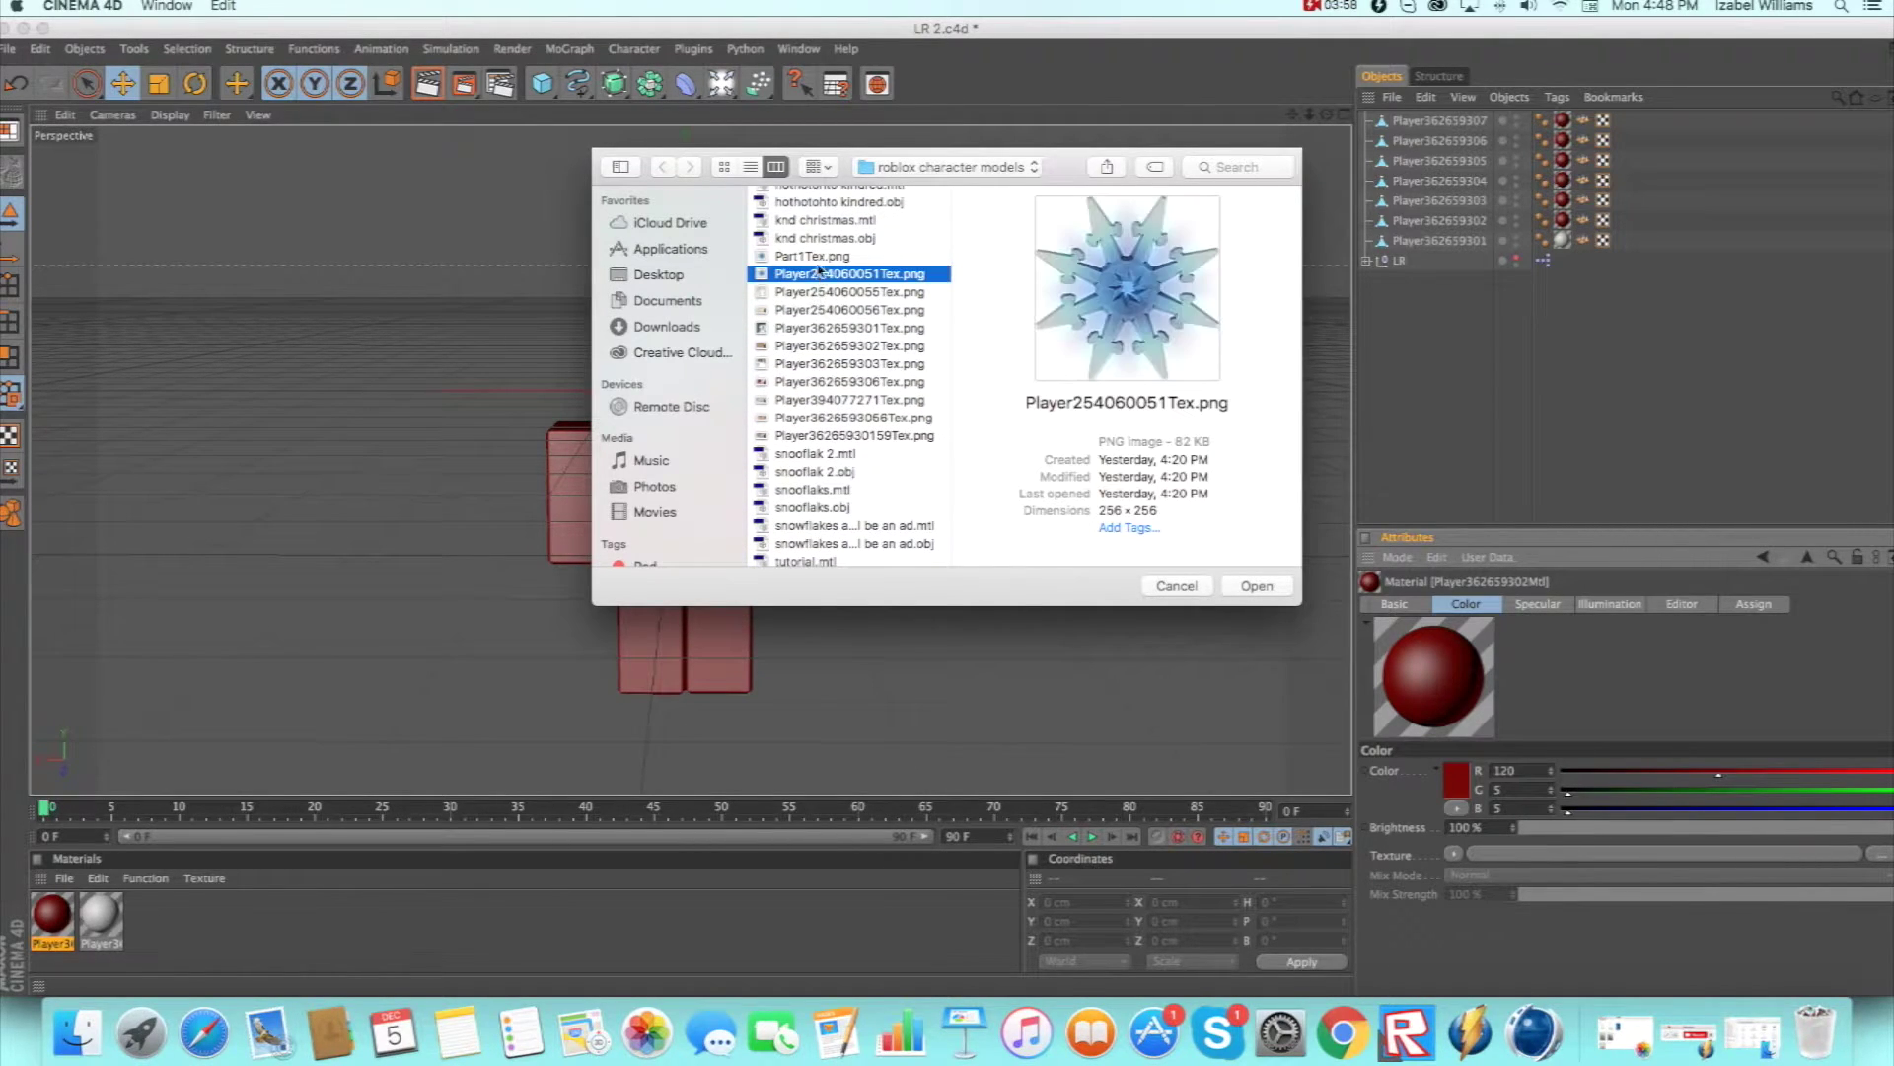
left_click(821, 258)
left_click(818, 273)
left_click(814, 292)
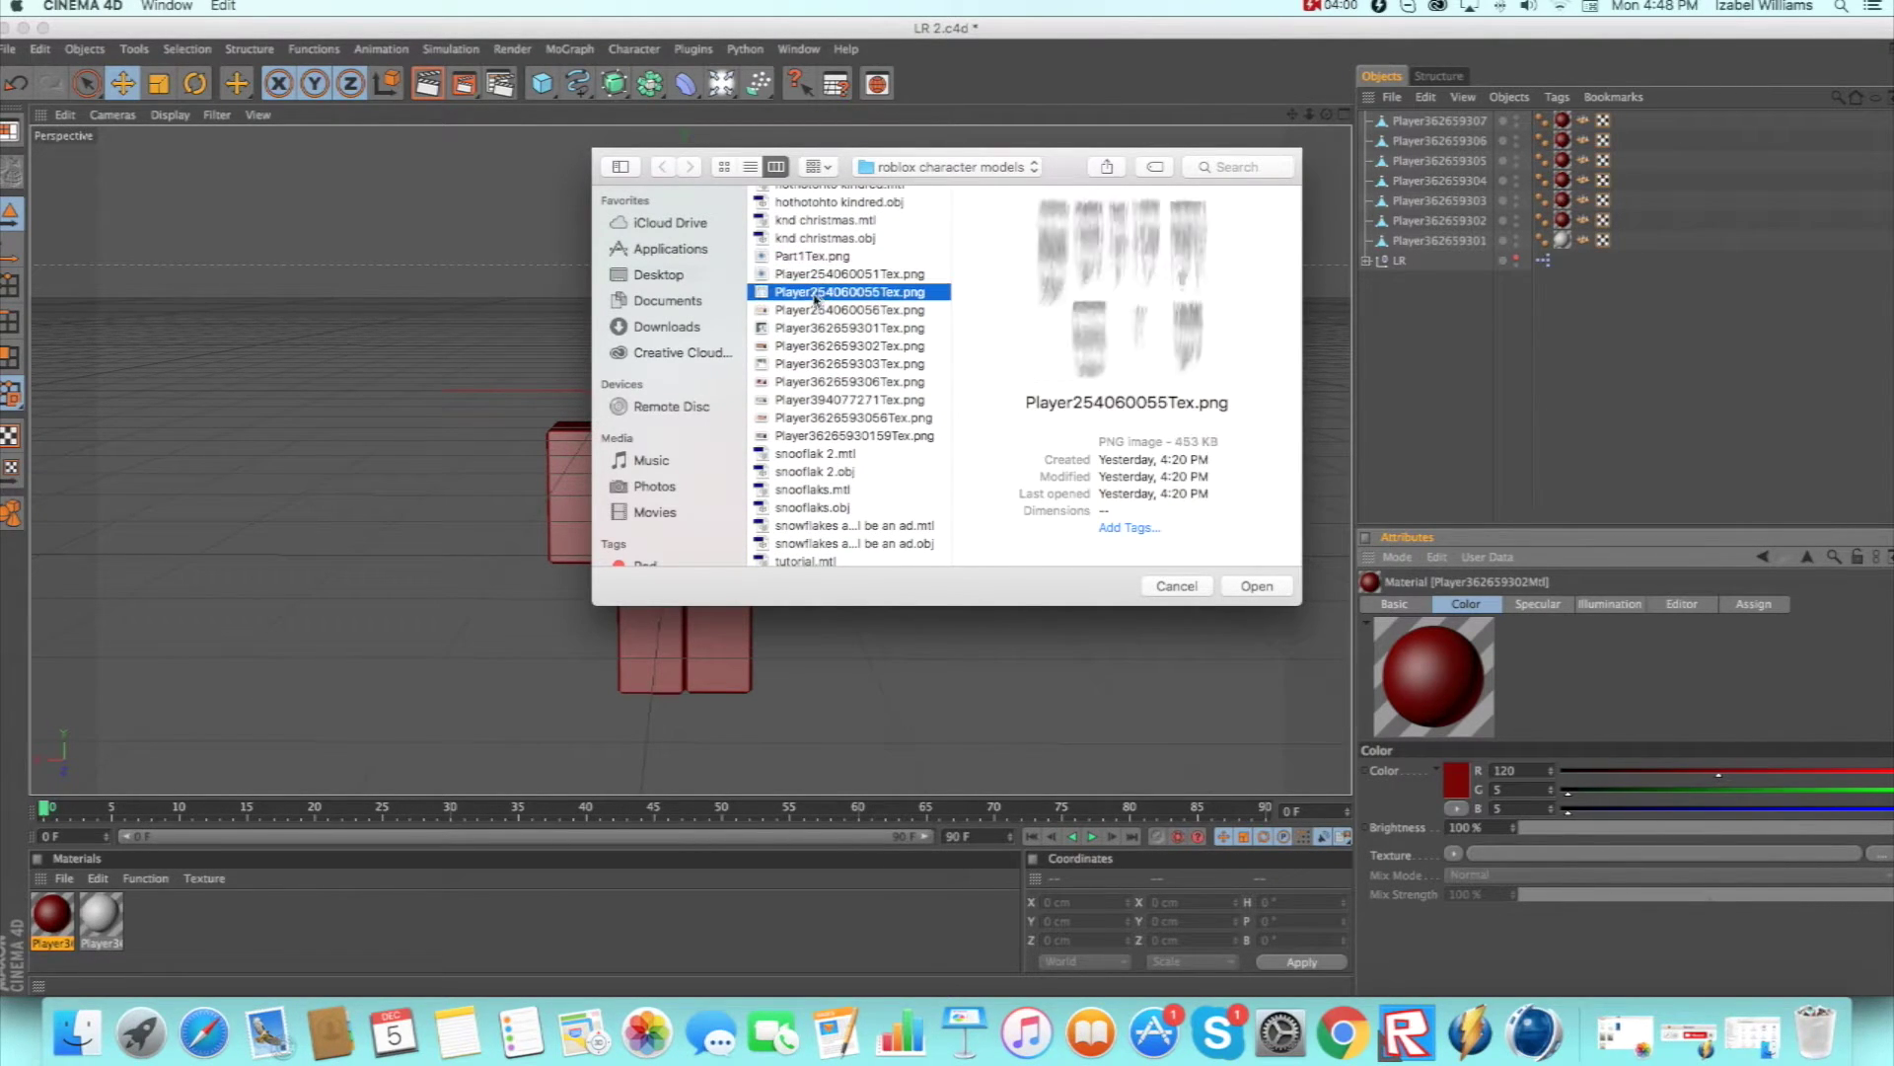
left_click(812, 312)
left_click(819, 327)
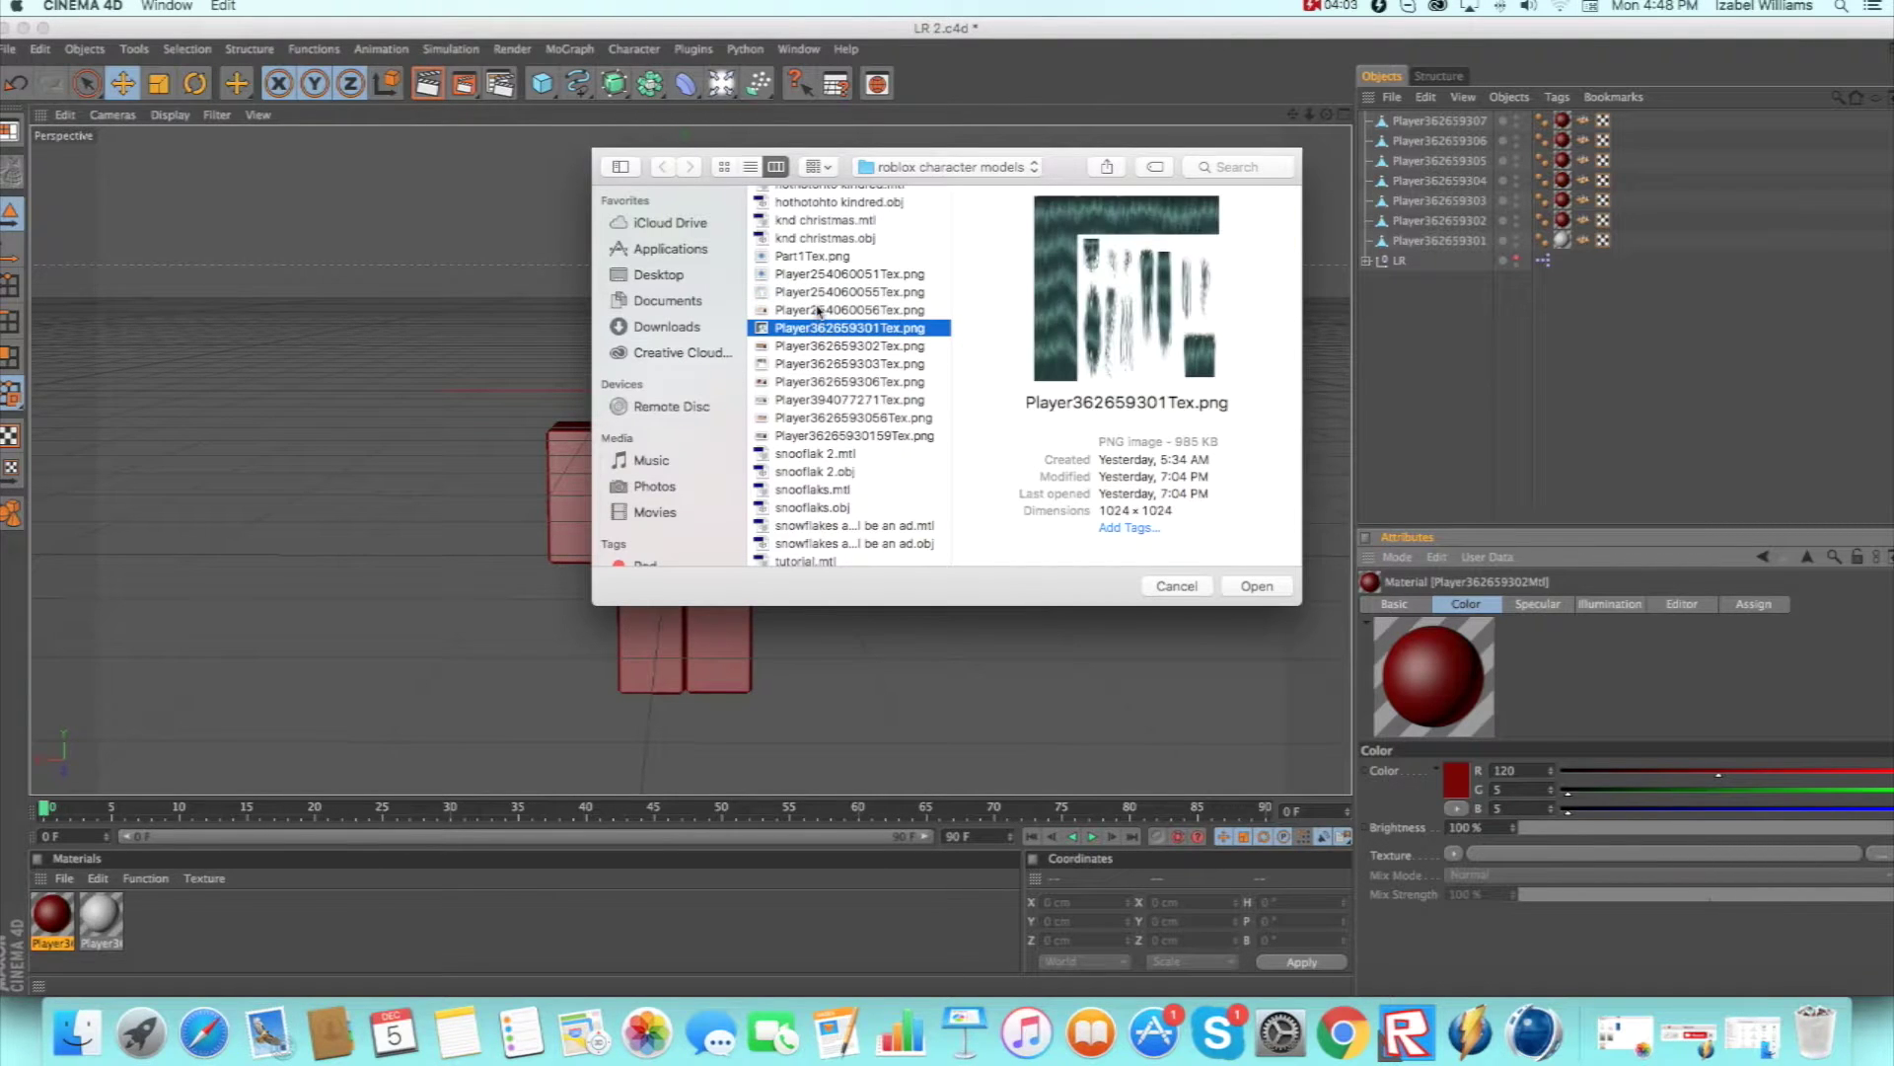
left_click(816, 308)
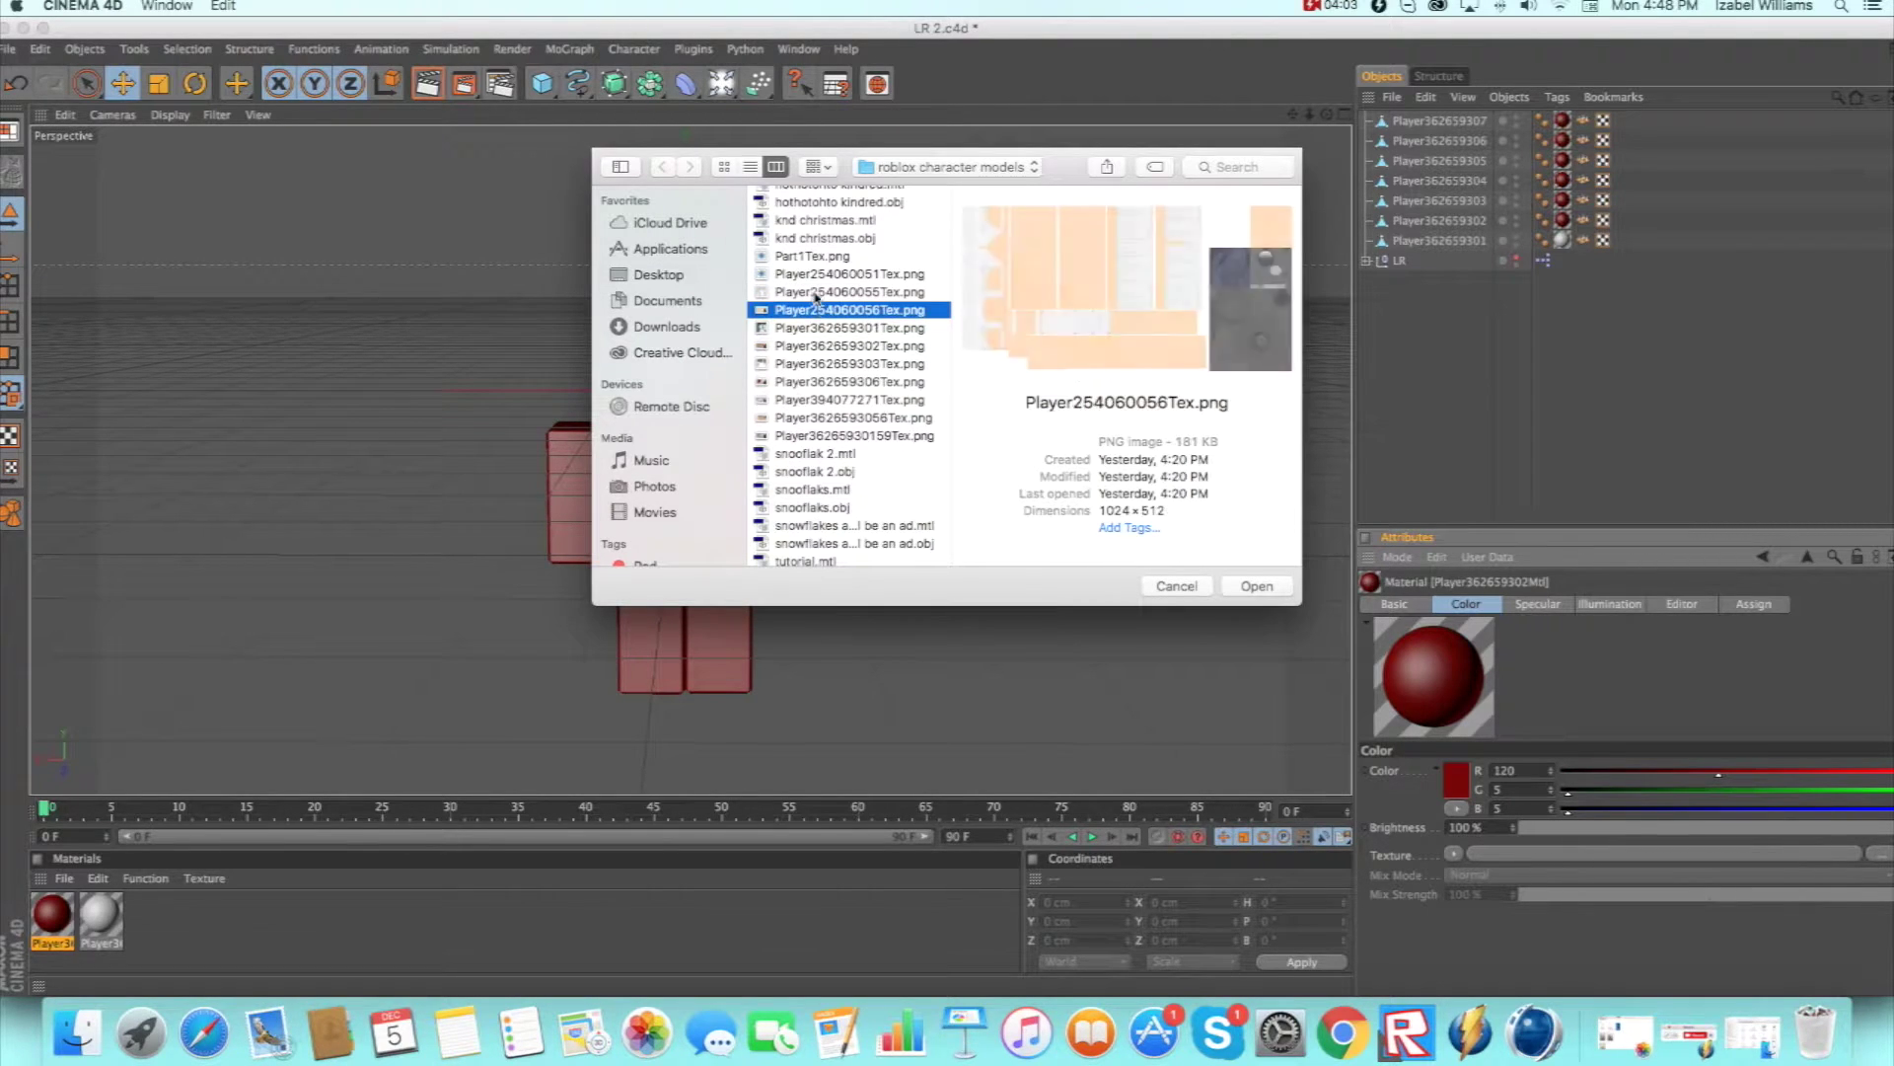
left_click(805, 345)
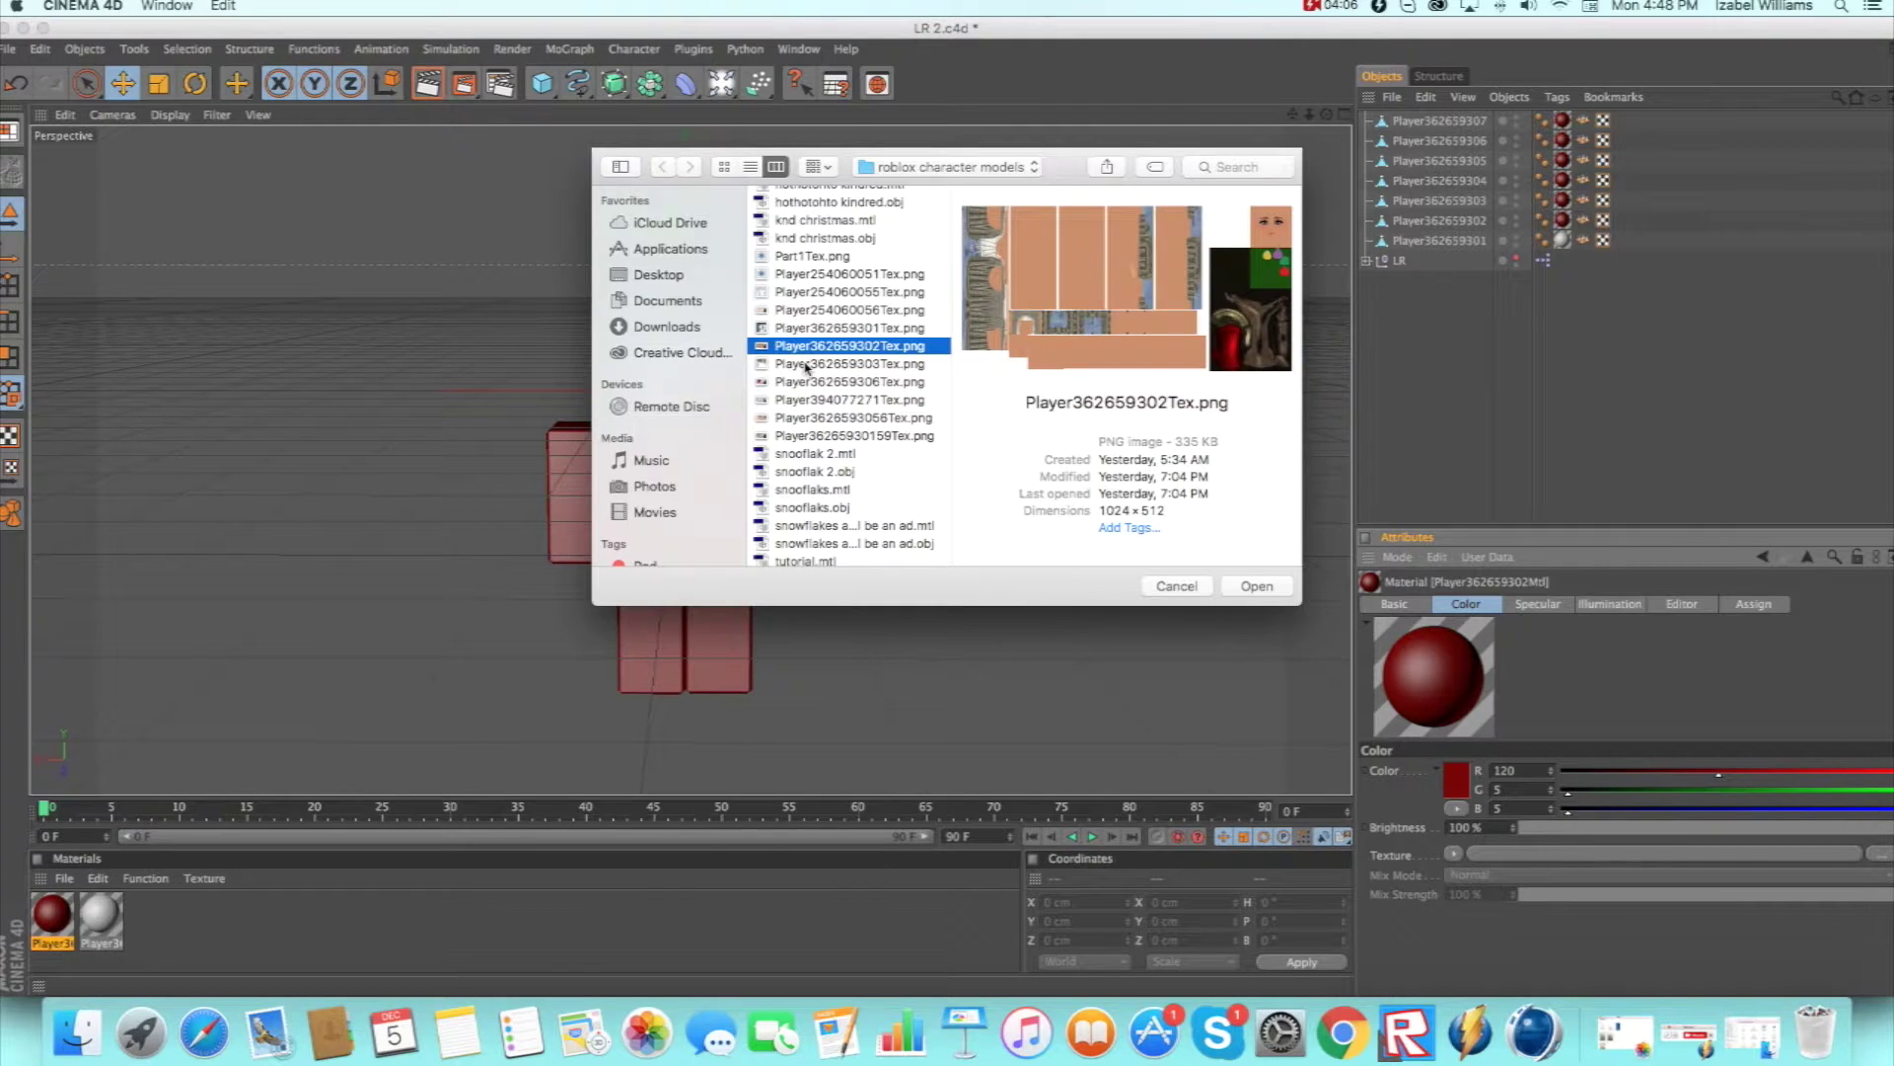
left_click(1257, 586)
left_click(1003, 349)
Set the body material's Editor texture preview size to No Scaling.
left_click(1693, 605)
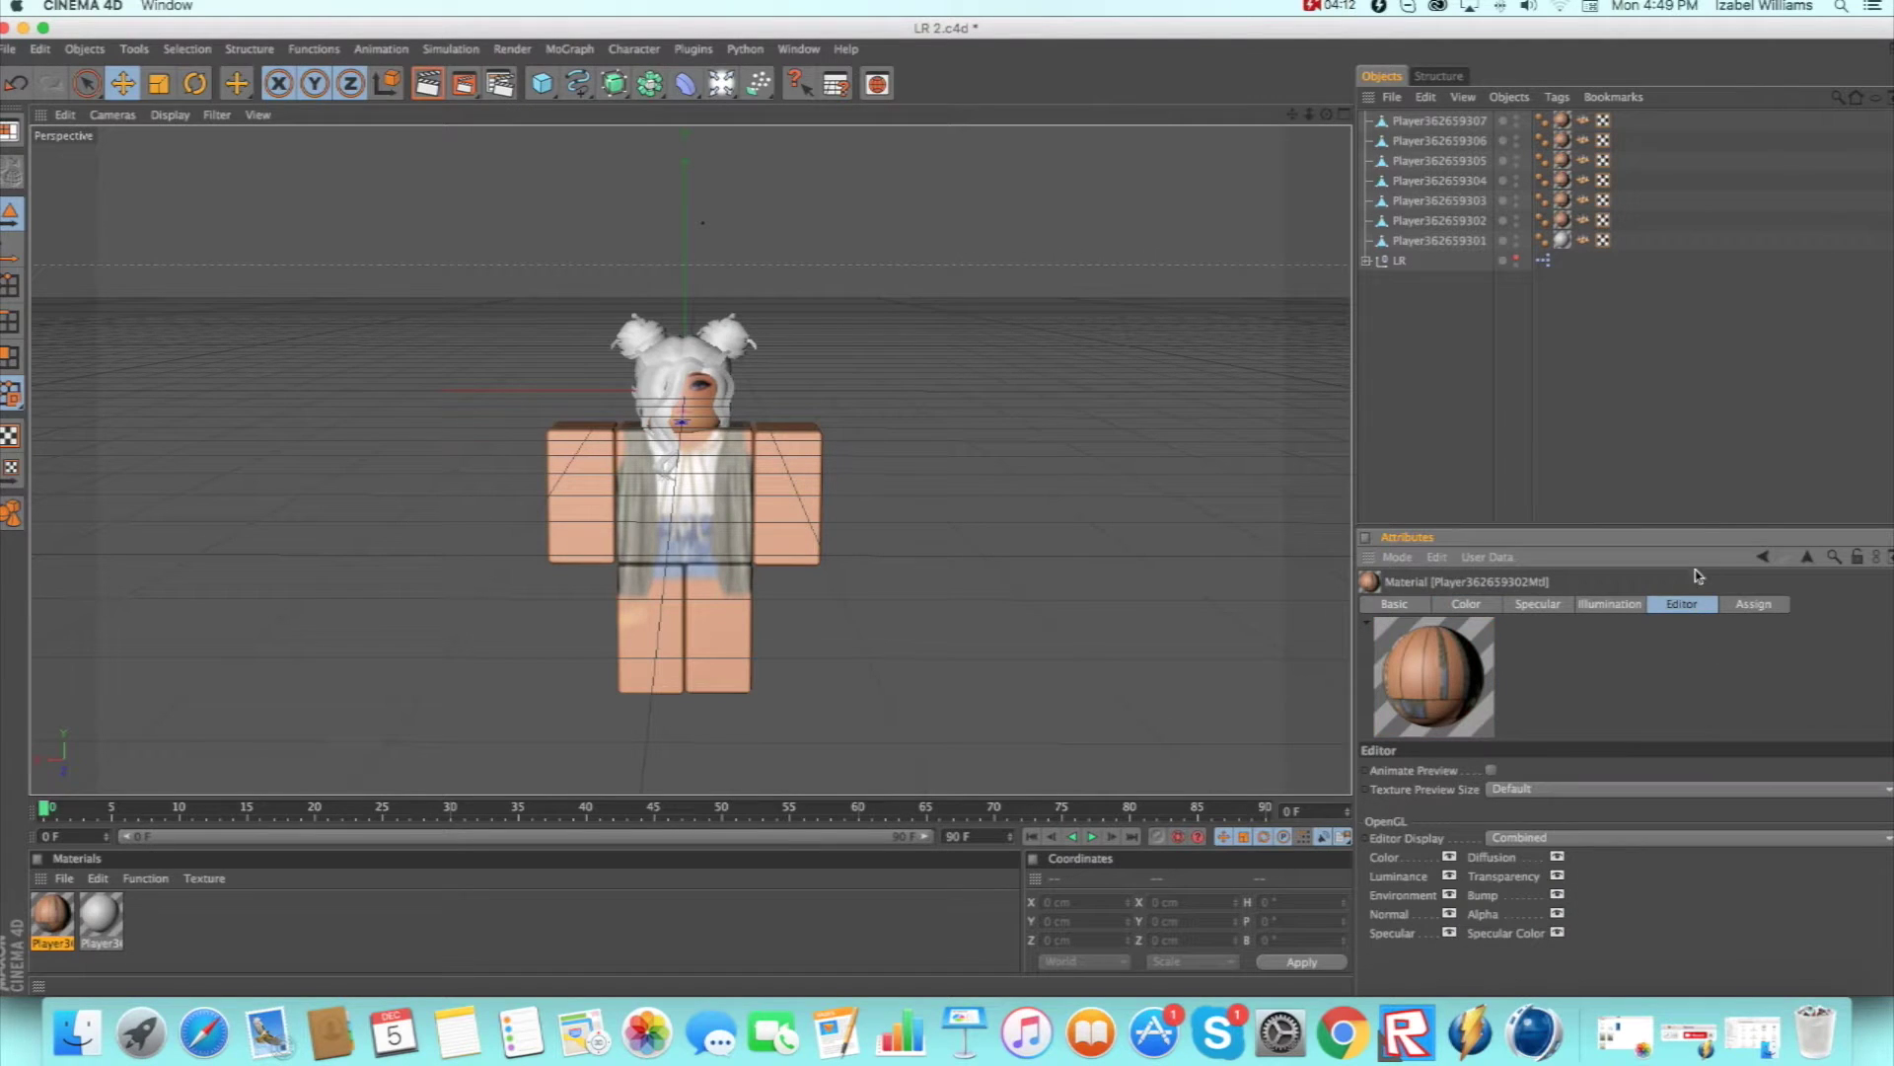
left_click(1608, 788)
left_click(1614, 592)
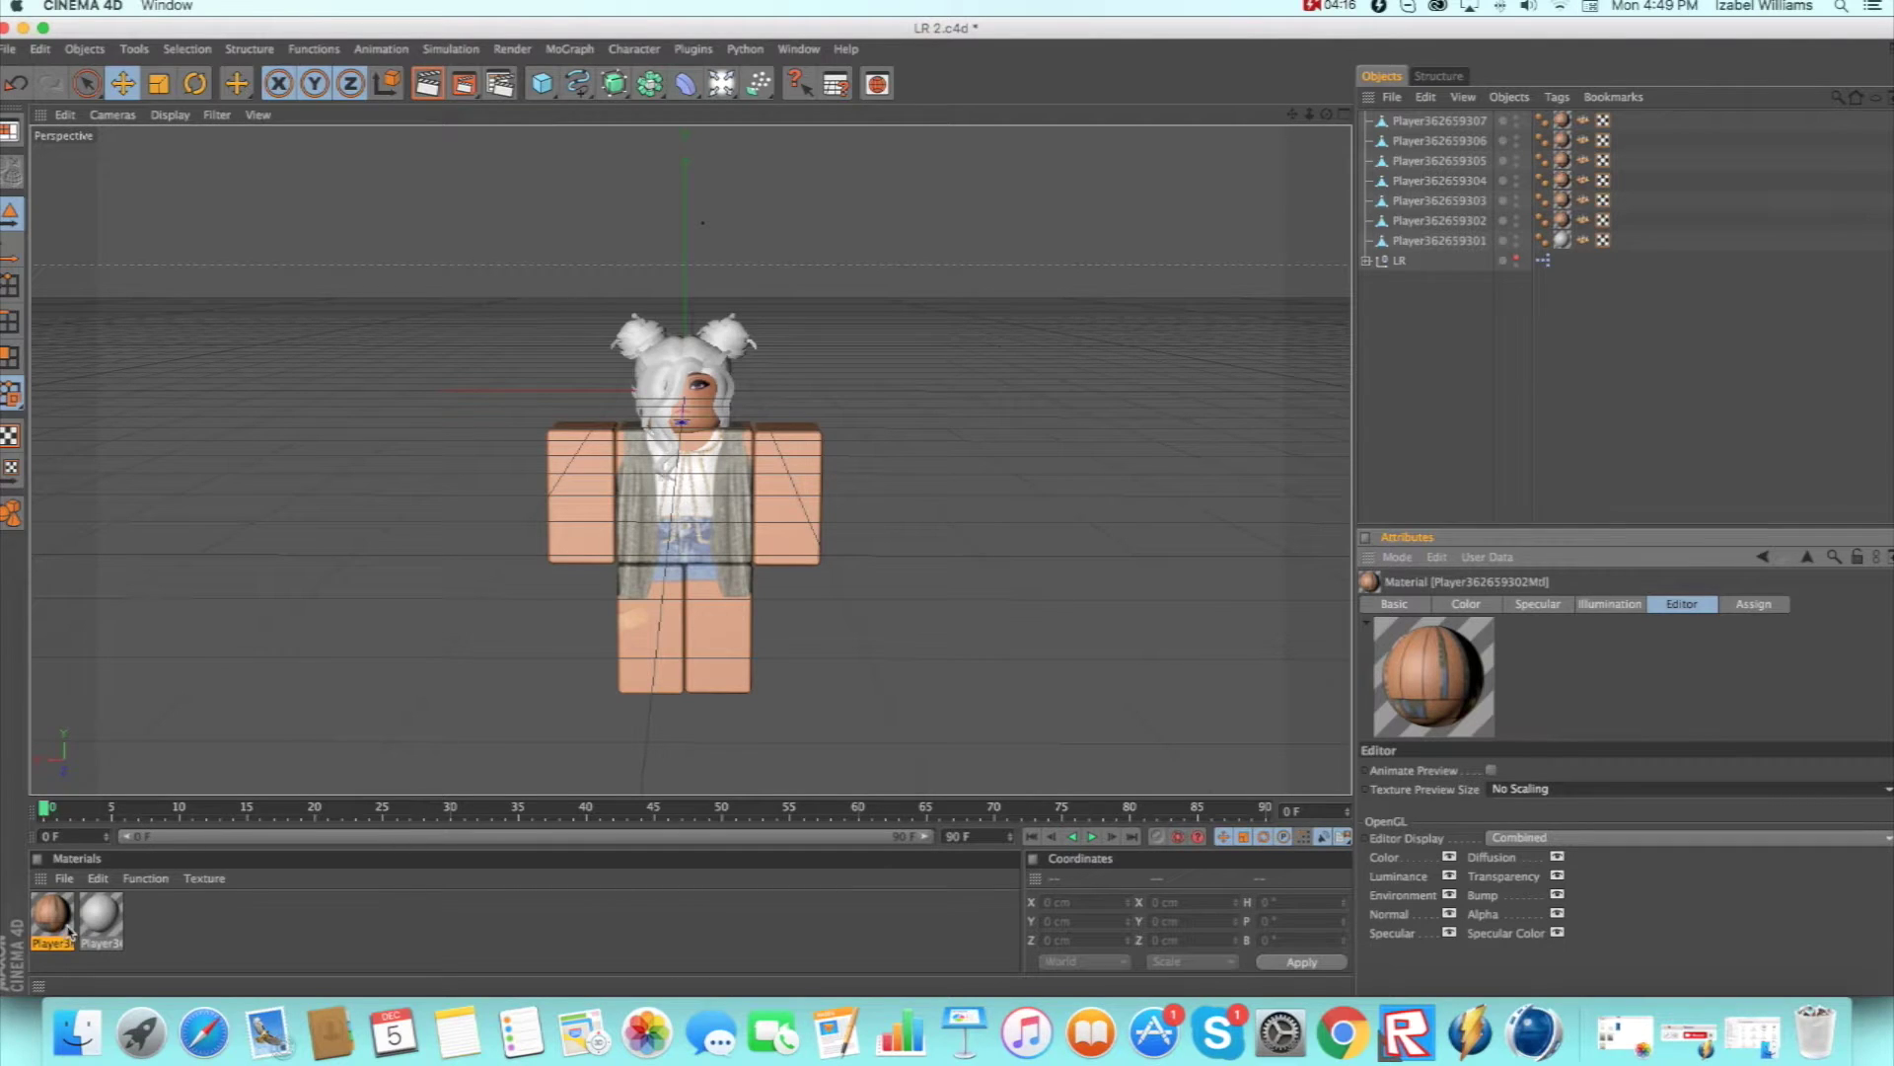
Give the white material the Player362659301Tex.png hair texture, declining to copy it.
left_click(99, 915)
left_click(1460, 605)
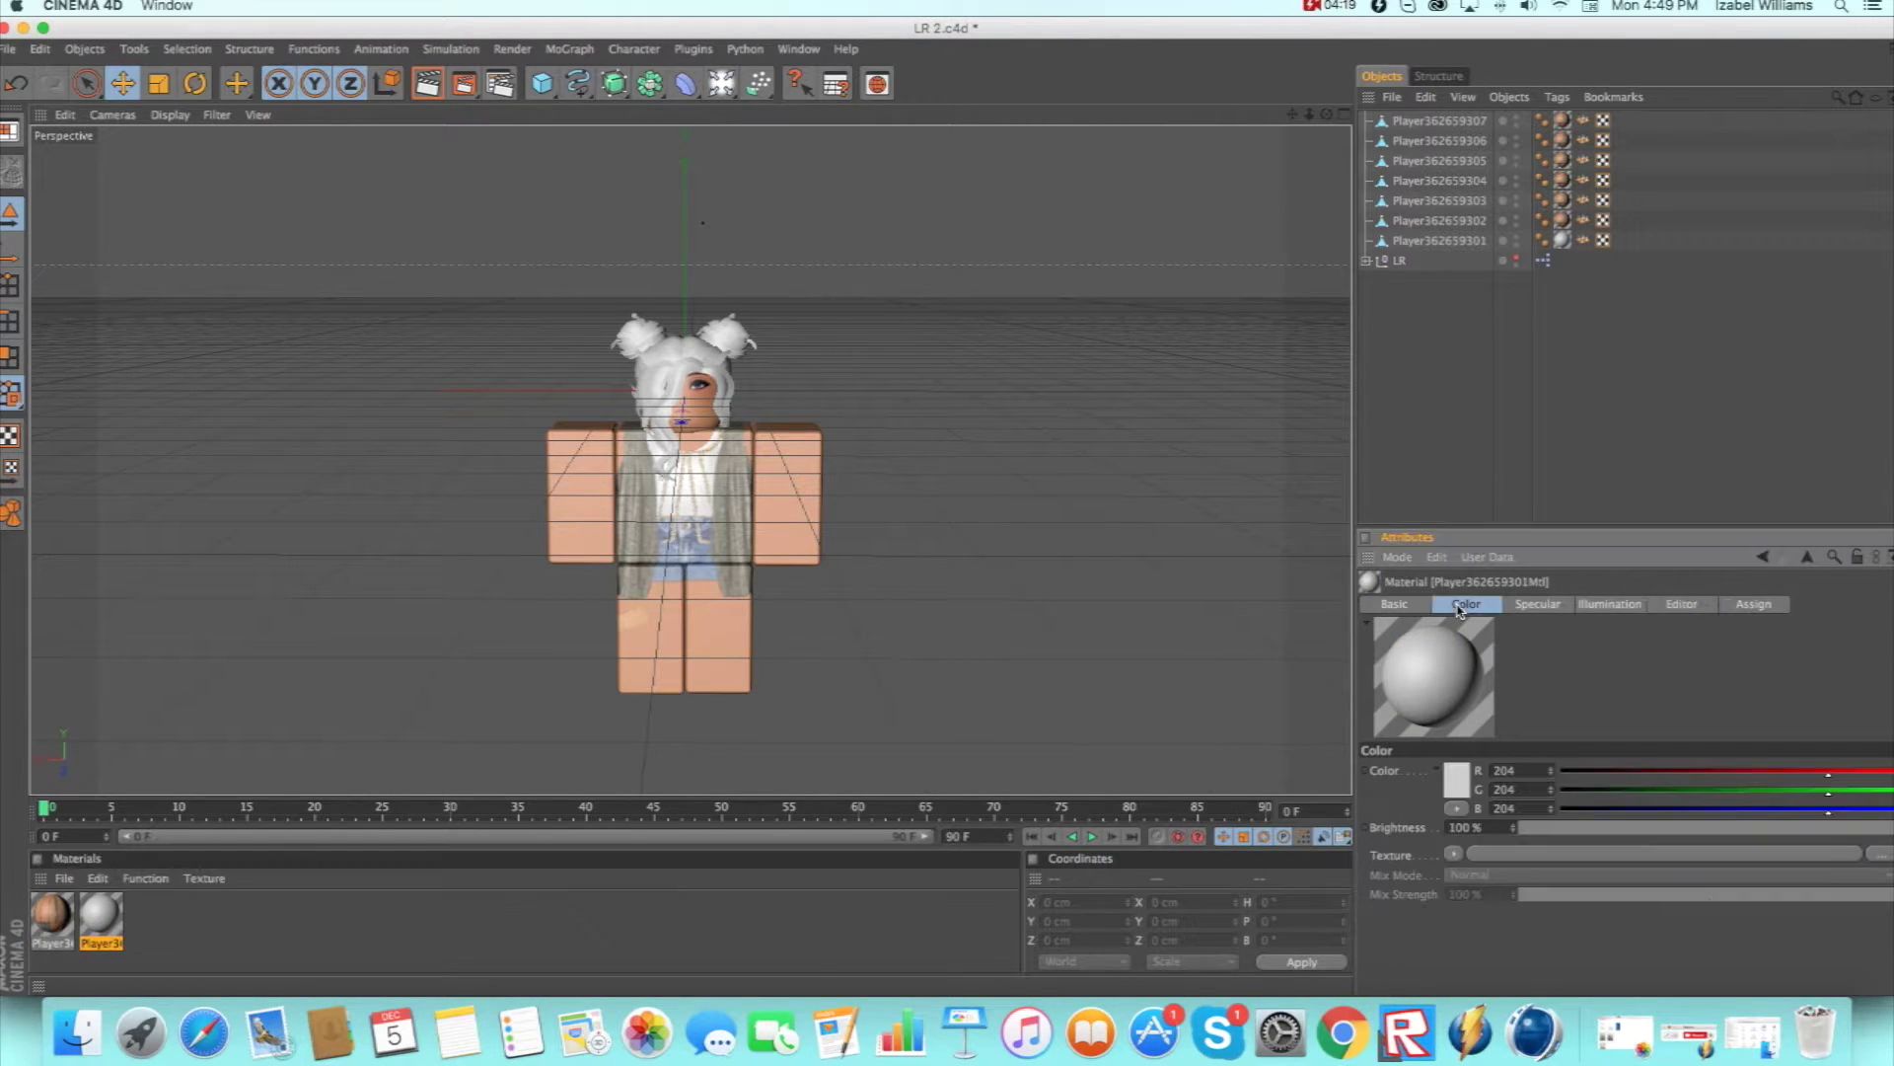
left_click(1880, 854)
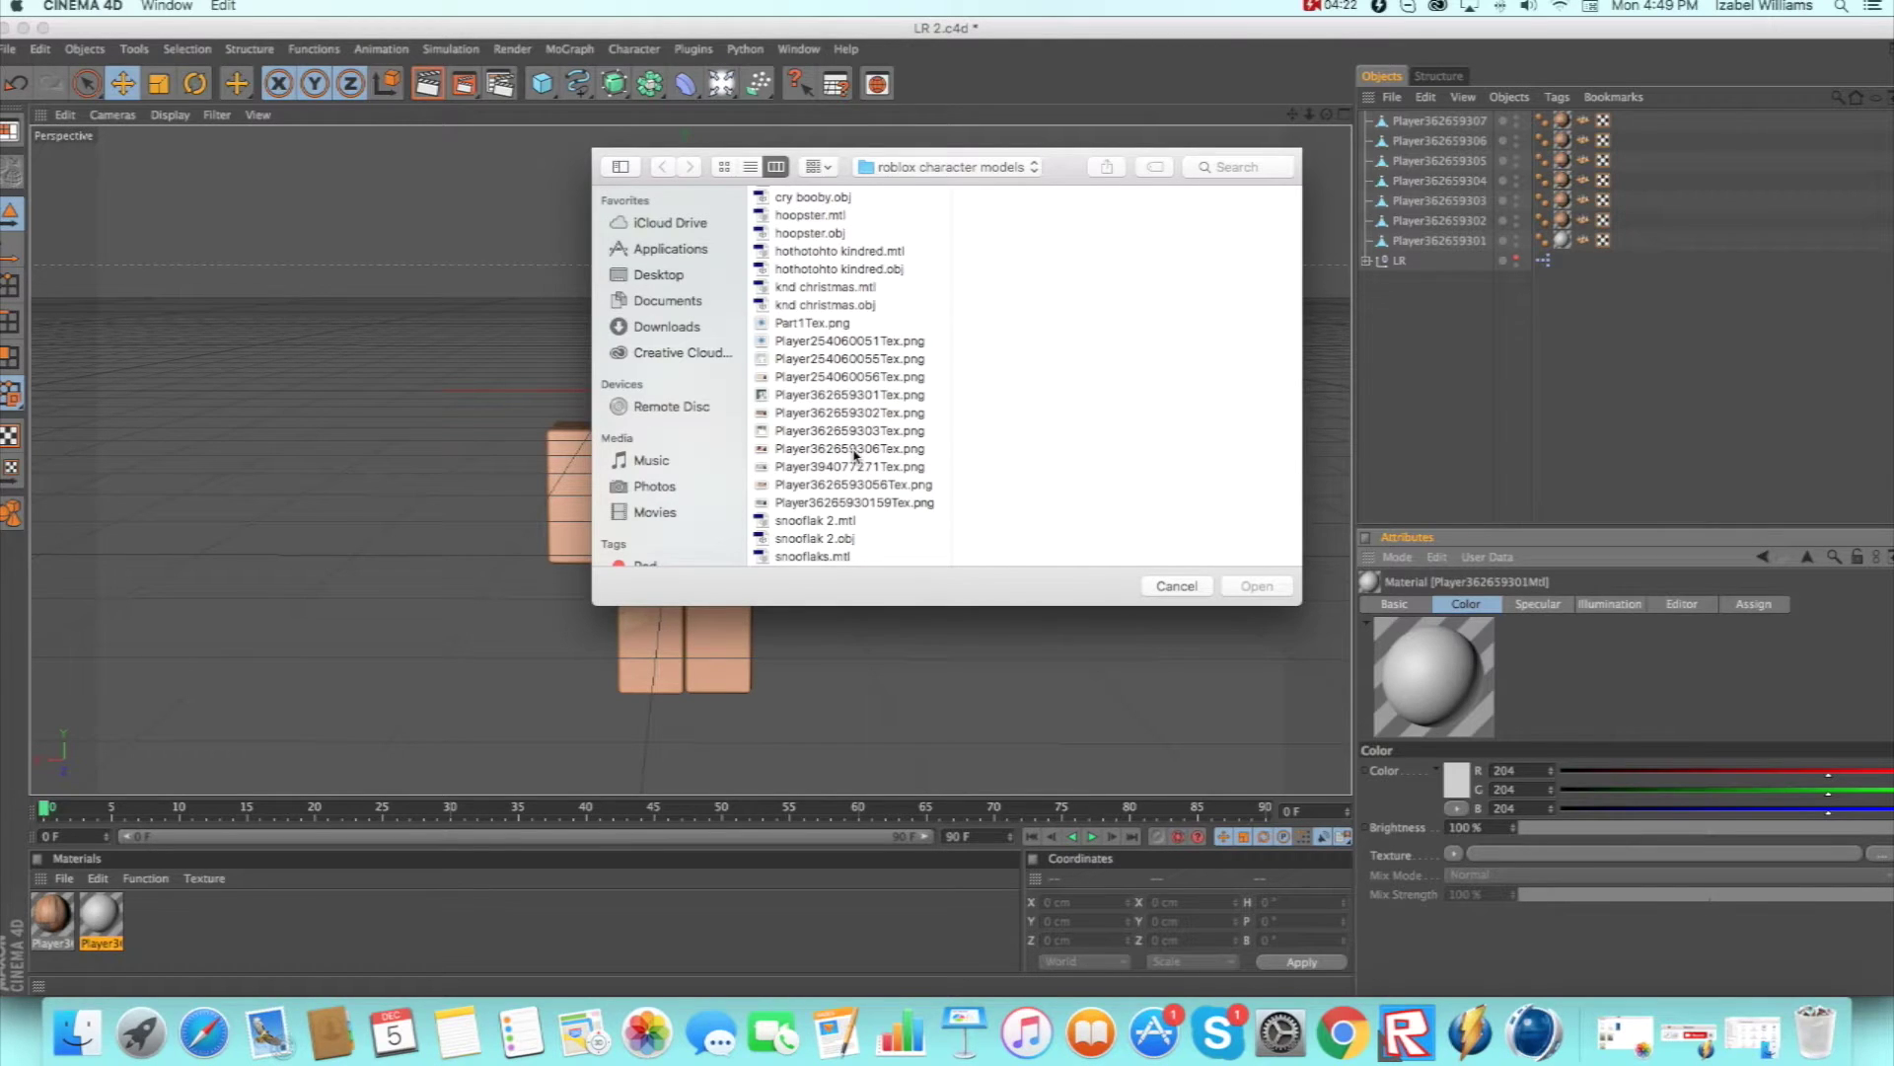
left_click(862, 392)
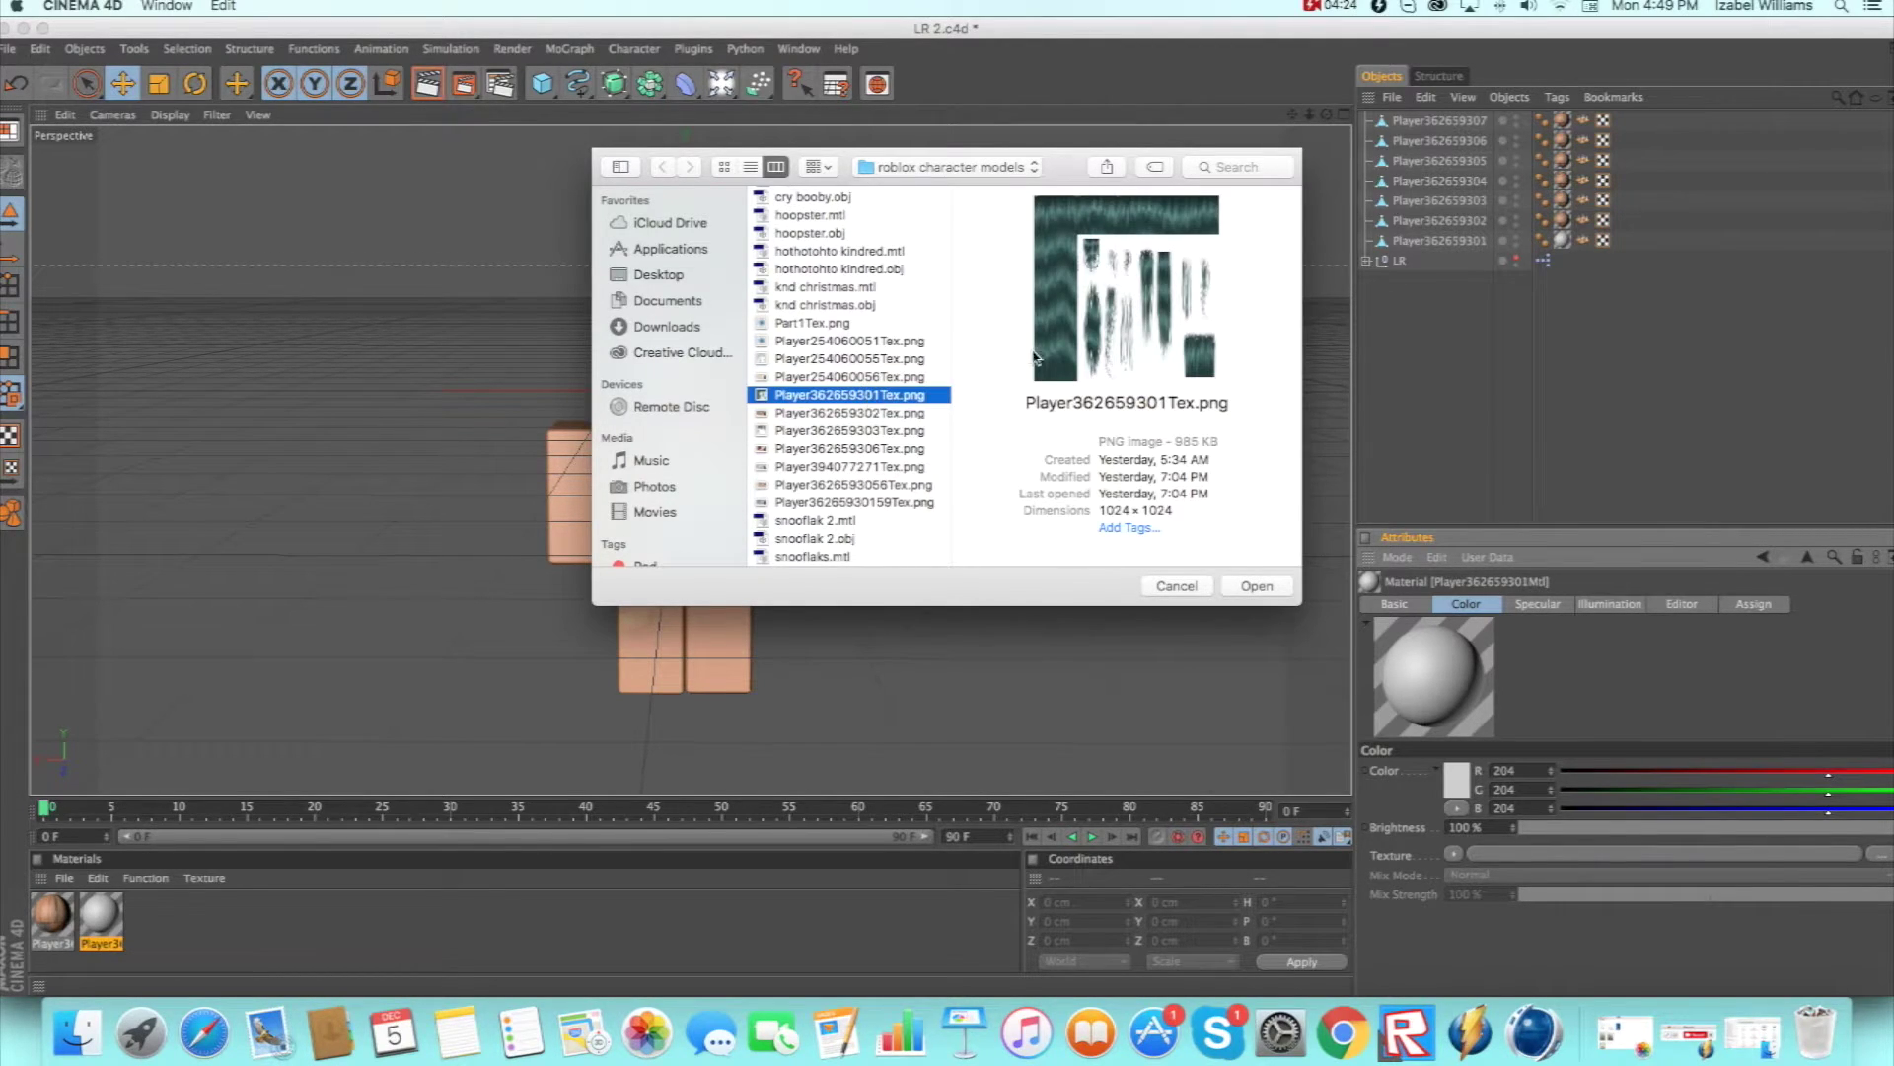
left_click(783, 359)
left_click(792, 394)
left_click(1259, 589)
left_click(1002, 350)
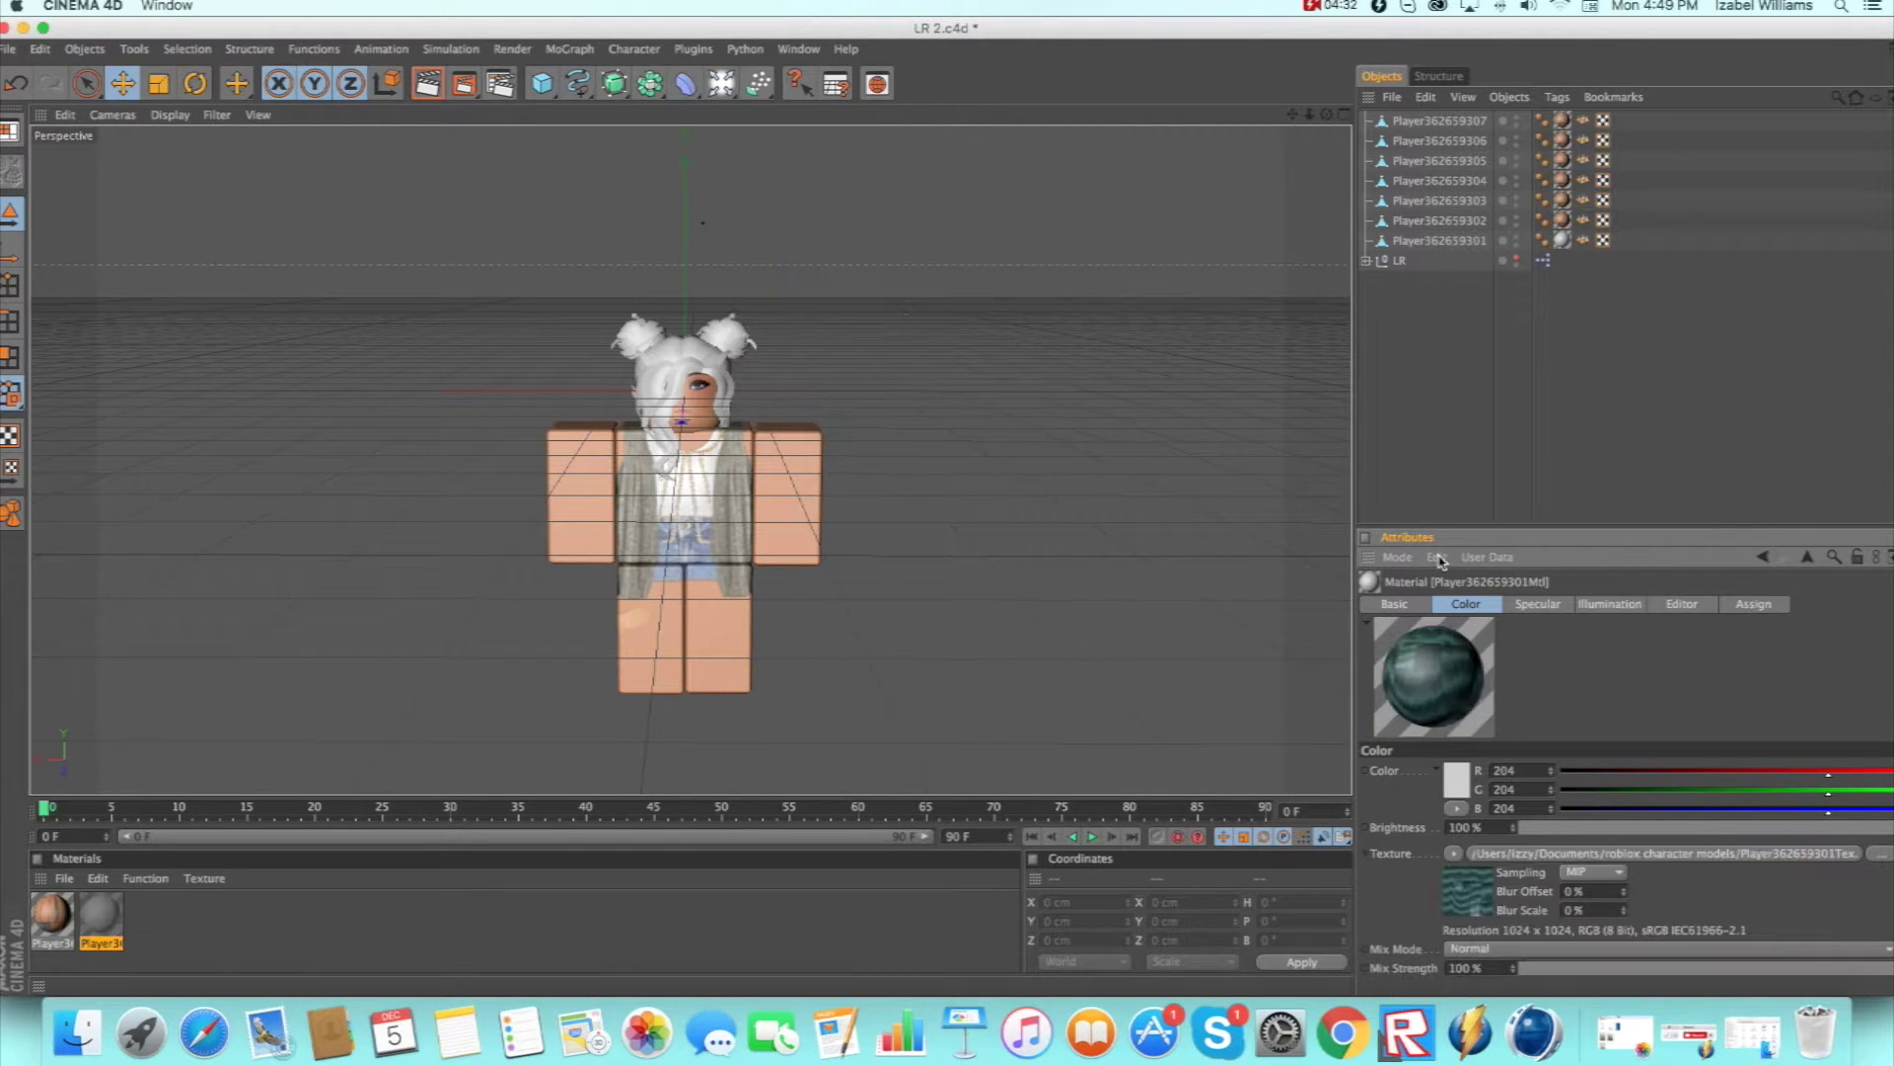
left_click(1681, 605)
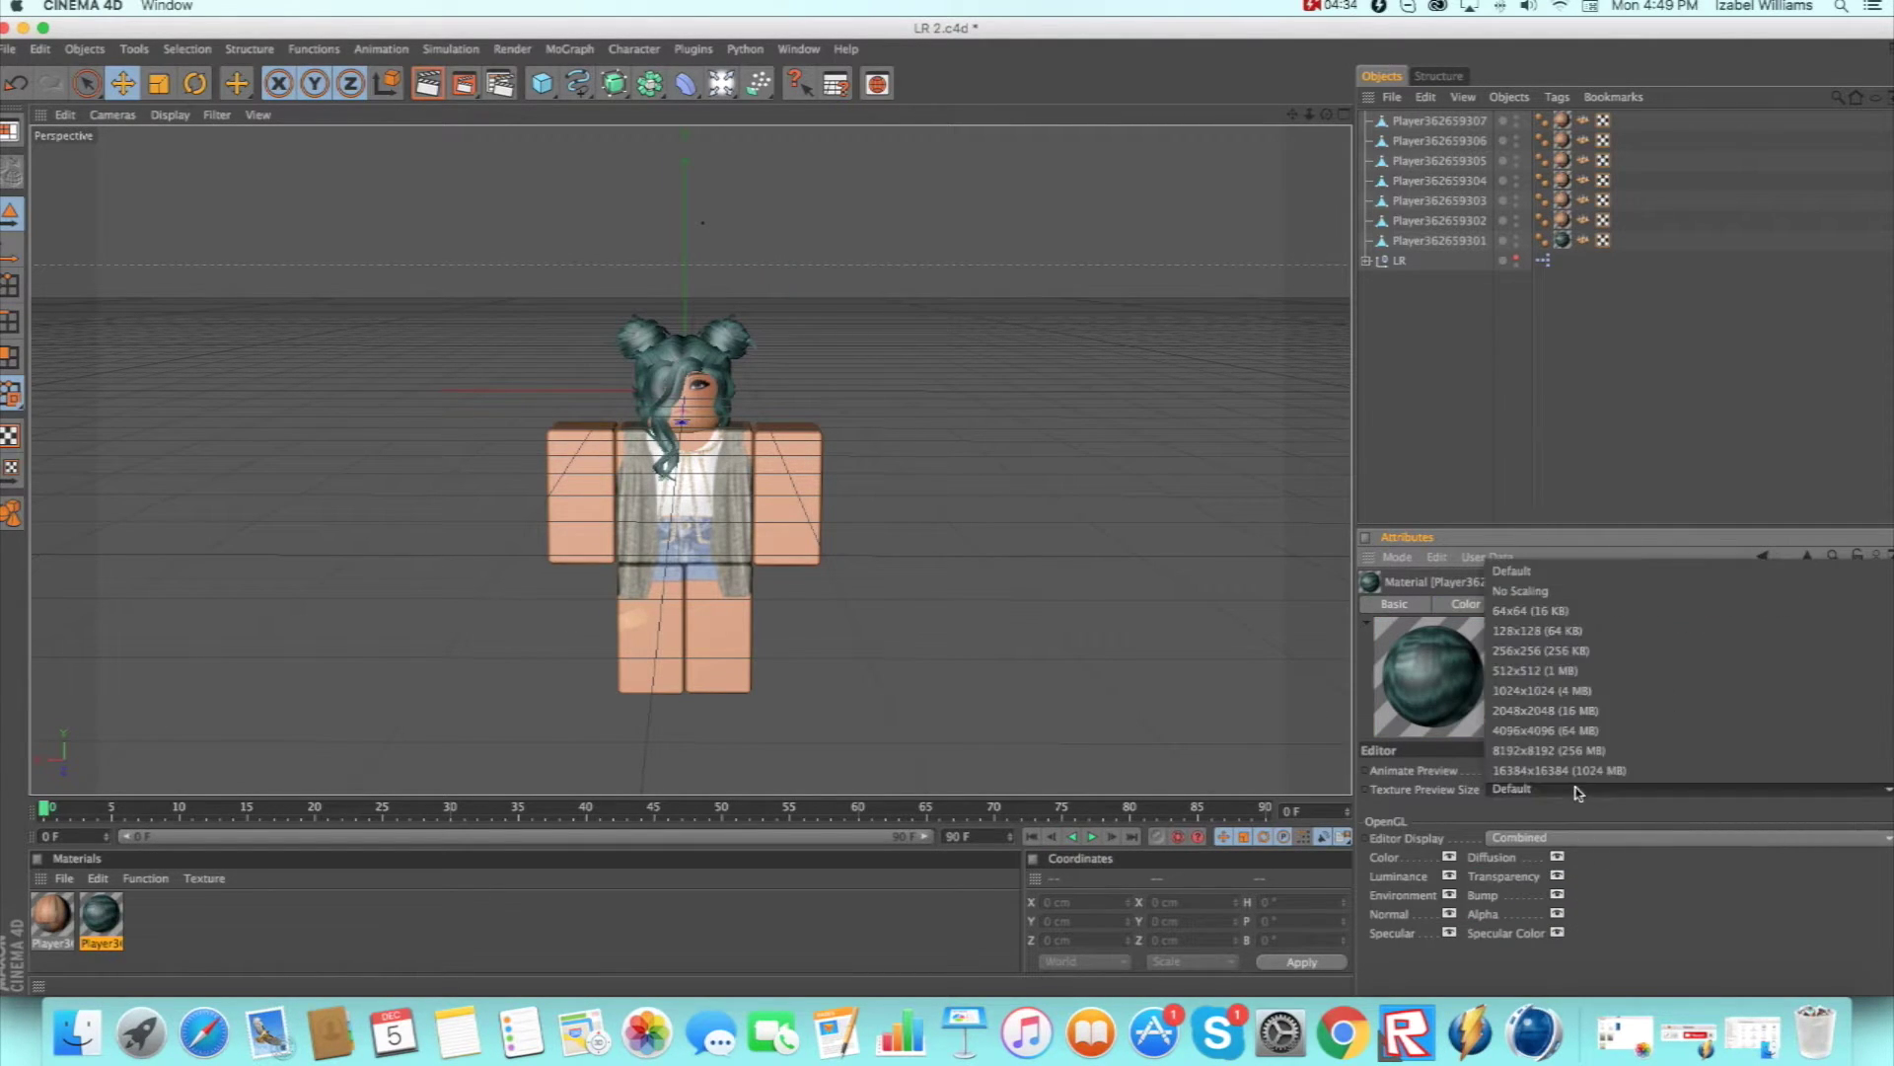
Set texture preview size to No Scaling on both the skin and teal hair materials.
left_click(54, 912)
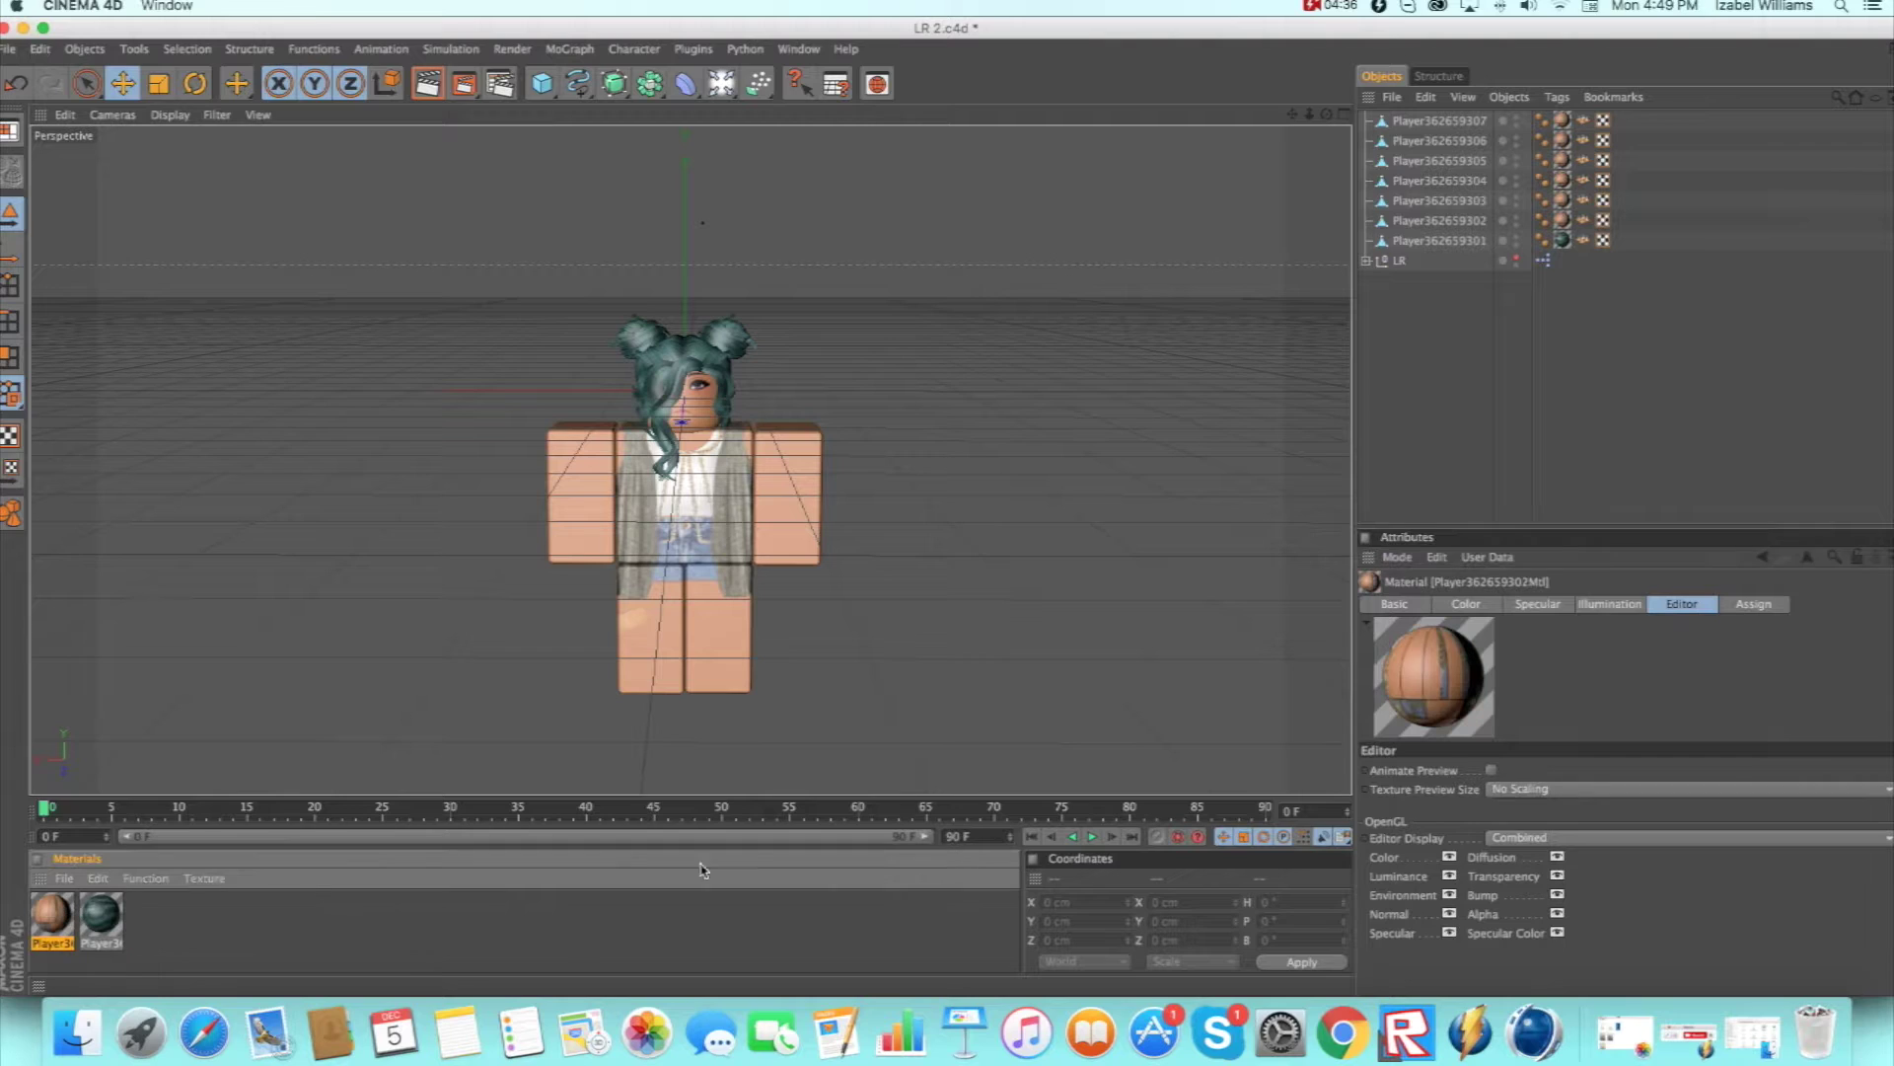
left_click(1665, 597)
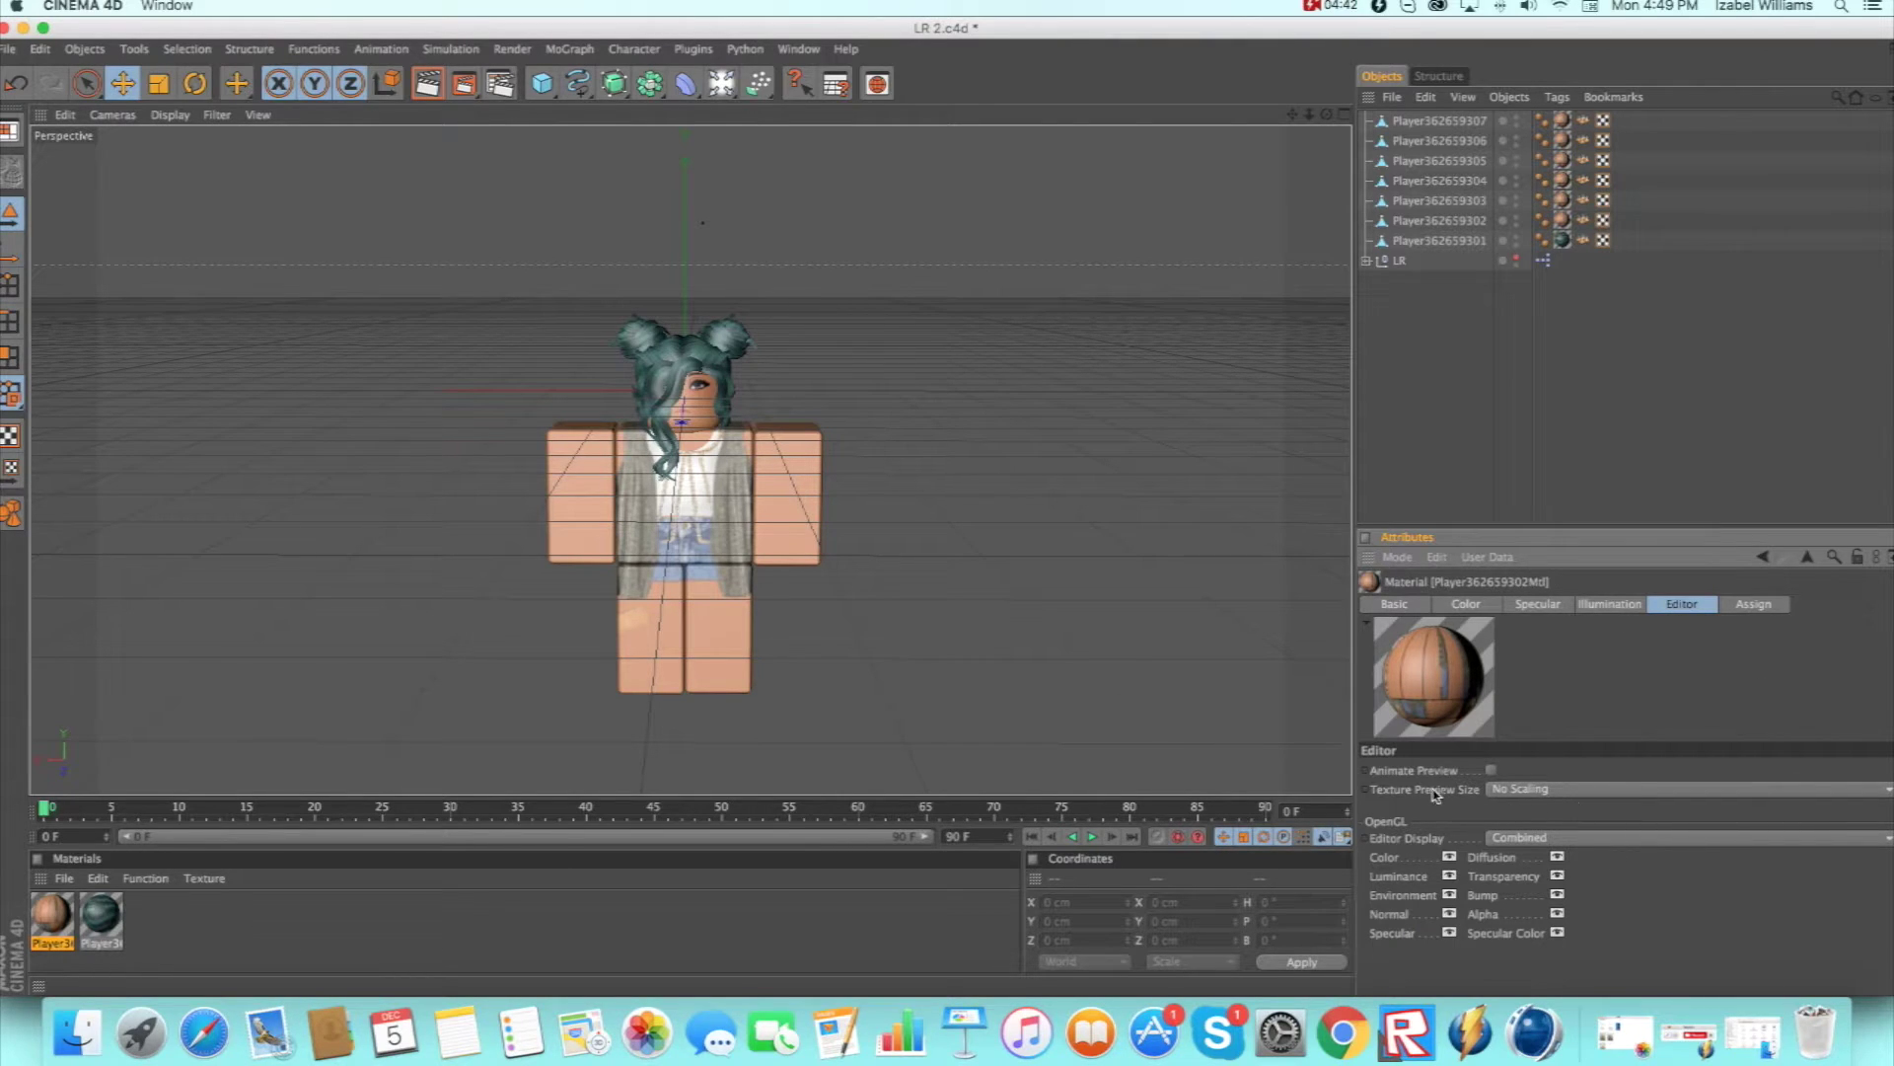
left_click(1518, 789)
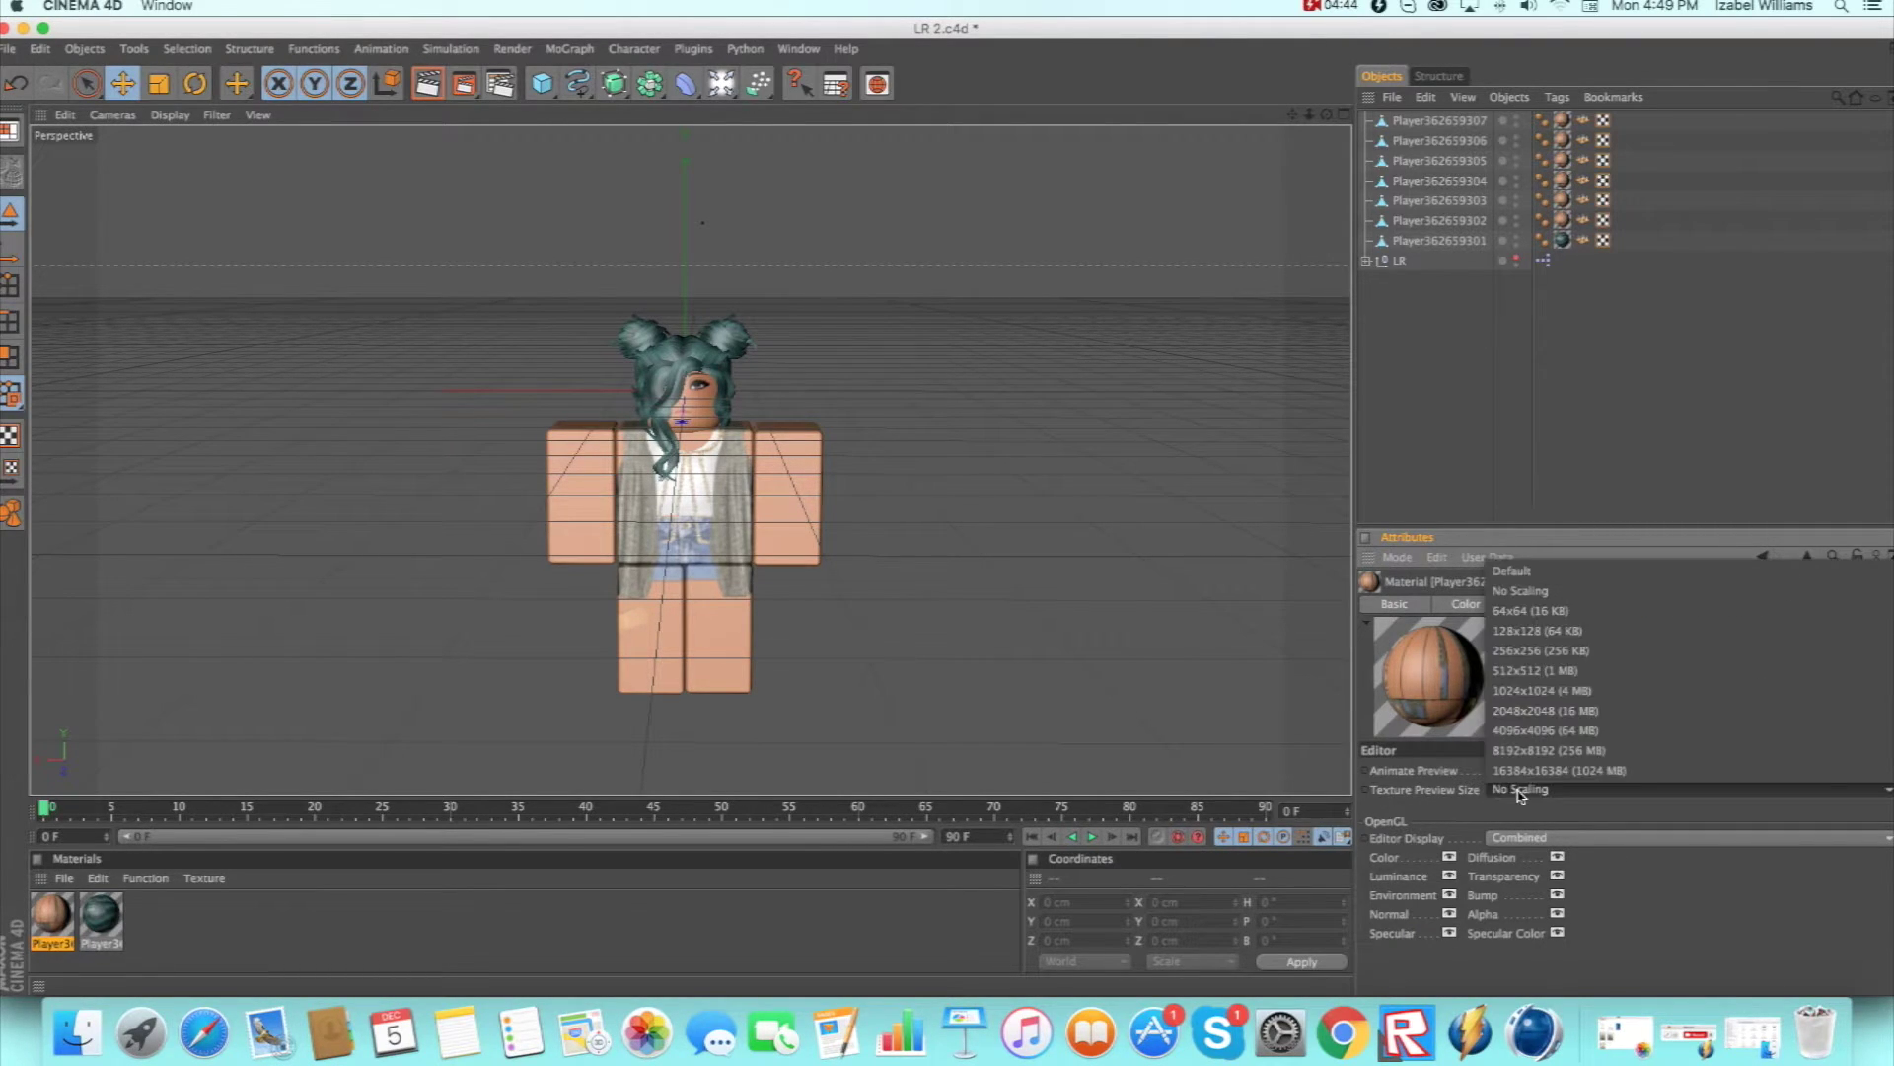
left_click(1520, 793)
left_click(88, 917)
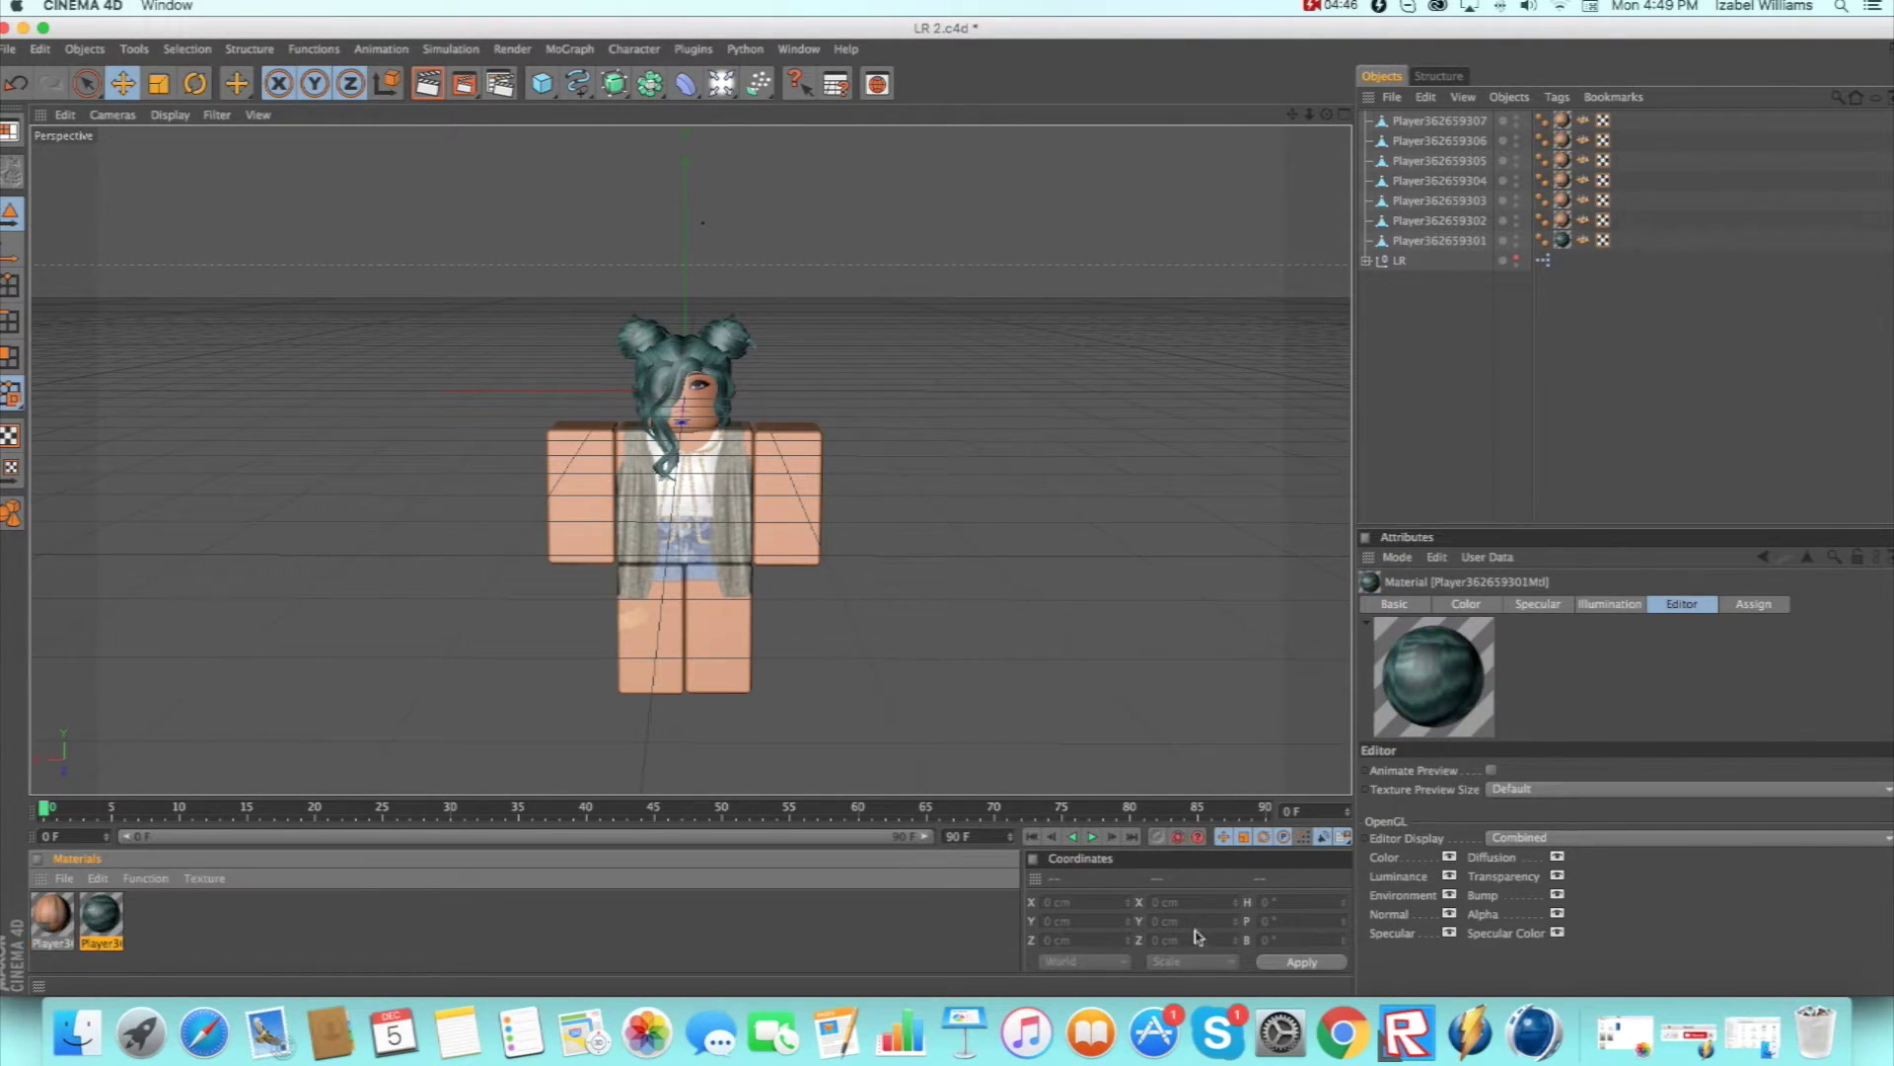
left_click(1520, 786)
left_click(1562, 600)
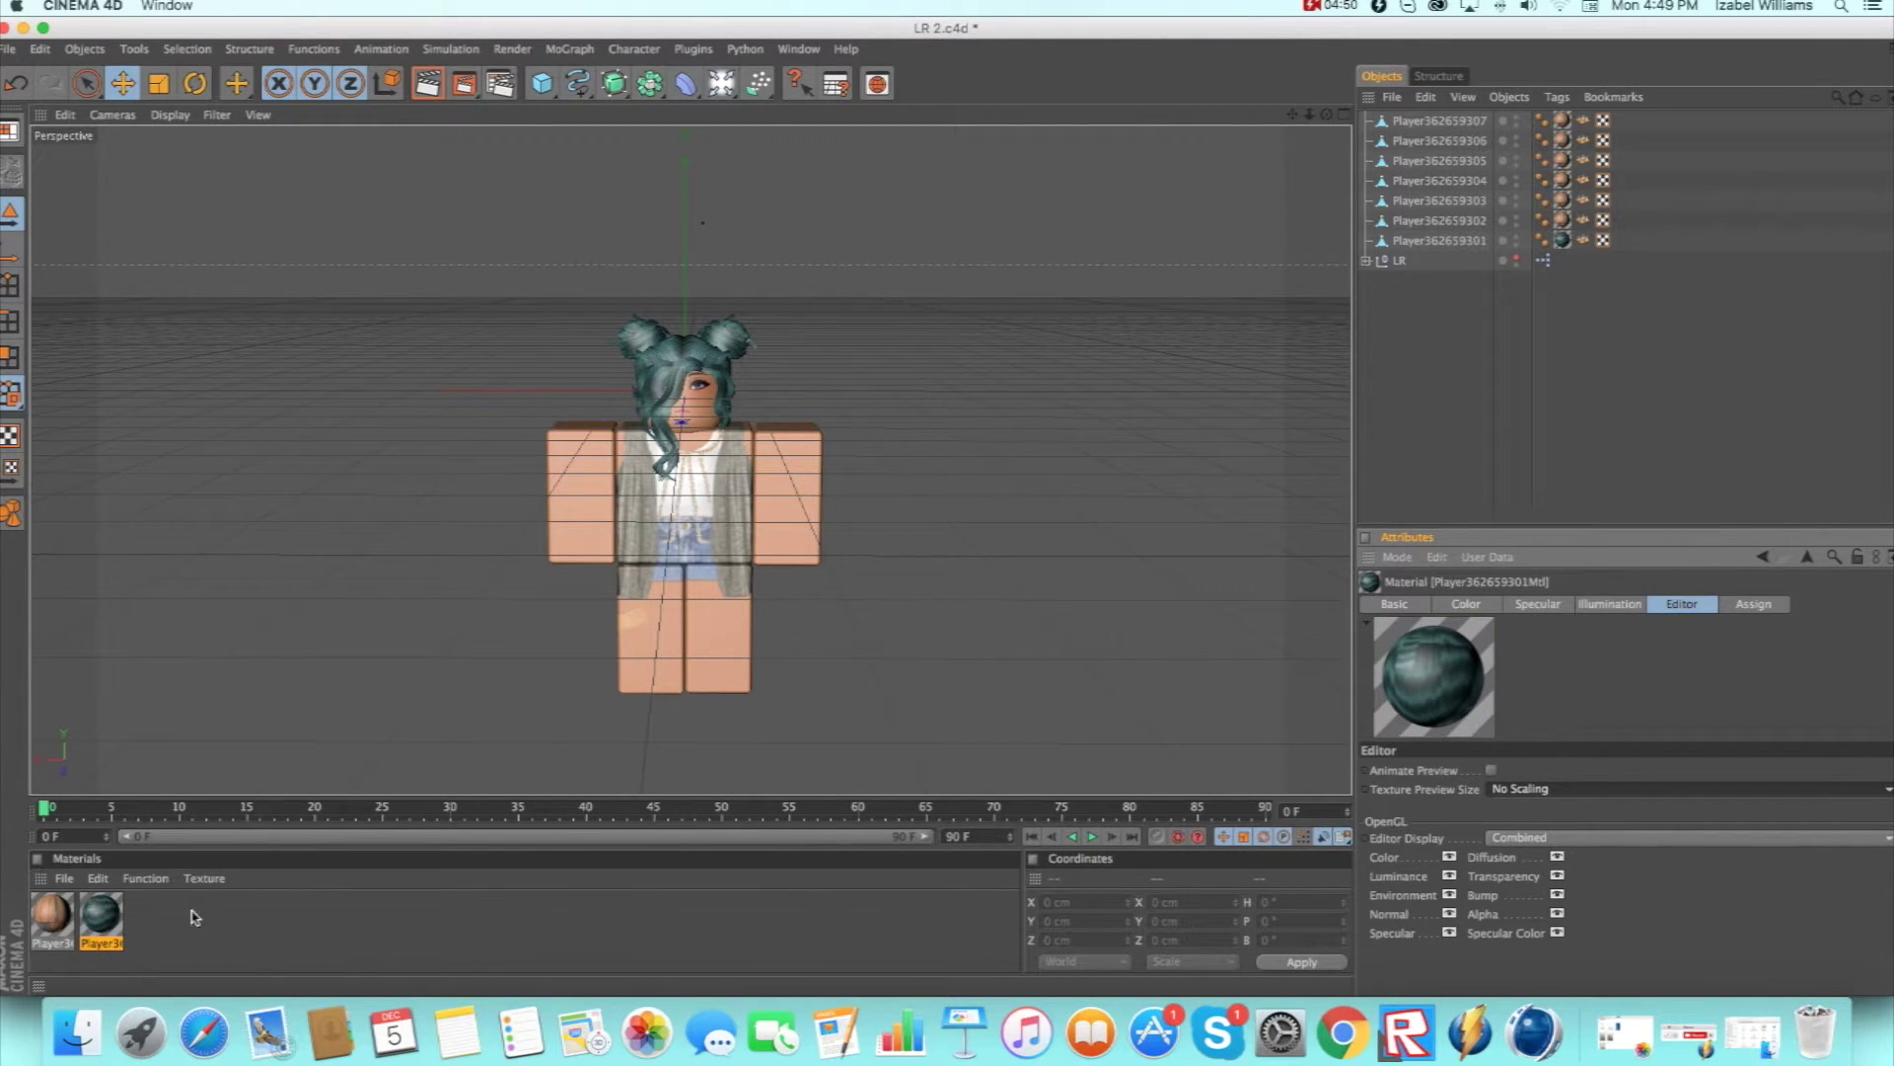
Select both character materials and uncheck Specular in their Basic settings.
left_click_drag(135, 955, 27, 923)
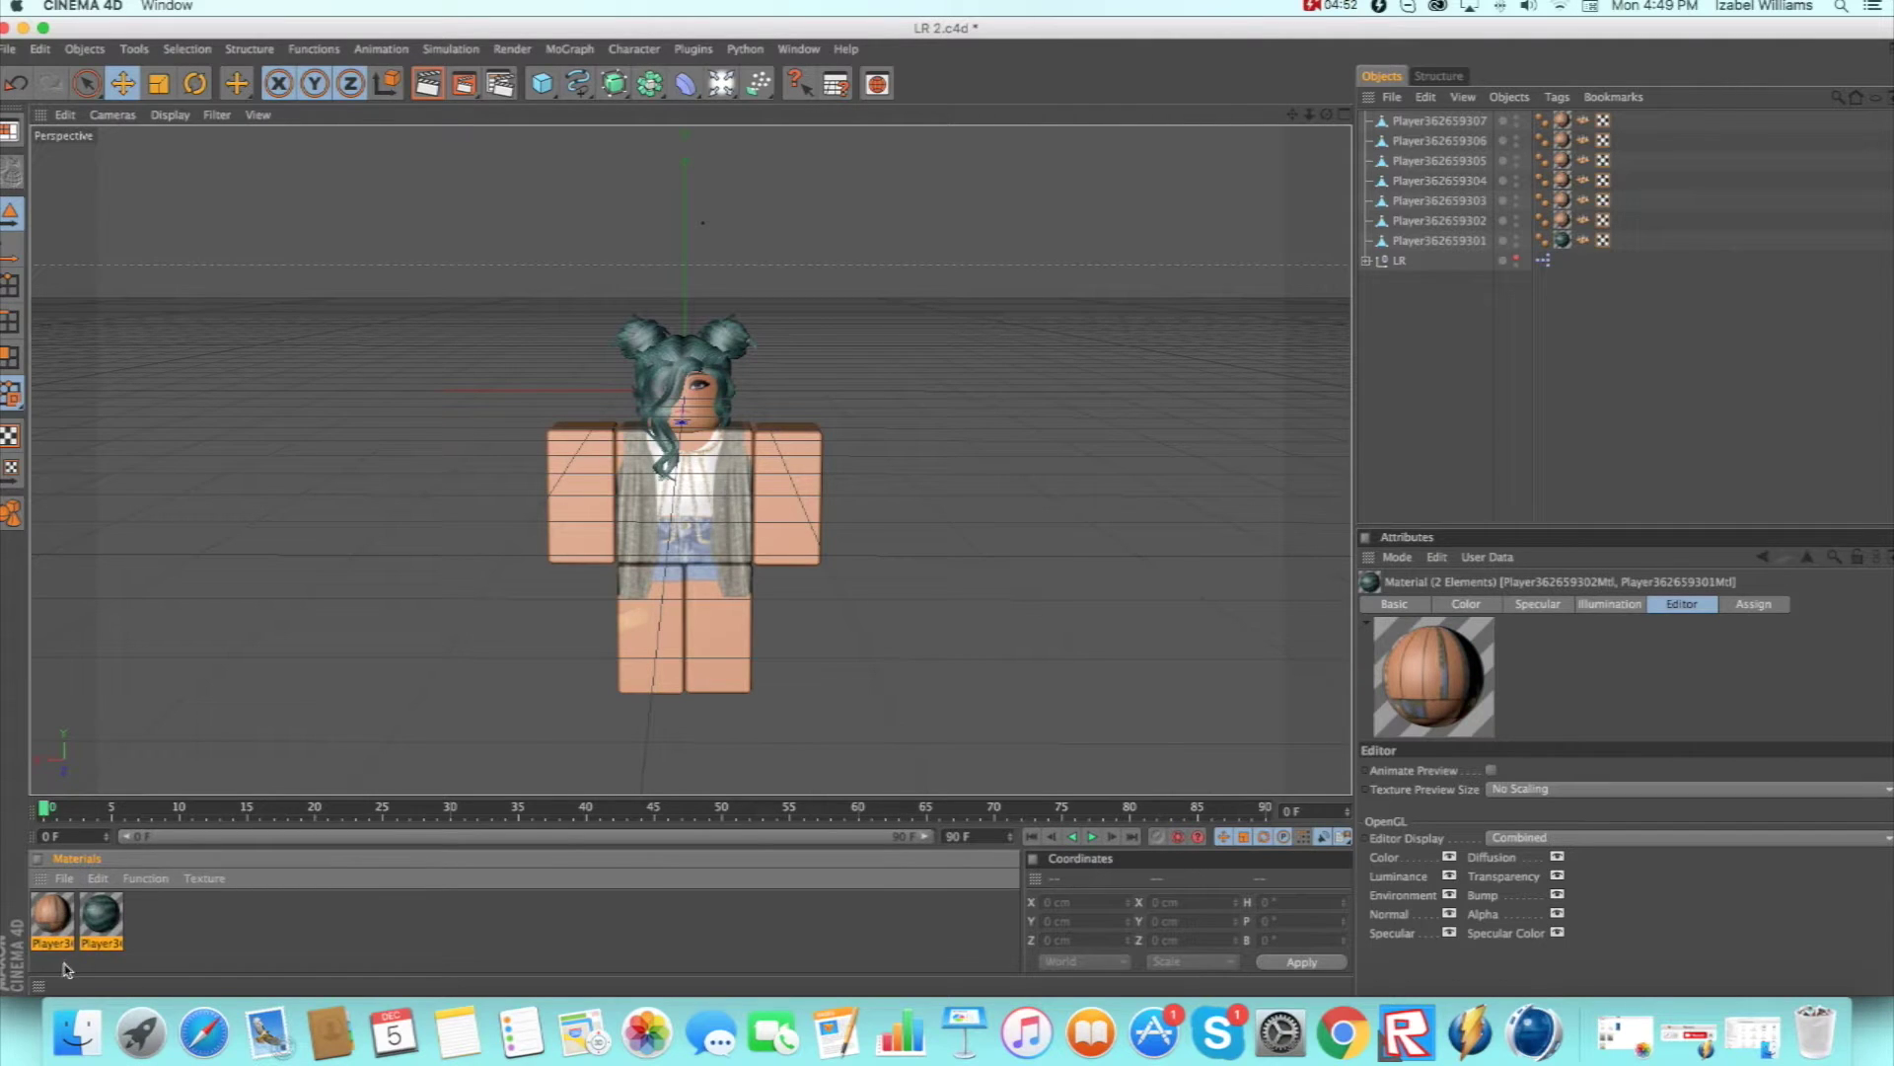
left_click(33, 928)
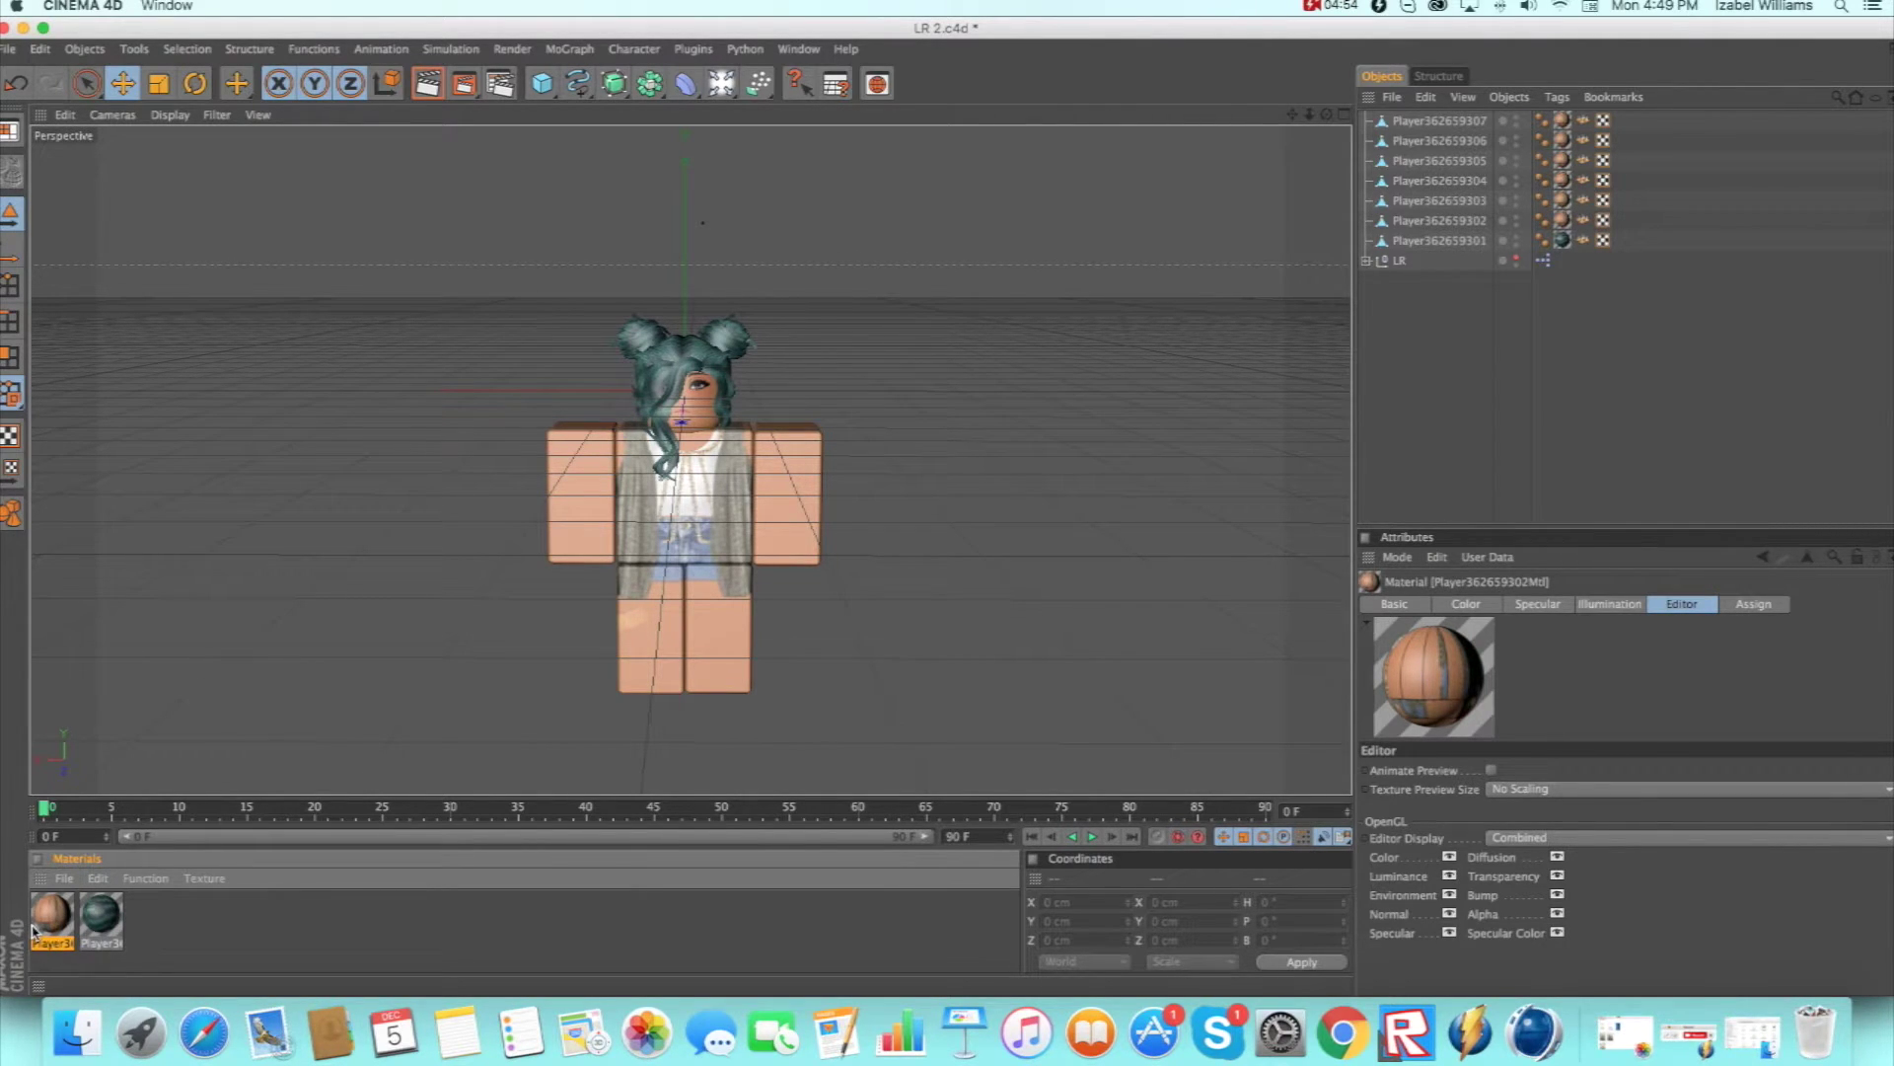
left_click_drag(167, 968, 66, 926)
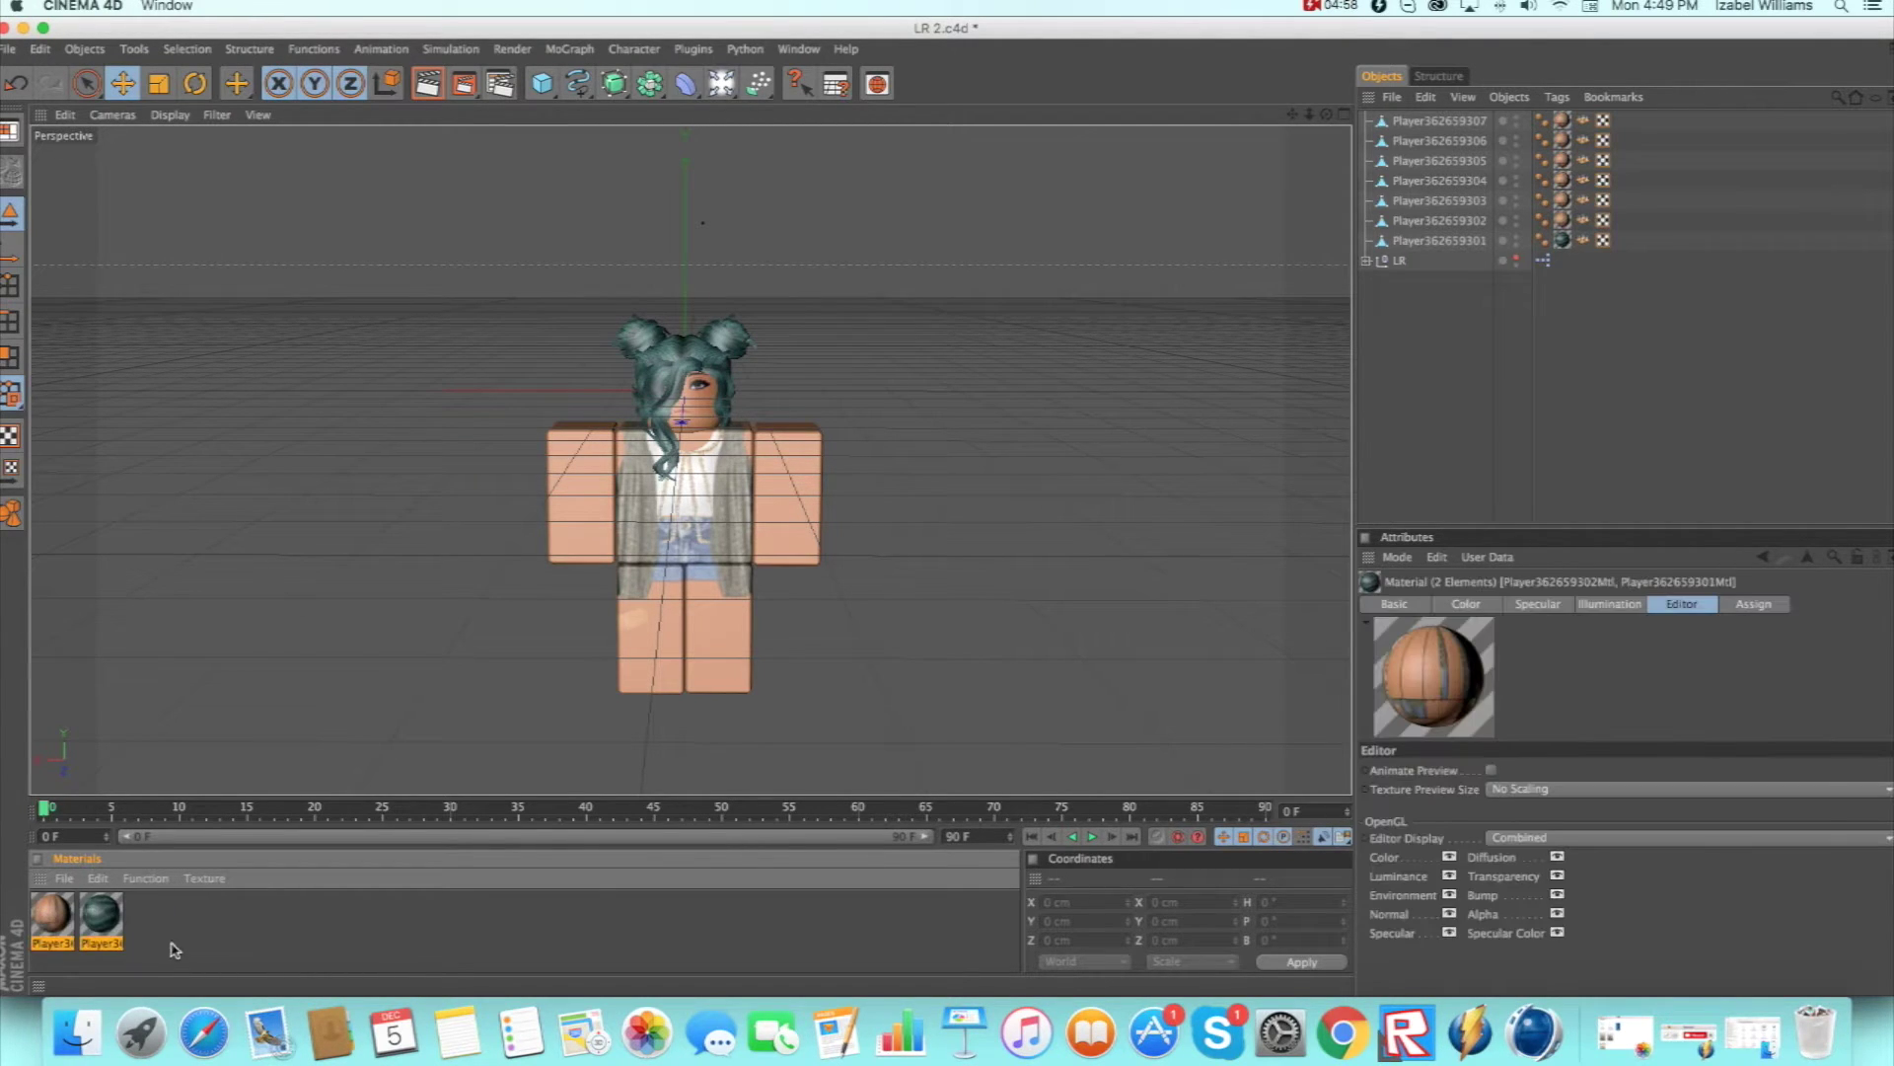
left_click(1395, 604)
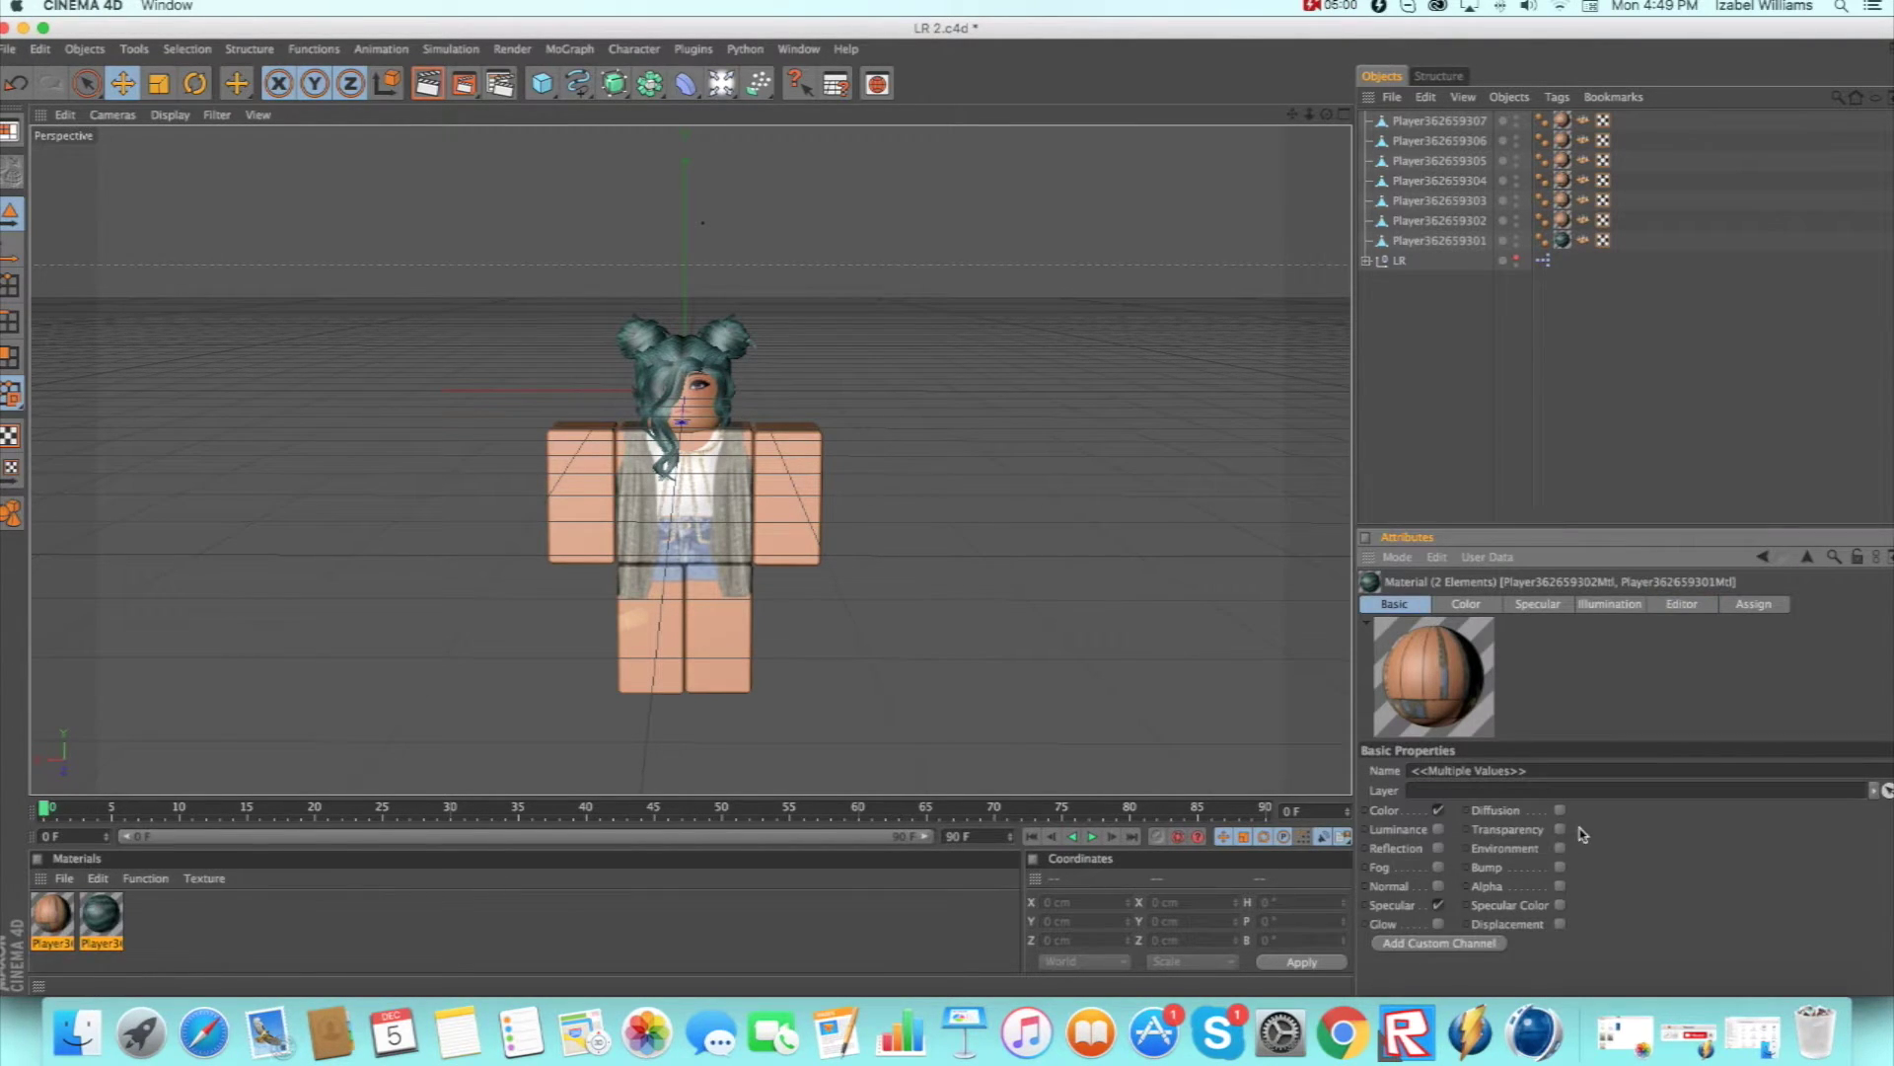
left_click(1439, 904)
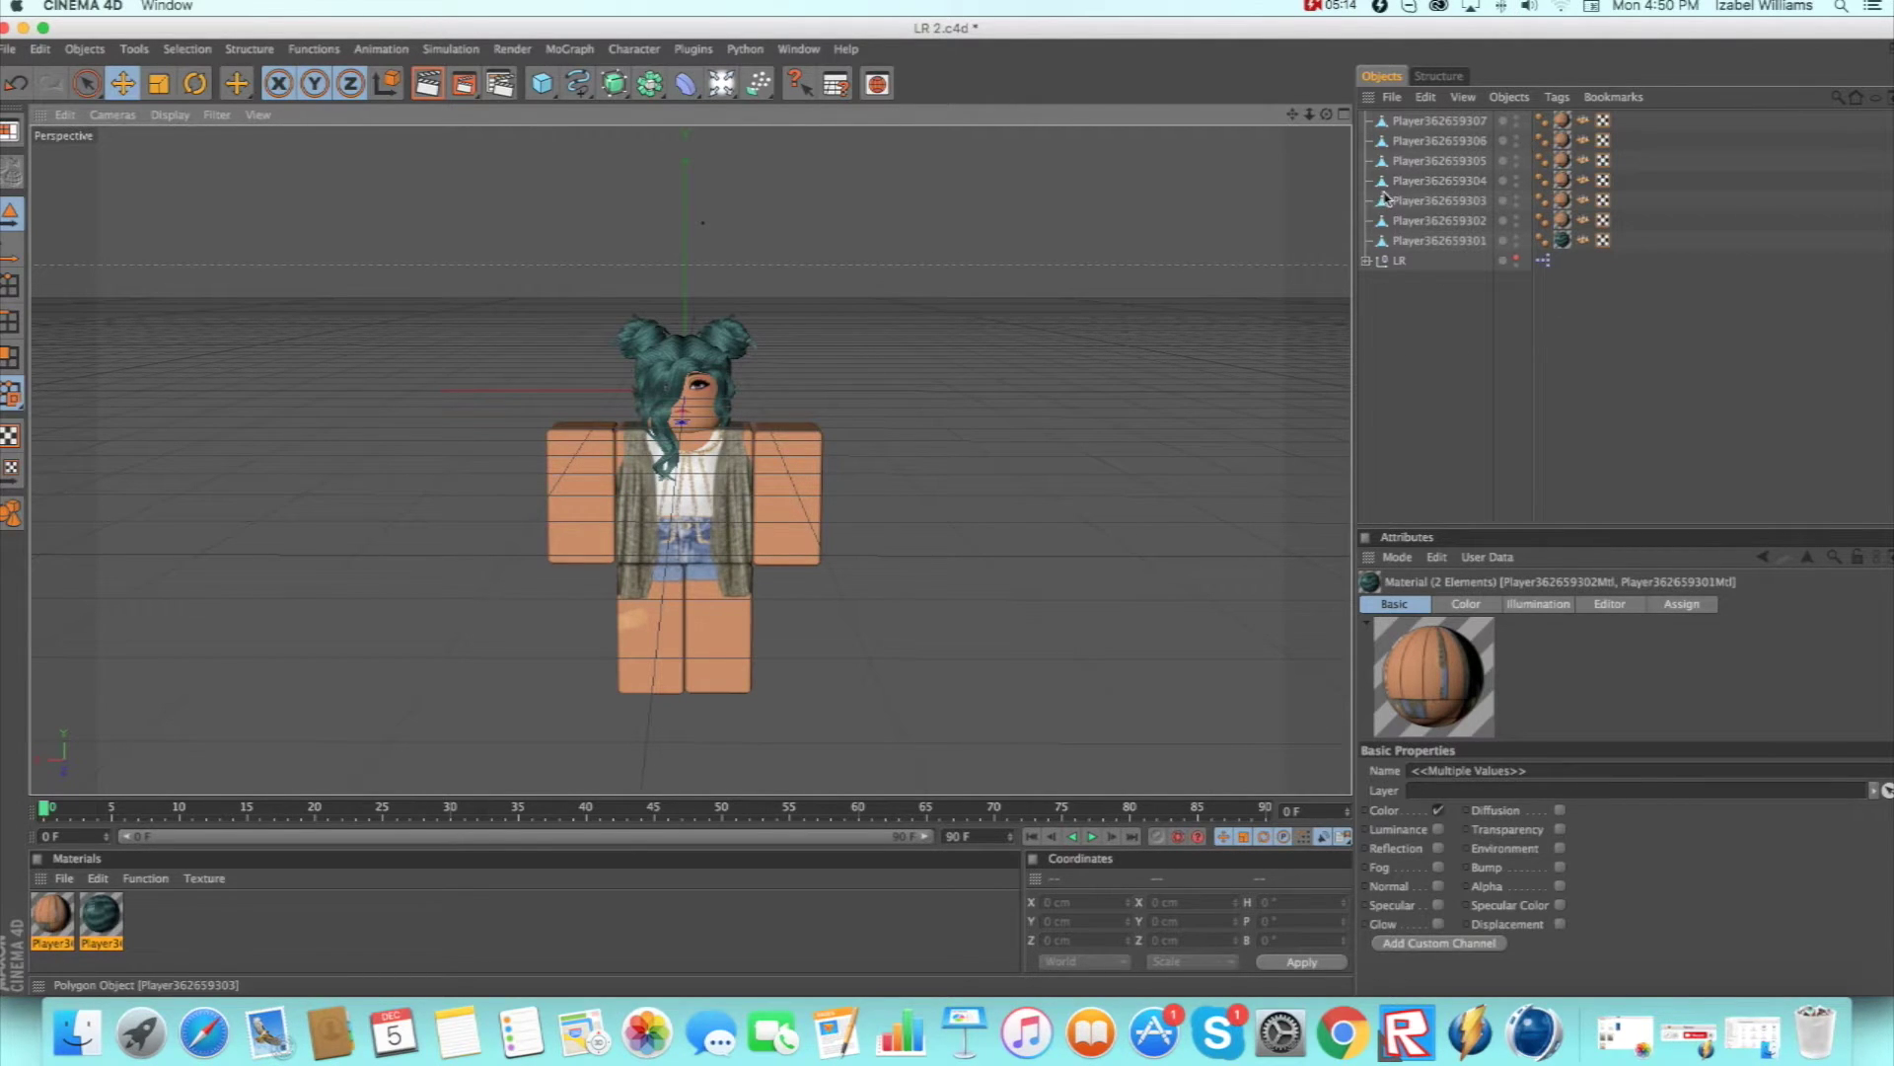
Dismiss the Gyazo upload error alert over the Object Manager.
left_click(1426, 241)
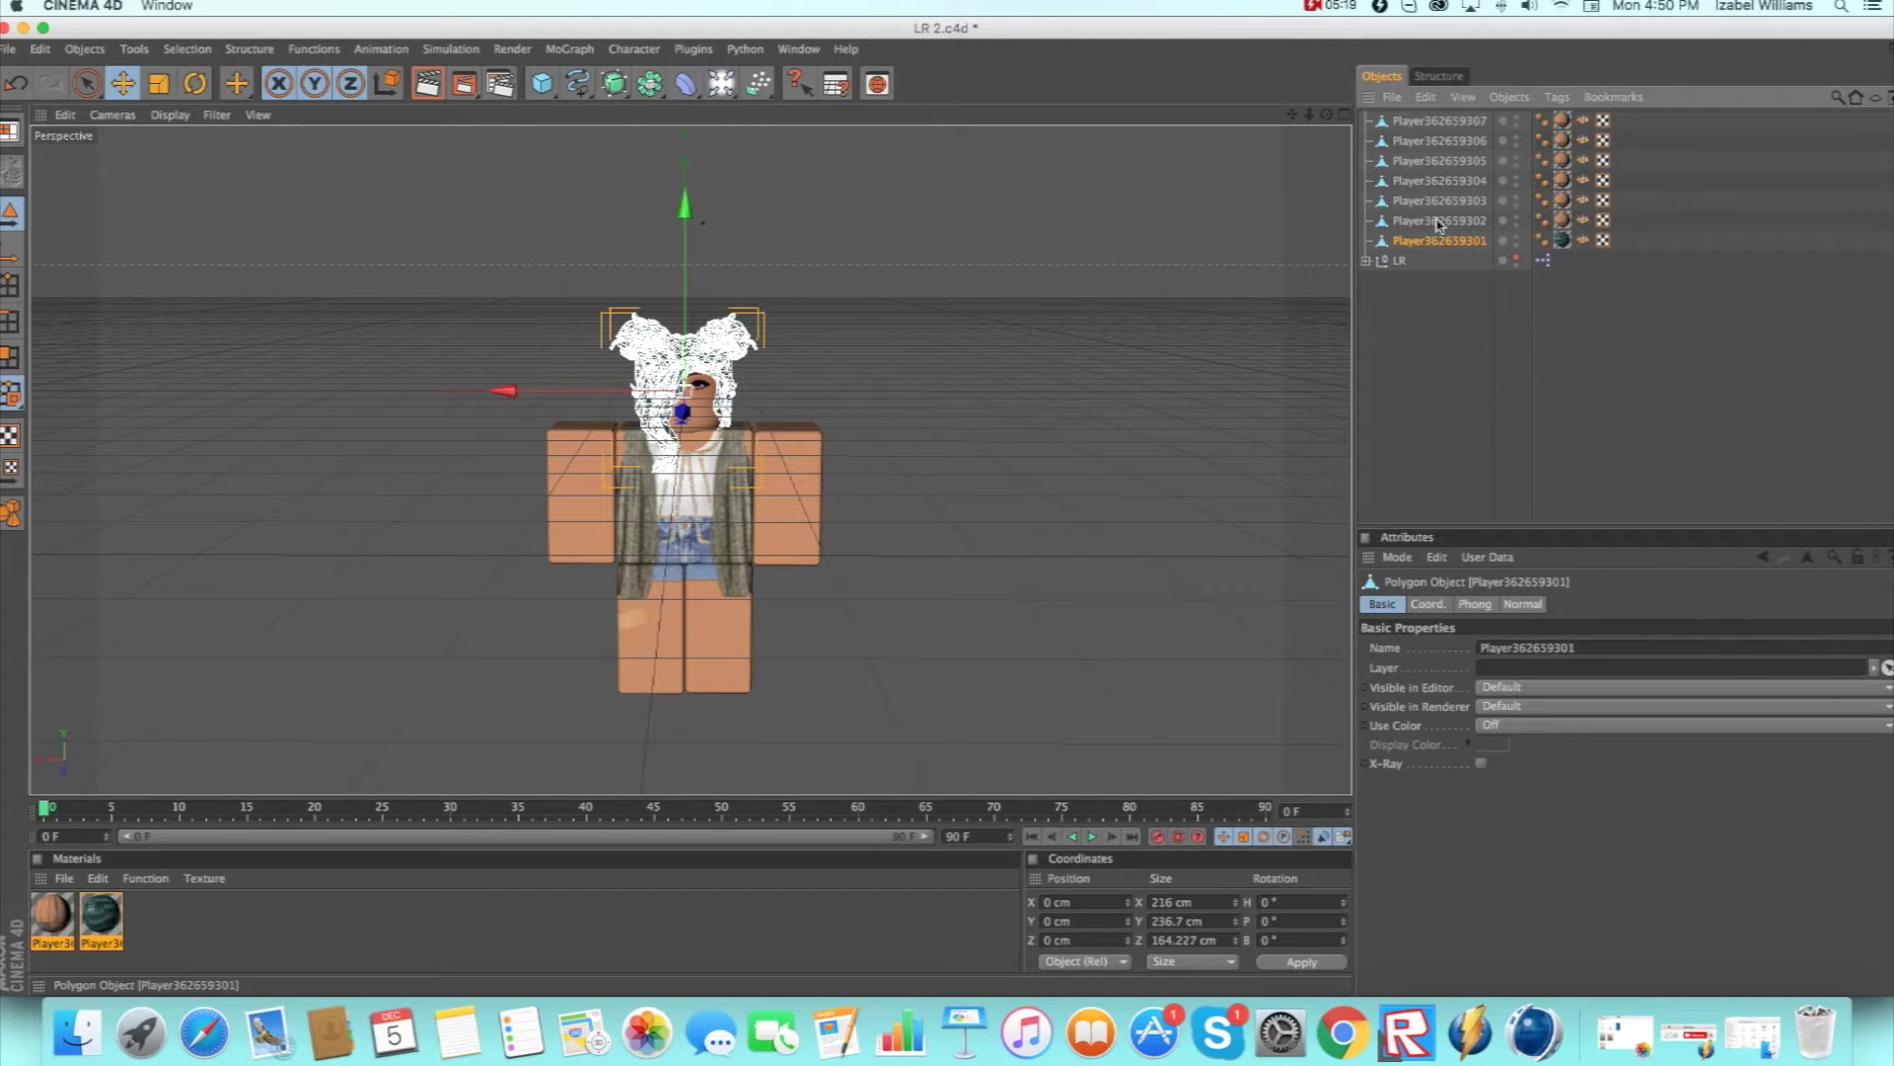
left_click(1477, 119)
left_click(893, 321)
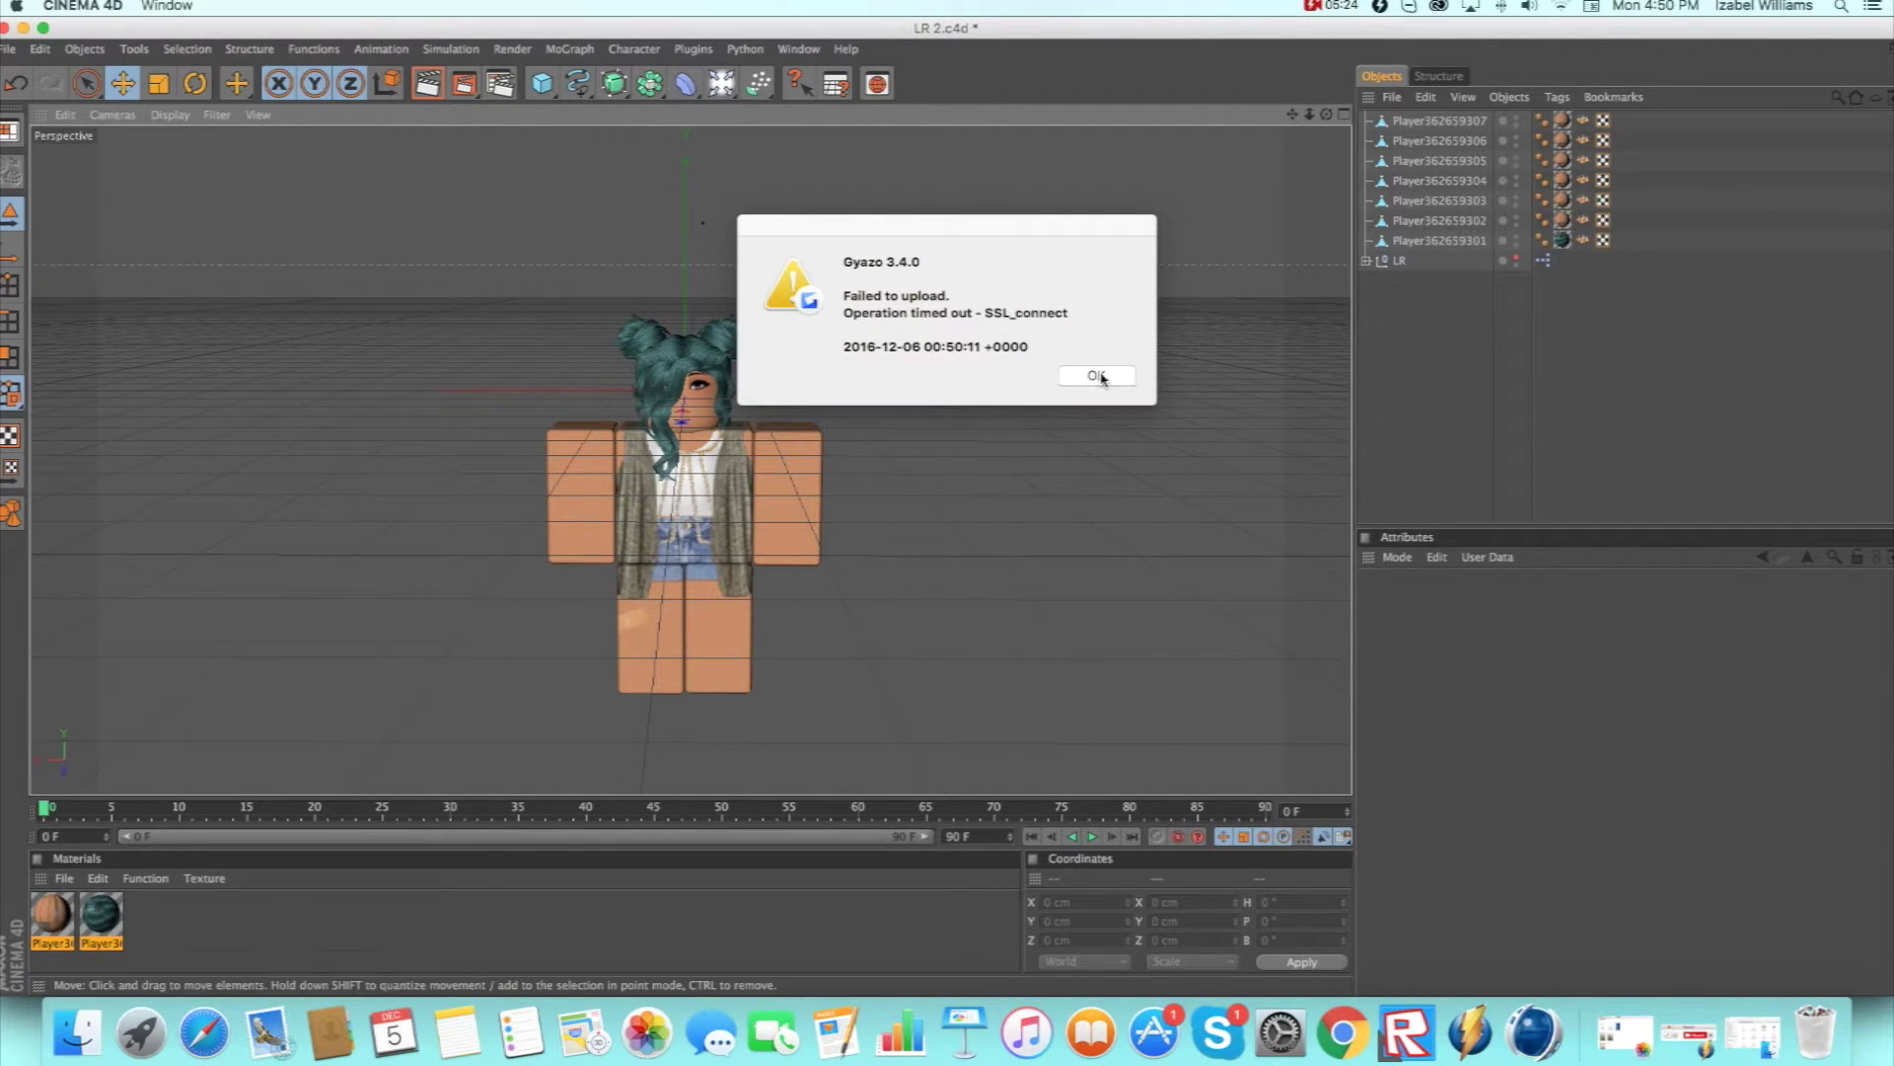
left_click(1098, 375)
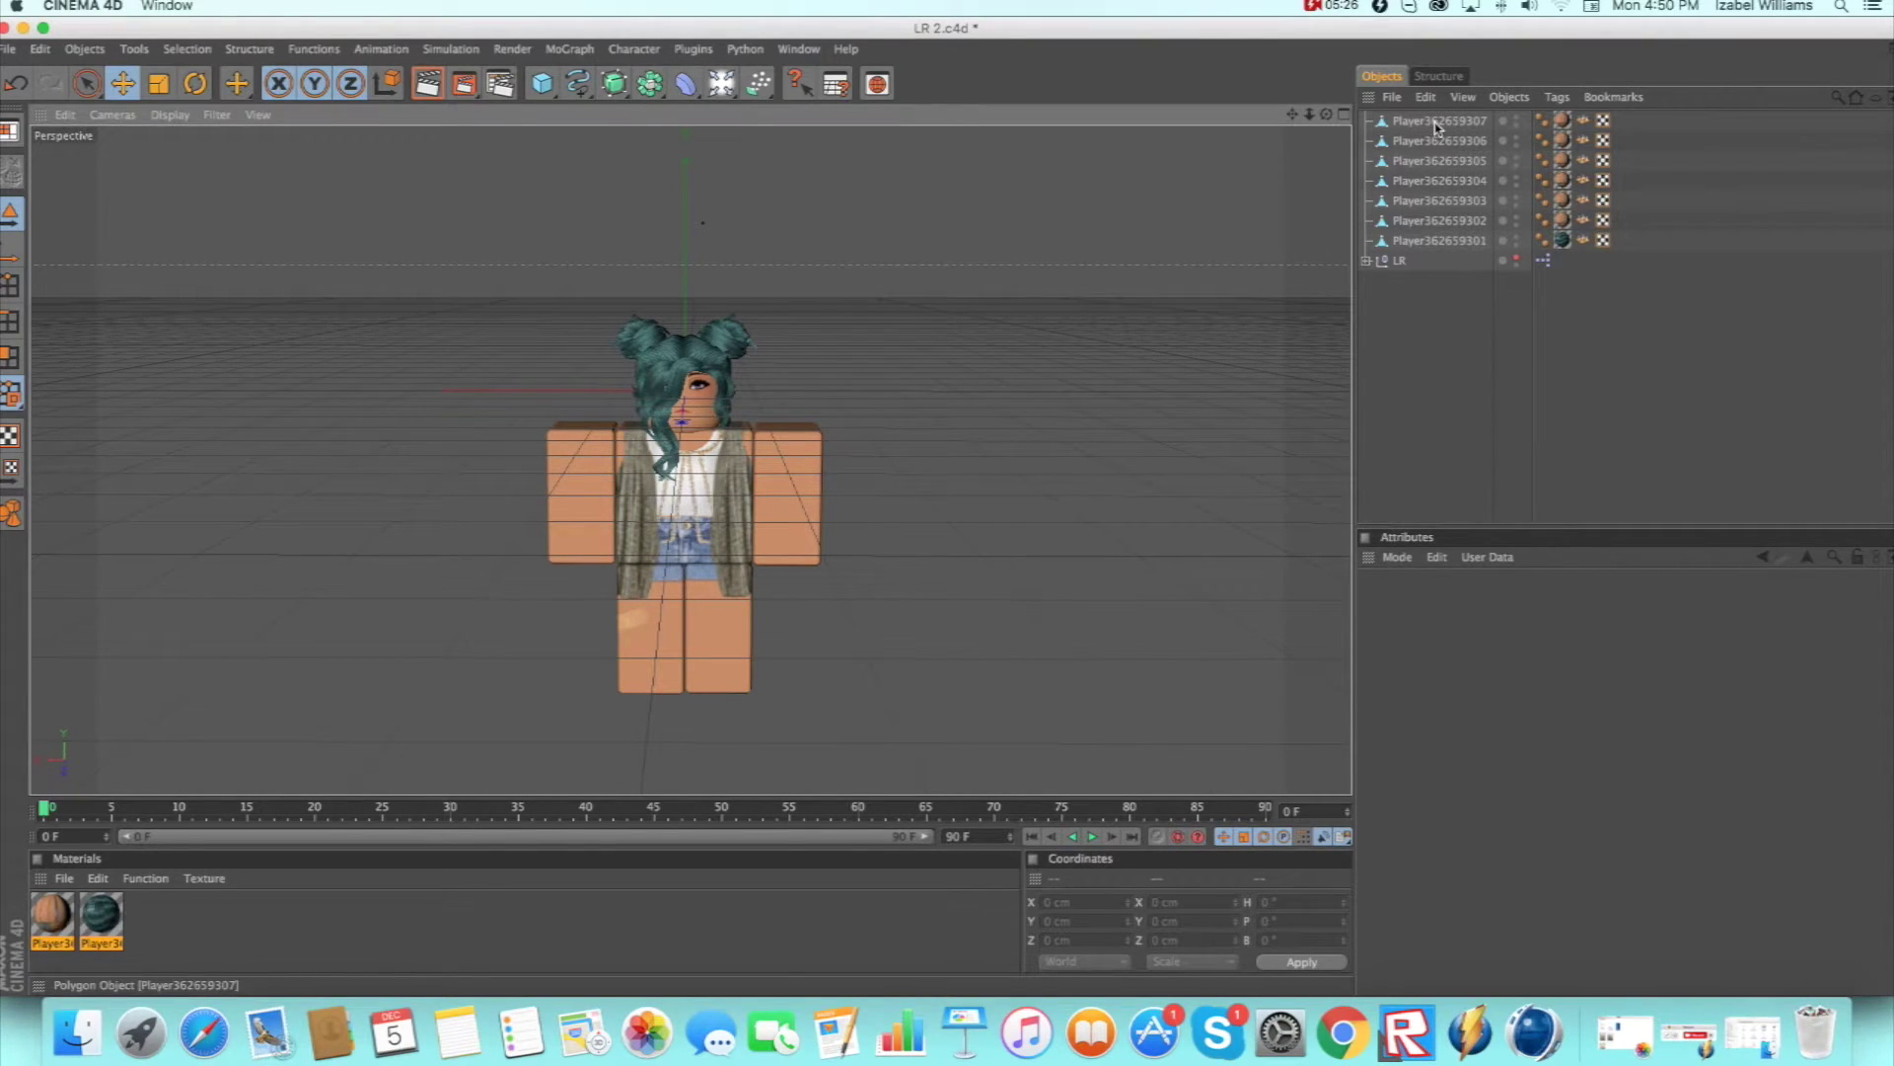
Locate the Player362659302 through Player362659306 rows in the Object Manager.
left_click(1451, 260)
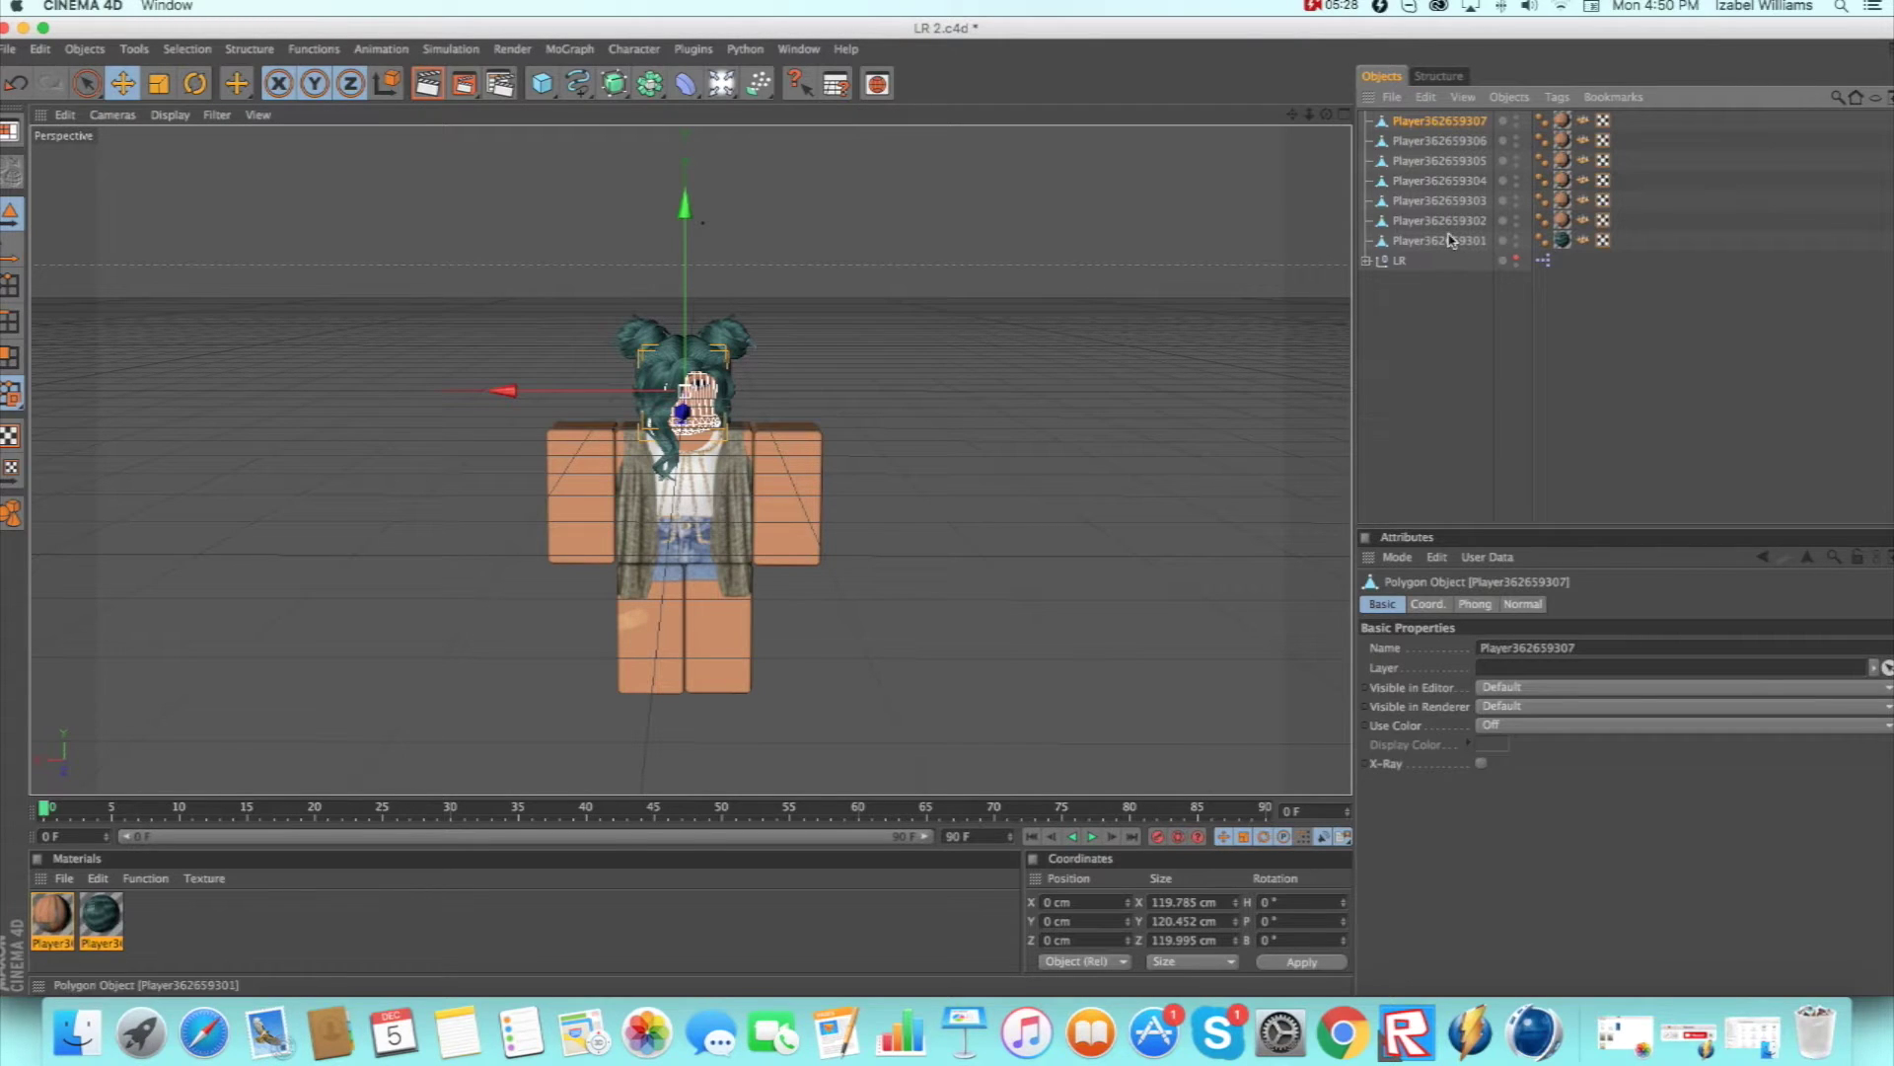
left_click(1450, 242)
left_click(1450, 128)
left_click(1464, 242)
left_click(1468, 122)
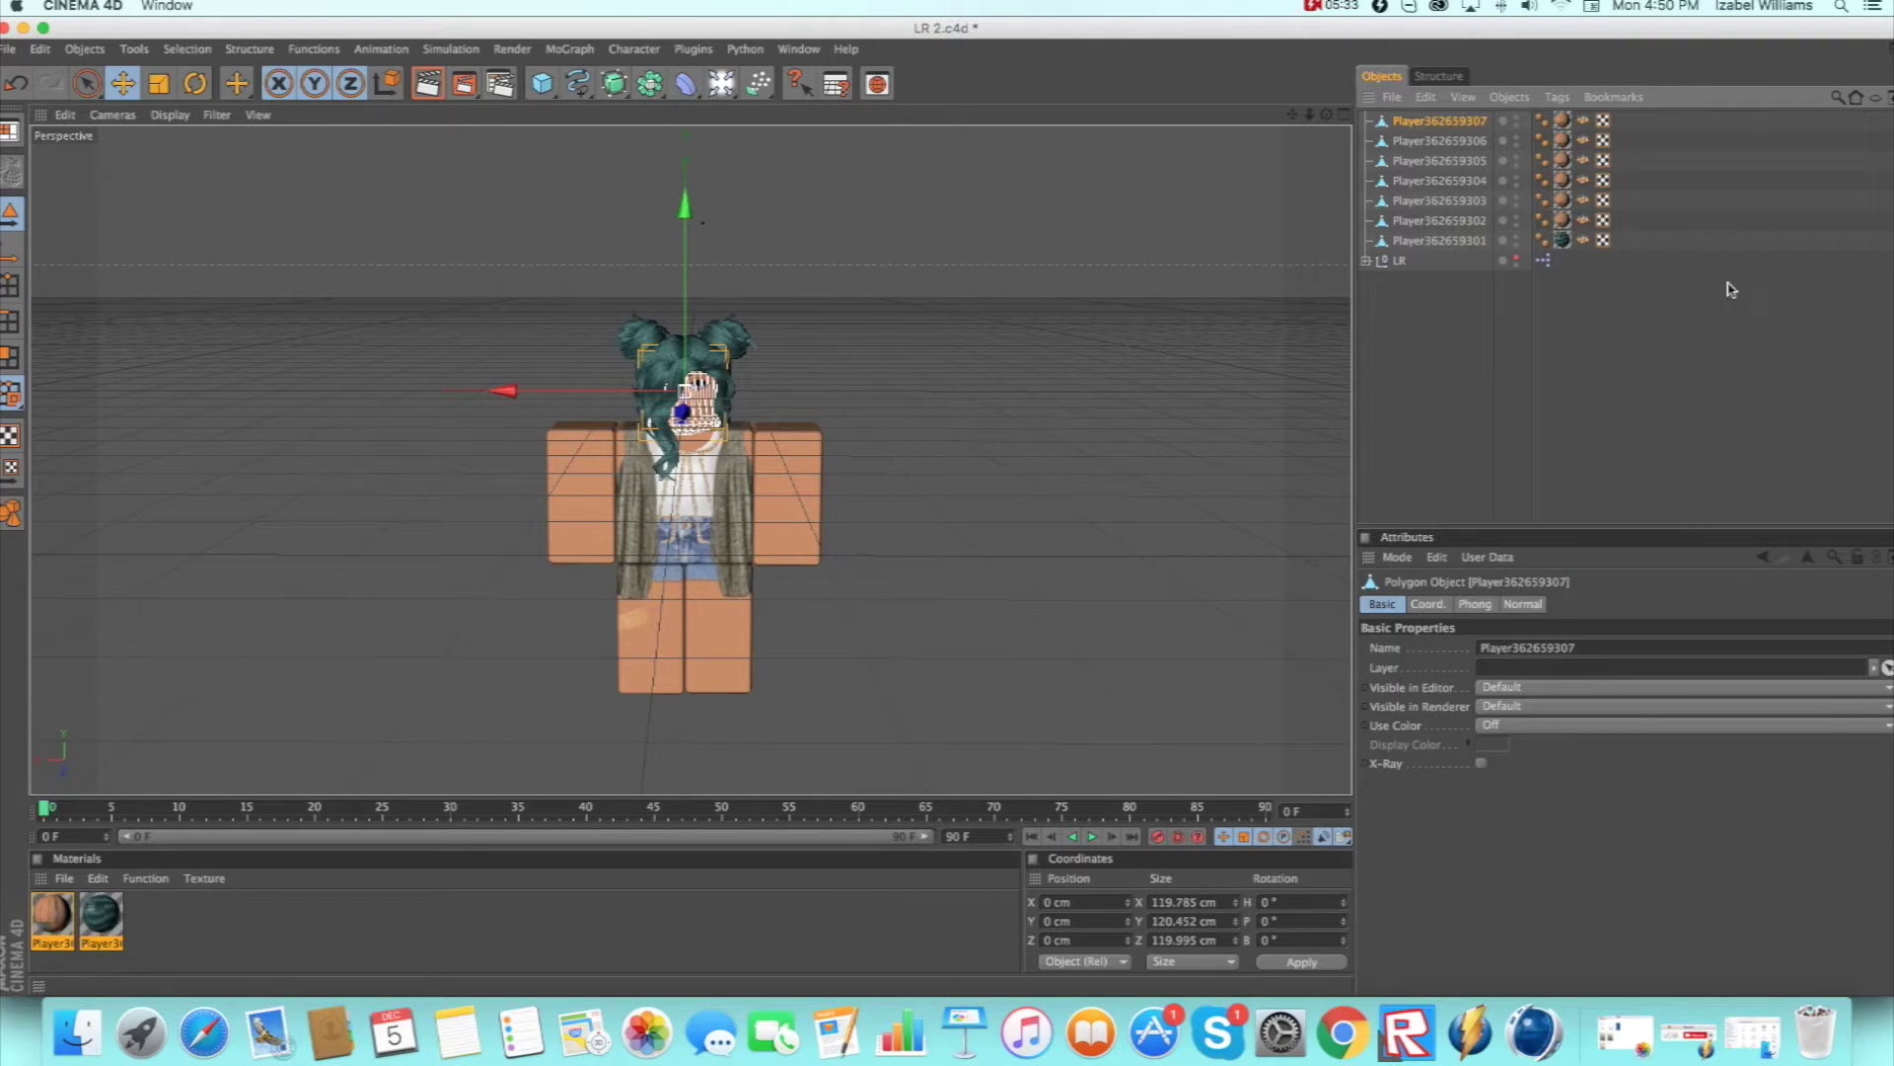
left_click(1722, 284)
left_click(1447, 223)
left_click(1446, 203)
left_click(1448, 184)
left_click(1451, 164)
left_click(1453, 144)
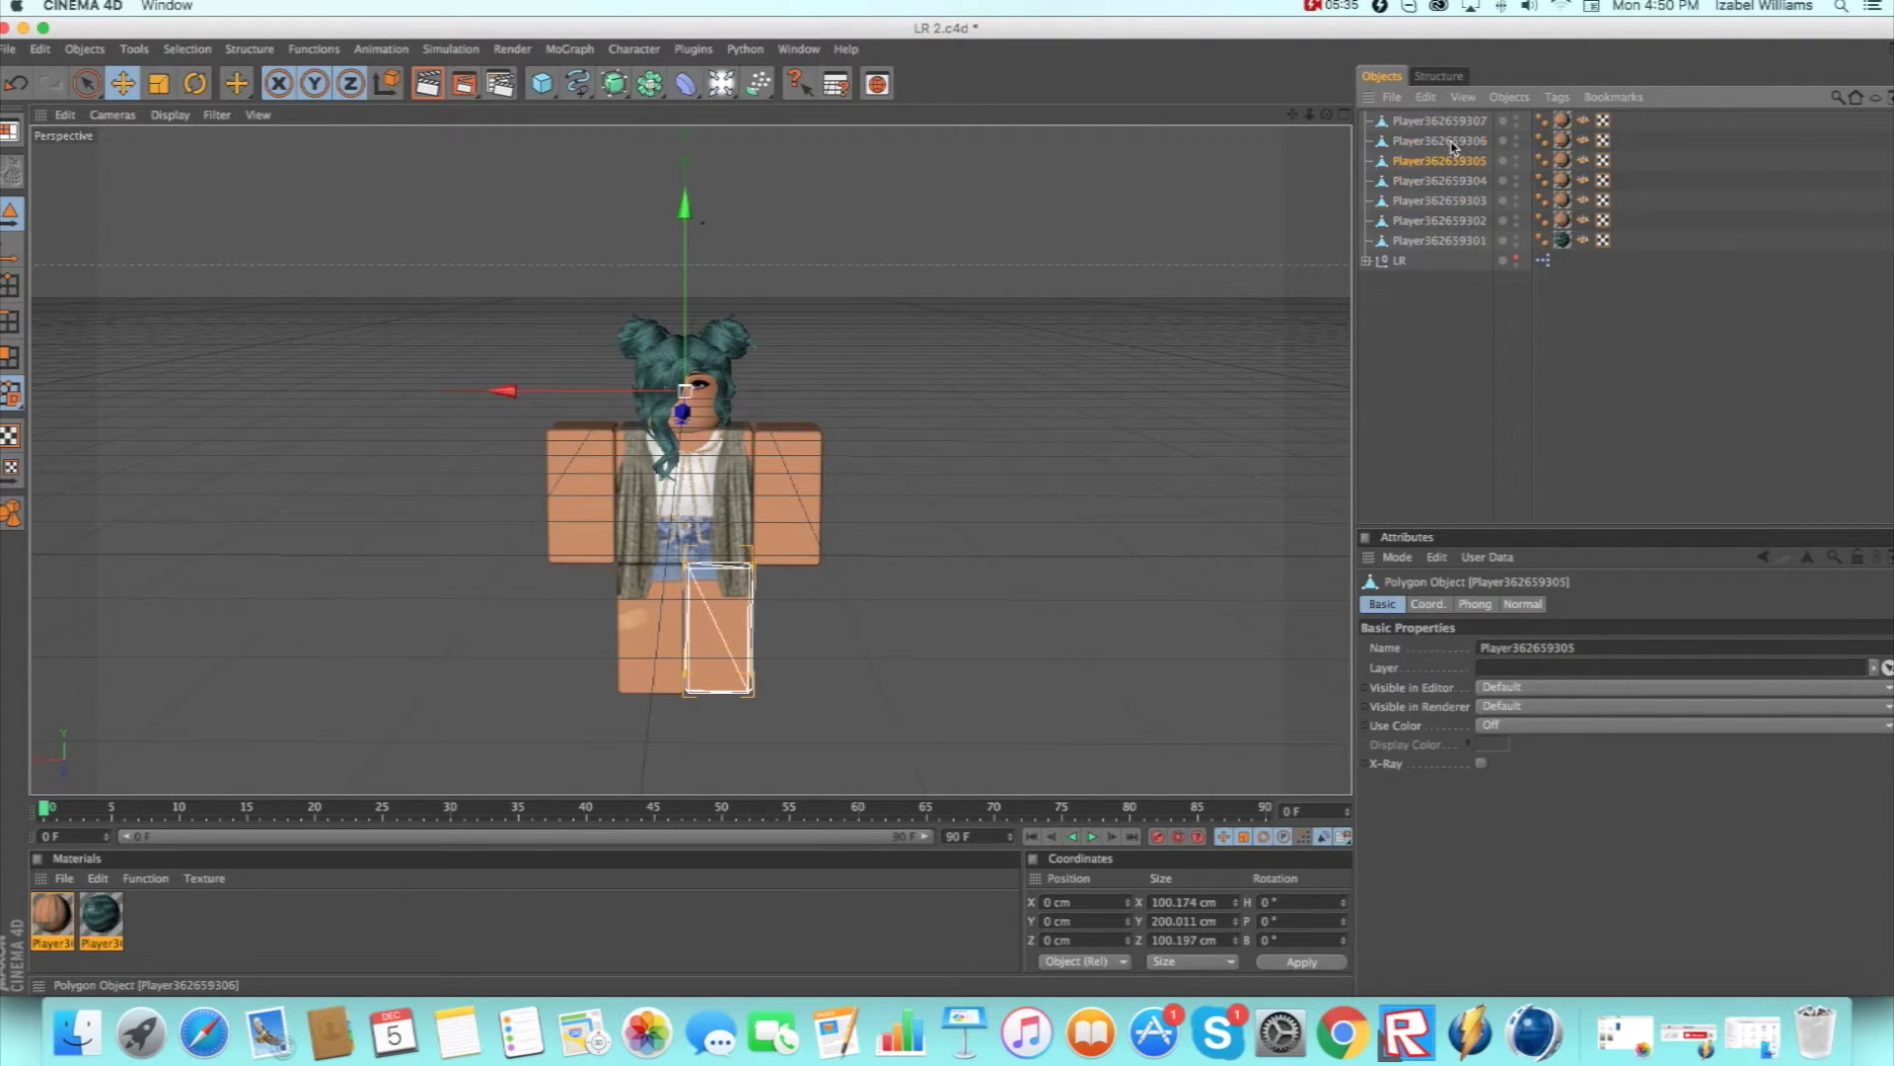
left_click(1618, 306)
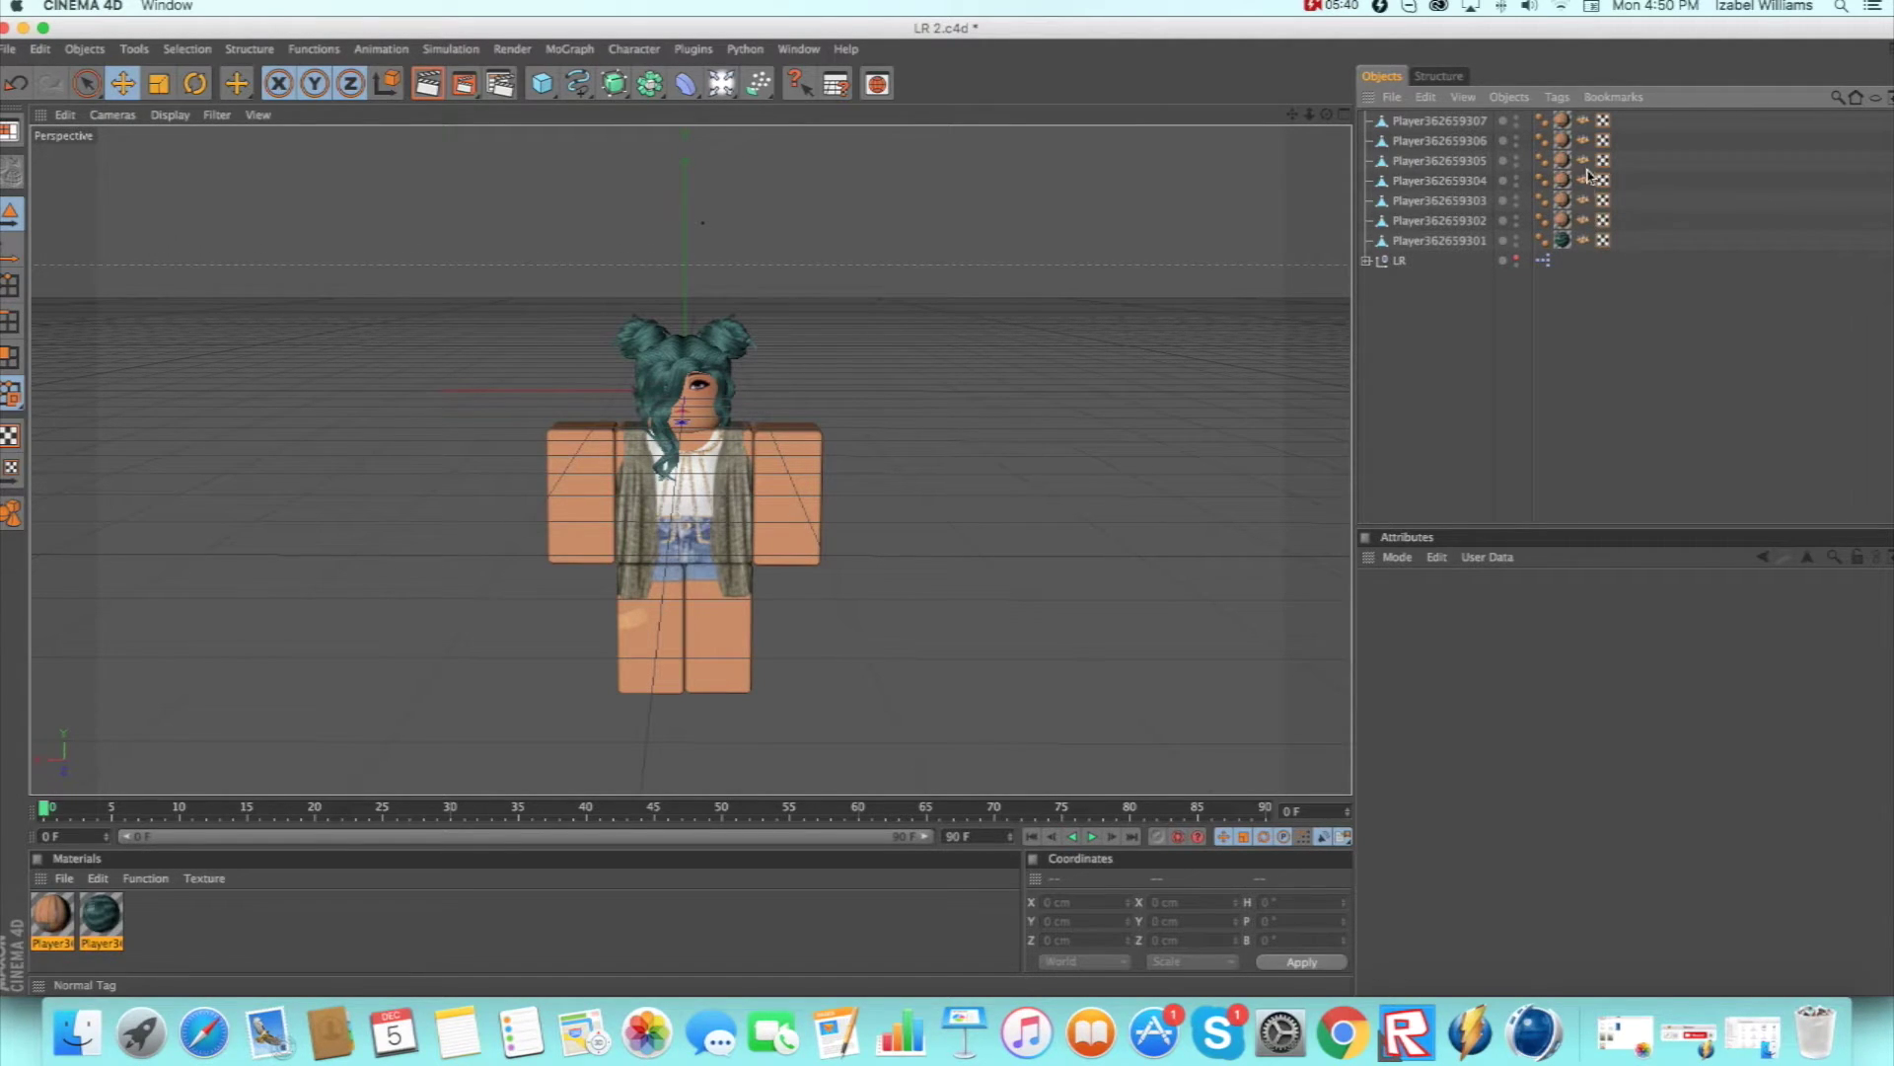
Select the Normal and Phong tags on Player362659302 through Player362659306.
left_click(1583, 140)
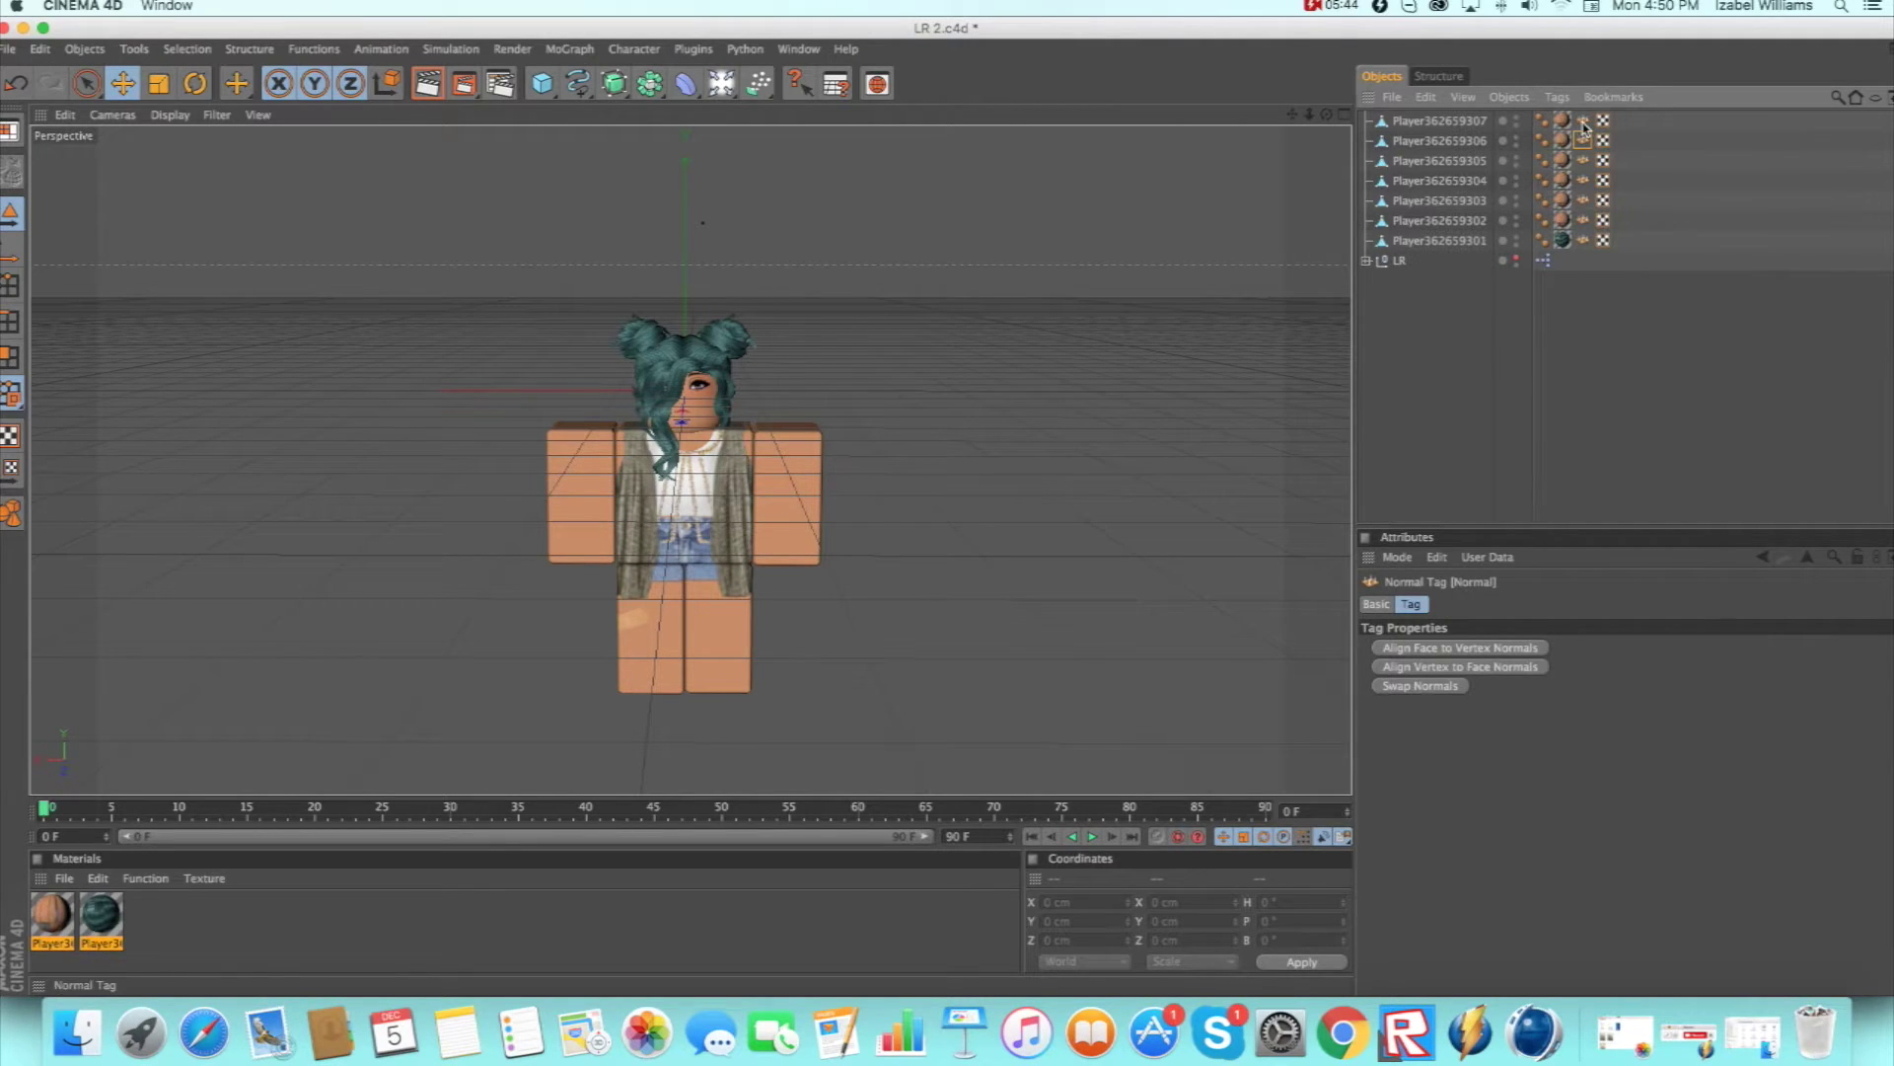
left_click(1583, 160, "shift")
left_click(1583, 179, "shift")
left_click(1583, 199, "shift")
left_click(1583, 220, "shift")
left_click(1542, 219, "shift")
left_click(1542, 199, "shift")
left_click(1542, 179, "shift")
left_click(1542, 160, "shift")
left_click(1542, 140, "shift")
Delete the selected Phong and Normal tags, then select objects Player362659302–306.
key("Delete")
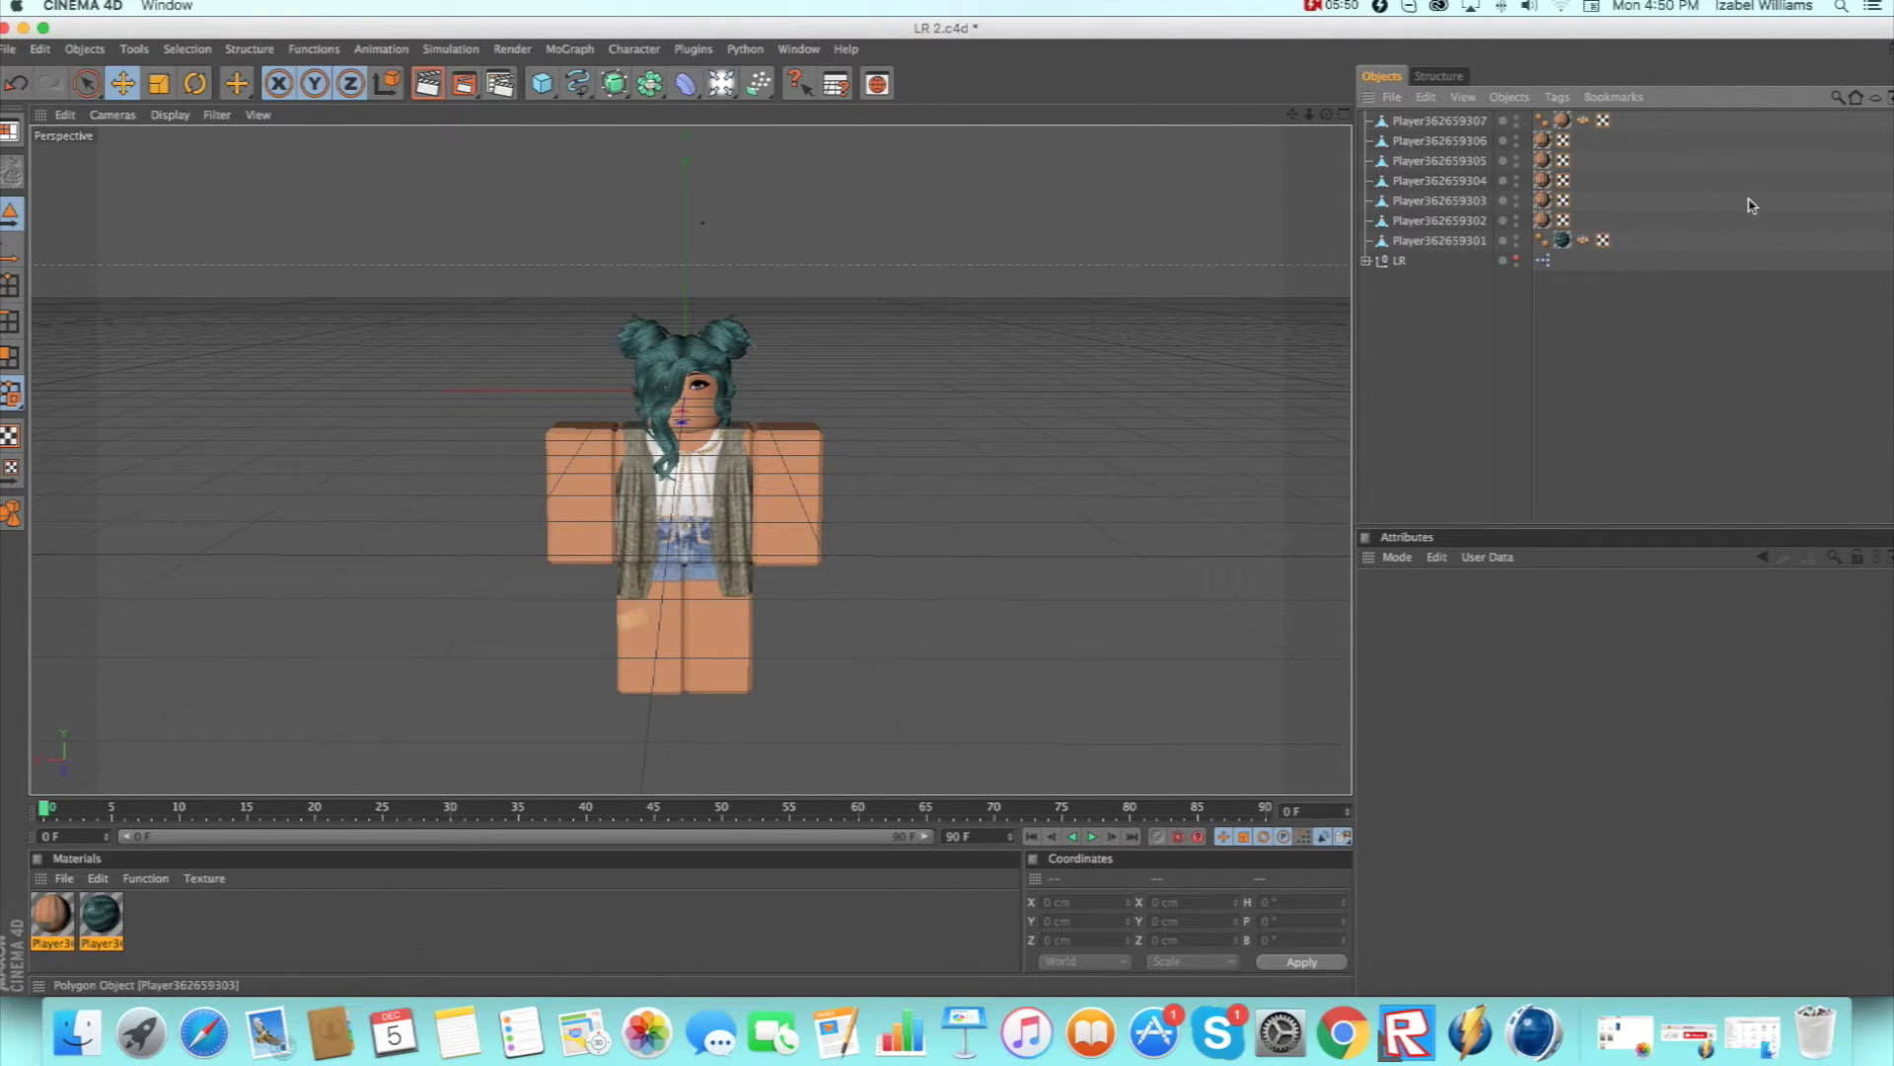
left_click(1448, 221)
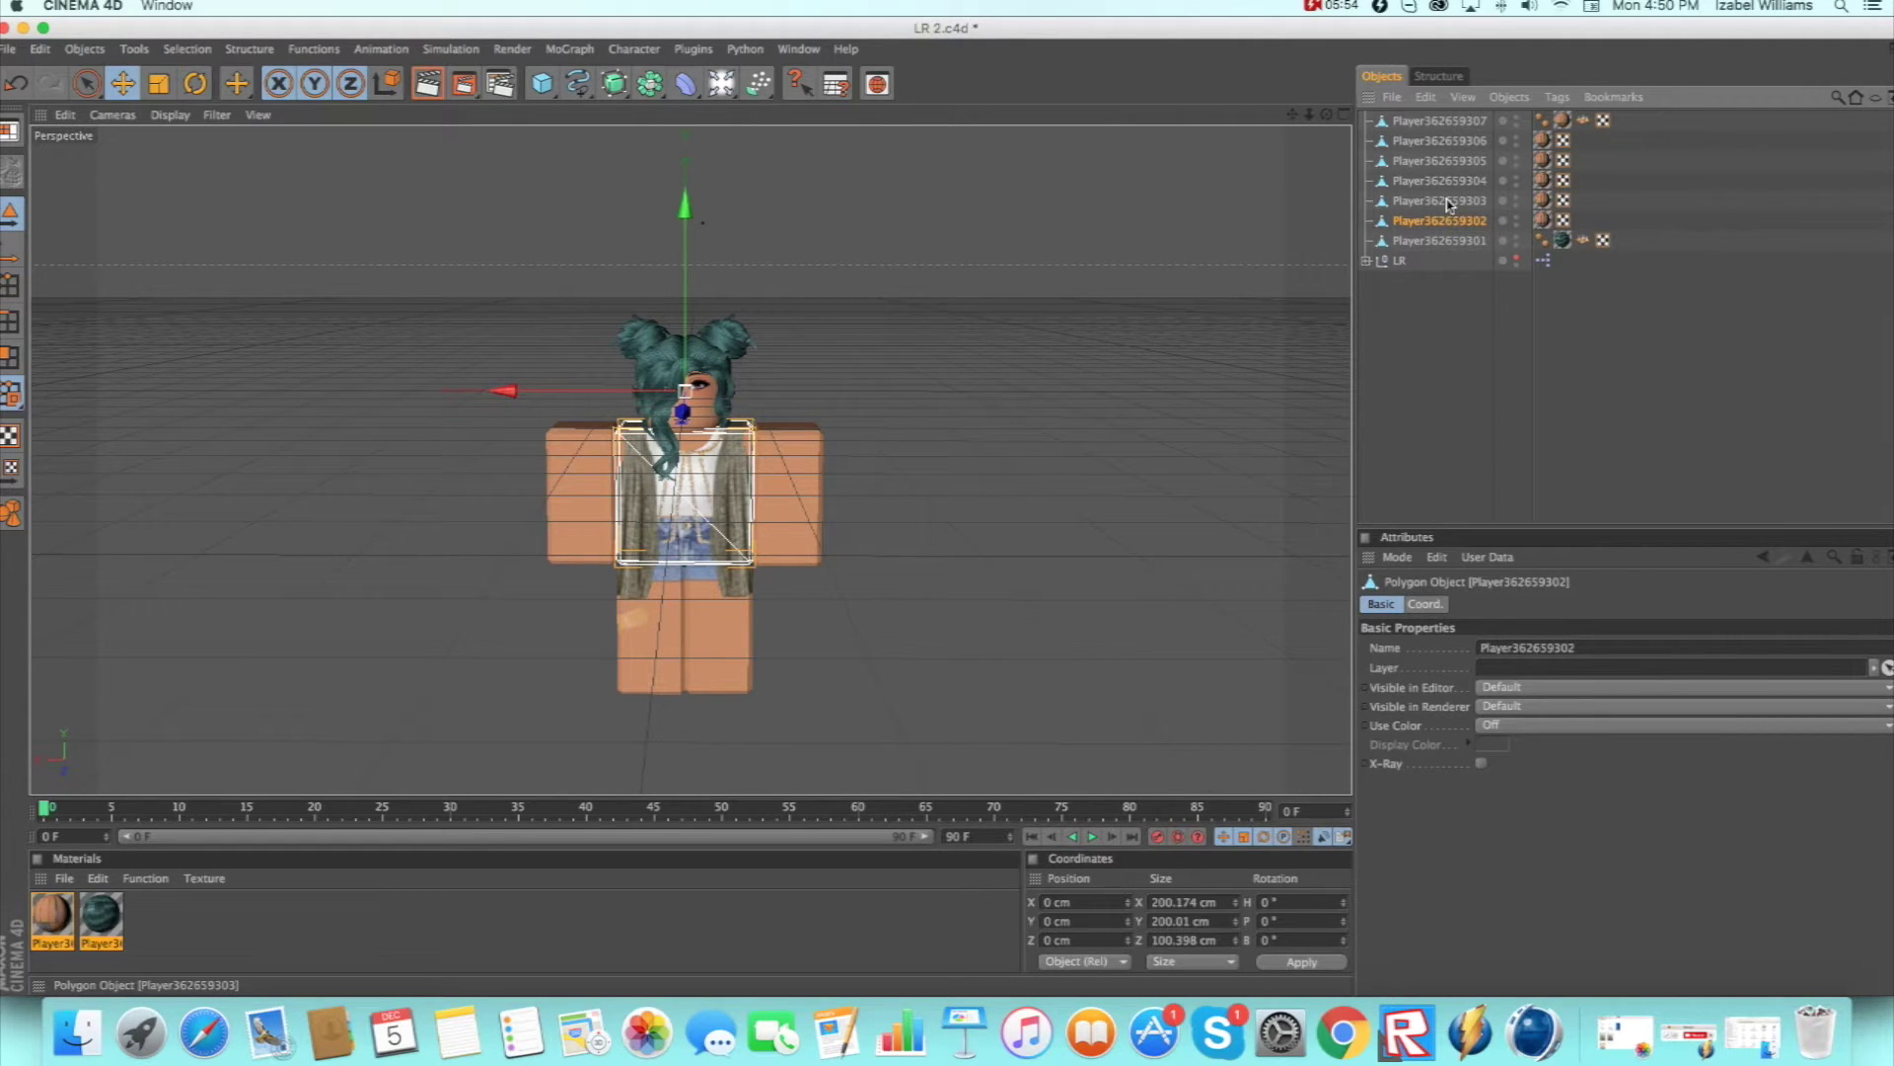
left_click(1448, 200, "ctrl")
left_click(1448, 180, "ctrl")
left_click(1448, 160, "ctrl")
left_click(1449, 141, "ctrl")
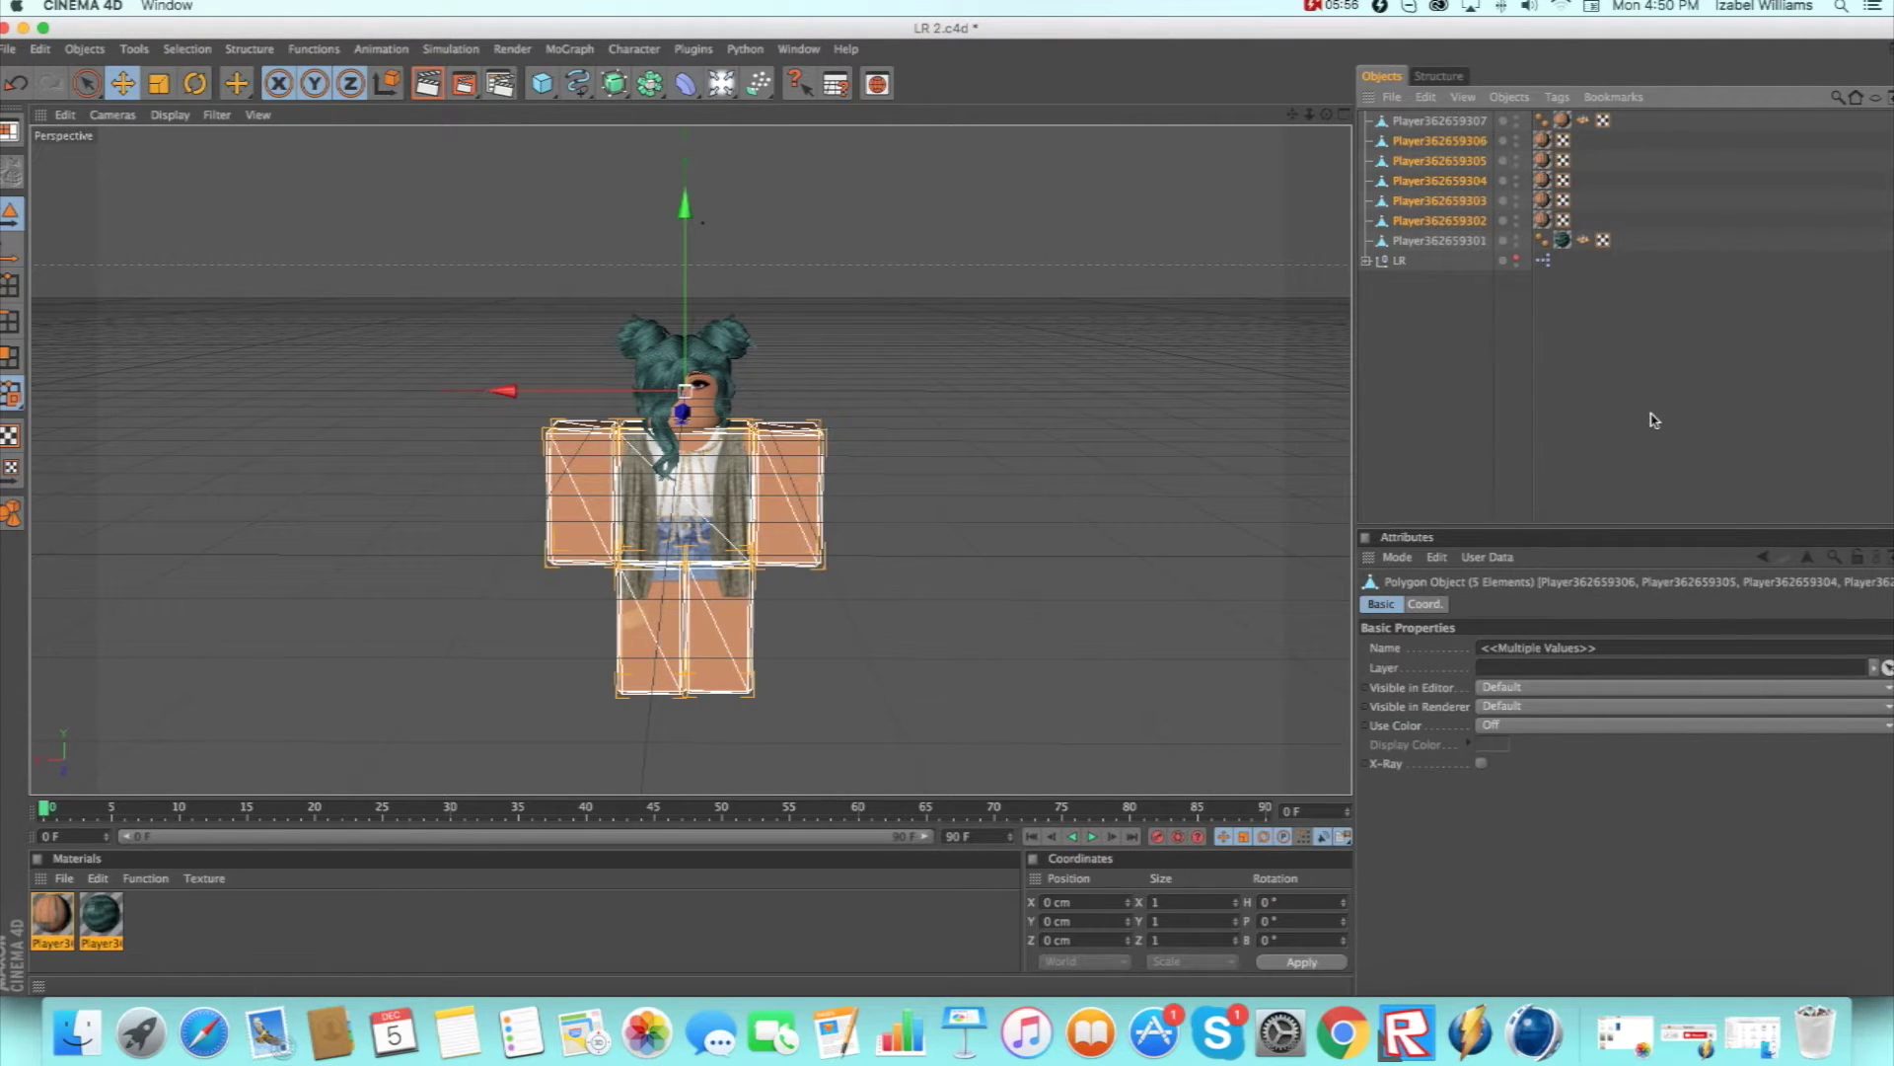
Subdivide the five body parts with Subdivision 3, cancelling the Untriangulate dialog.
key("s")
key("u")
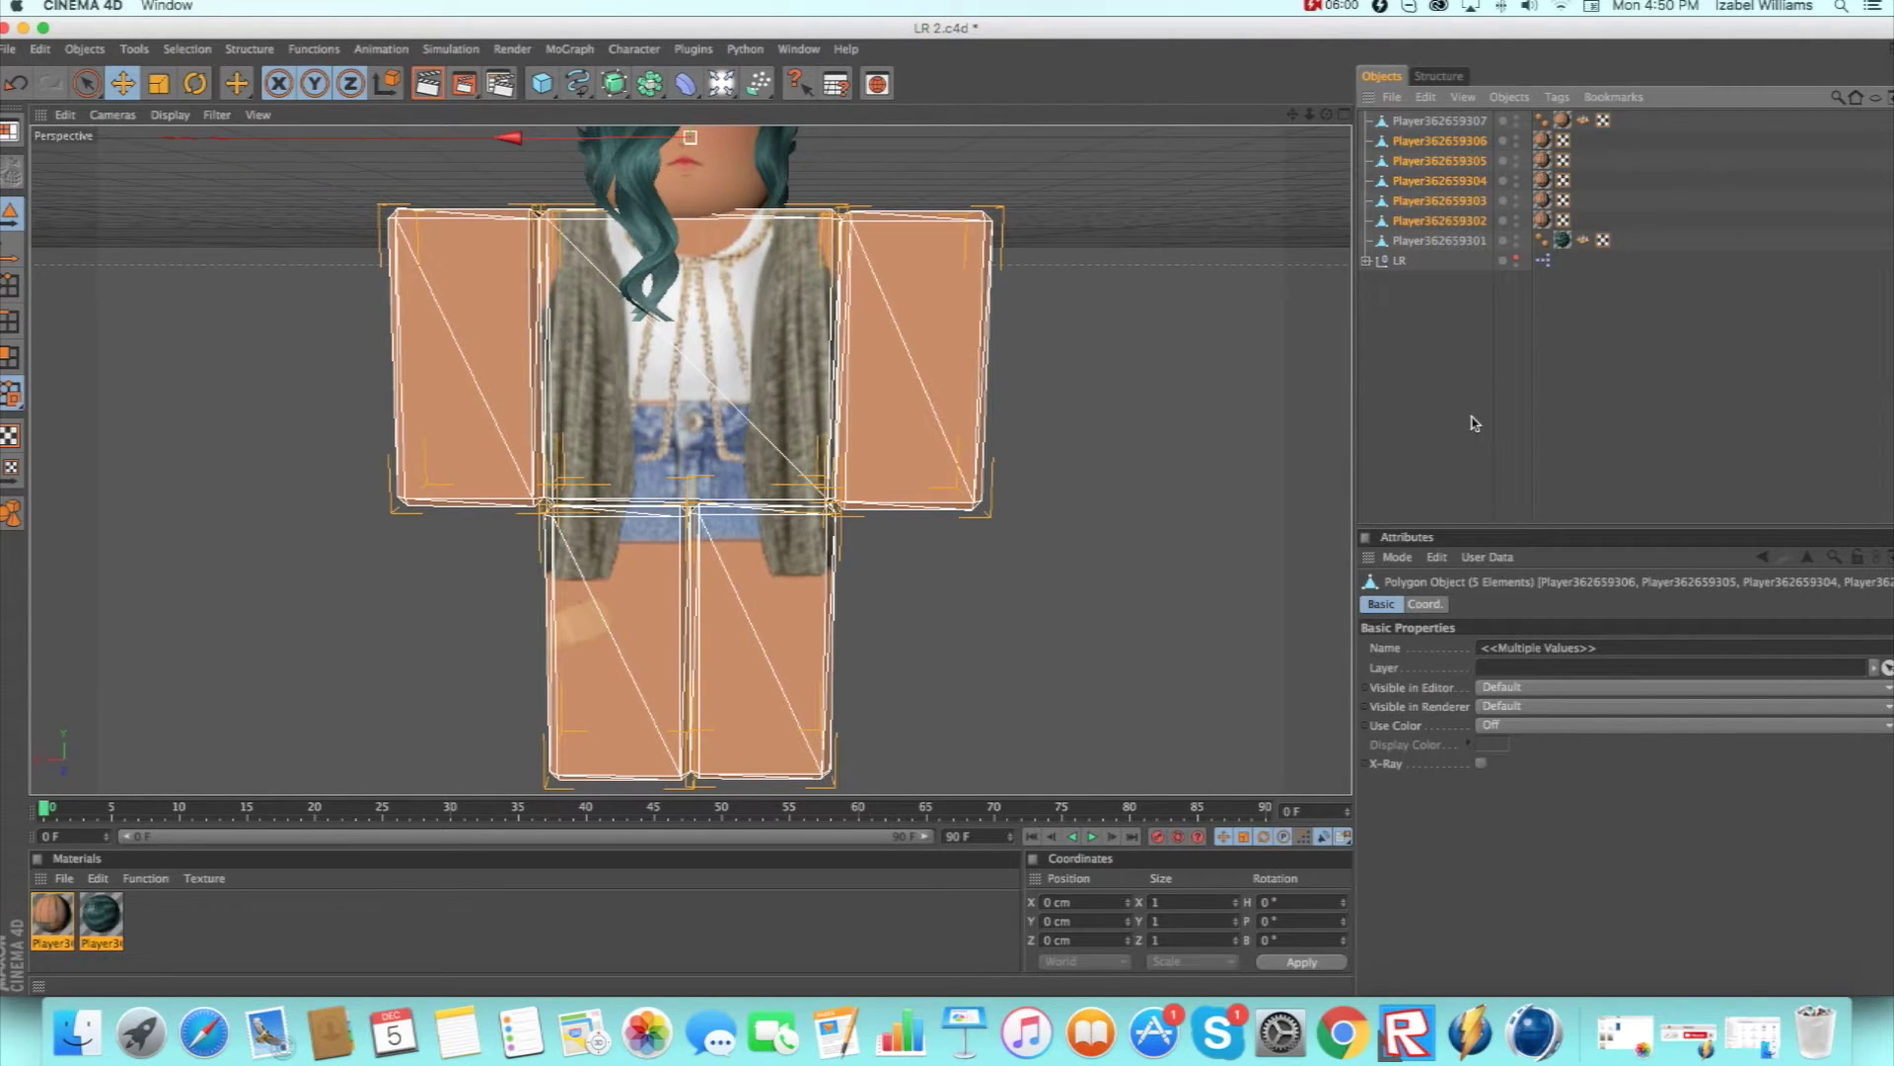
key("u")
key("u")
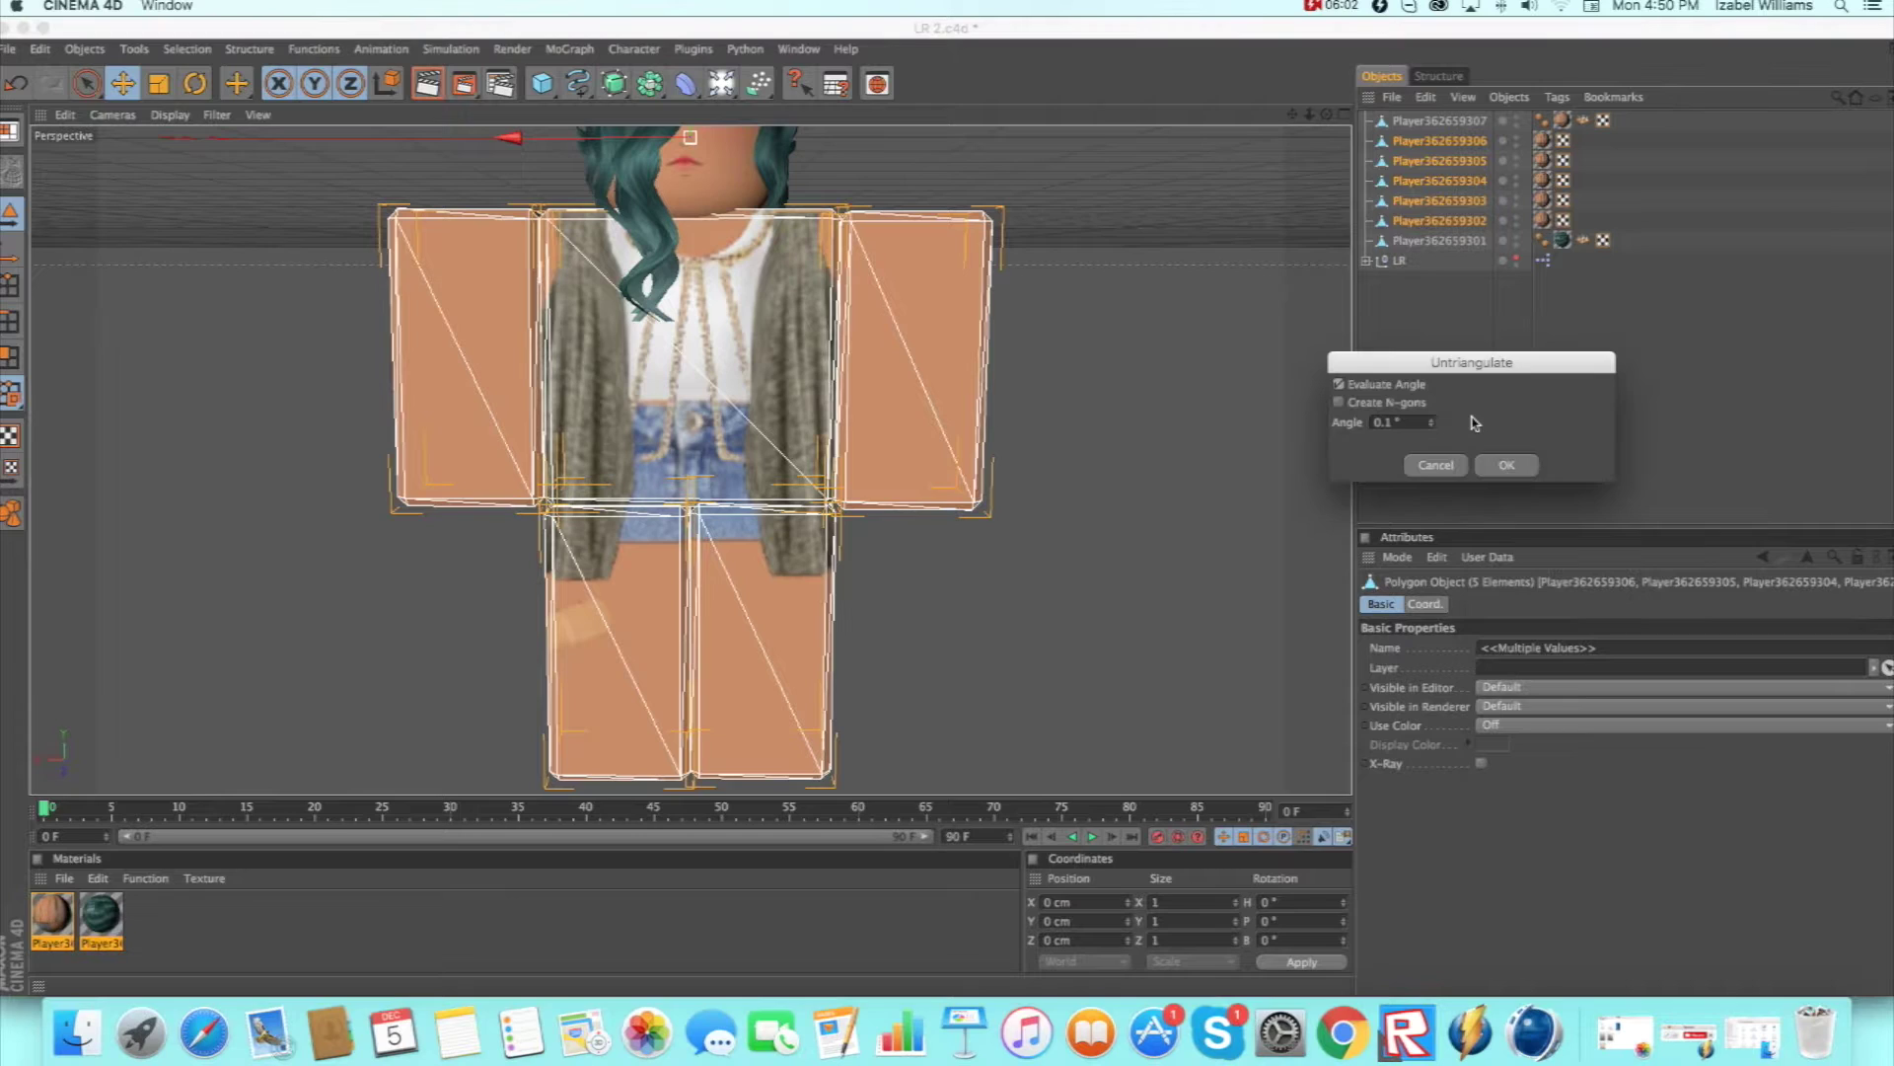
left_click(1429, 468)
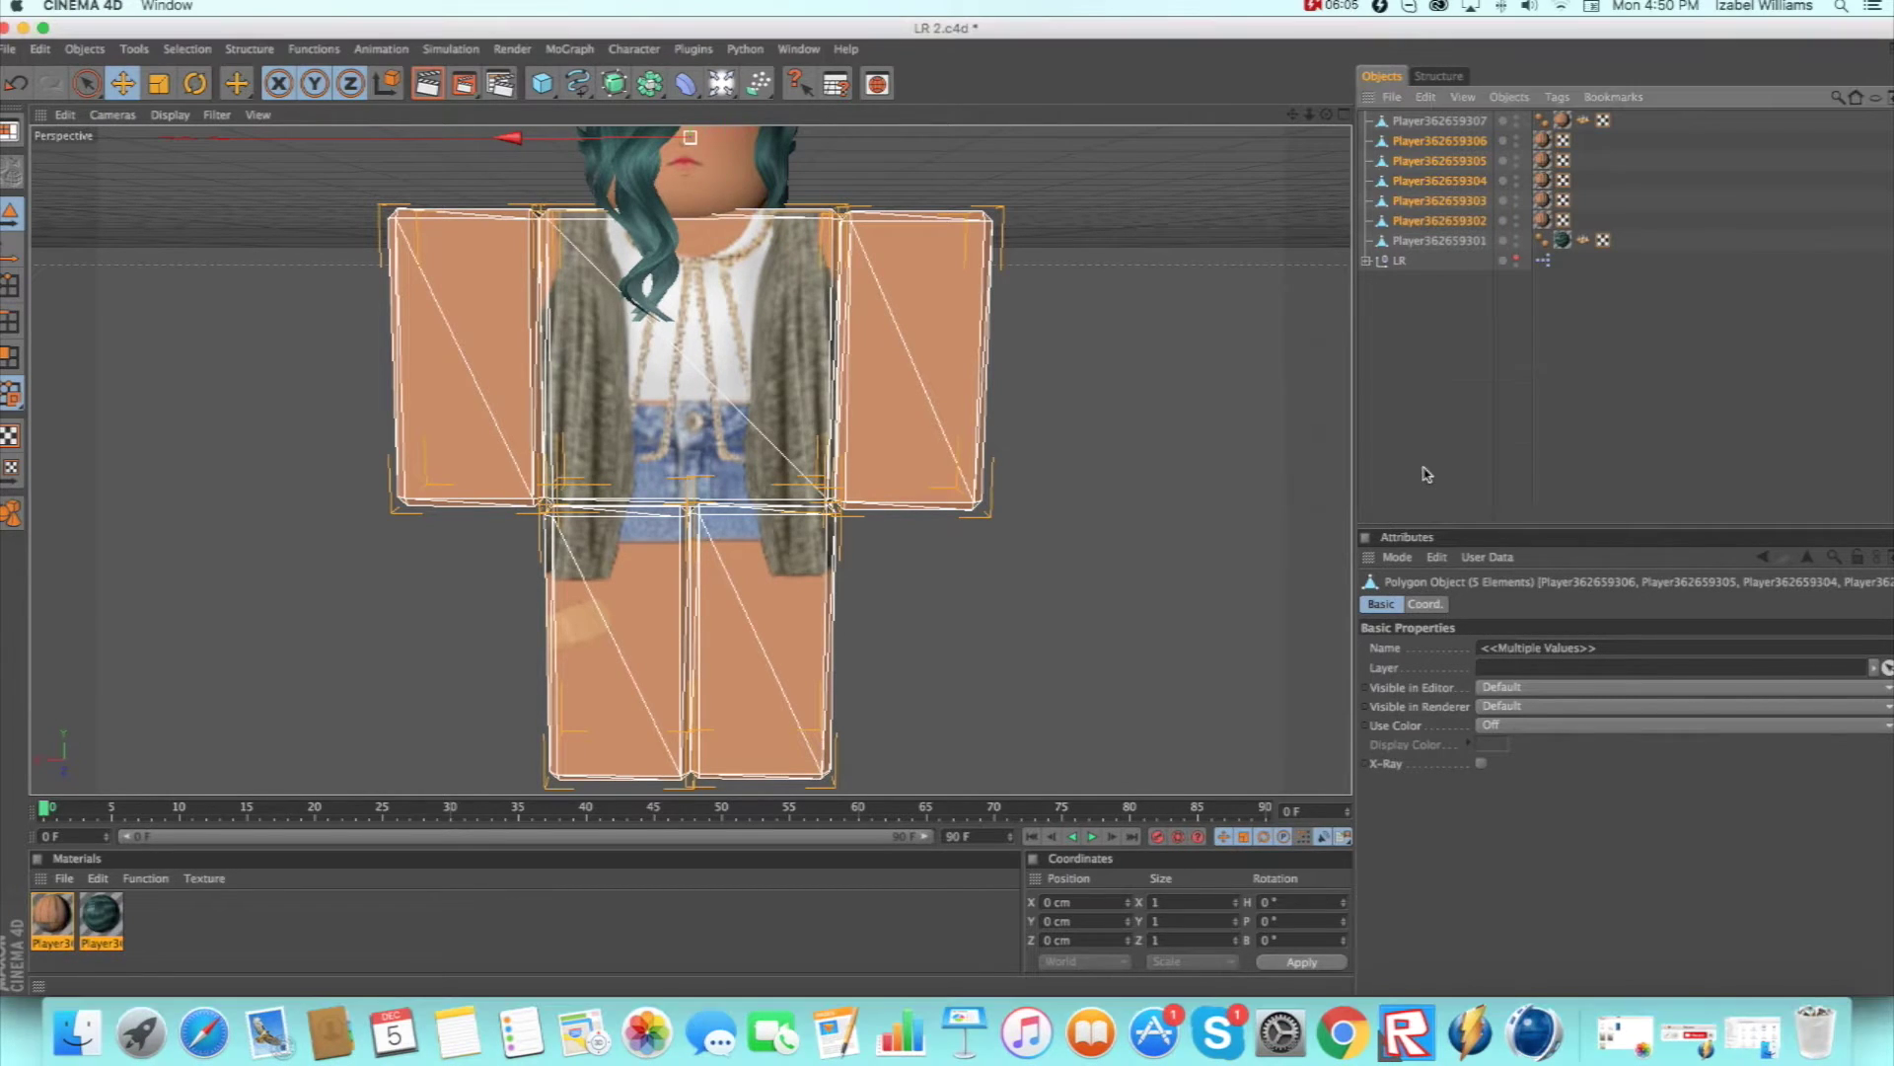
key("u")
key("s")
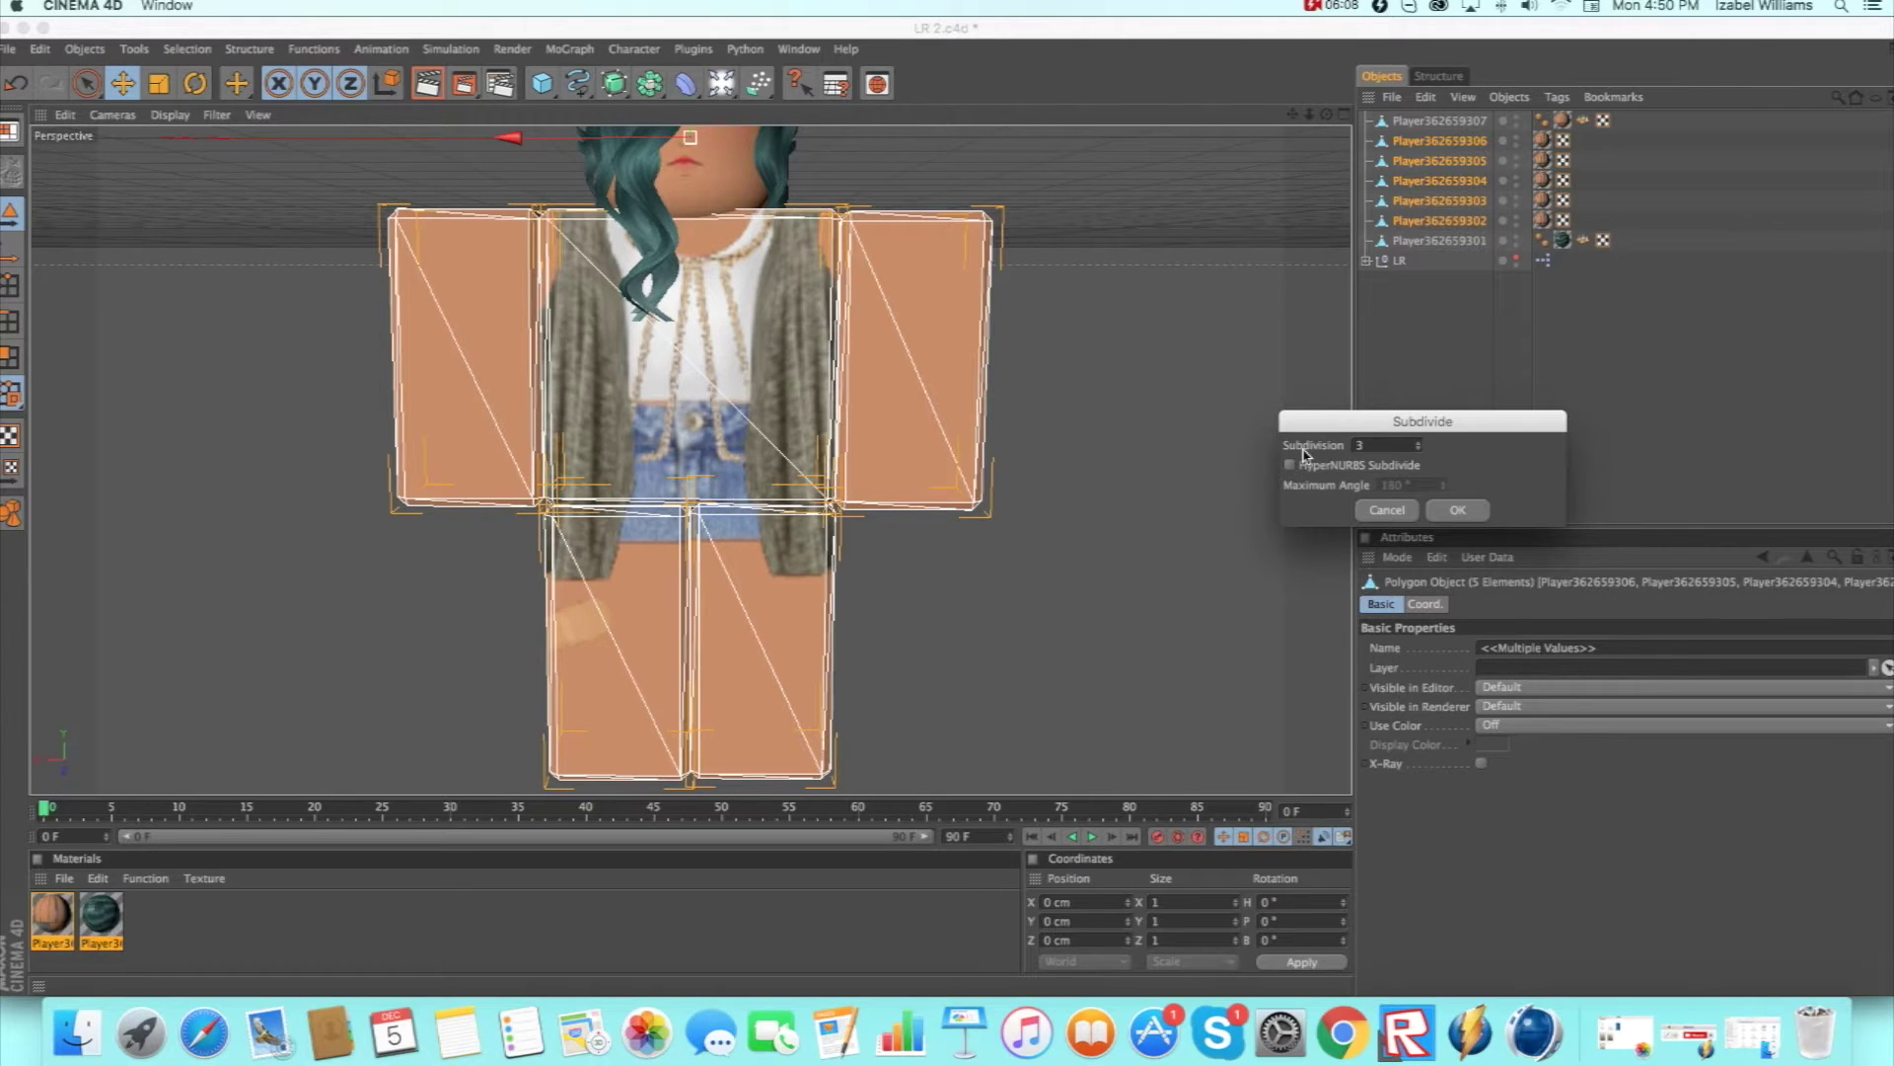
left_click(1470, 519)
left_click(1227, 507)
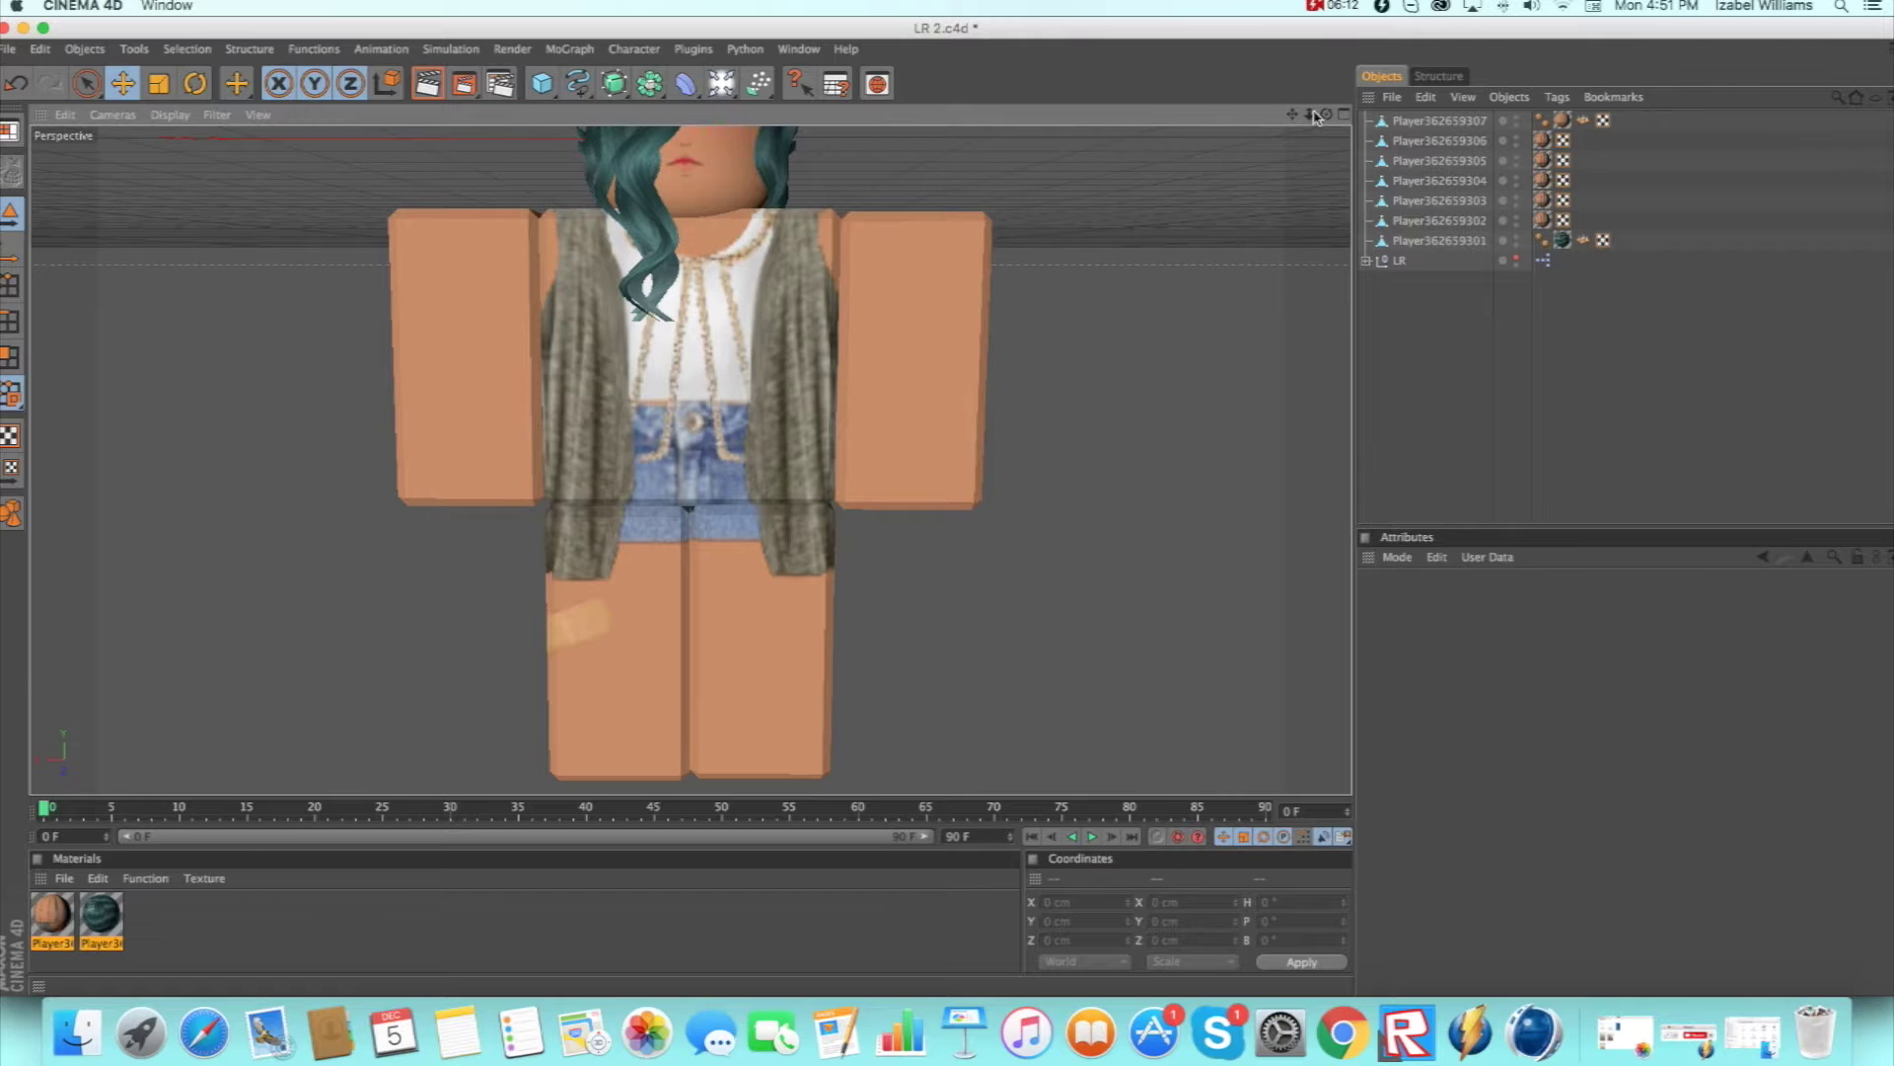
scroll(1283, 203, "down", 5)
scroll(1282, 203, "up", 2)
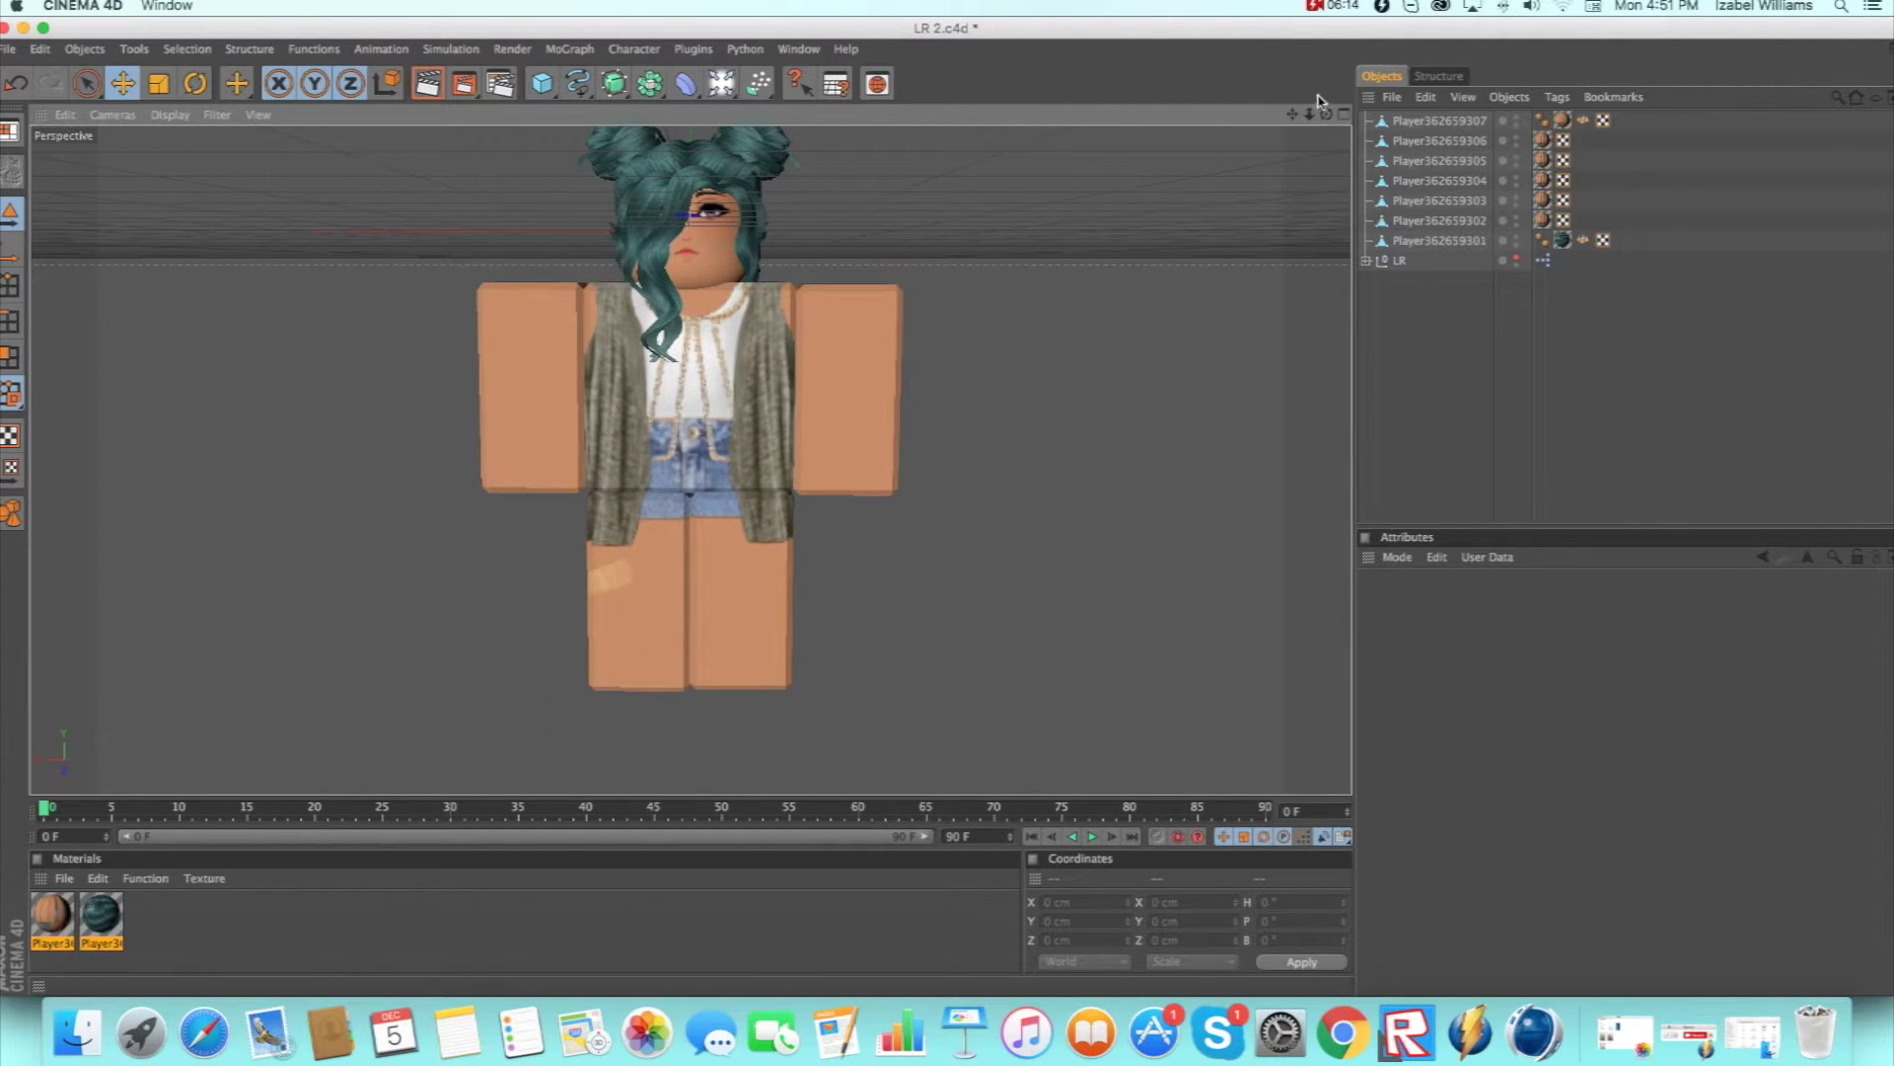
scroll(1281, 217, "down", 3)
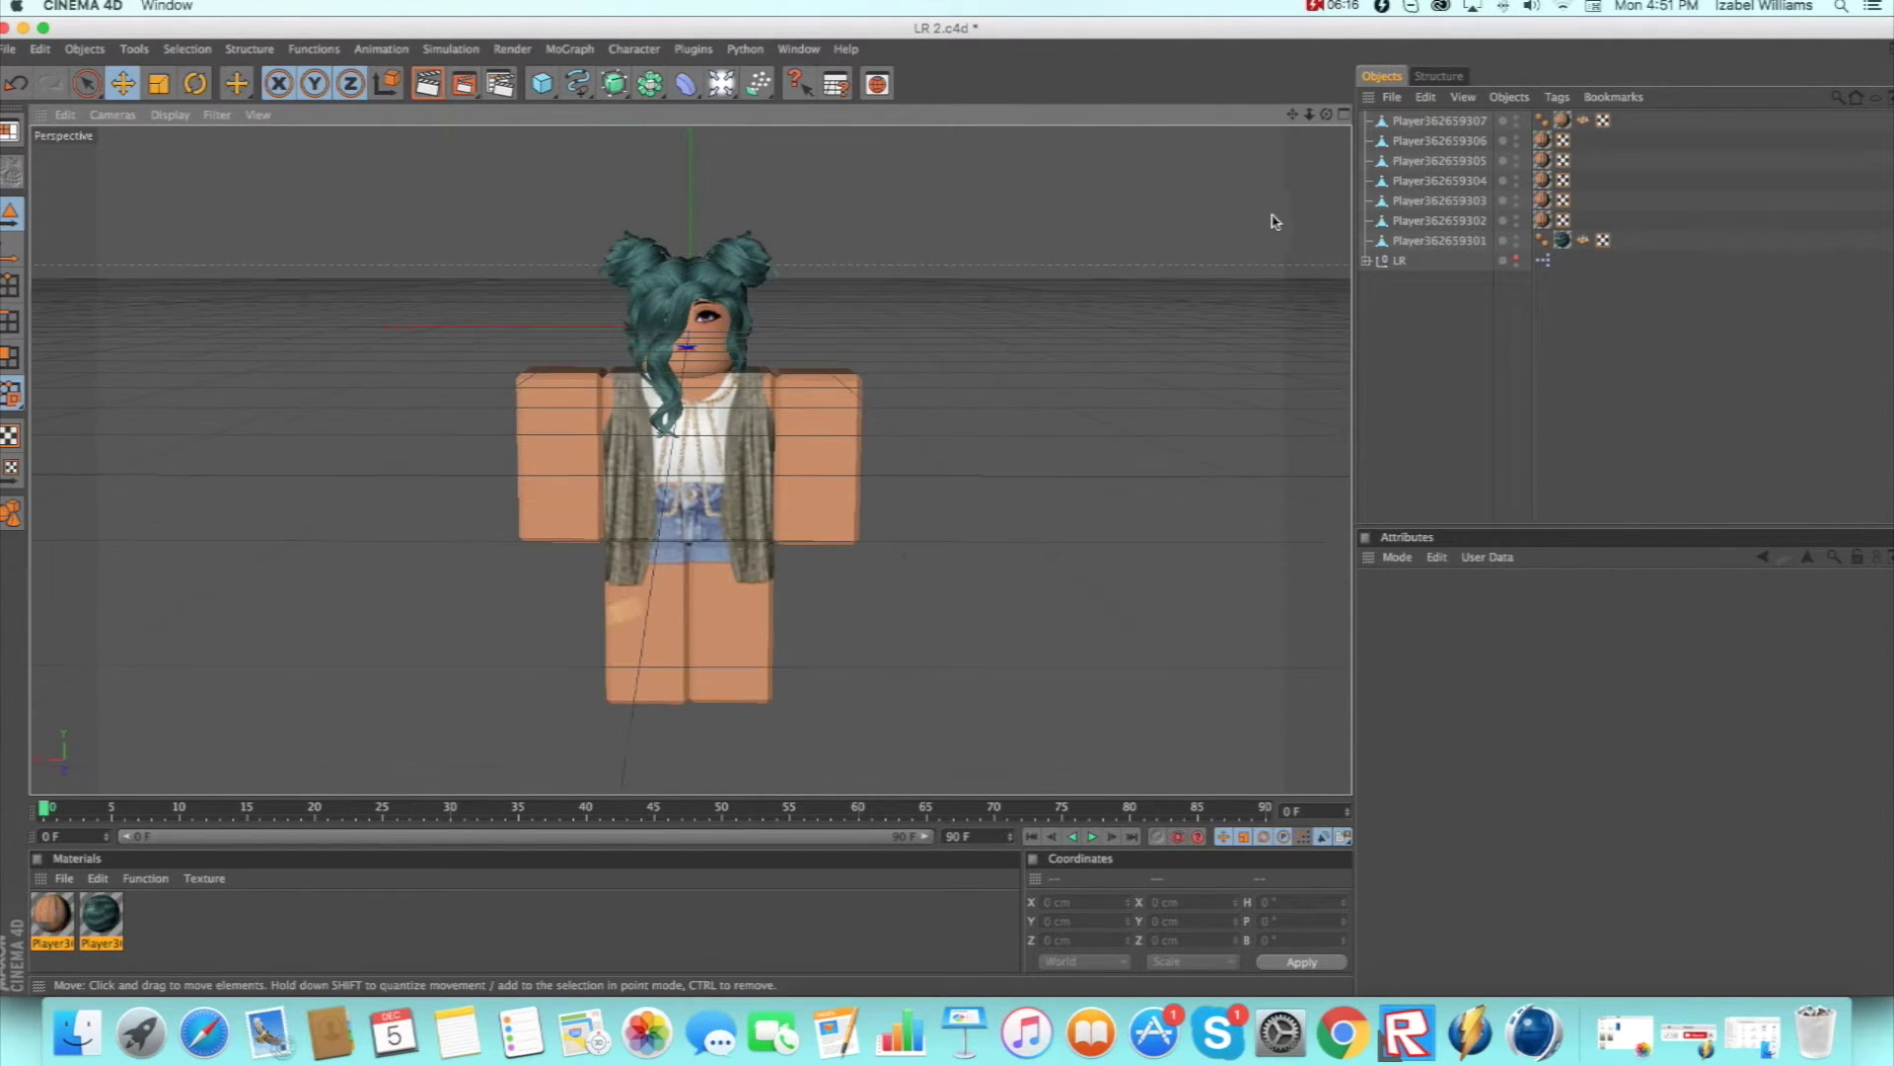
left_click_drag(1326, 114, 1329, 122)
Start File > Merge and search the Downloads folder for 'bones'.
left_click(10, 49)
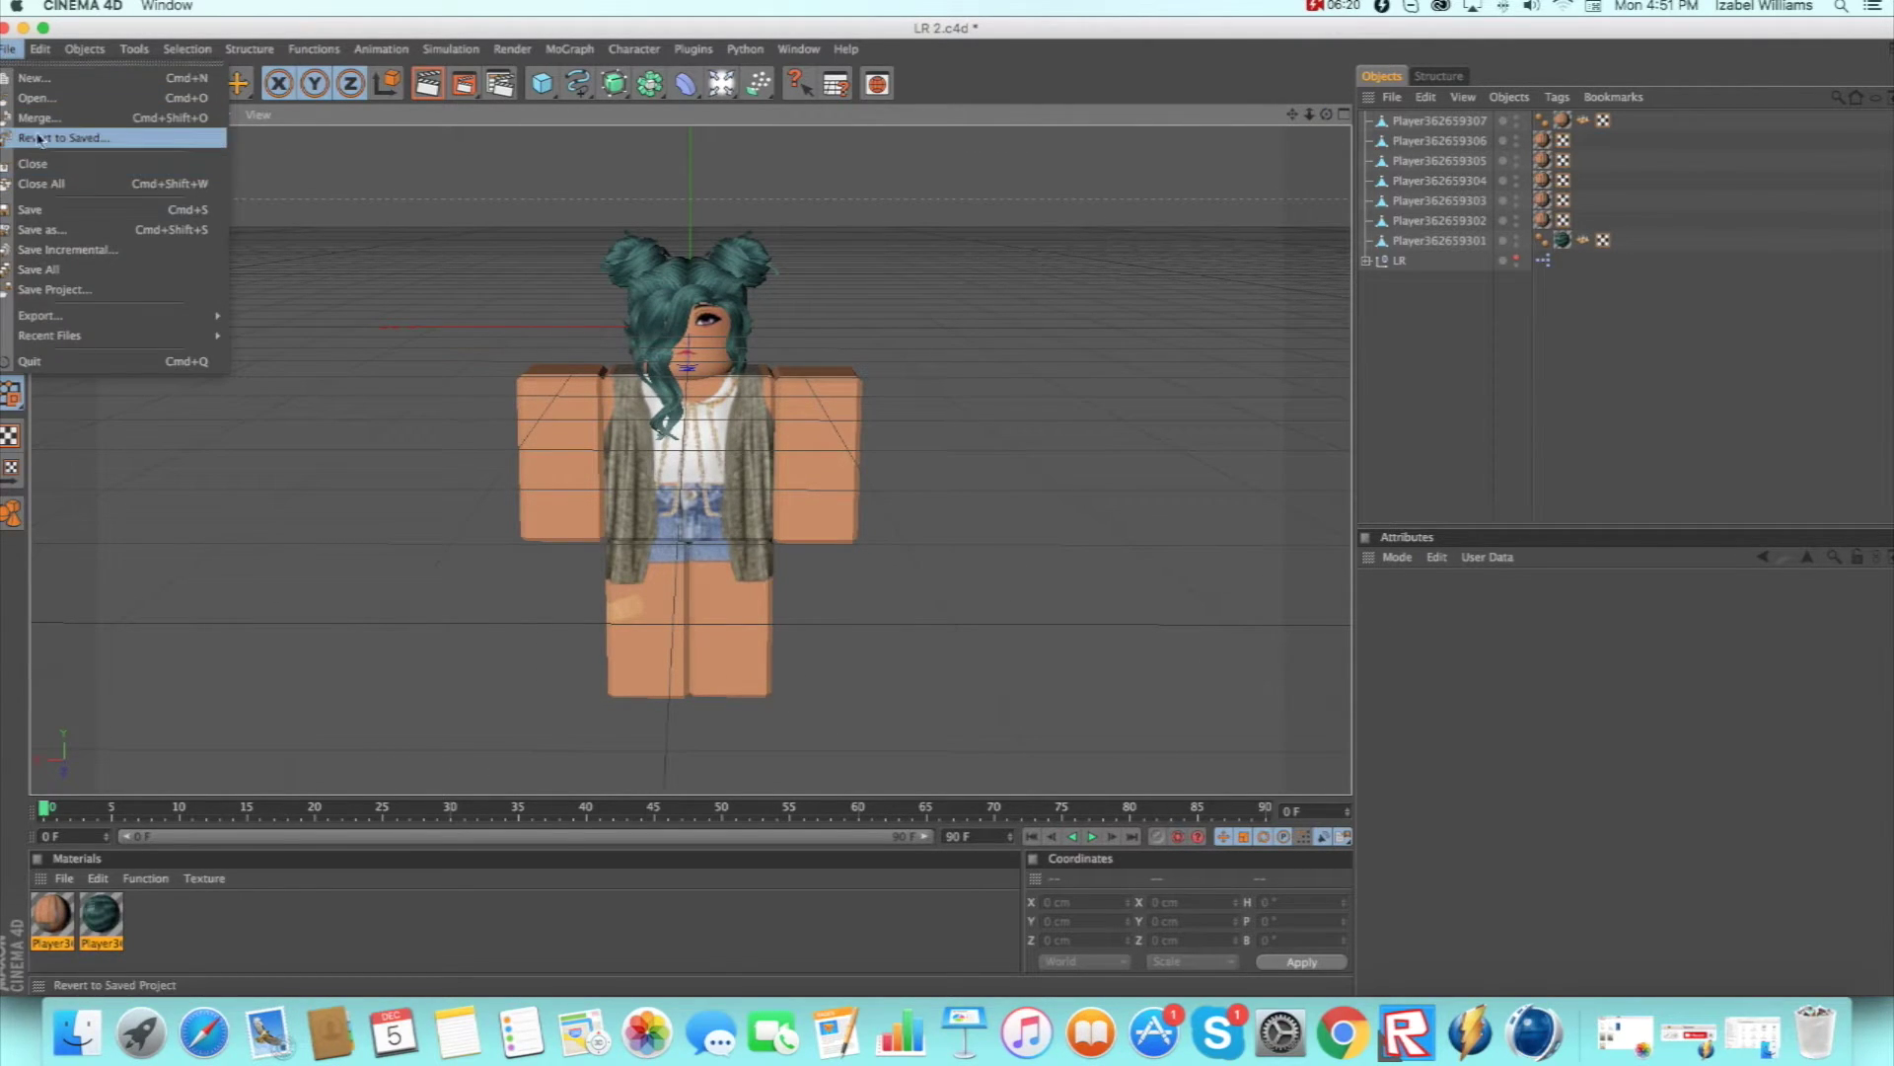
left_click(39, 122)
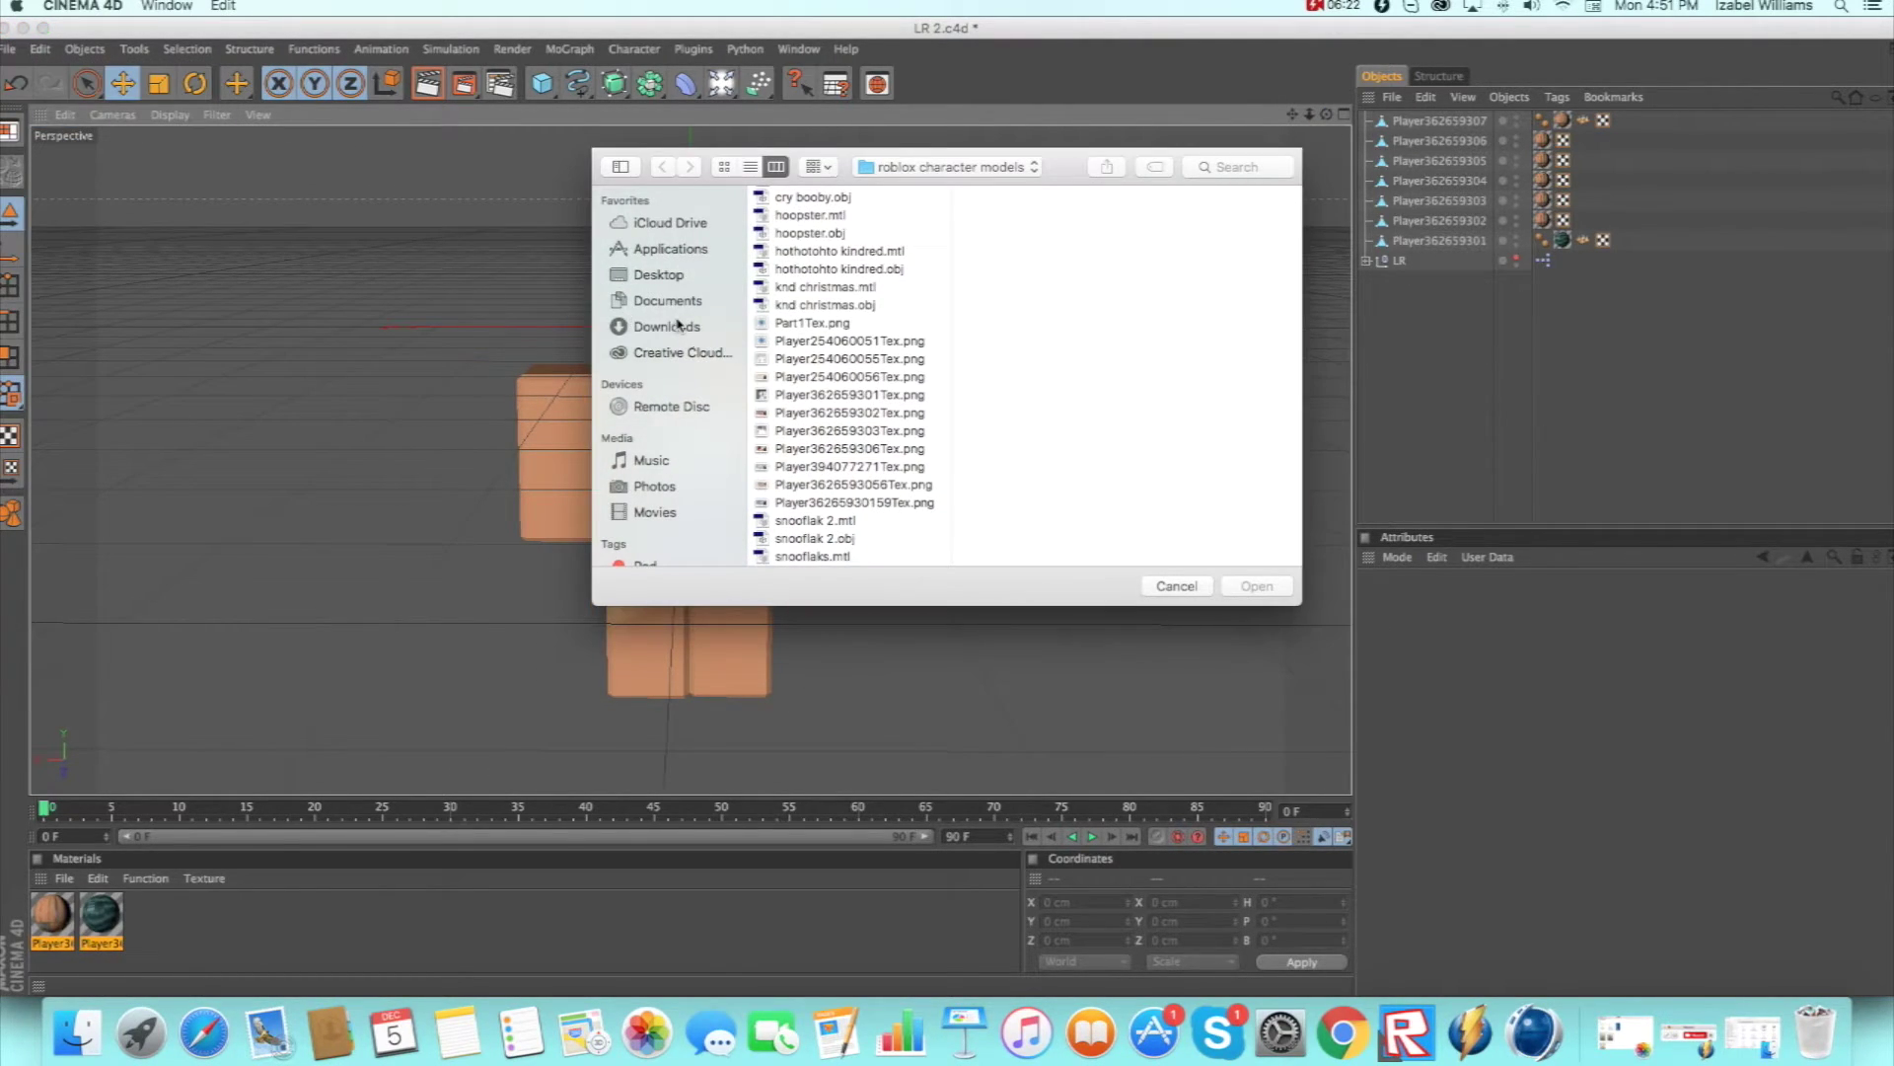
left_click(677, 326)
left_click(1233, 167)
type("bon")
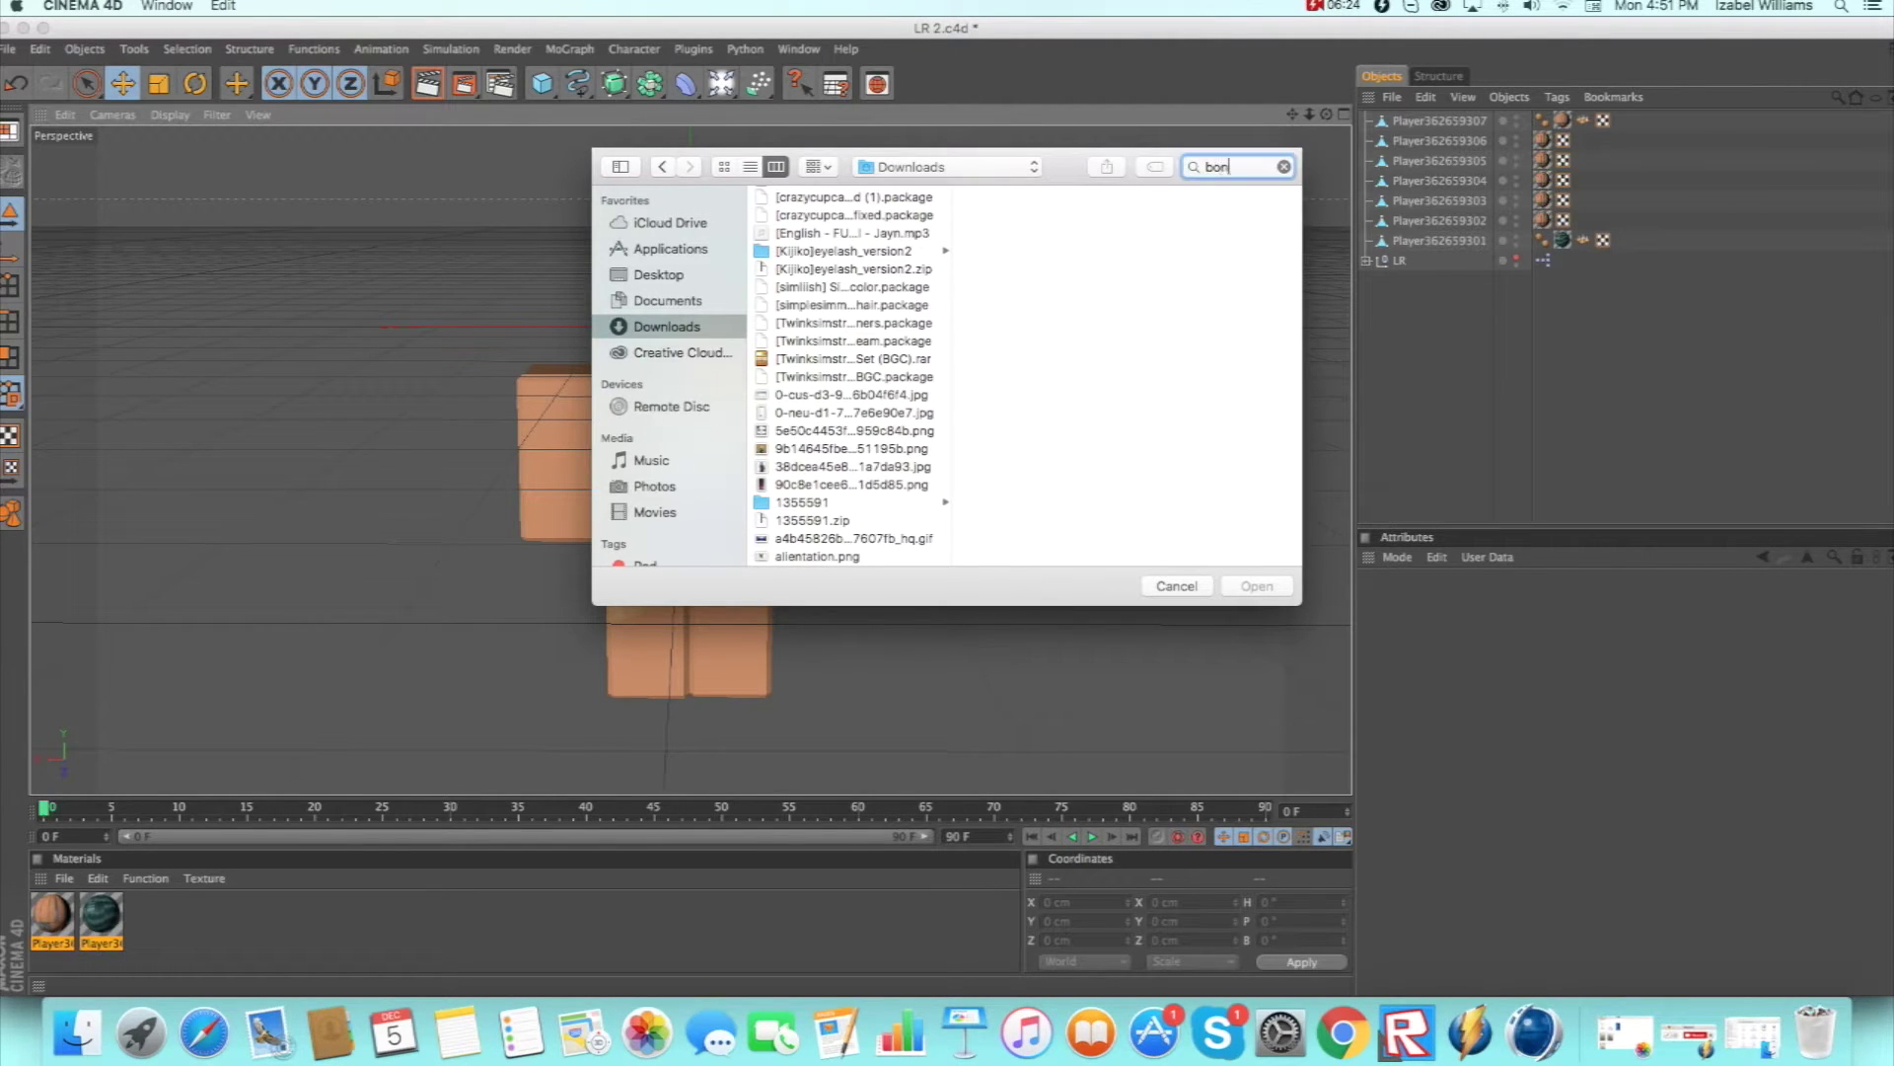
type("es")
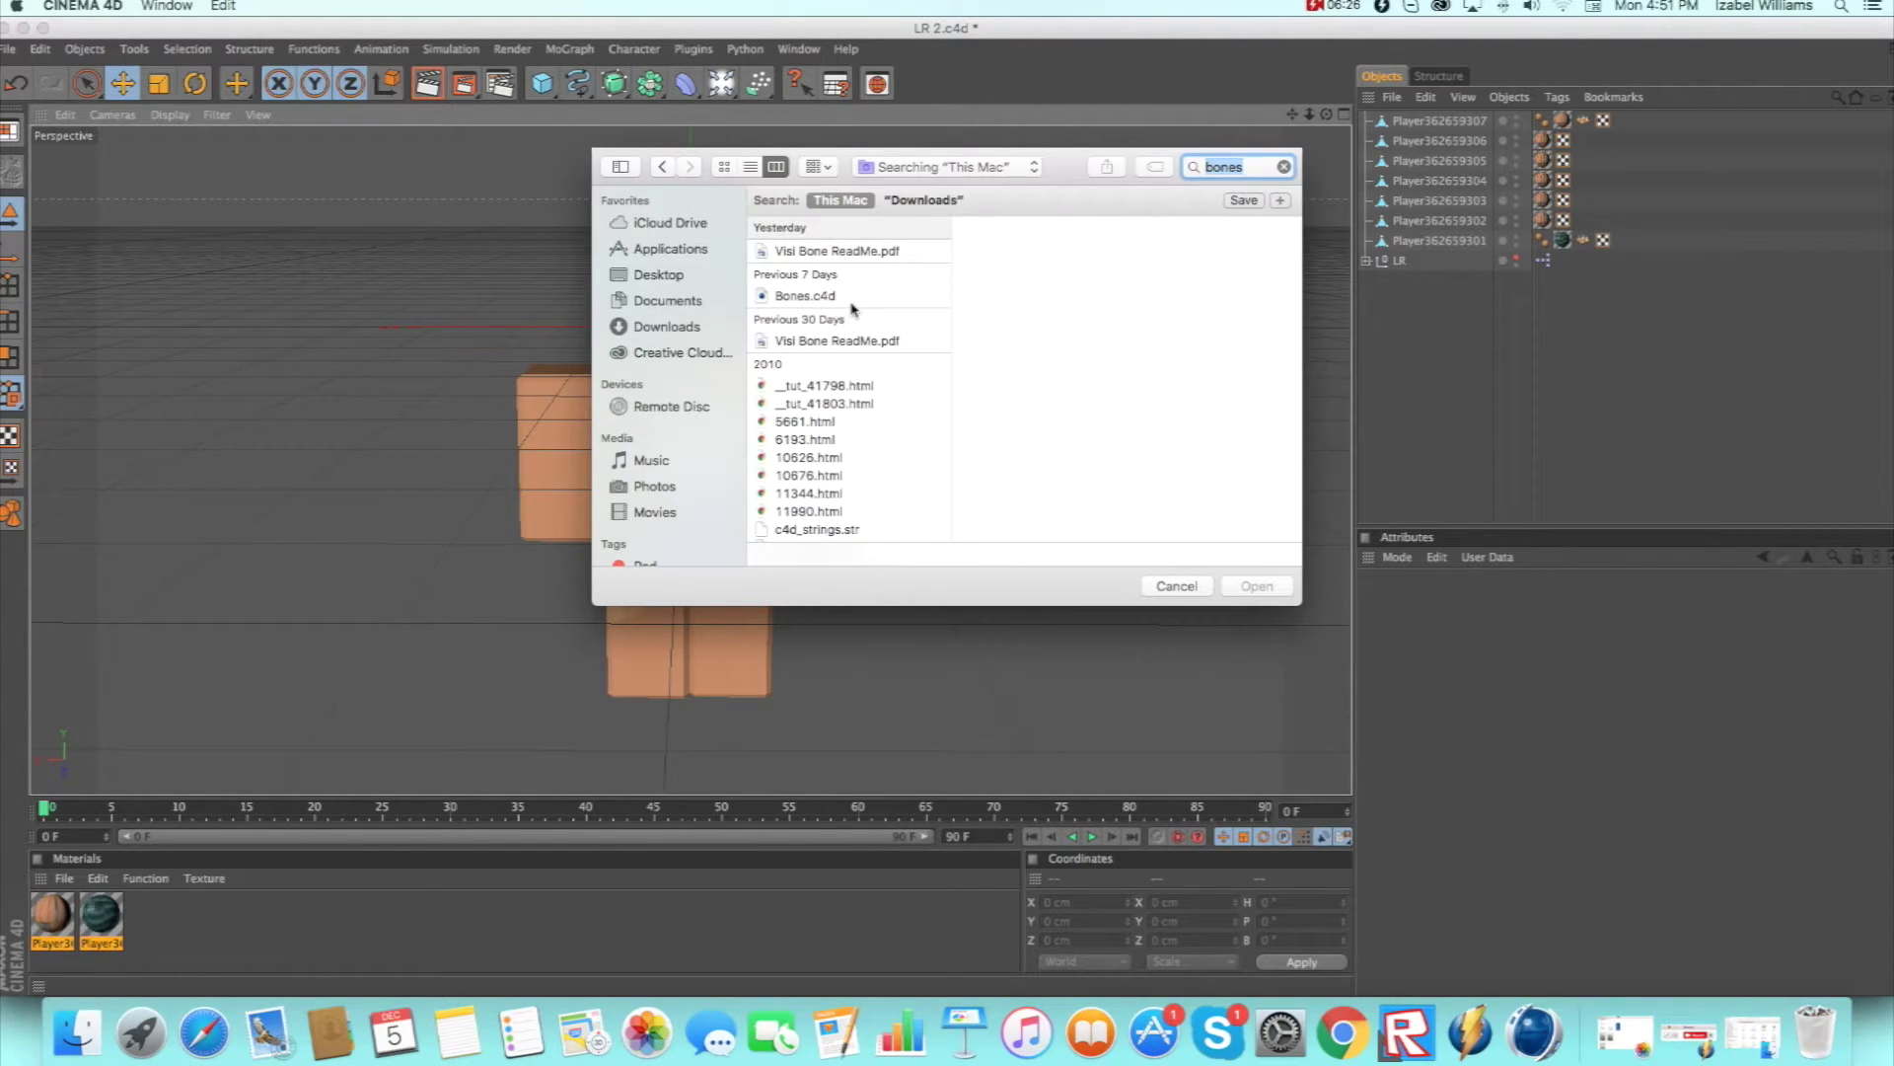
Merge Bones.c4d and drag the skeleton over and down onto the character's body.
left_click(805, 295)
key("Return")
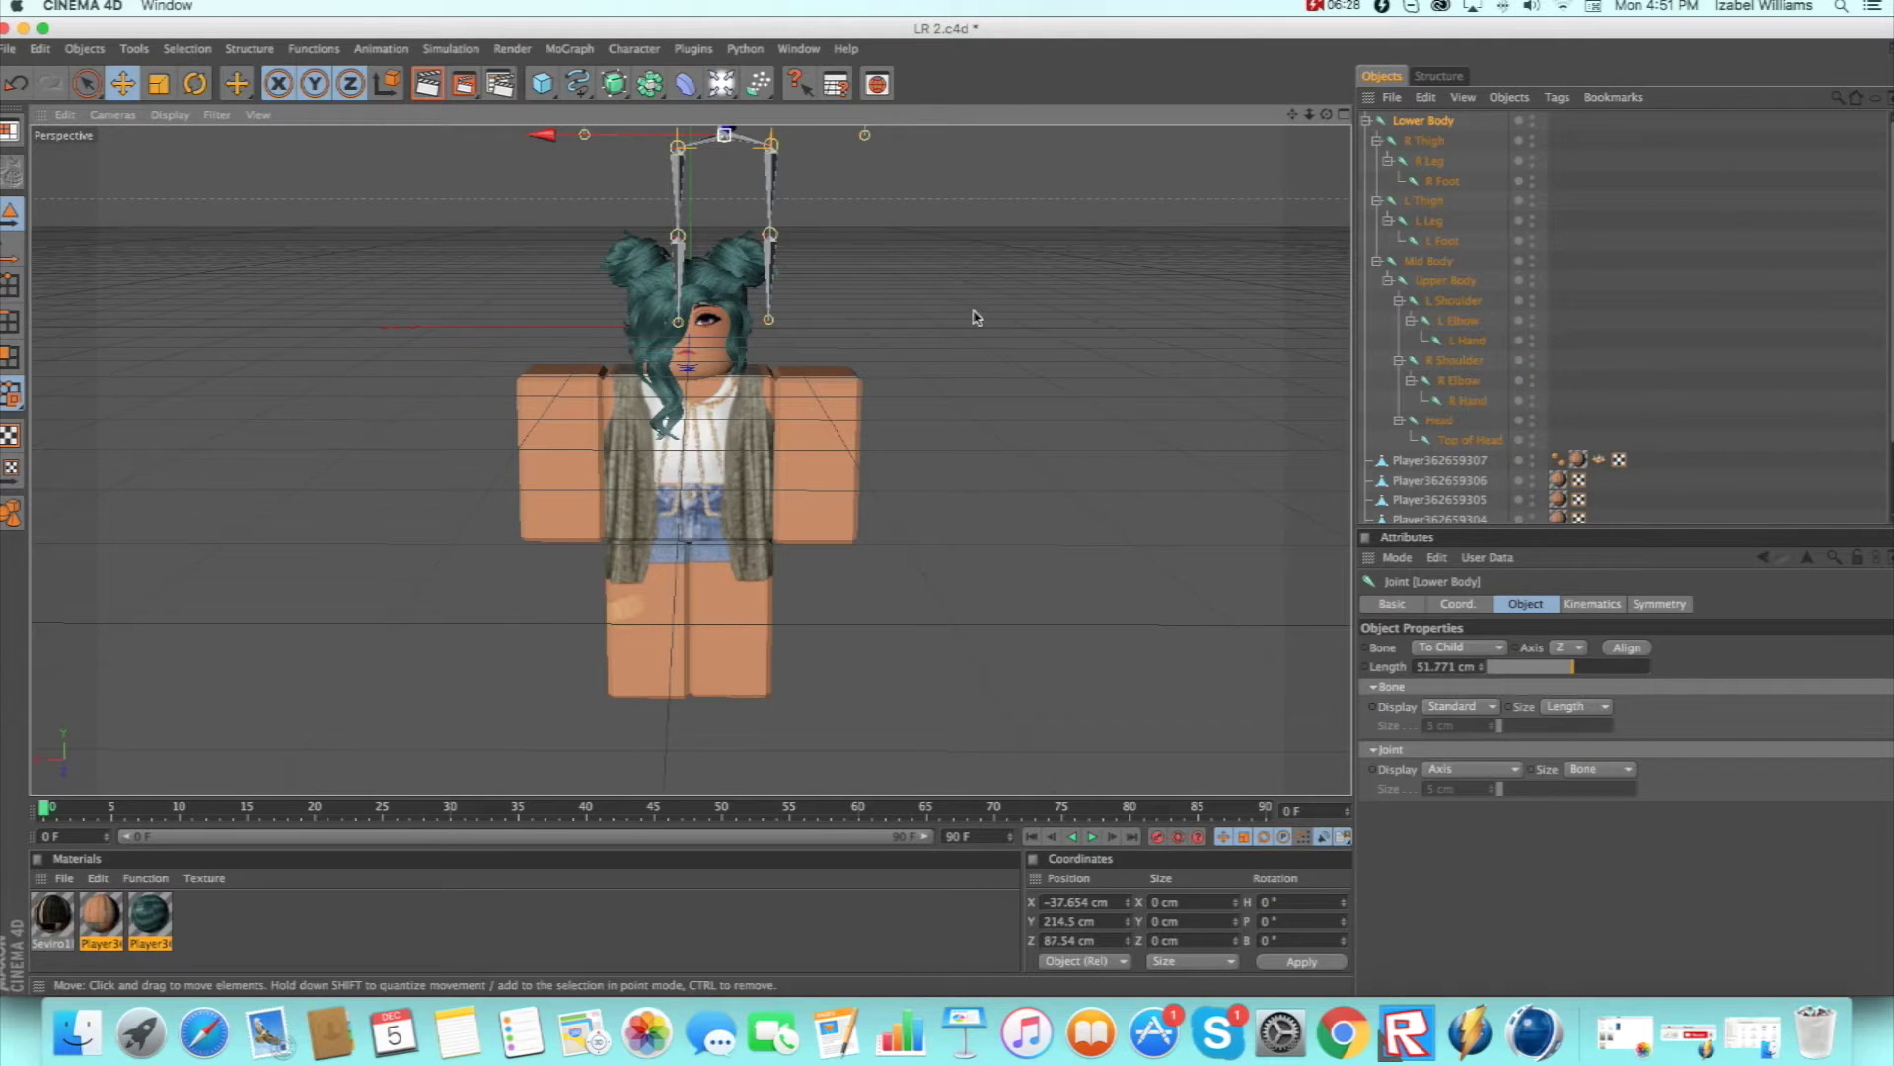
scroll(979, 318, "down", 5)
scroll(986, 317, "up", 2)
left_click_drag(1292, 114, 1306, 267)
left_click_drag(619, 372, 702, 372)
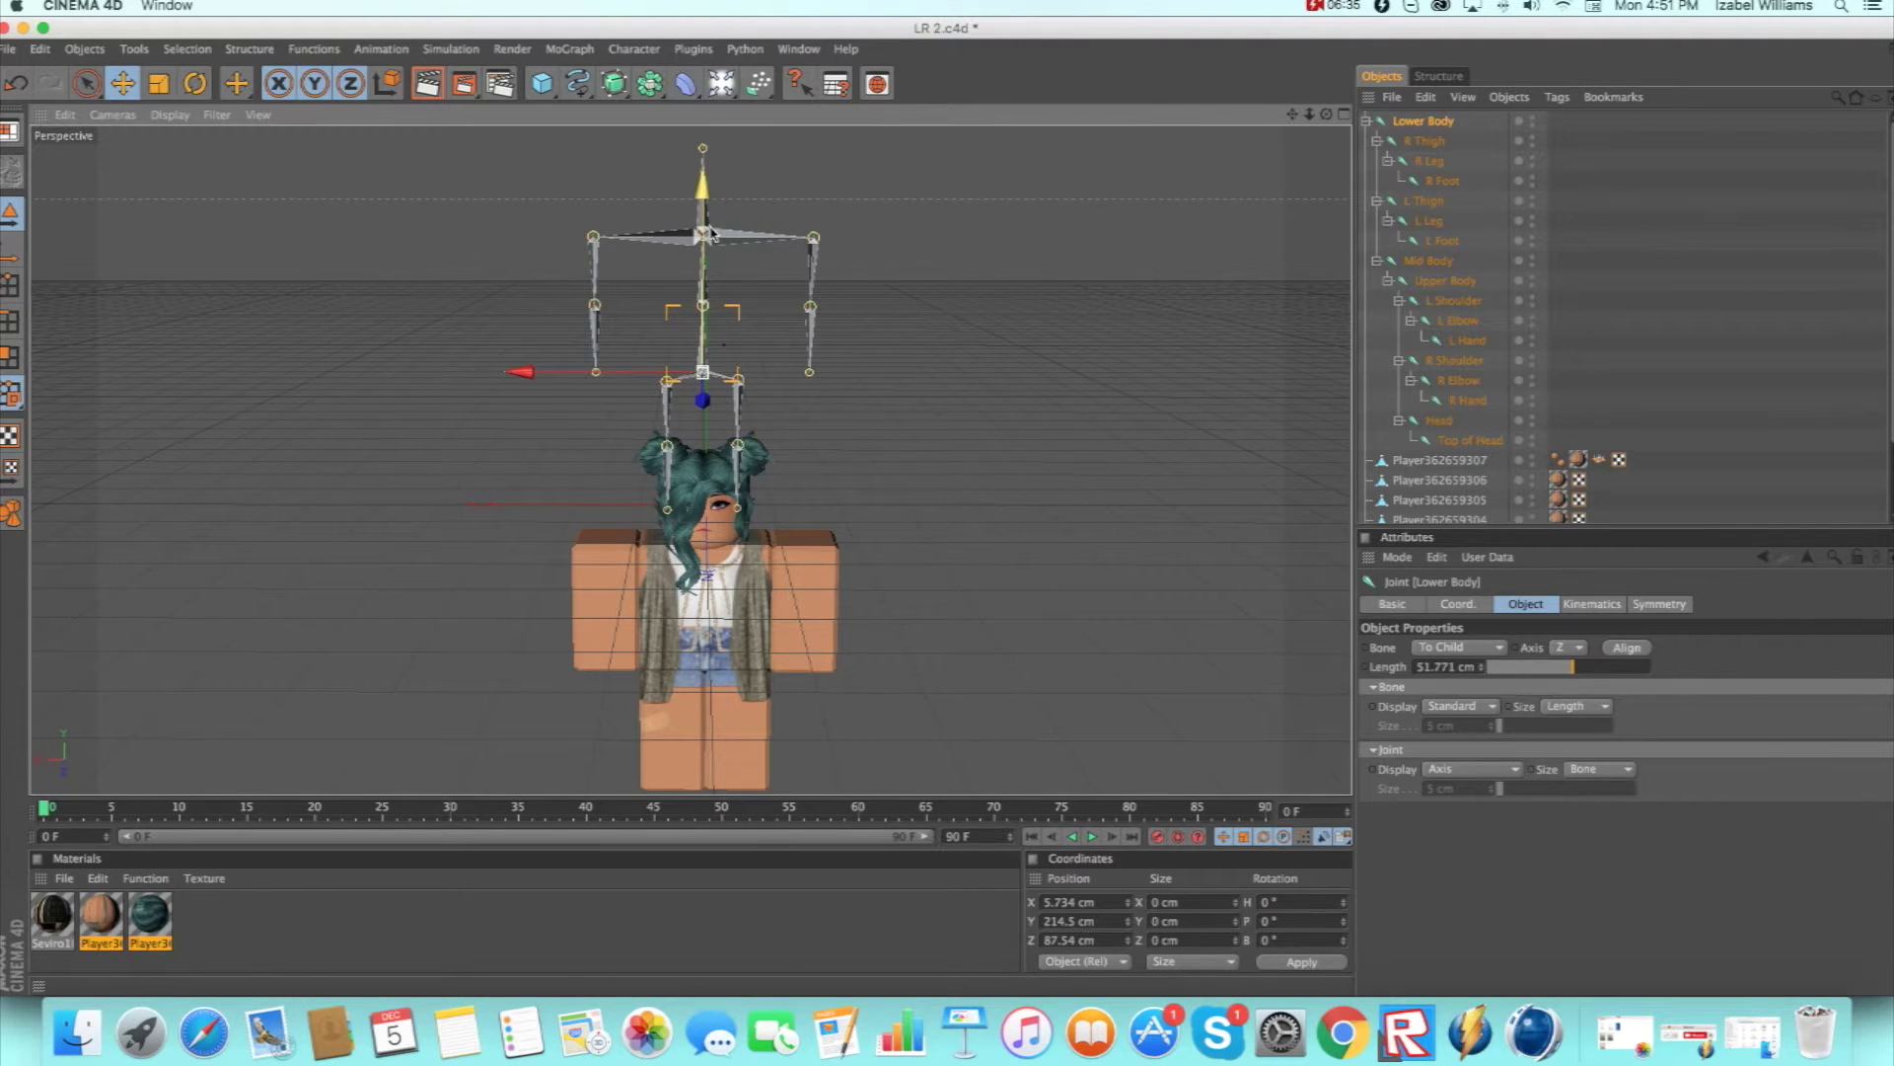
left_click_drag(712, 233, 702, 372)
Fine-tune the skeleton's position from front and side views, ending at Z -2.109 cm.
left_click_drag(1327, 116, 1298, 48)
left_click_drag(1327, 123, 1327, 105)
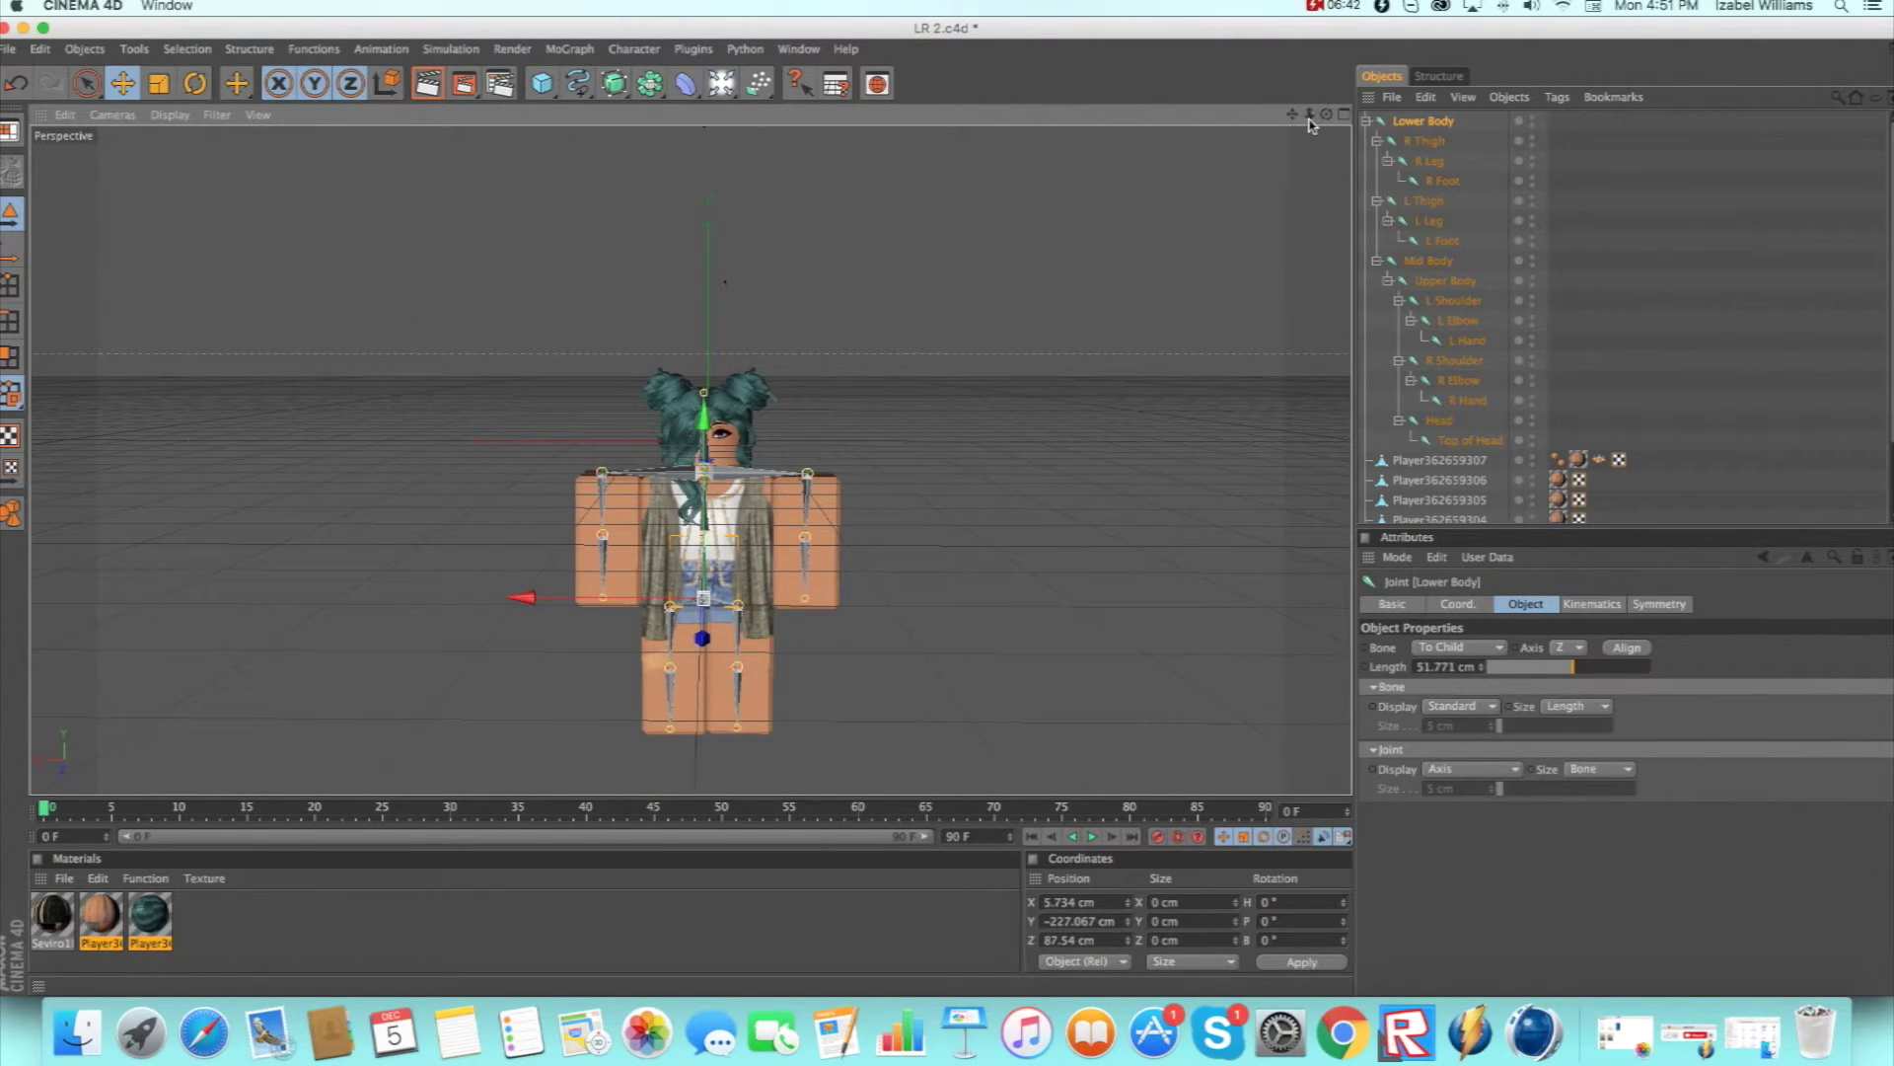
scroll(1150, 346, "up", 5)
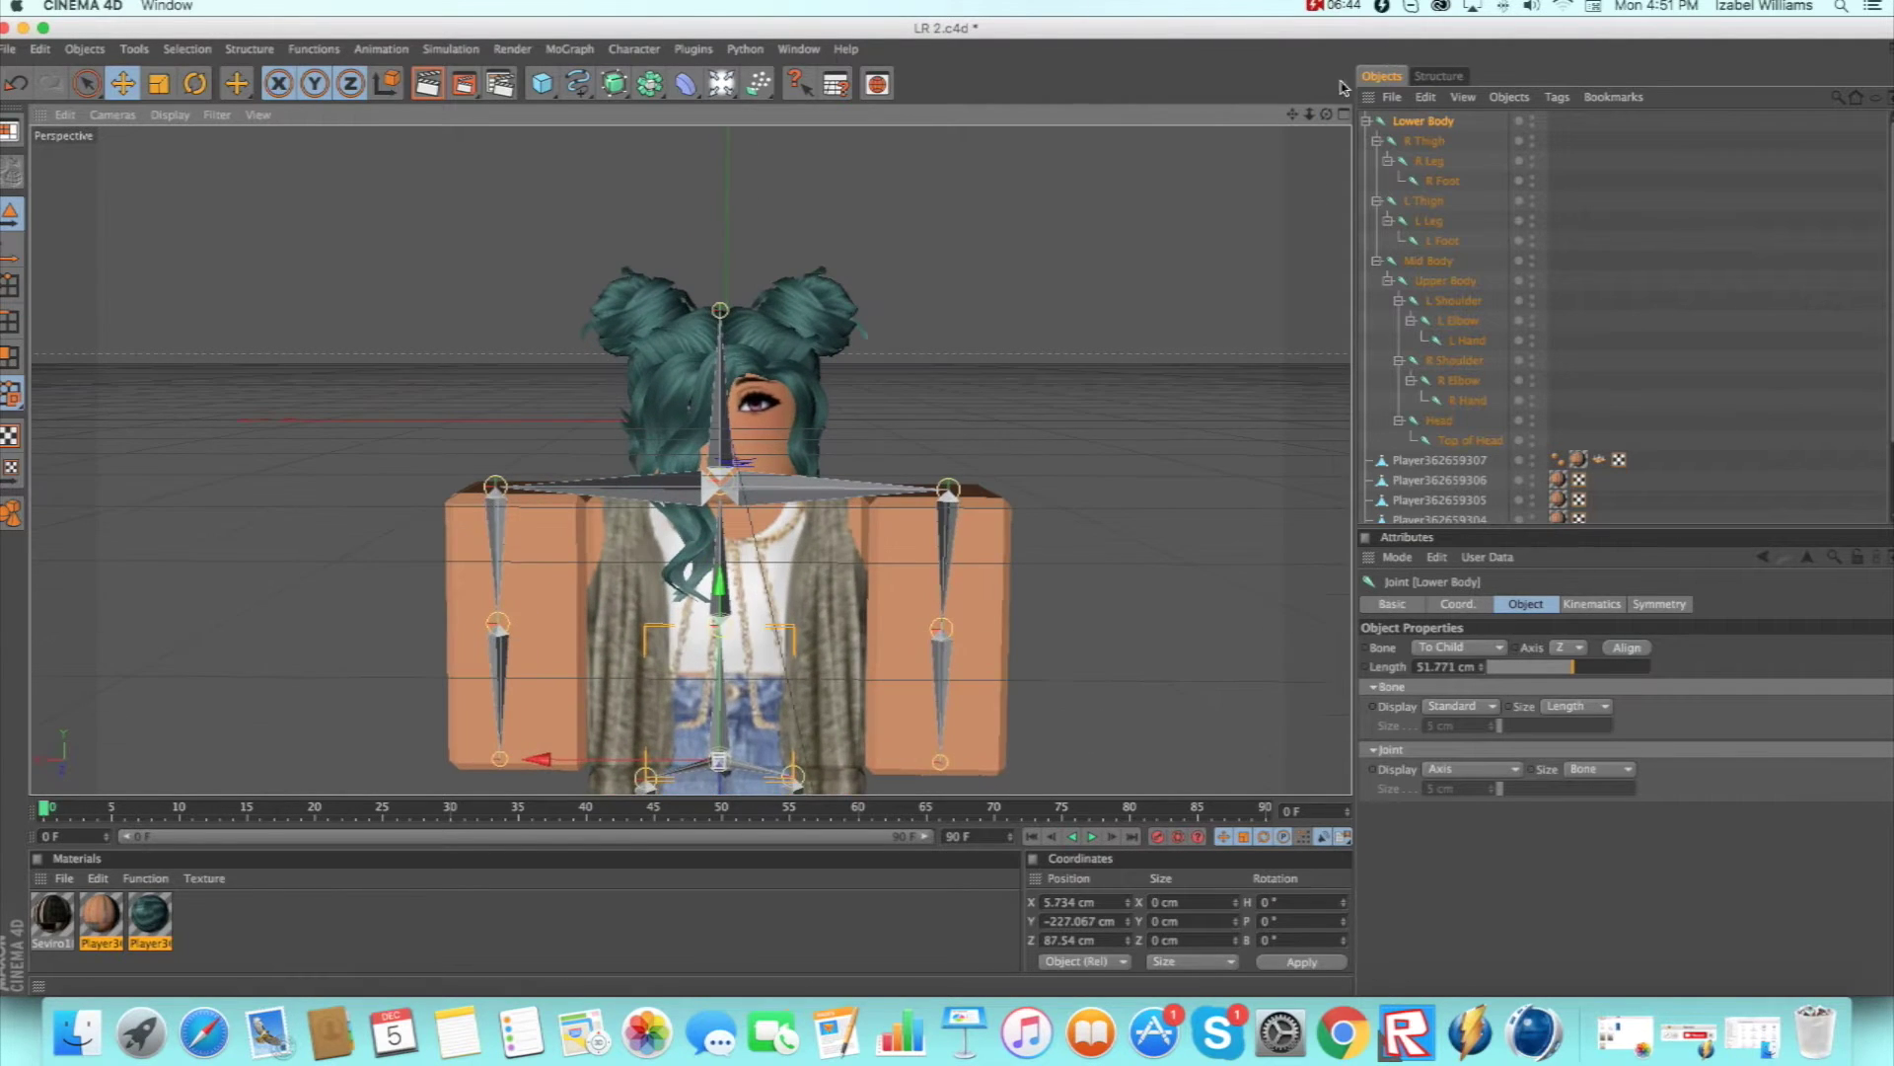
left_click_drag(1293, 115, 1295, 71)
left_click_drag(720, 537, 721, 543)
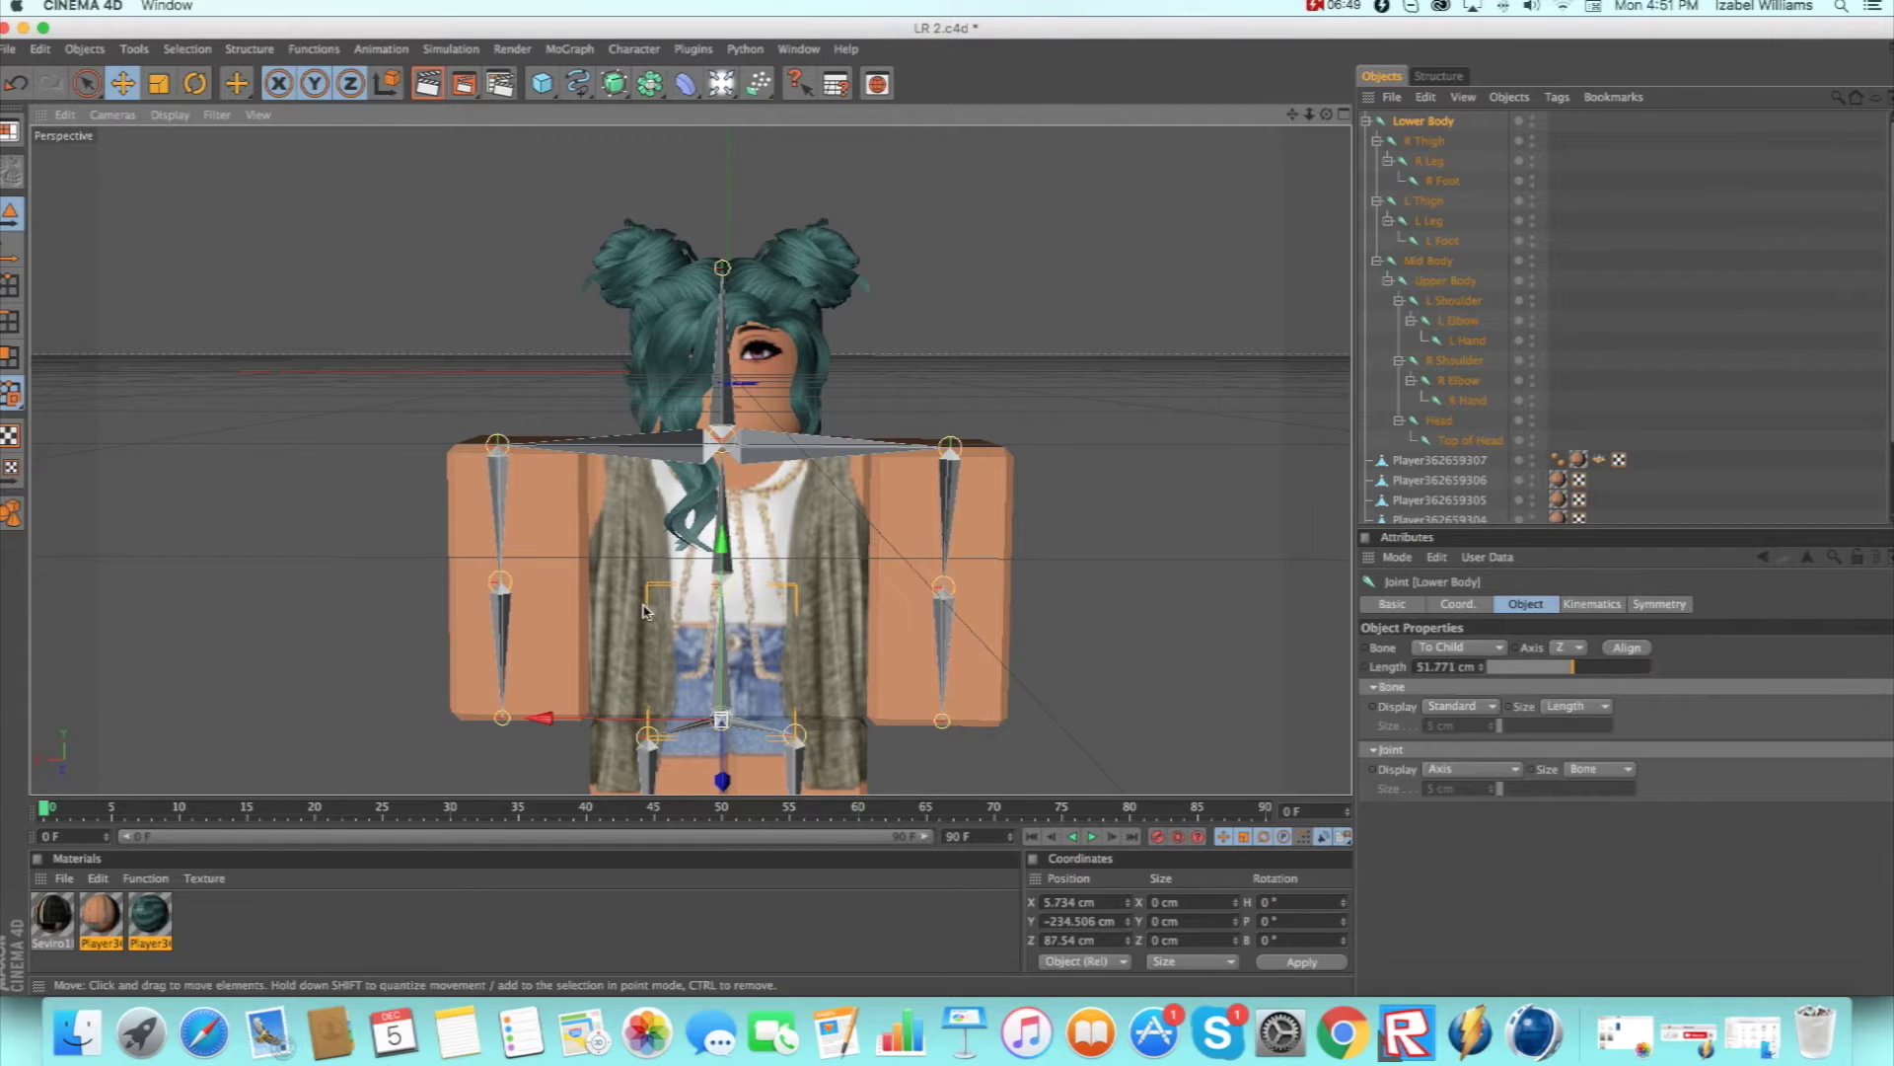
left_click_drag(592, 718, 596, 720)
left_click_drag(725, 719, 726, 720)
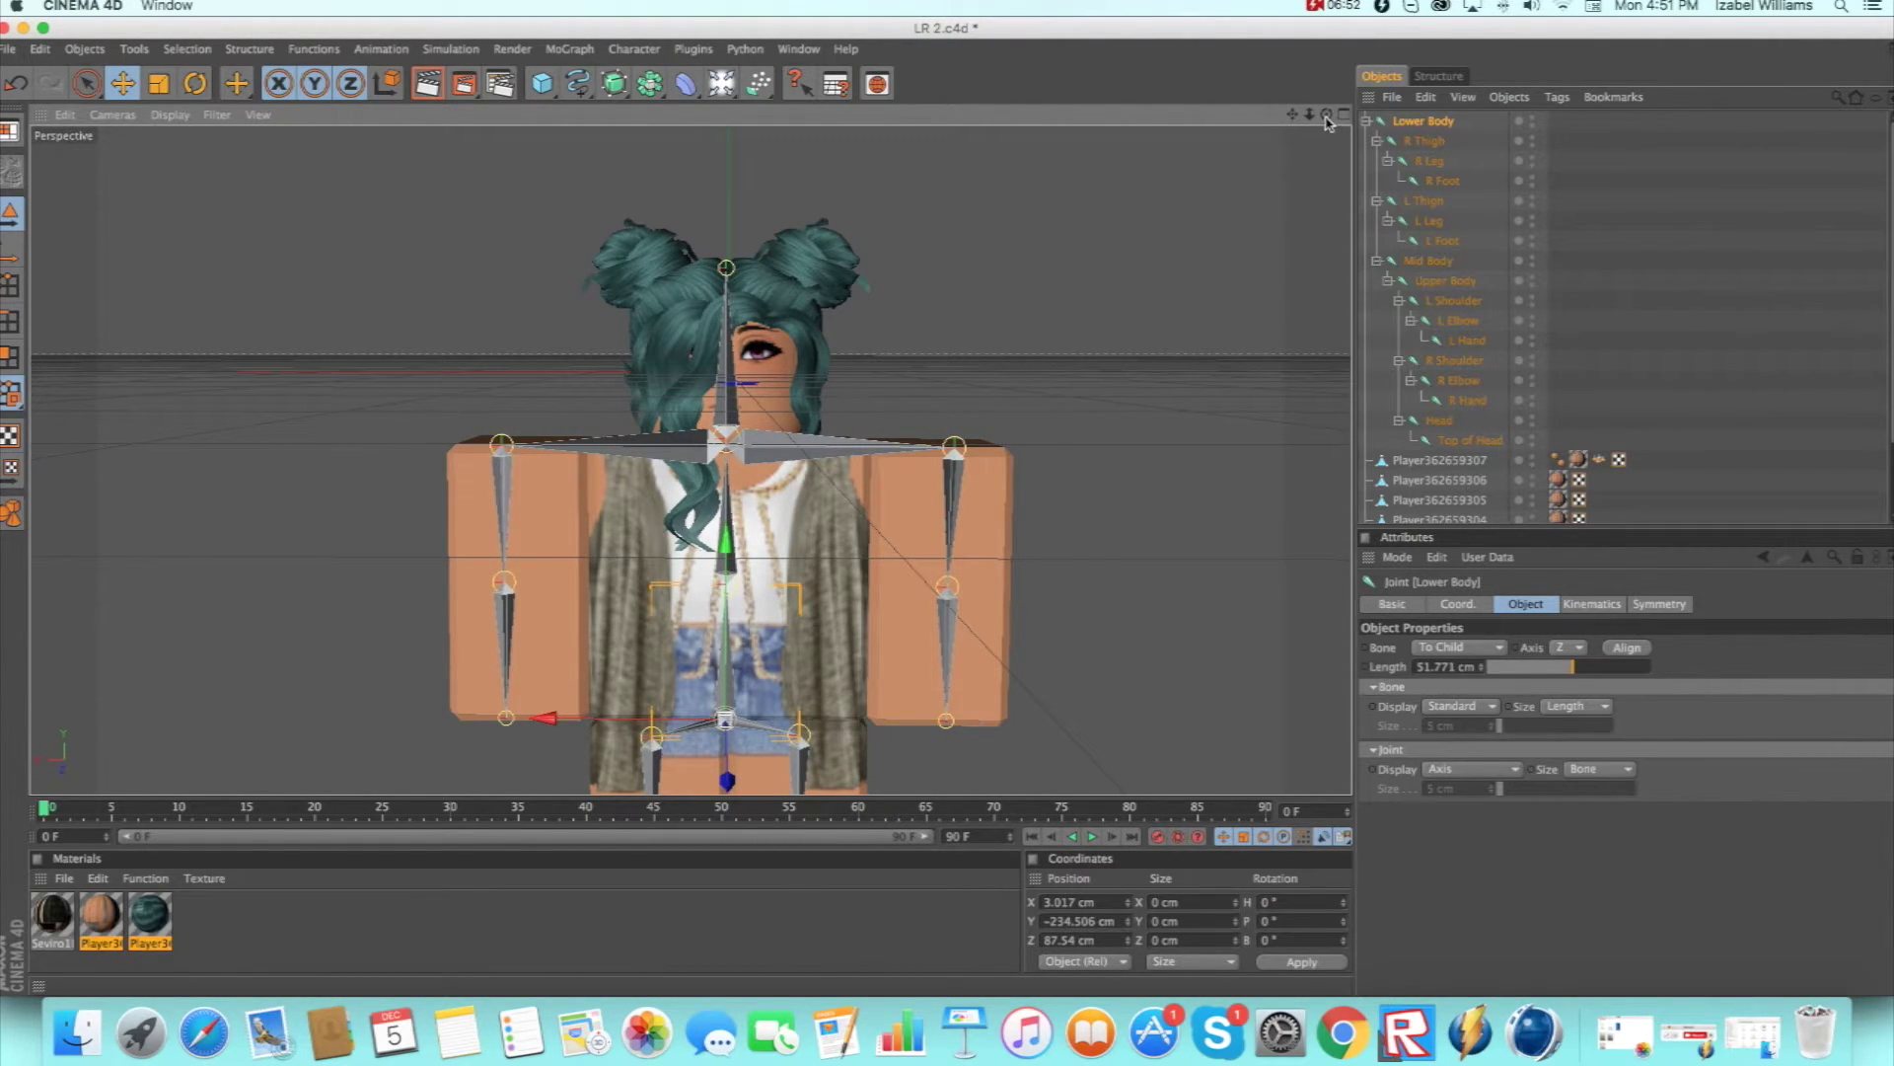
mouse_move(1327, 118)
left_mouse_down()
mouse_move(1348, 114)
mouse_move(1338, 127)
mouse_move(1326, 103)
mouse_move(1327, 120)
left_mouse_up()
left_click_drag(546, 717, 672, 718)
mouse_move(1327, 116)
left_mouse_down()
mouse_move(1362, 117)
mouse_move(1295, 120)
left_mouse_up()
scroll(1350, 225, "down", 10)
scroll(1351, 224, "up", 6)
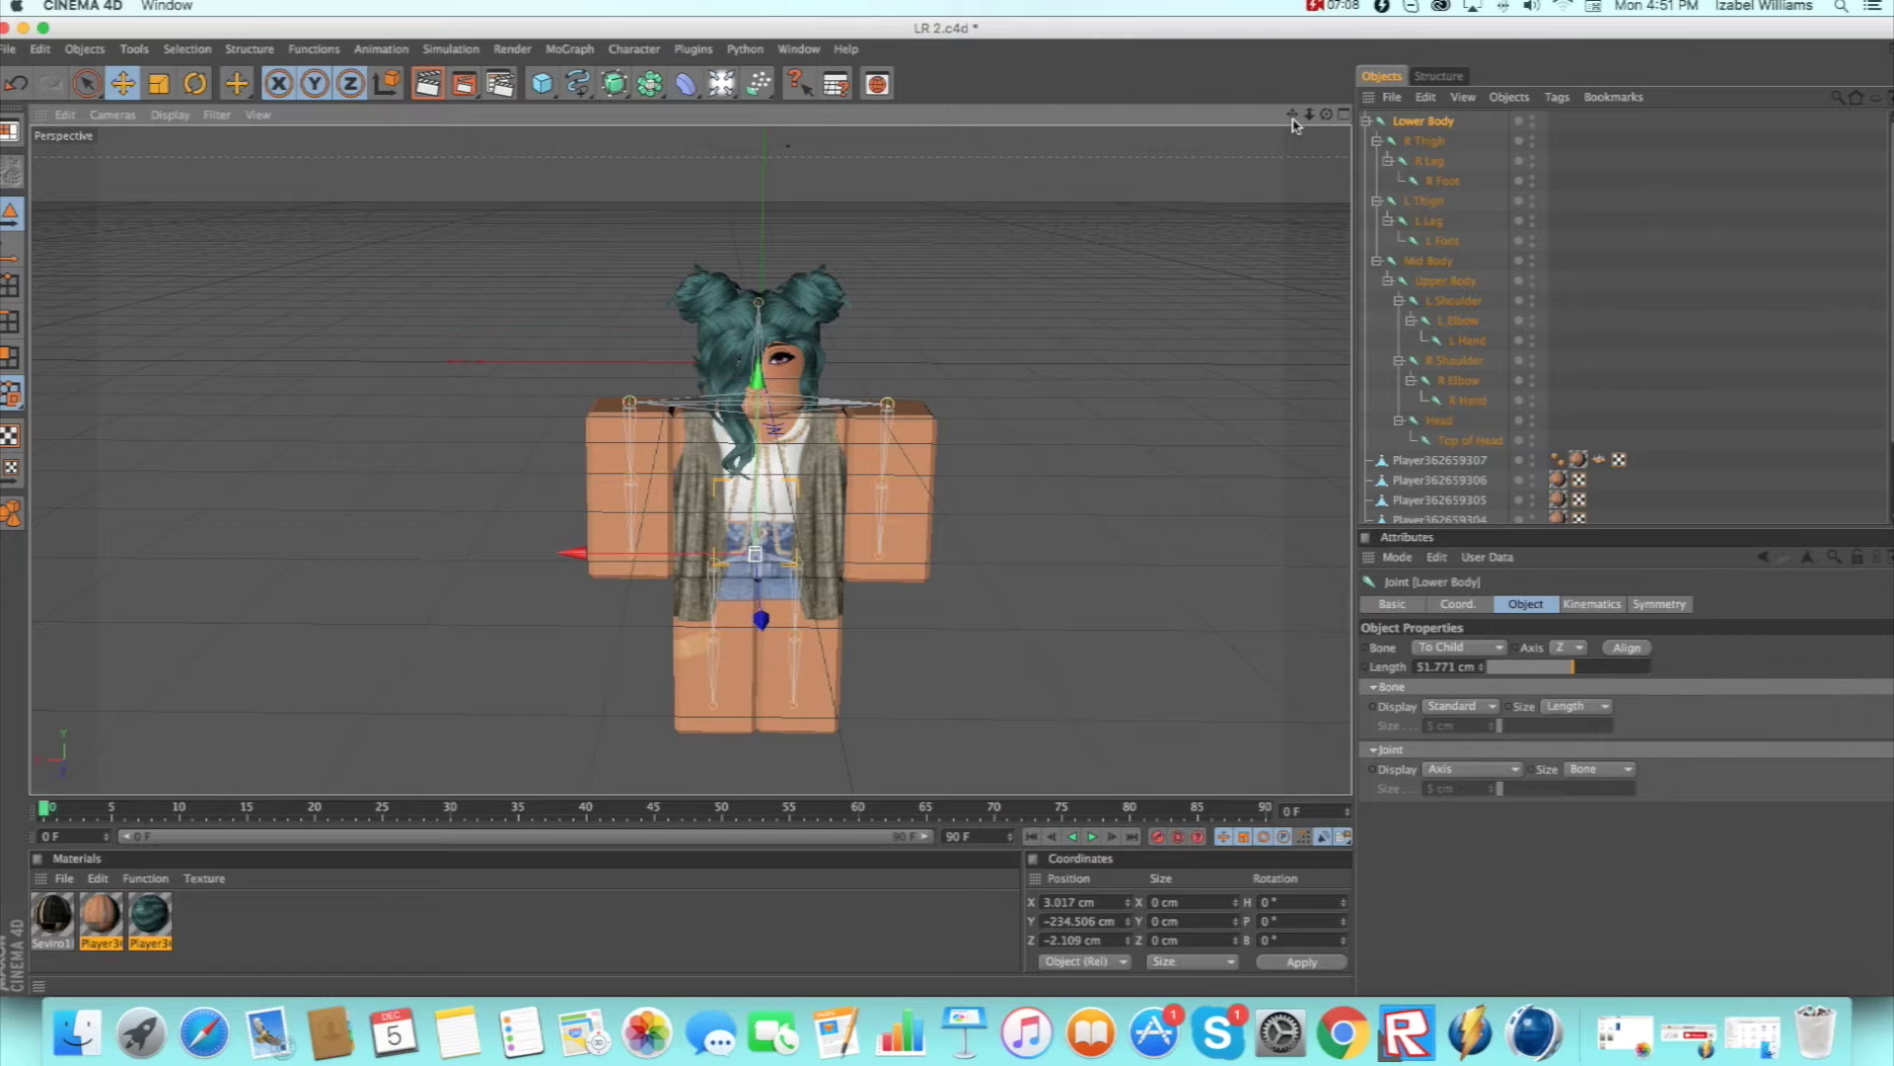
Bind the torso mesh to the Lower Body, Mid Body and Upper Body joints.
left_click(1269, 408)
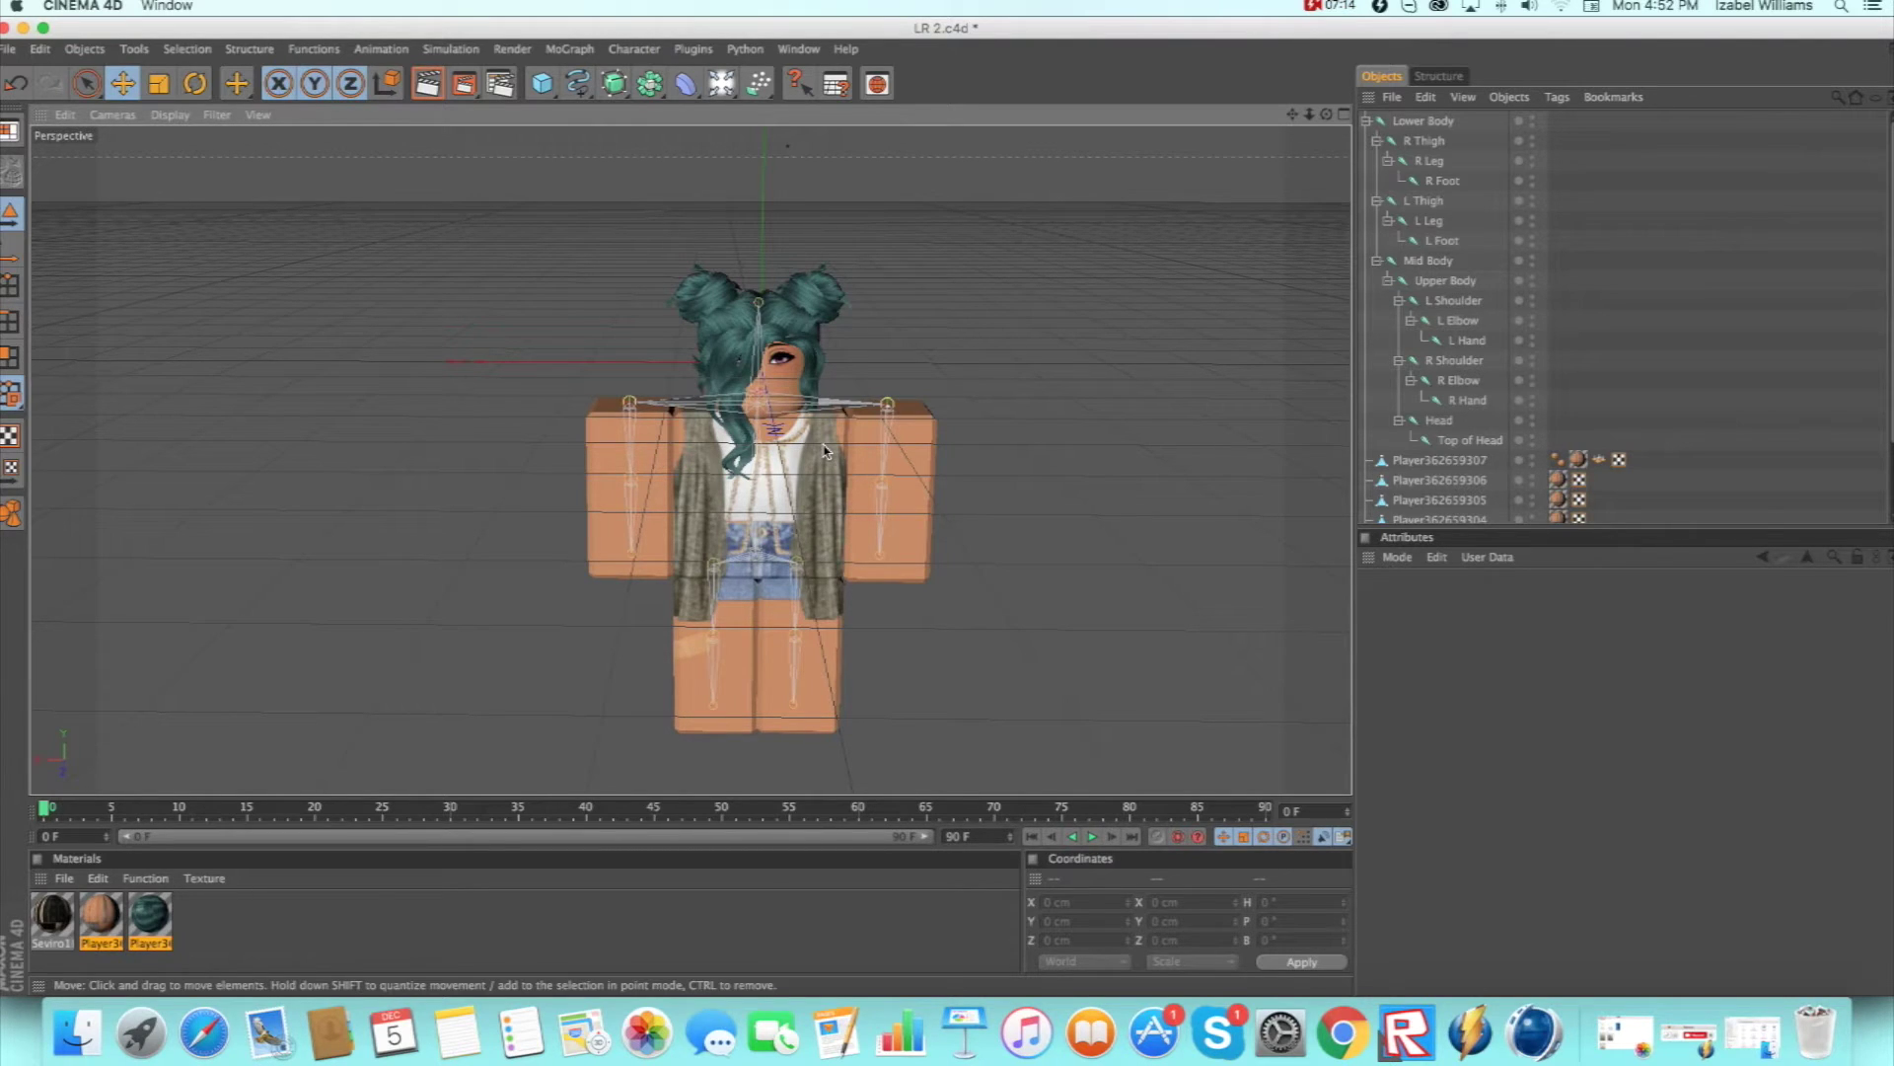
left_click(791, 451)
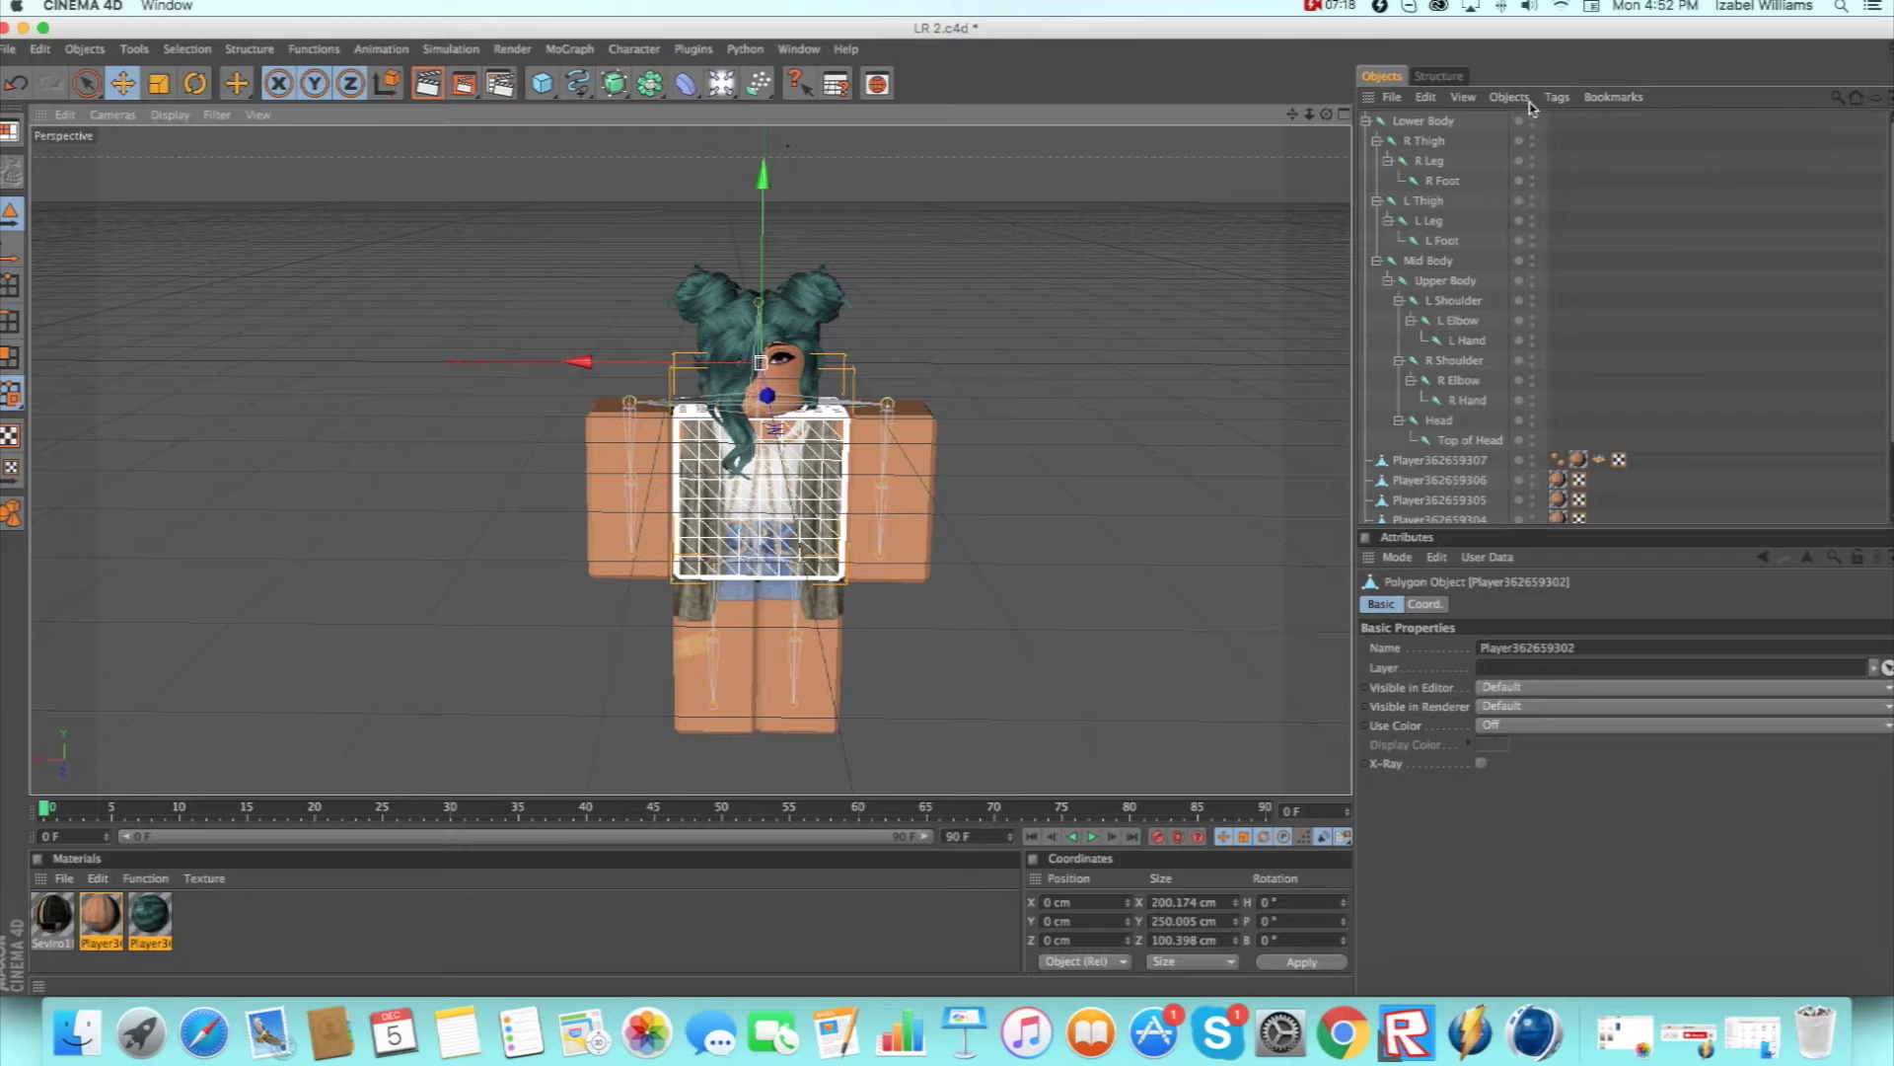
left_click(1424, 120, "ctrl")
left_click(1441, 265, "ctrl")
left_click(1444, 281, "ctrl")
left_click(629, 50)
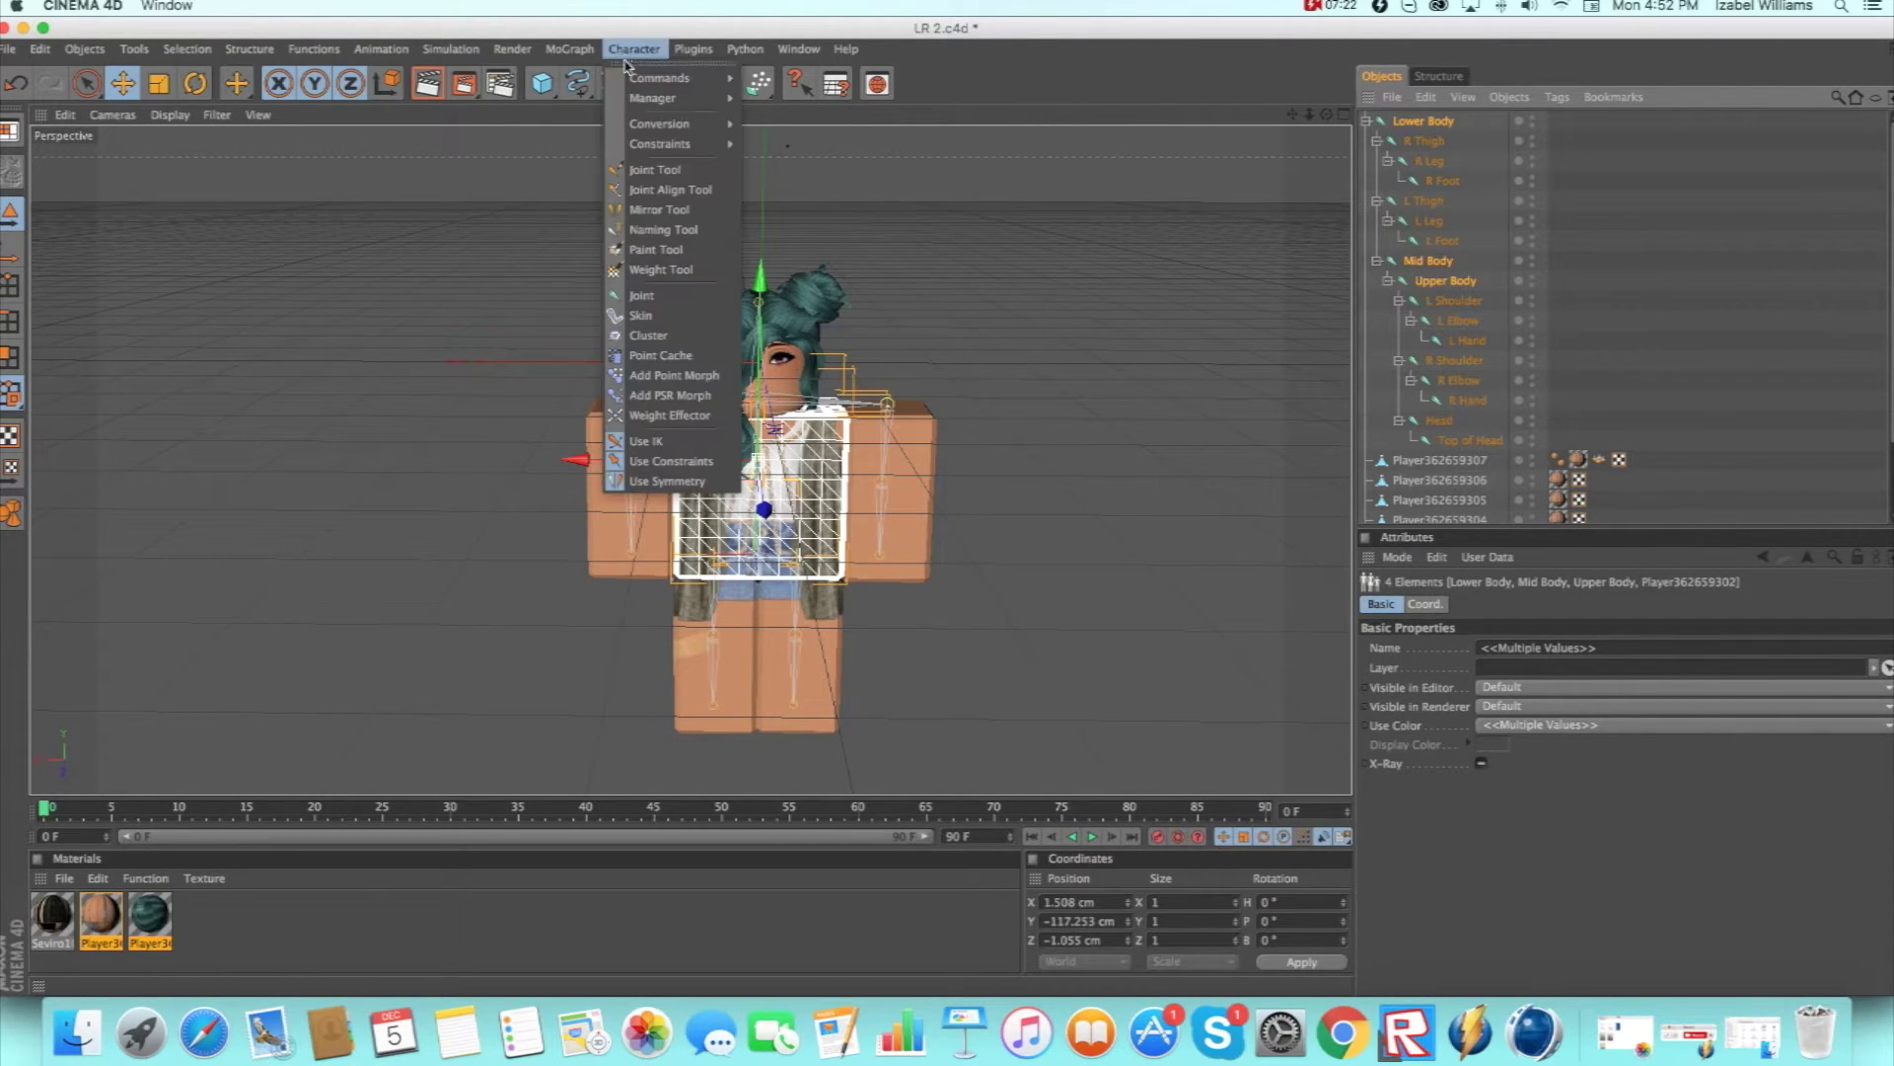
mouse_move(652, 68)
left_click(799, 113)
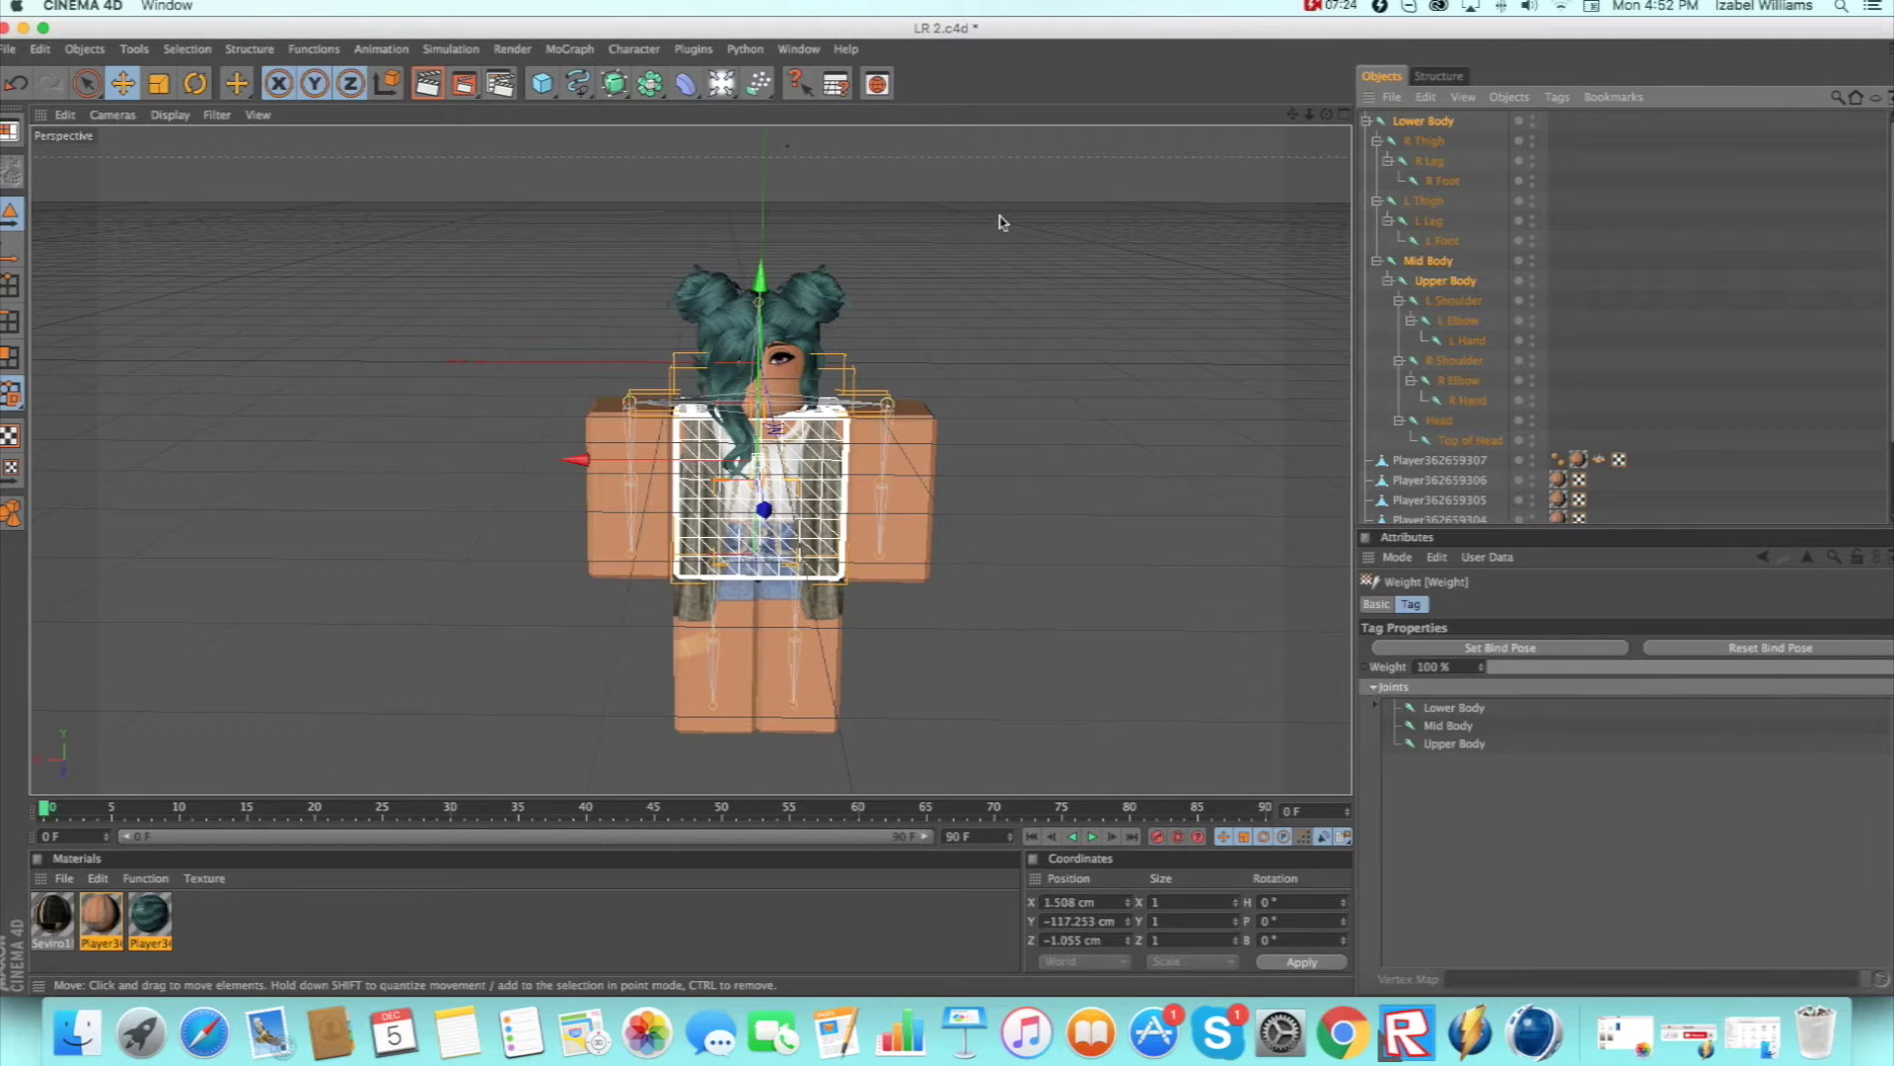
Bind one arm mesh to the L Shoulder, L Elbow and L Hand joints.
left_click(1258, 313)
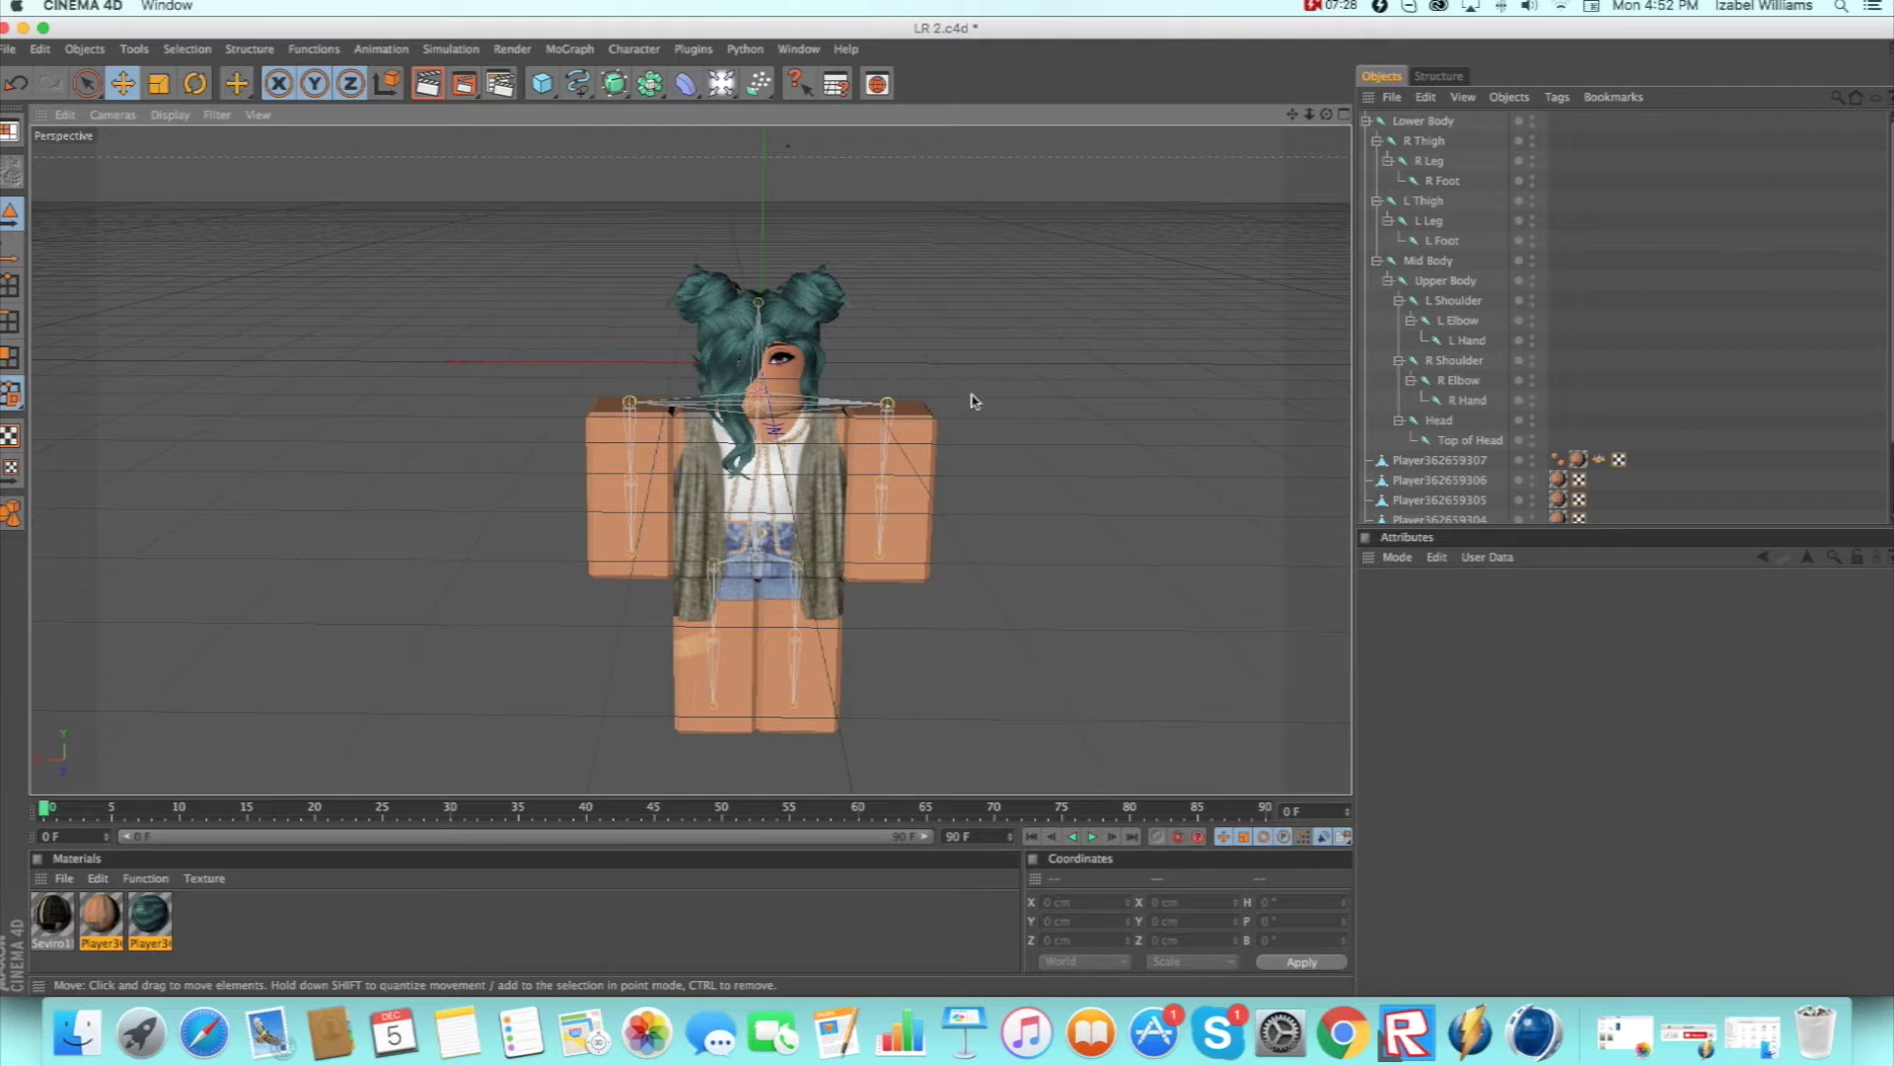
left_click(911, 448)
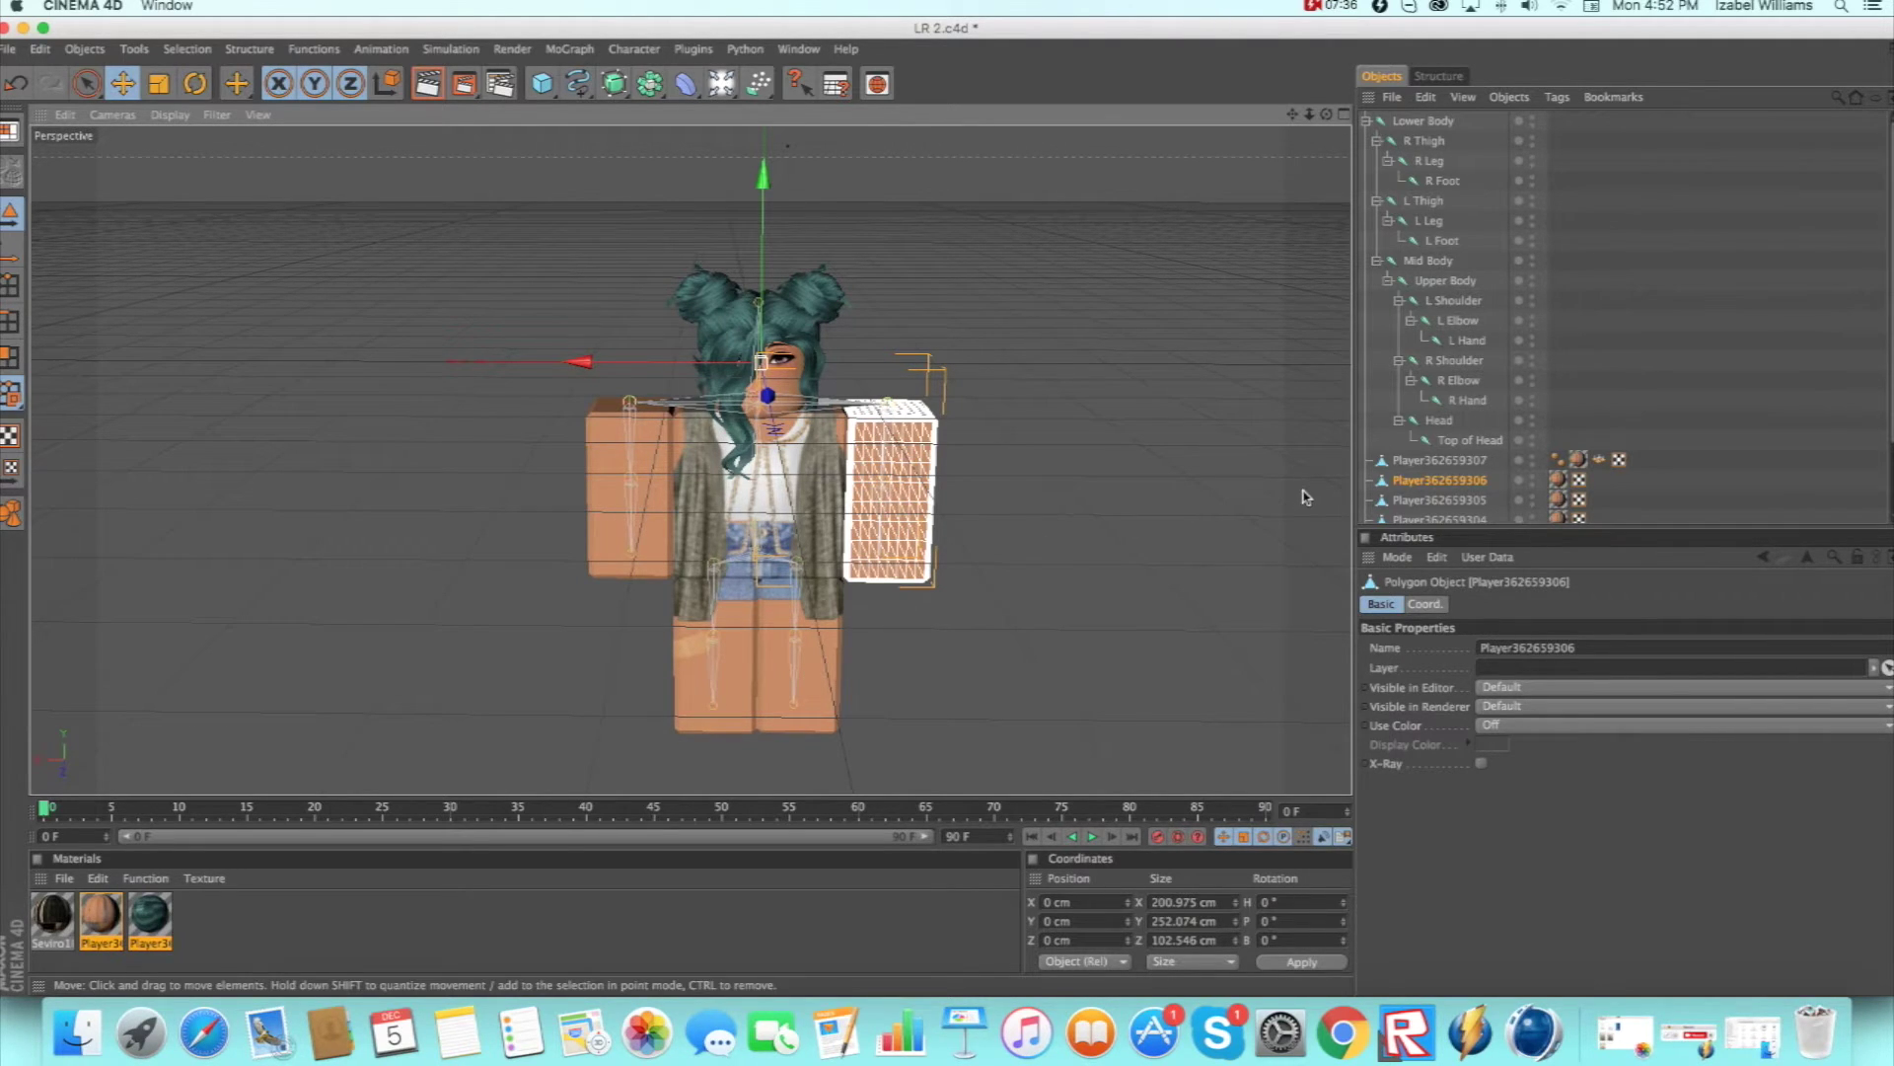
left_click(1471, 305, "super")
left_click(1468, 322, "super")
left_click(1472, 341, "super")
left_click(620, 51)
mouse_move(691, 81)
left_click(776, 106)
Bind the other arm mesh to the R Shoulder, R Elbow and R Hand joints.
left_click(595, 428)
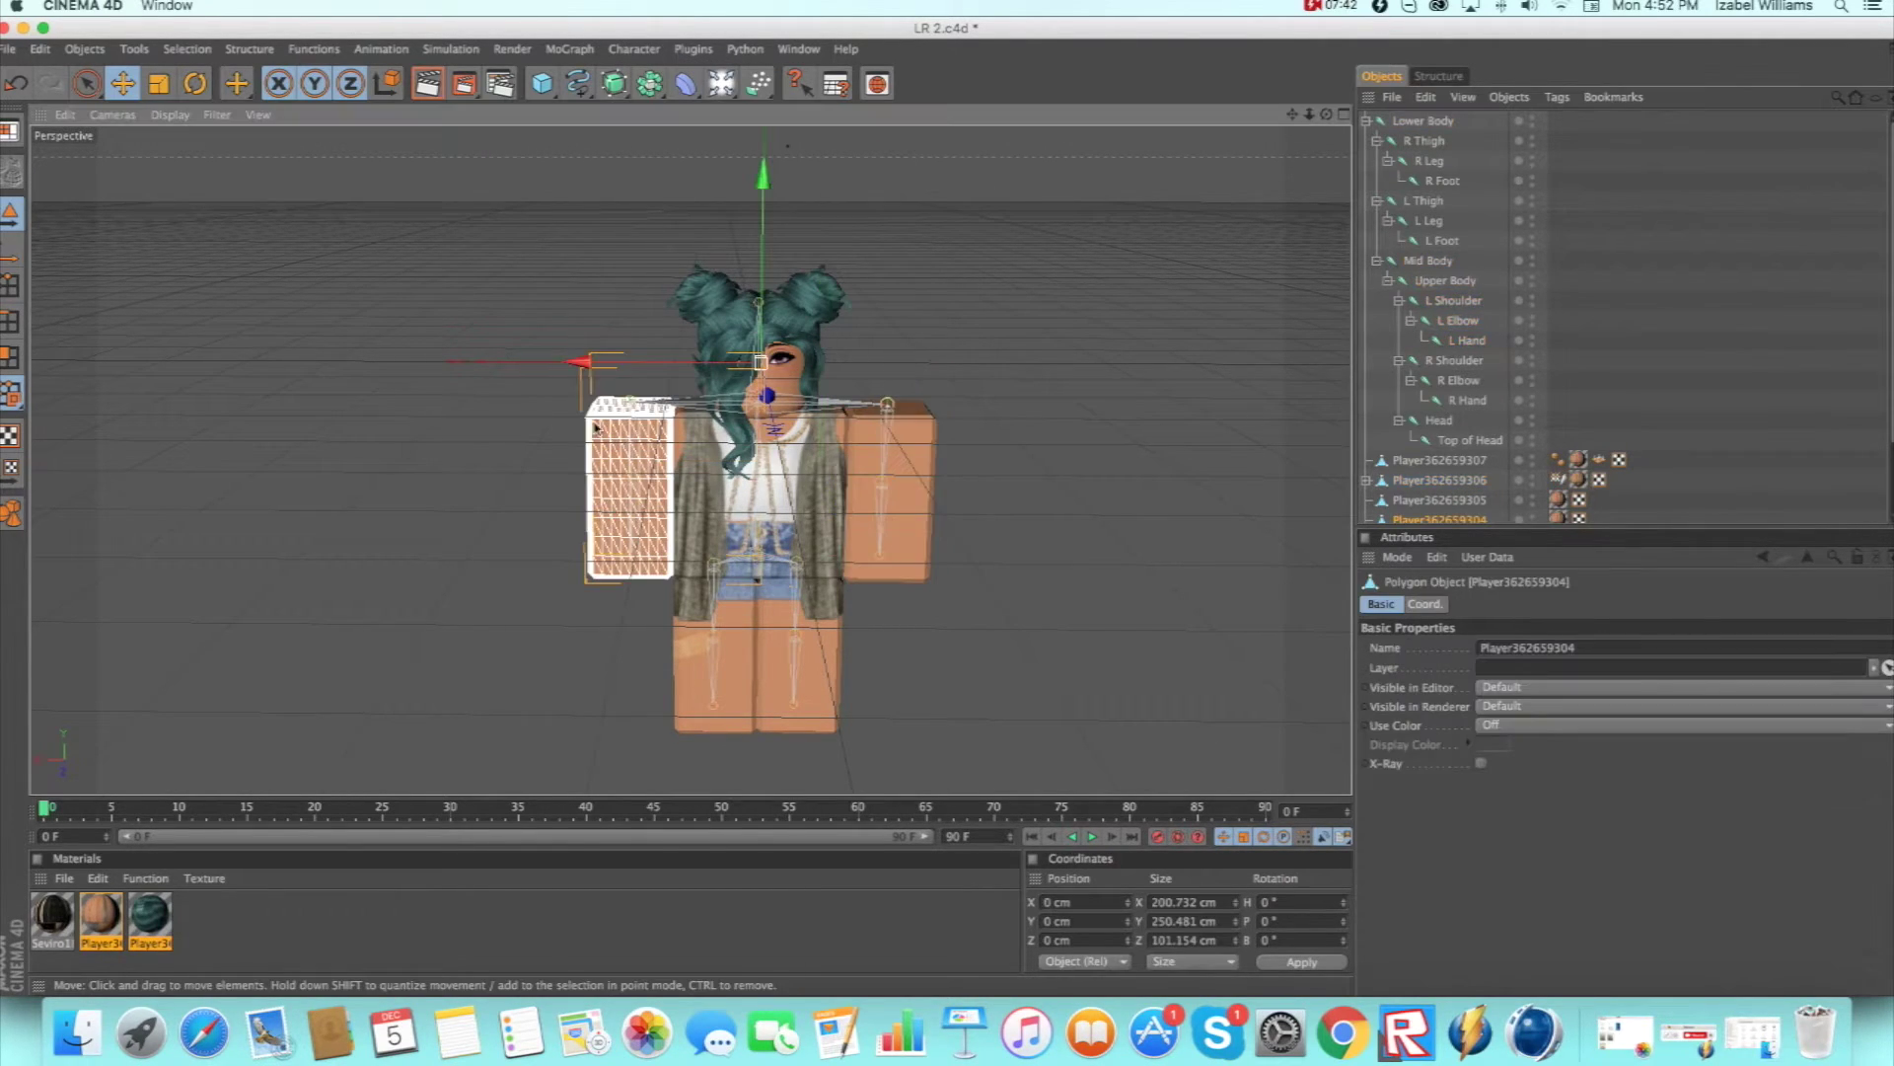
left_click(1458, 360, "ctrl")
left_click(1460, 379, "shift")
left_click(1470, 400, "shift")
left_click(631, 48)
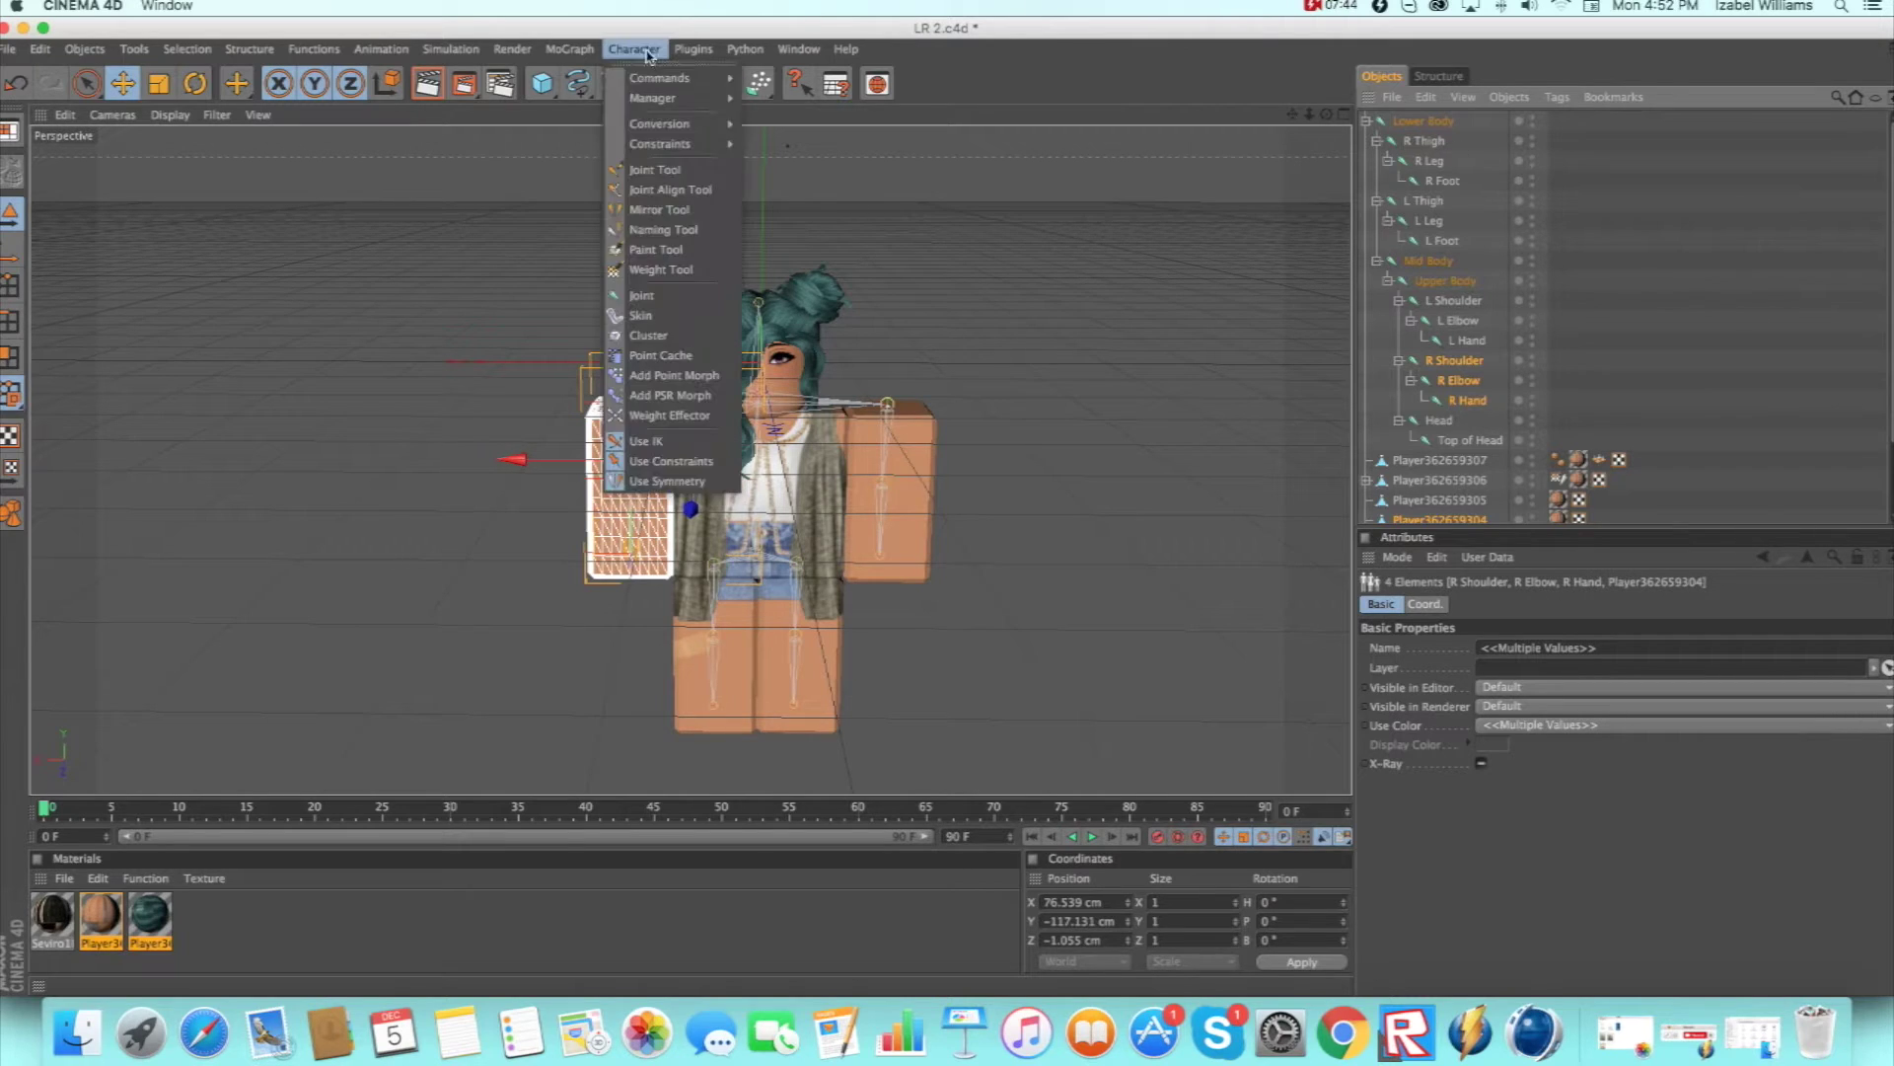
mouse_move(656, 74)
left_click(799, 105)
Bind one leg mesh to the L Thigh, L Leg and L Foot joints.
left_click(804, 671)
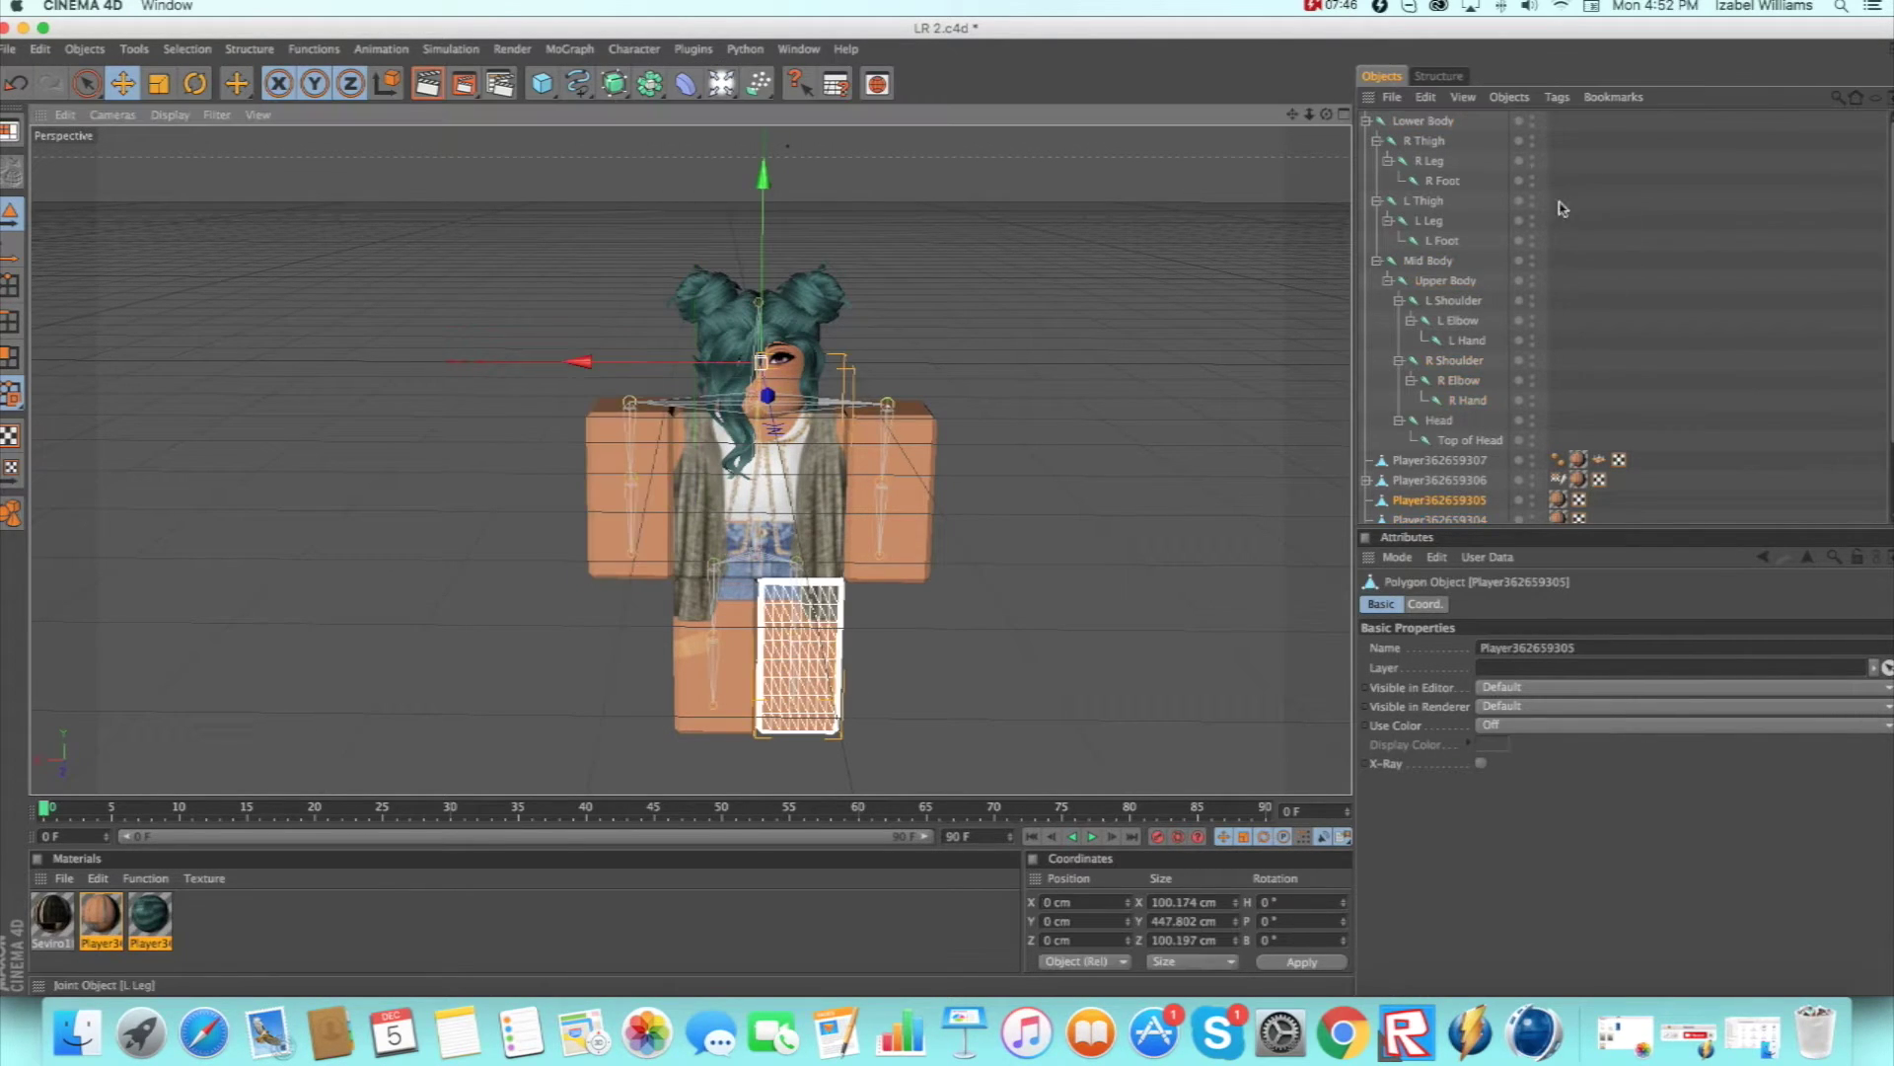
left_click(1424, 200, "ctrl")
left_click(1432, 221, "shift")
left_click(1442, 240, "shift")
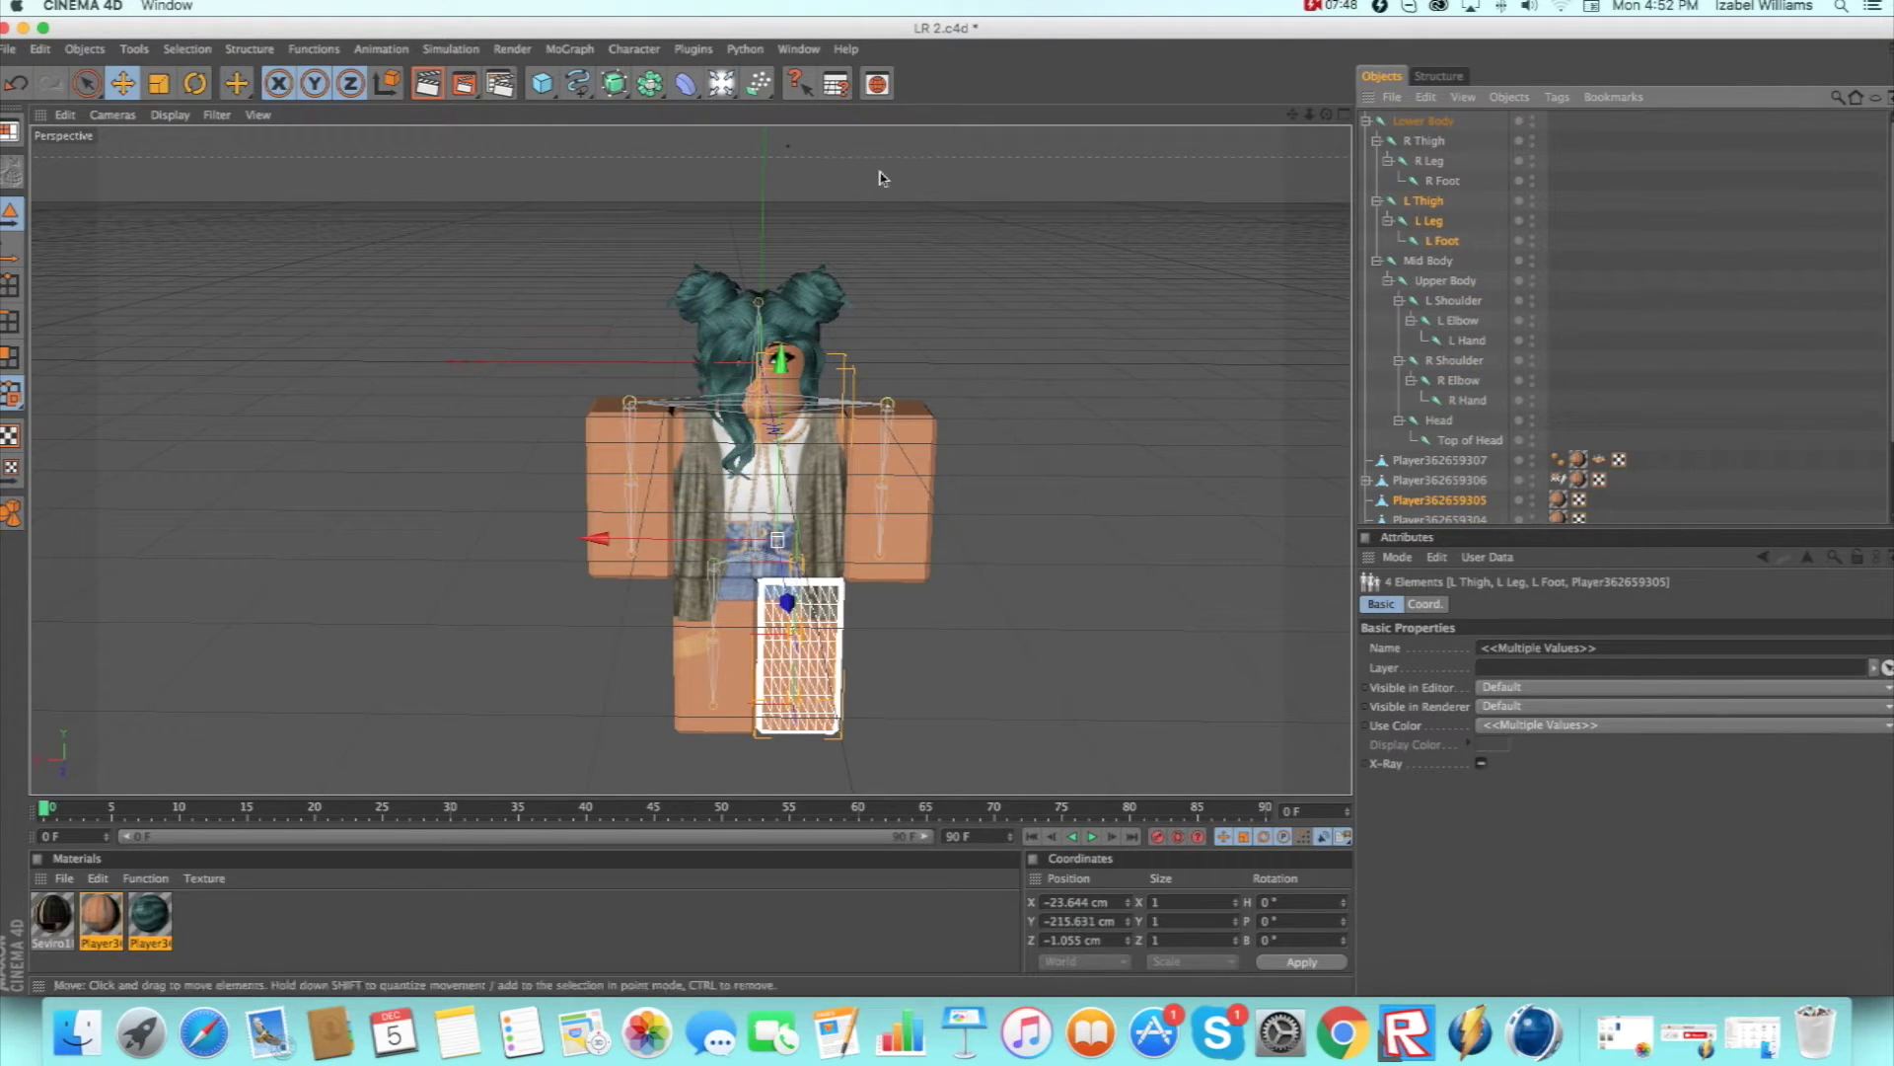
left_click(634, 48)
mouse_move(659, 78)
left_click(819, 103)
Bind the other leg mesh to the R Thigh, R Leg and R Foot joints.
left_click(715, 656)
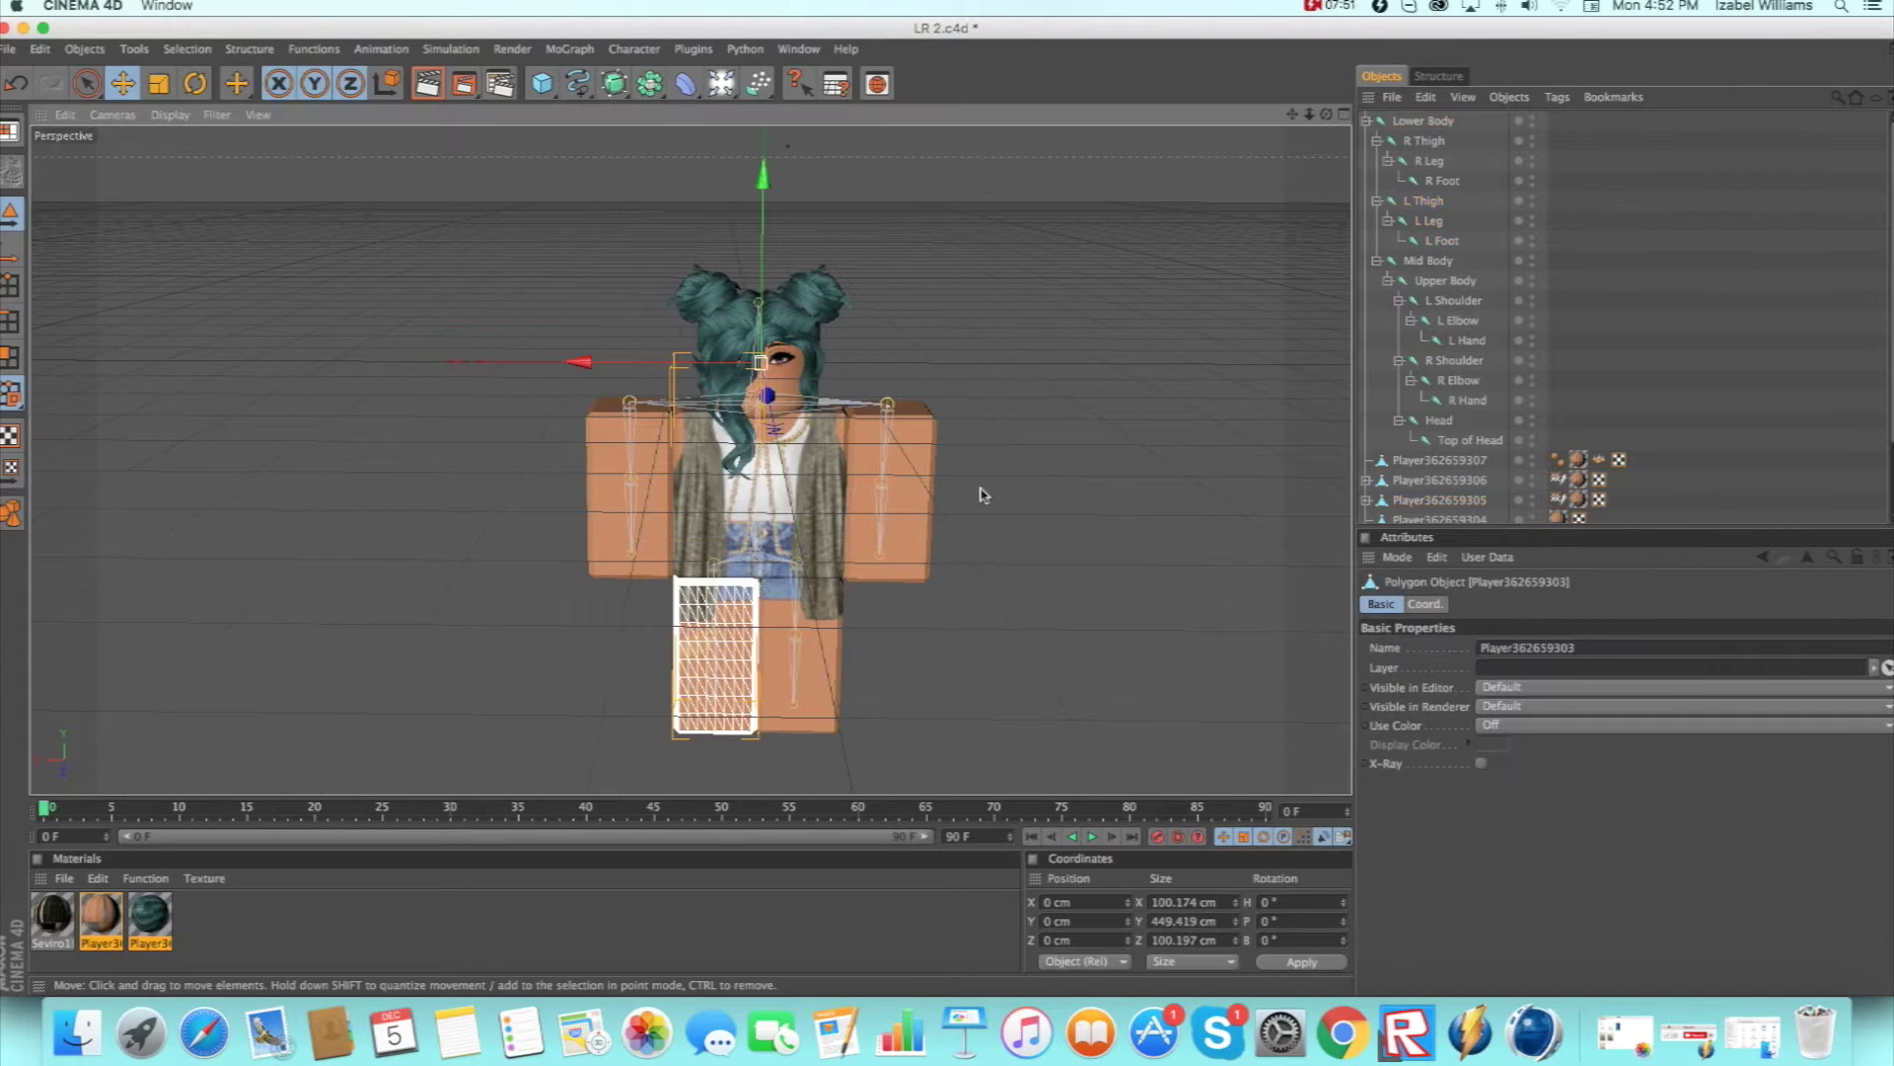
left_click(1424, 142, "ctrl")
left_click(1429, 161, "shift")
left_click(1442, 180, "shift")
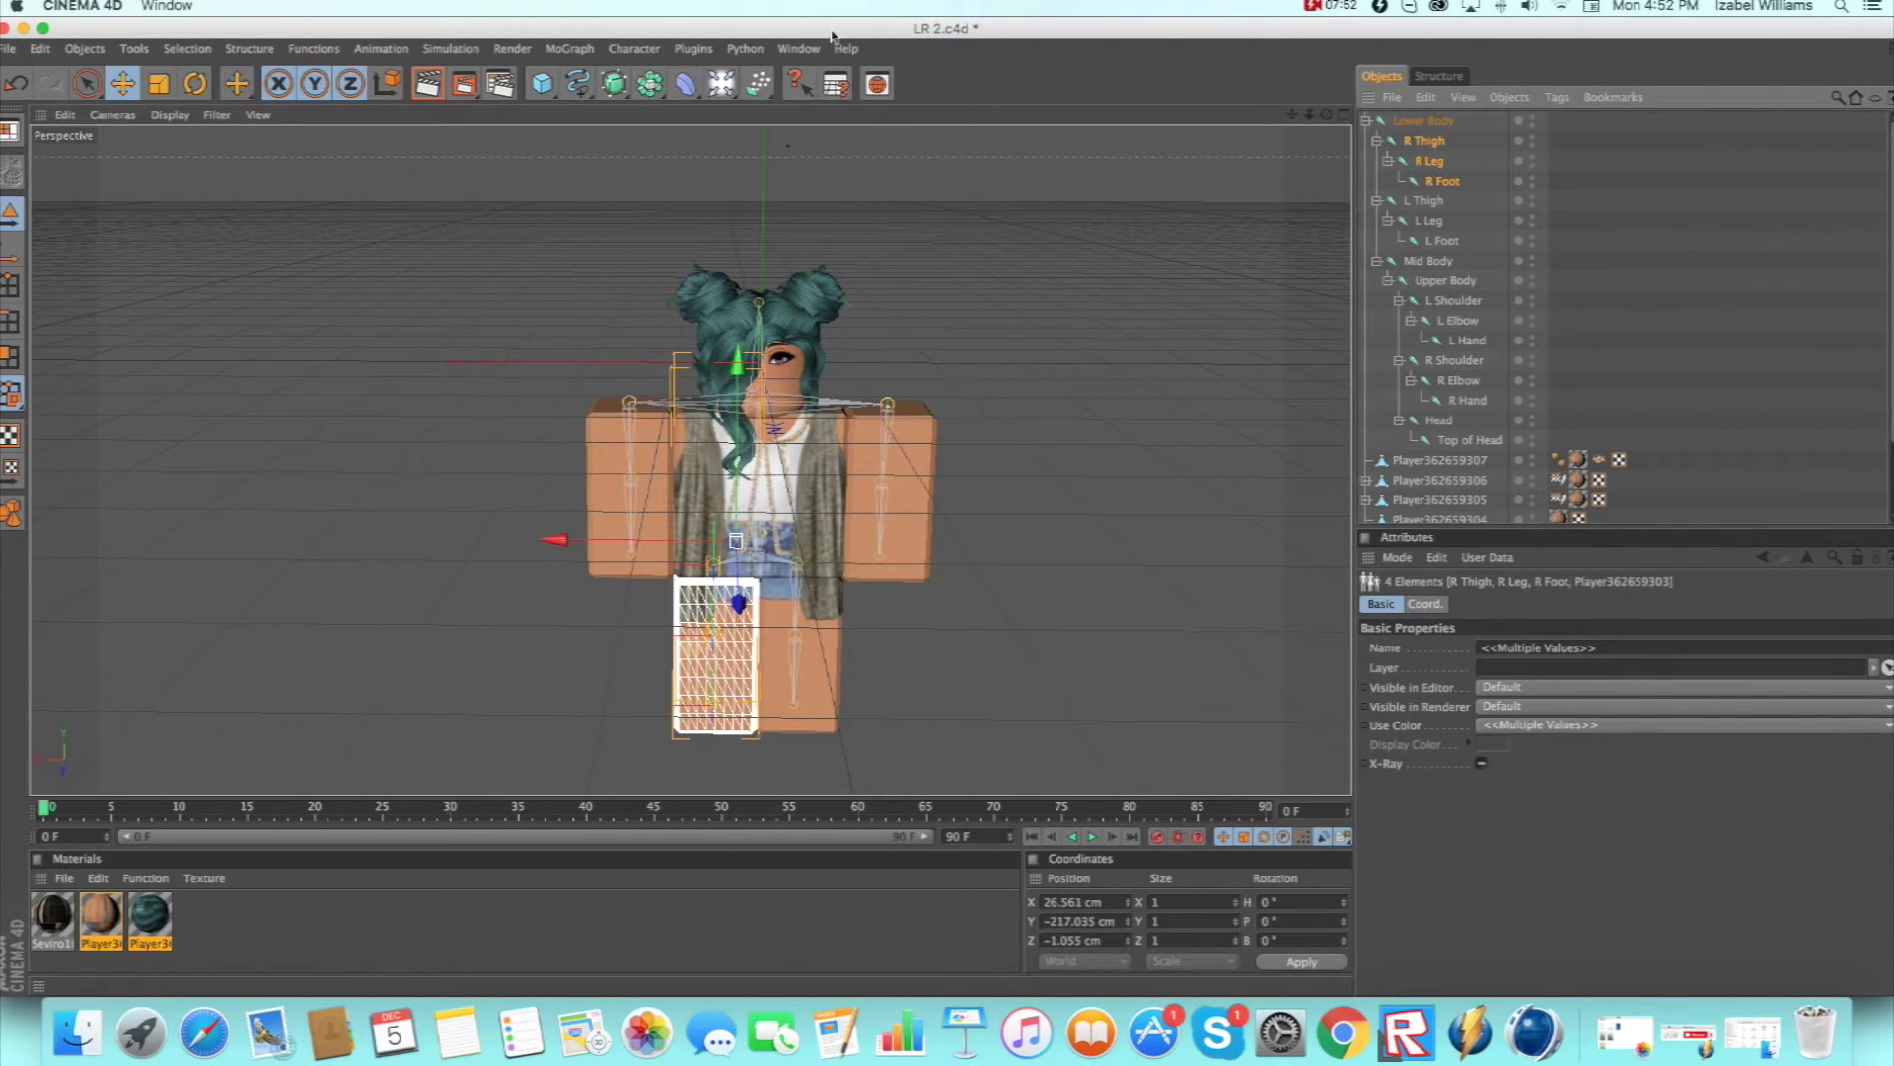
left_click(633, 48)
mouse_move(659, 78)
left_click(755, 104)
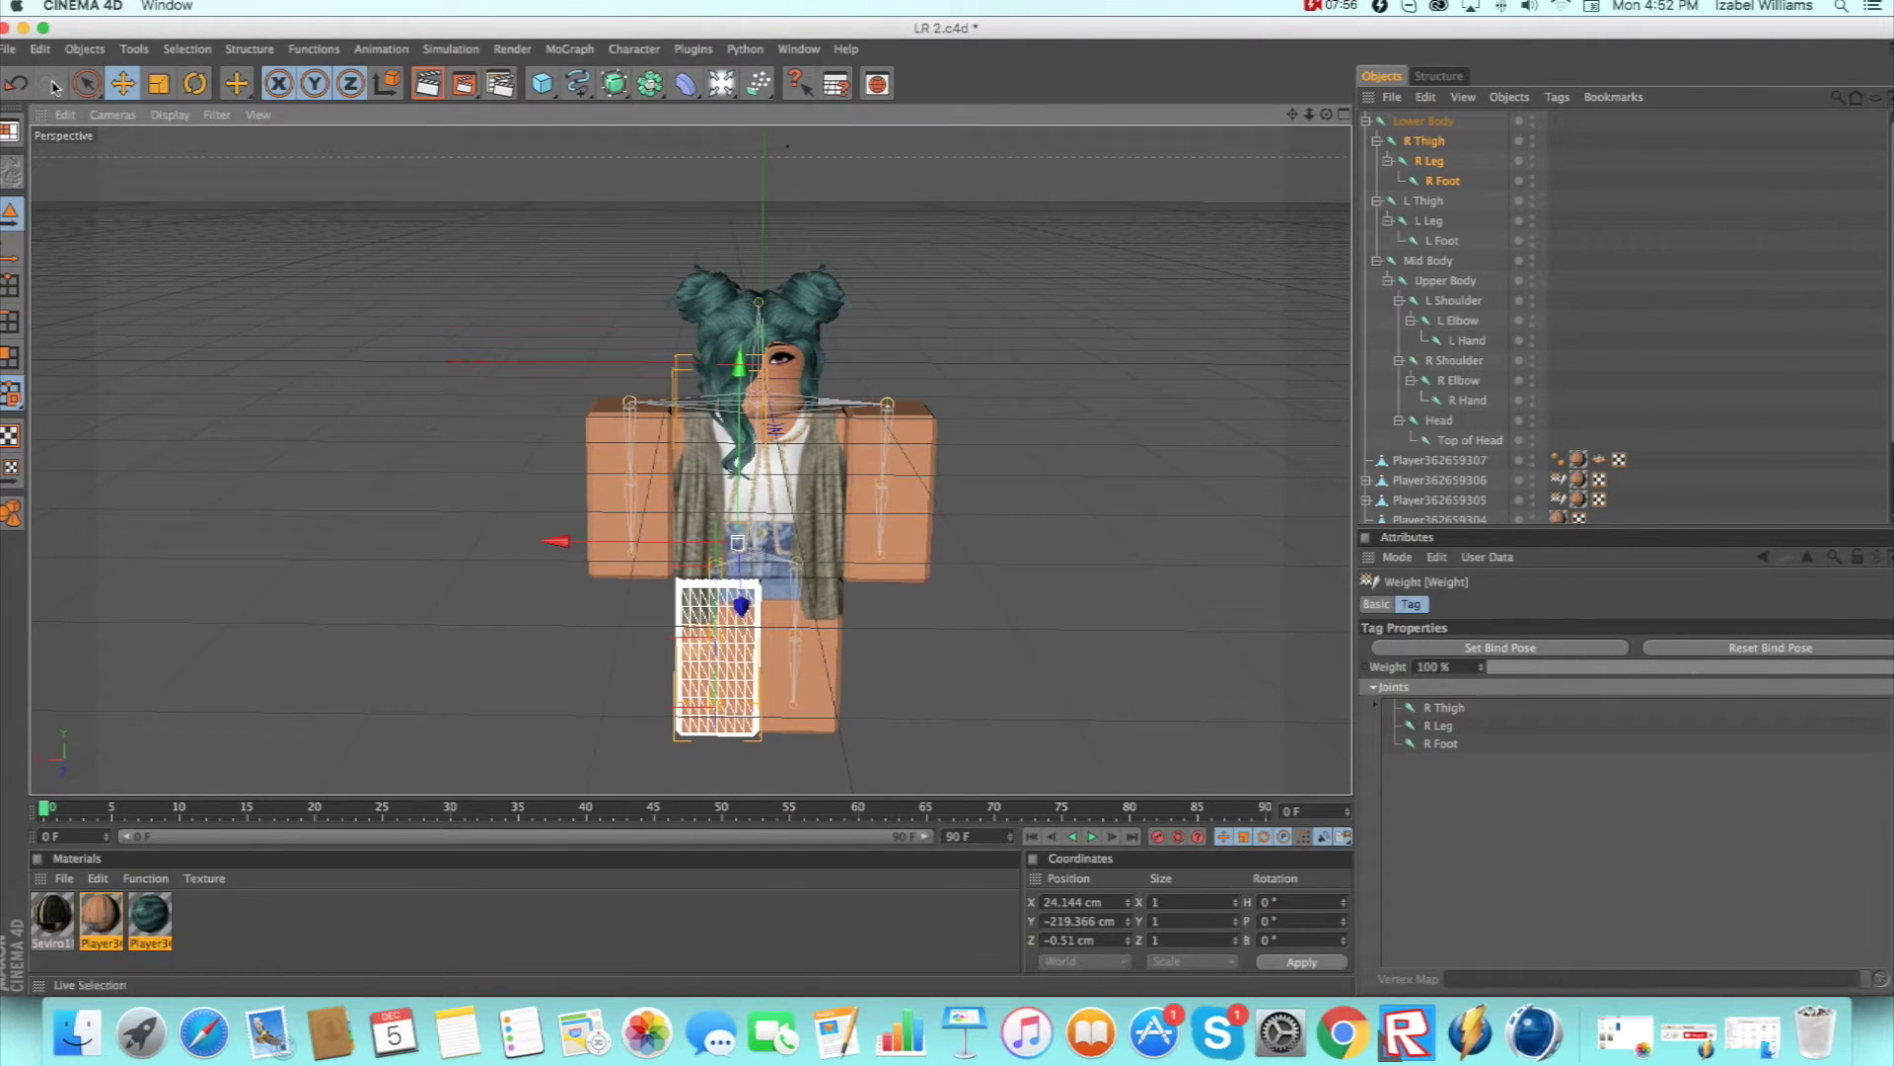
left_click(1241, 320)
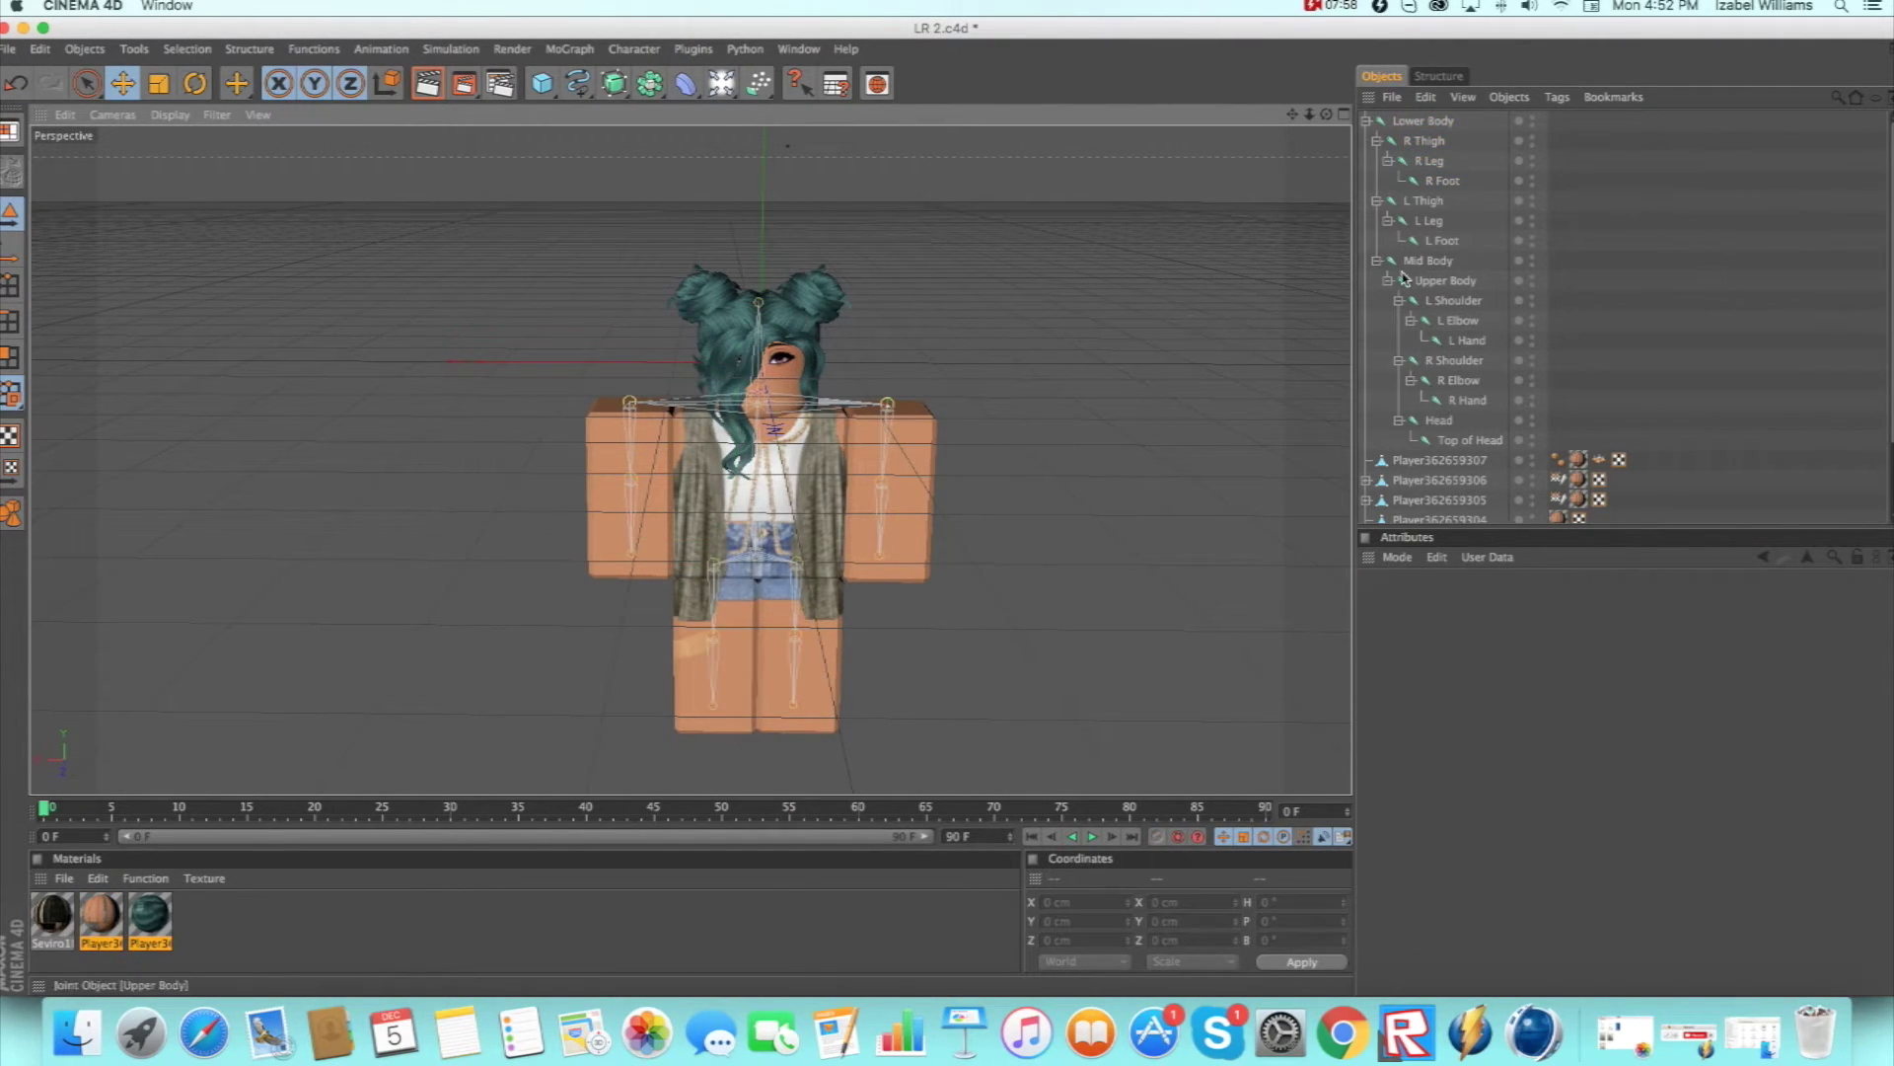
Bind the head mesh to the Head and Top of Head joints.
left_click(790, 378)
scroll(1466, 418, "down", 1)
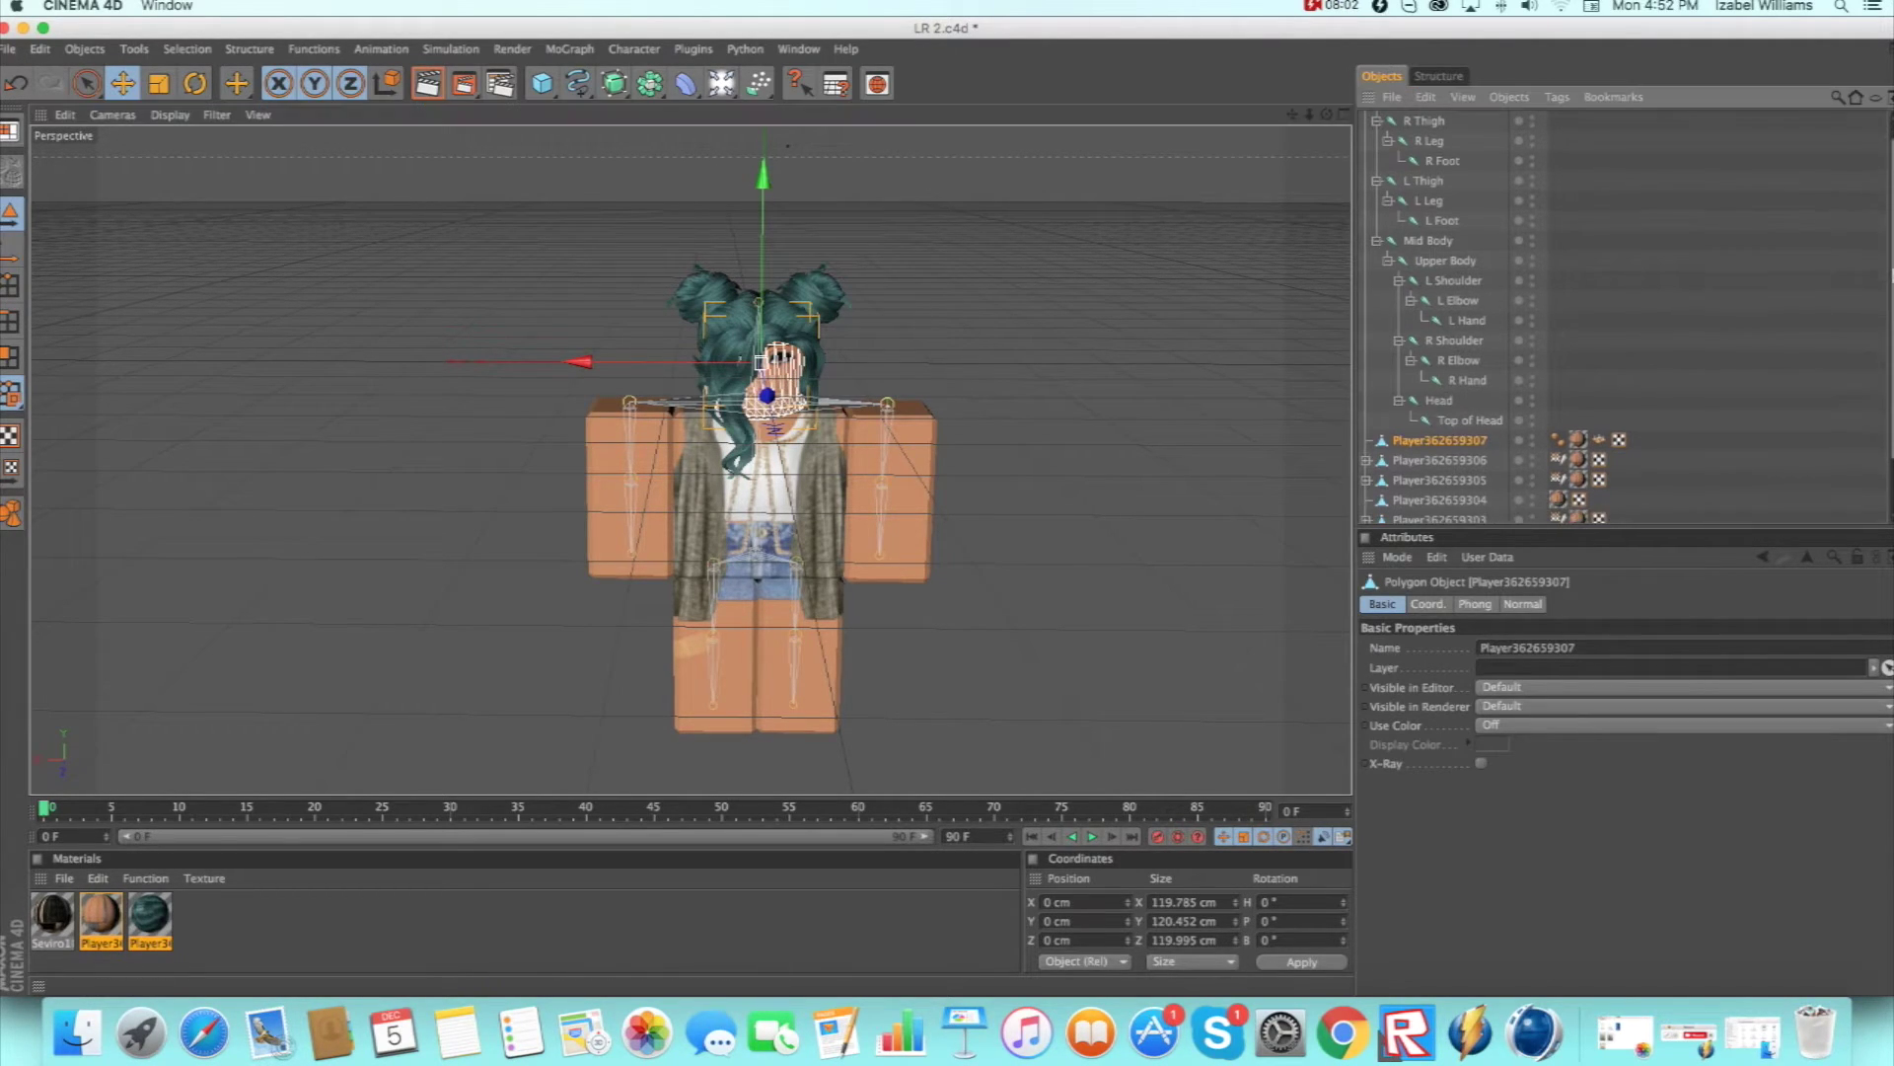
left_click(1443, 402, "shift")
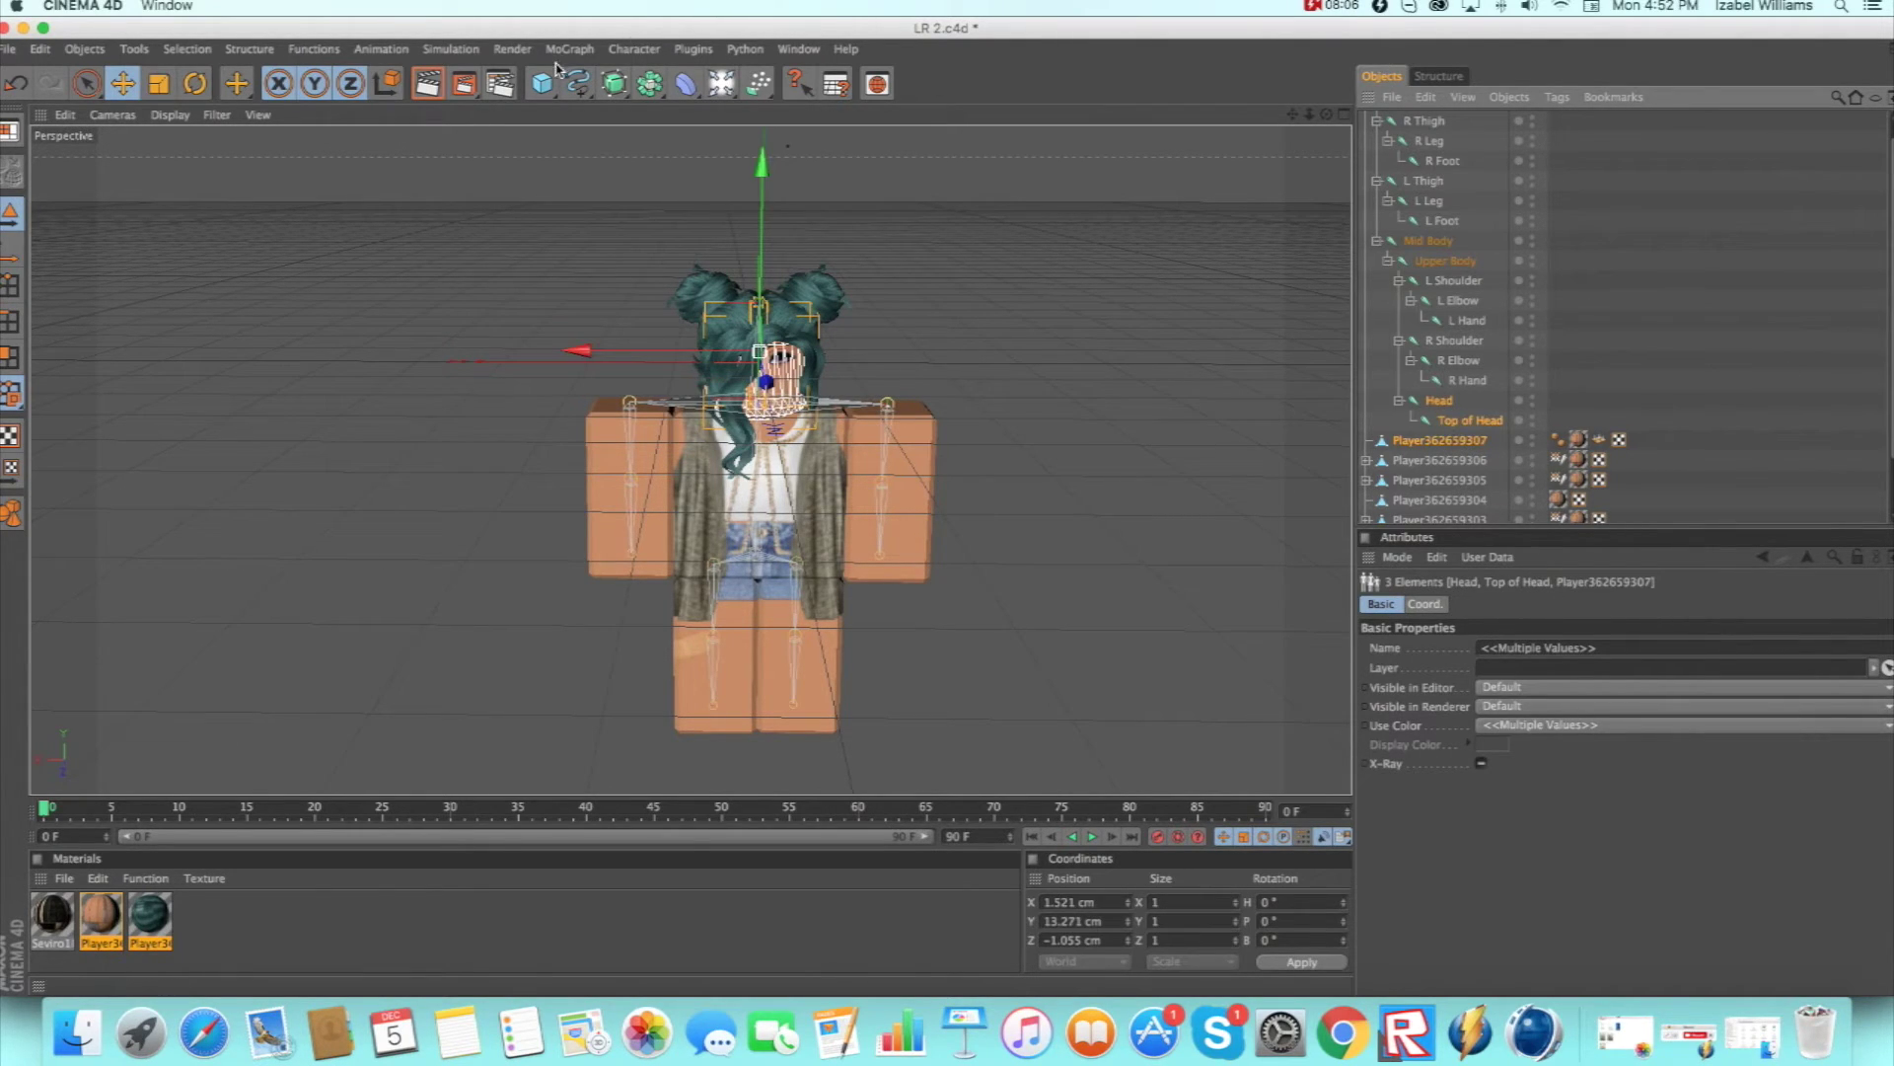
left_click(634, 50)
mouse_move(671, 80)
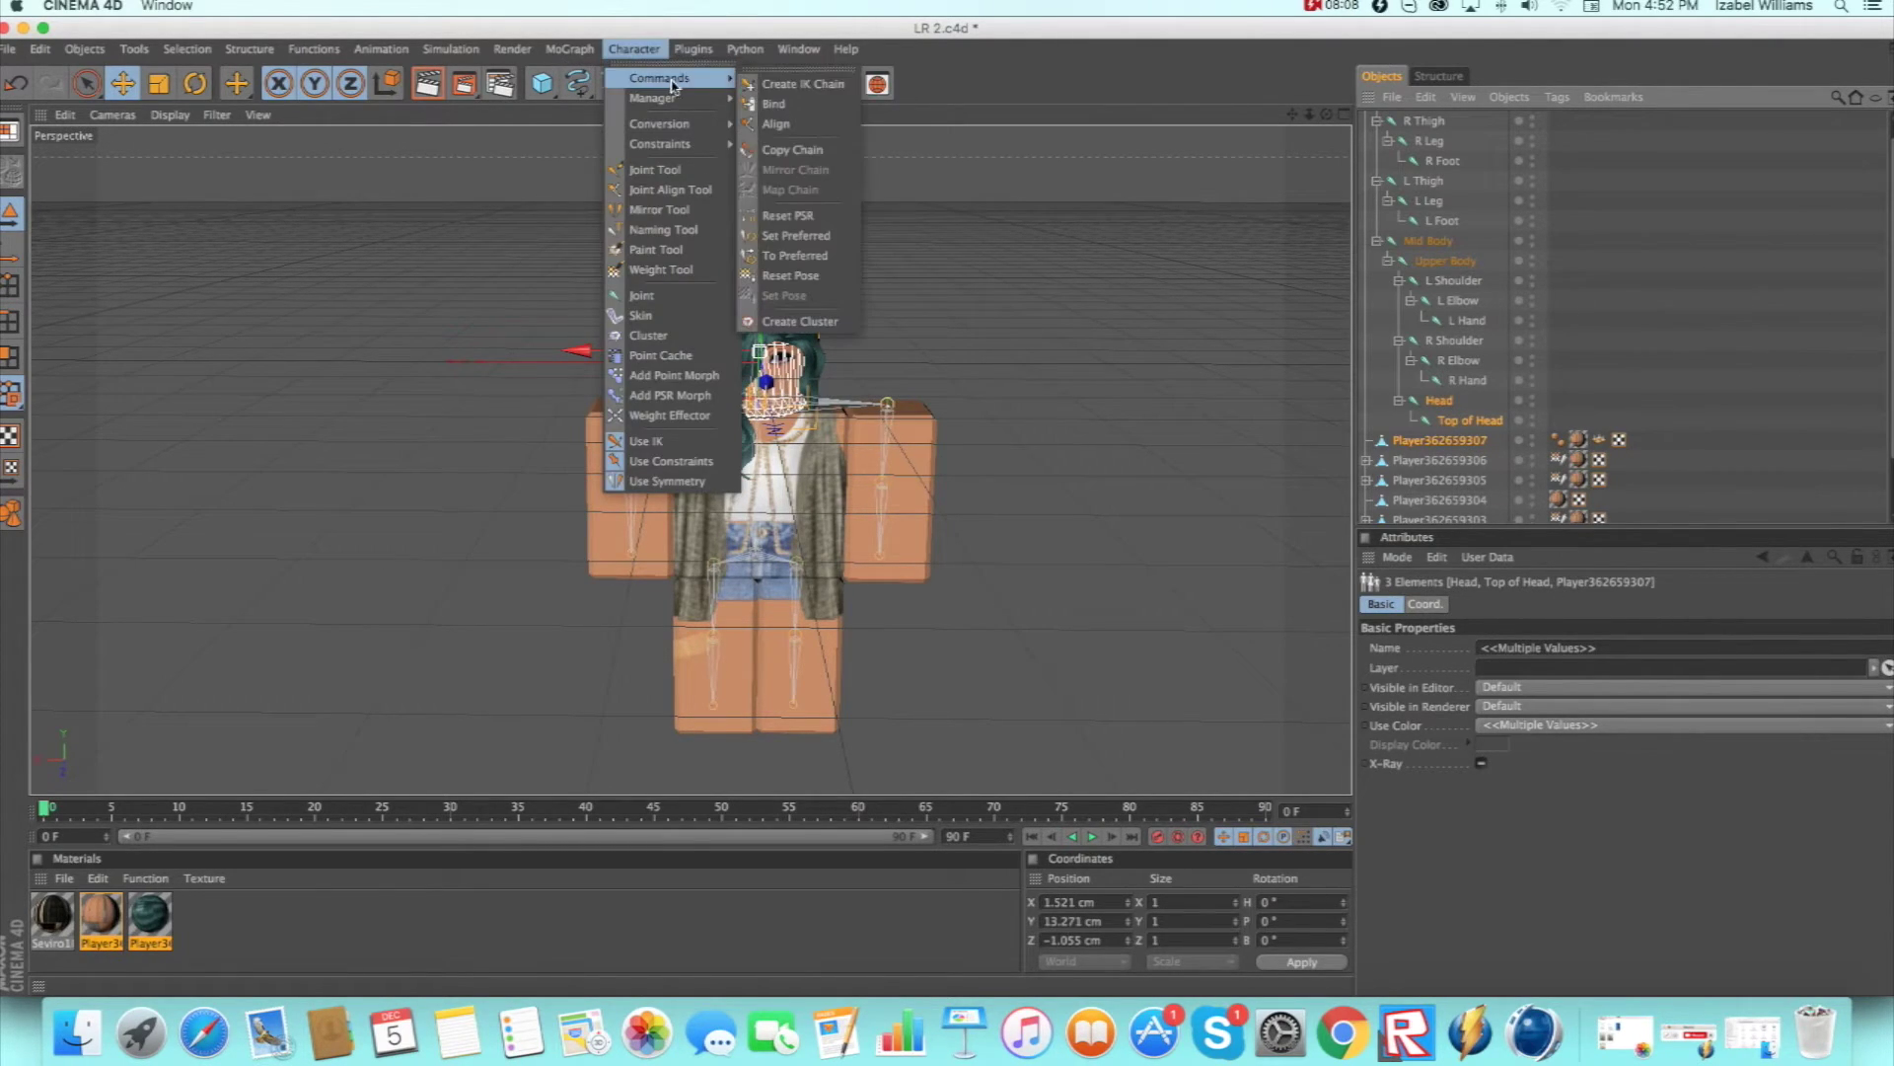
left_click(775, 104)
Bind the hair mesh to the same Head and Top of Head joints.
left_click(839, 296)
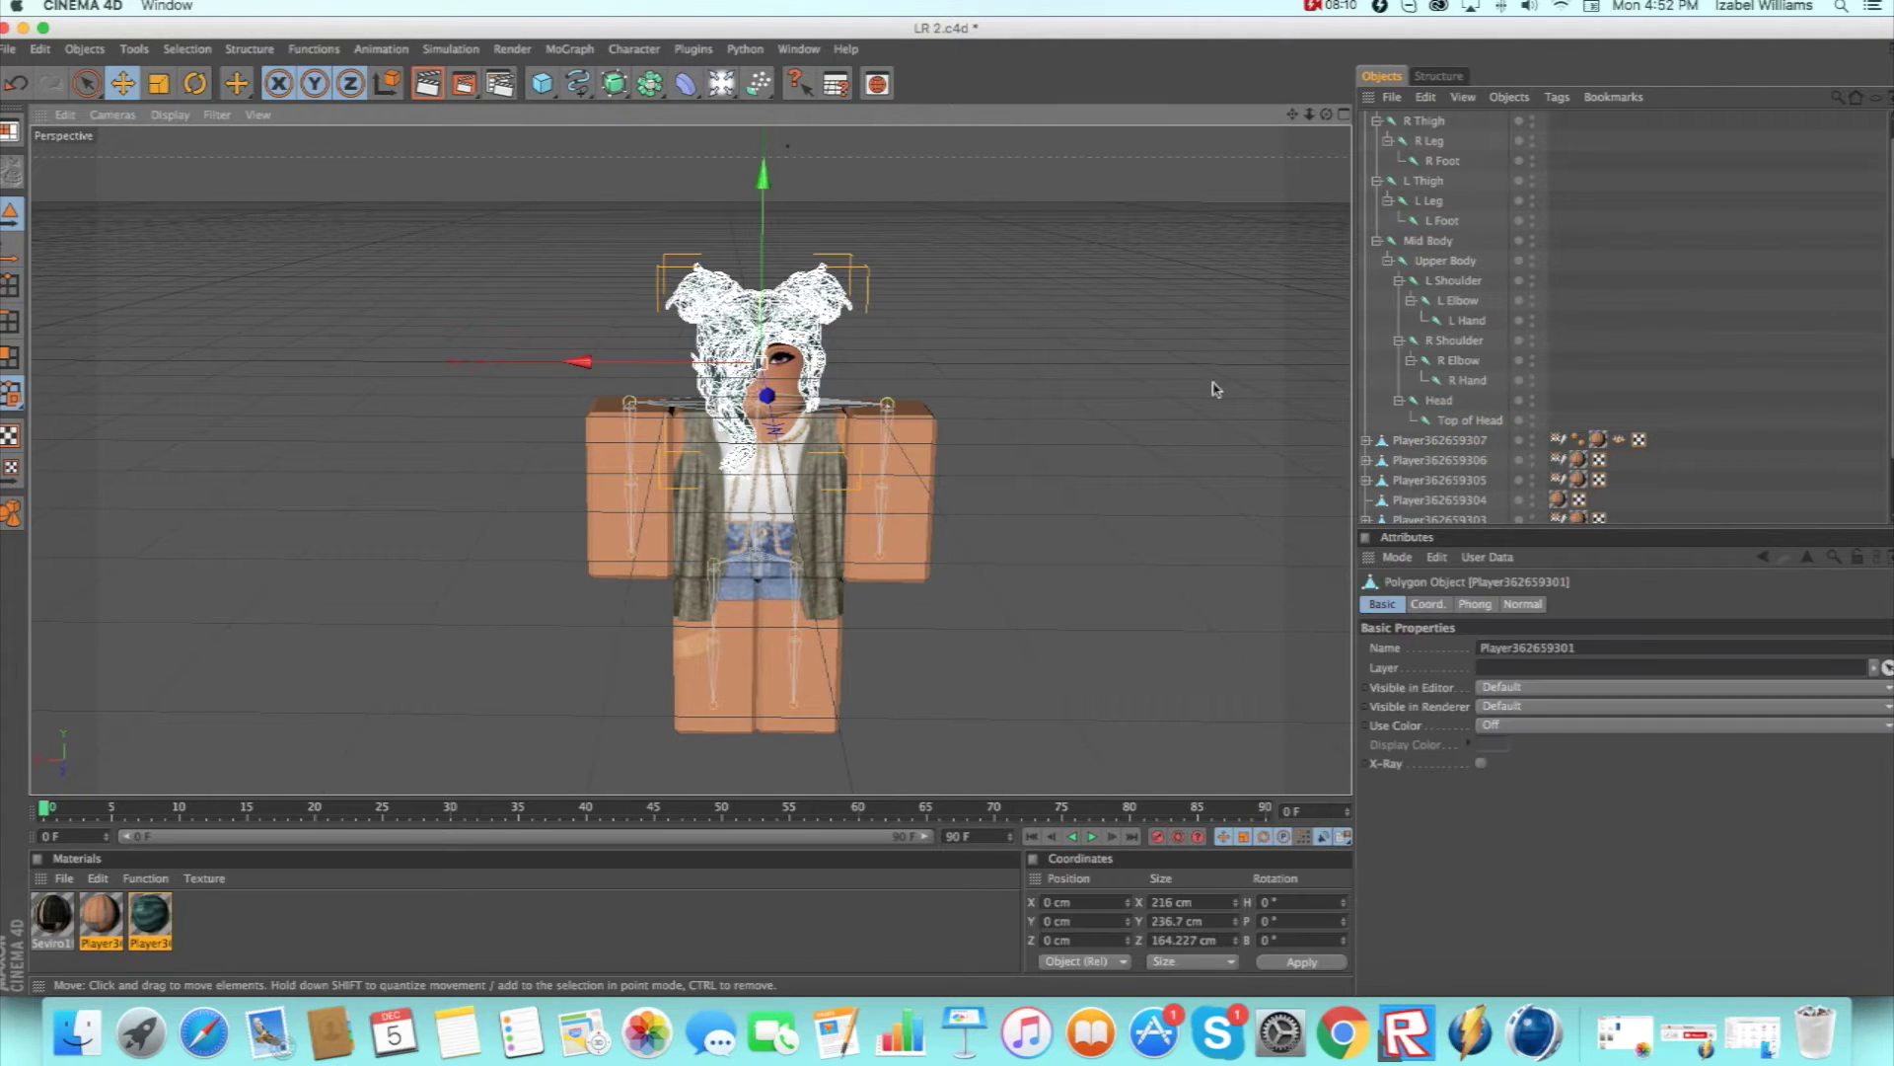
left_click(1441, 401, "ctrl")
left_click(1462, 420, "ctrl")
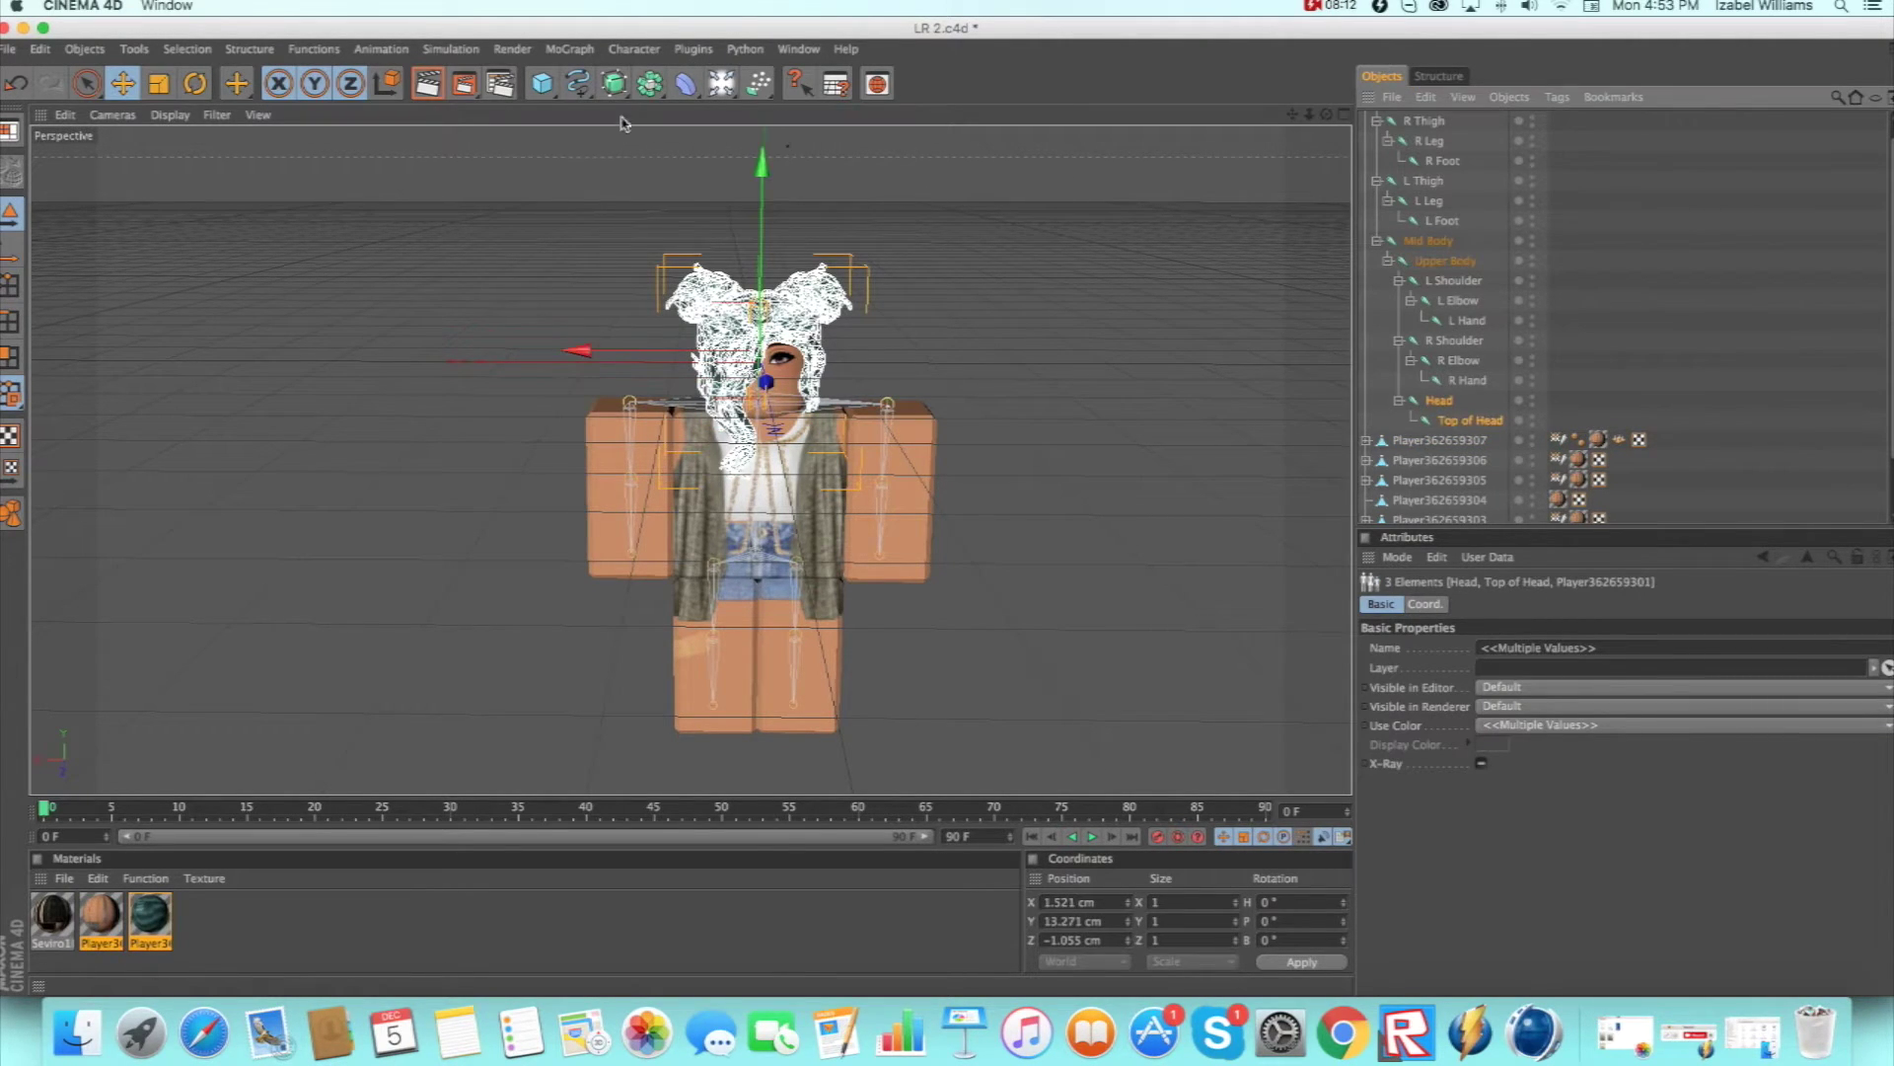
left_click(634, 49)
mouse_move(680, 78)
left_click(771, 105)
left_click(1049, 192)
left_click_drag(1327, 117, 1295, 111)
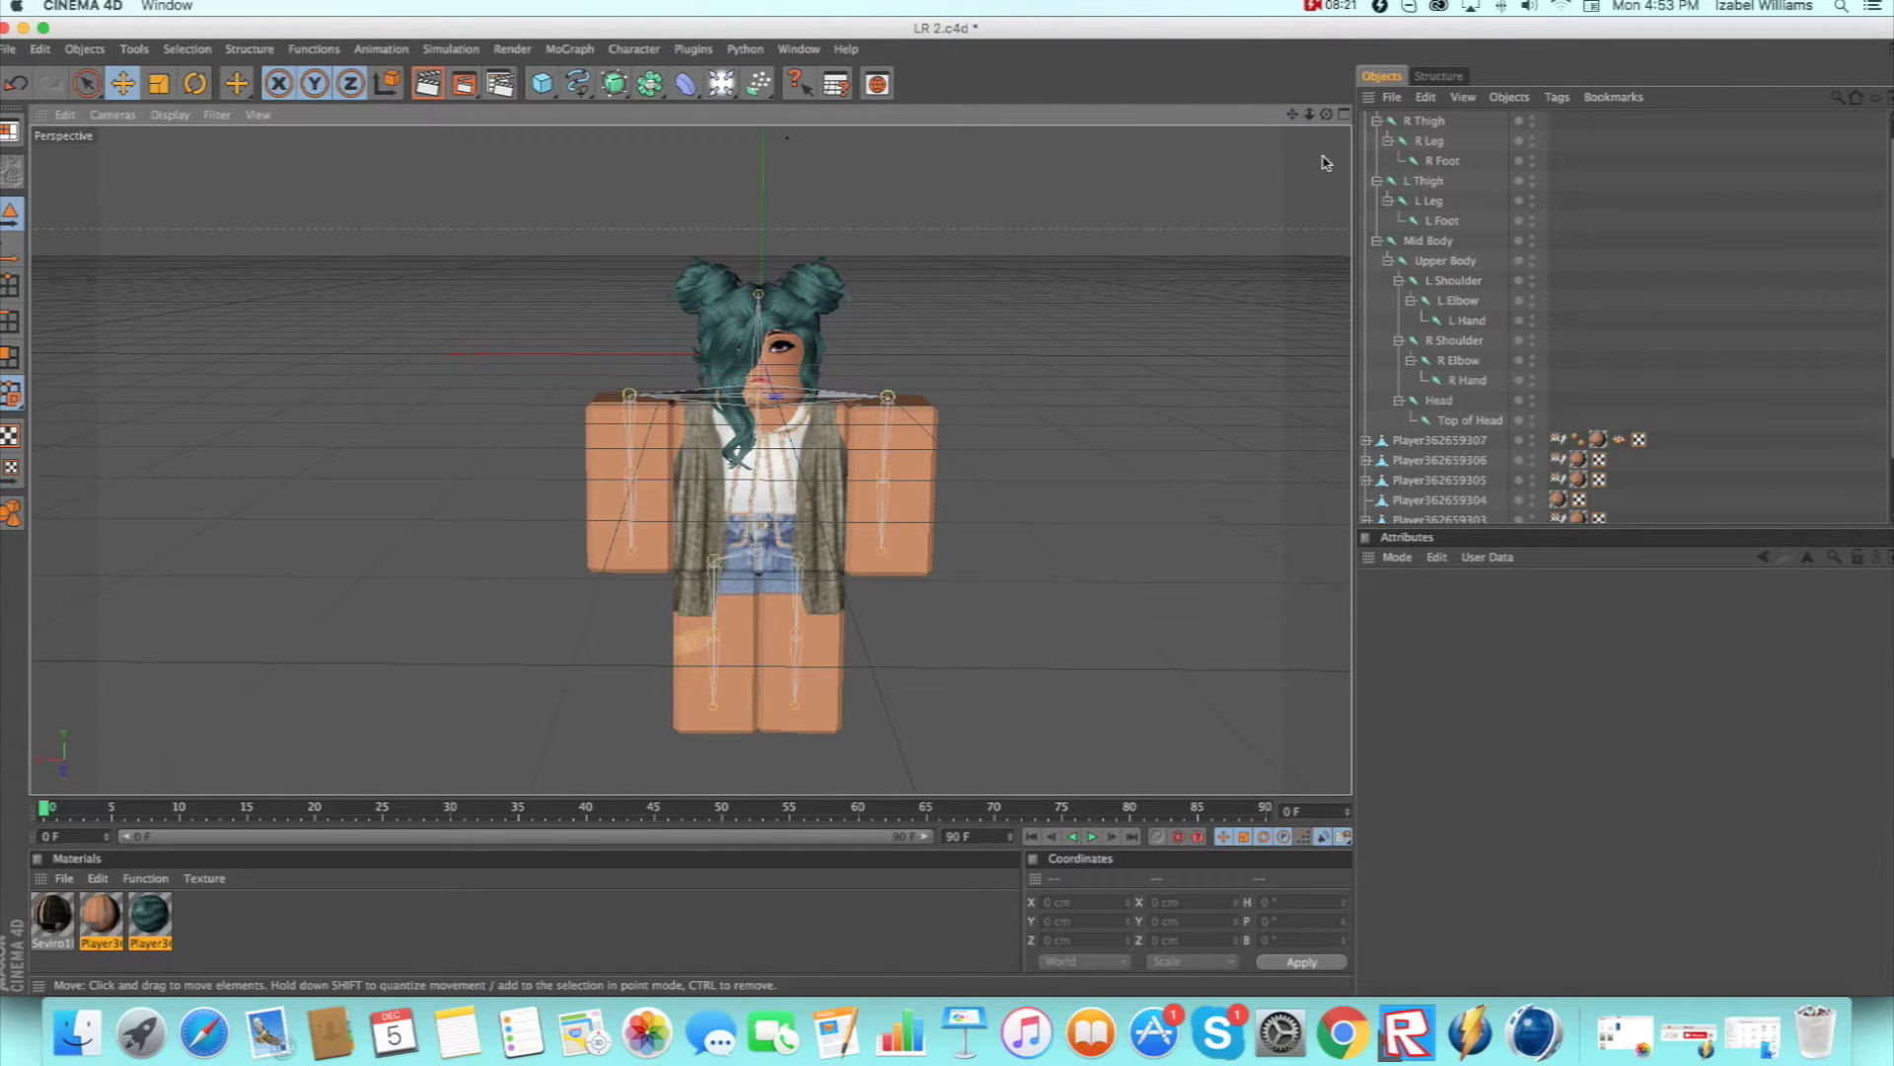
Test-move the Head and L Shoulder joints, undoing each move afterwards.
mouse_move(1326, 120)
left_mouse_down()
mouse_move(1354, 122)
mouse_move(1326, 113)
left_mouse_up()
left_click(1438, 400)
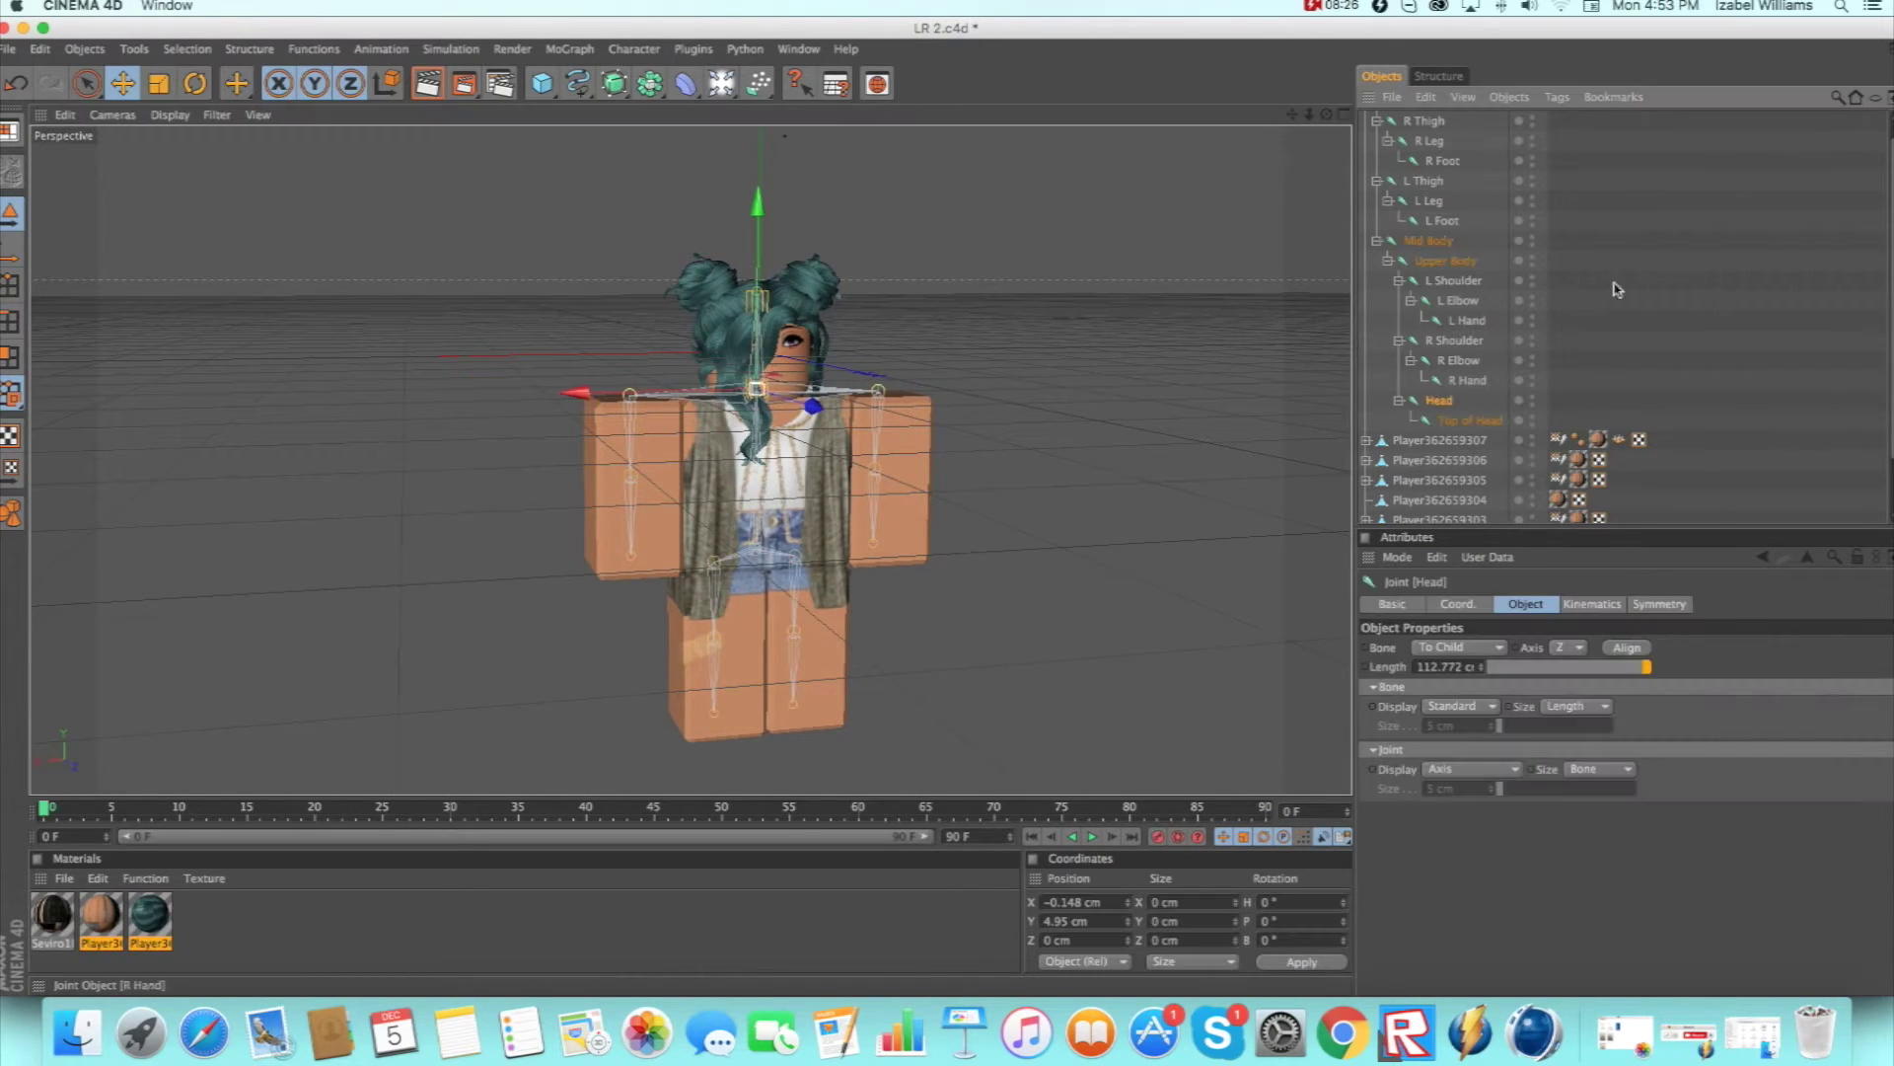
left_click(197, 86)
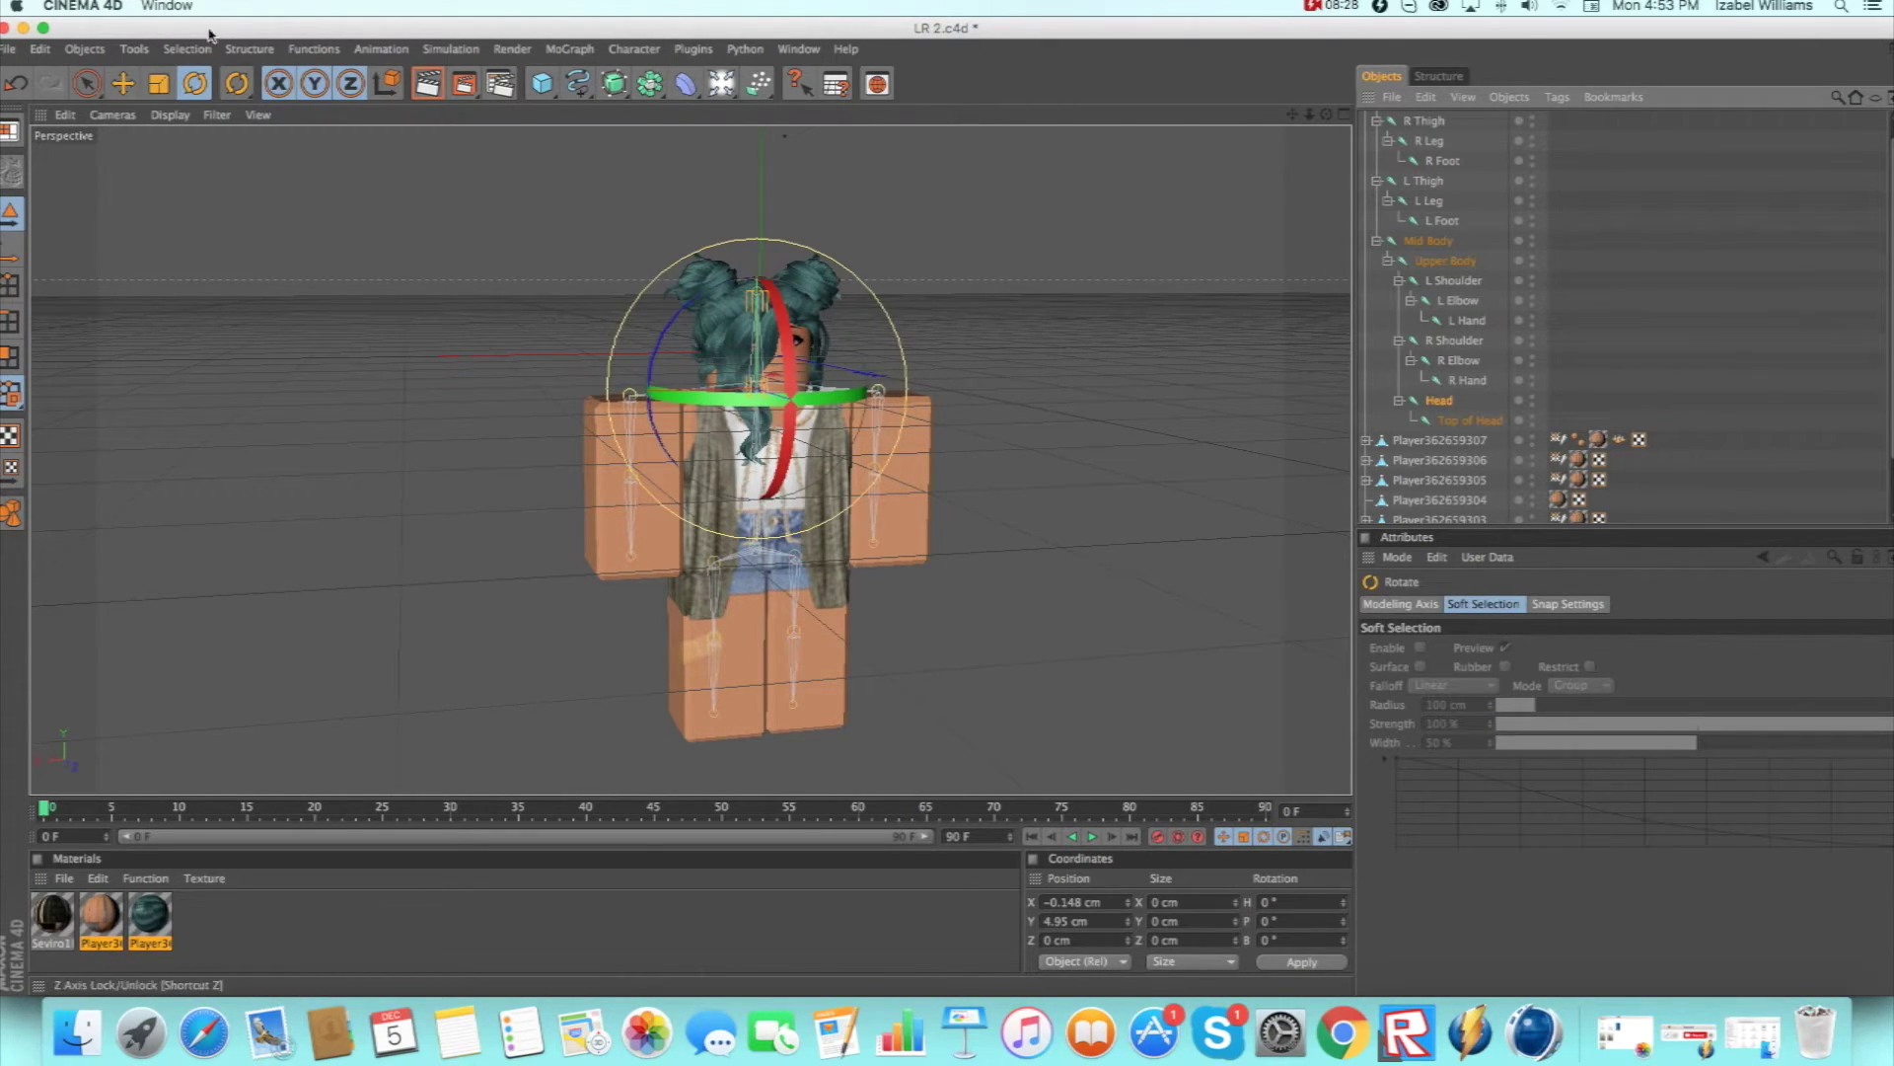
left_click(138, 84)
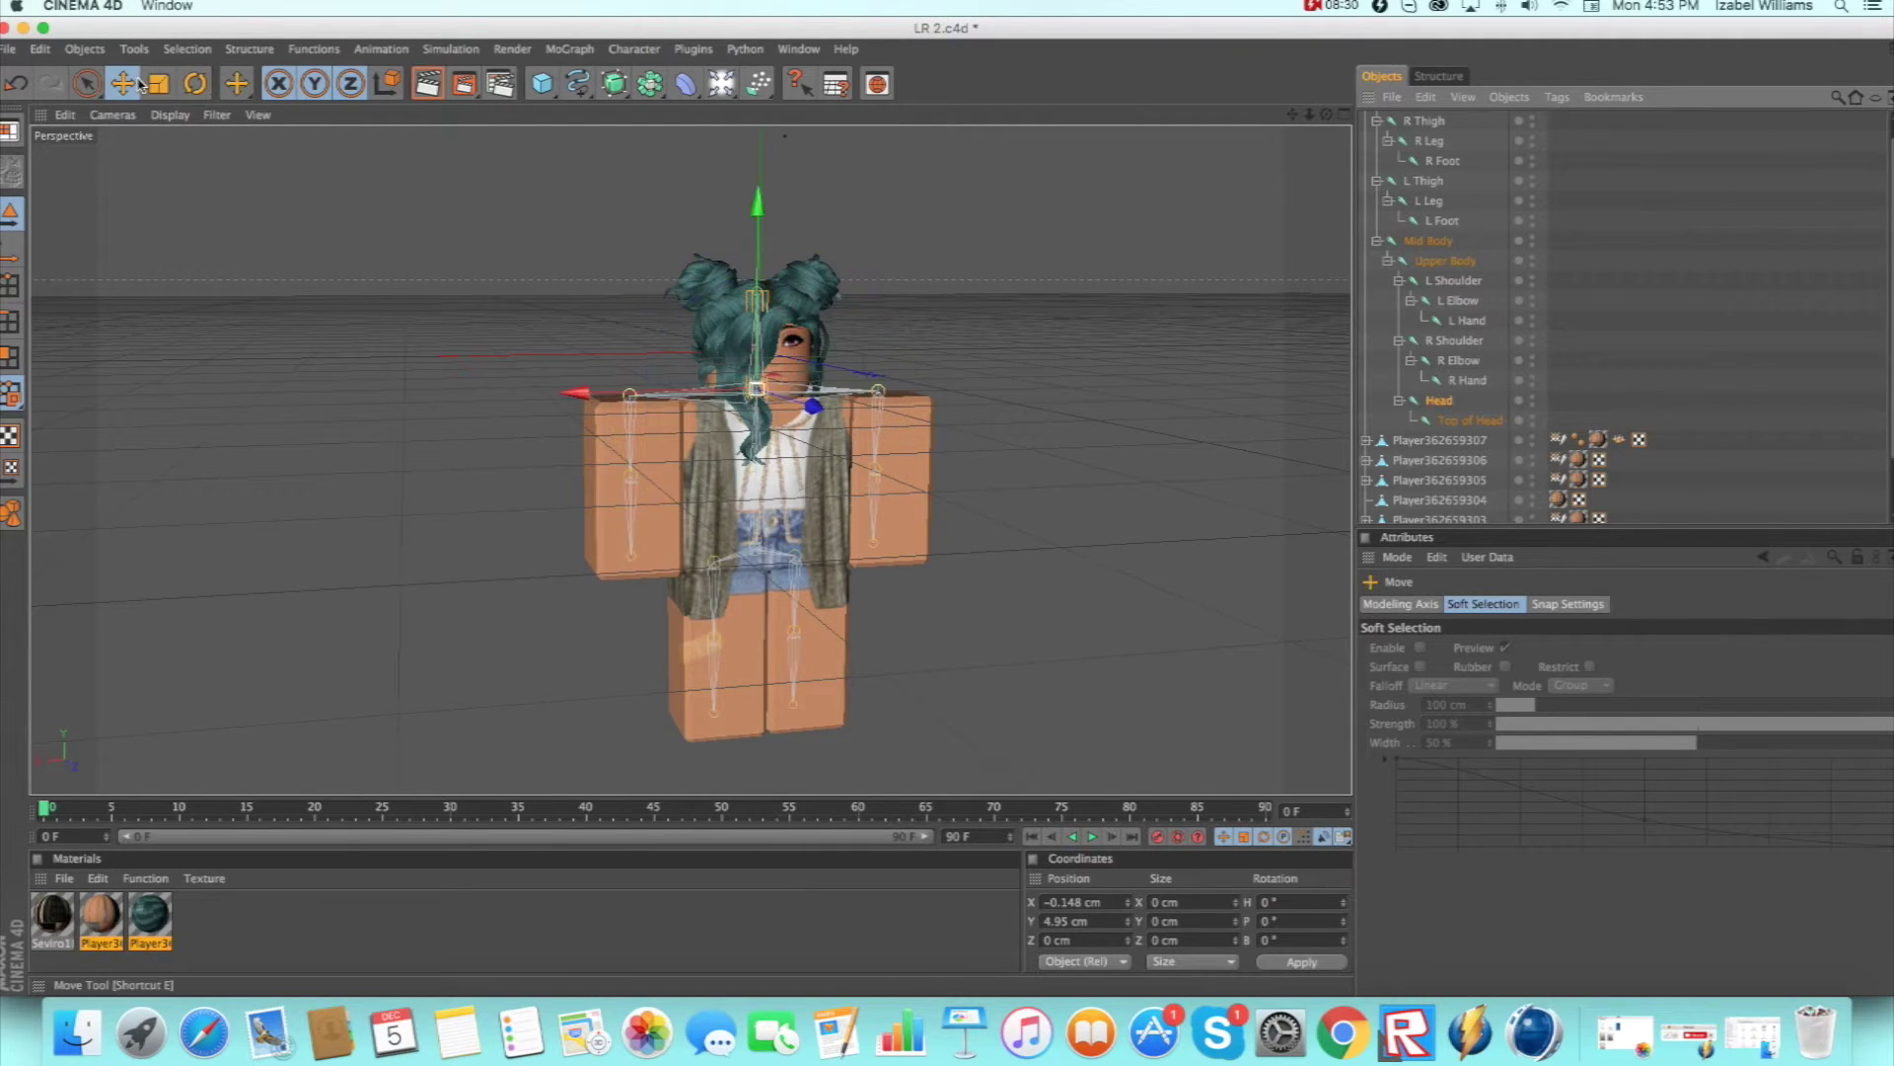
left_click_drag(758, 209, 758, 196)
left_click(15, 84)
left_click(1449, 281)
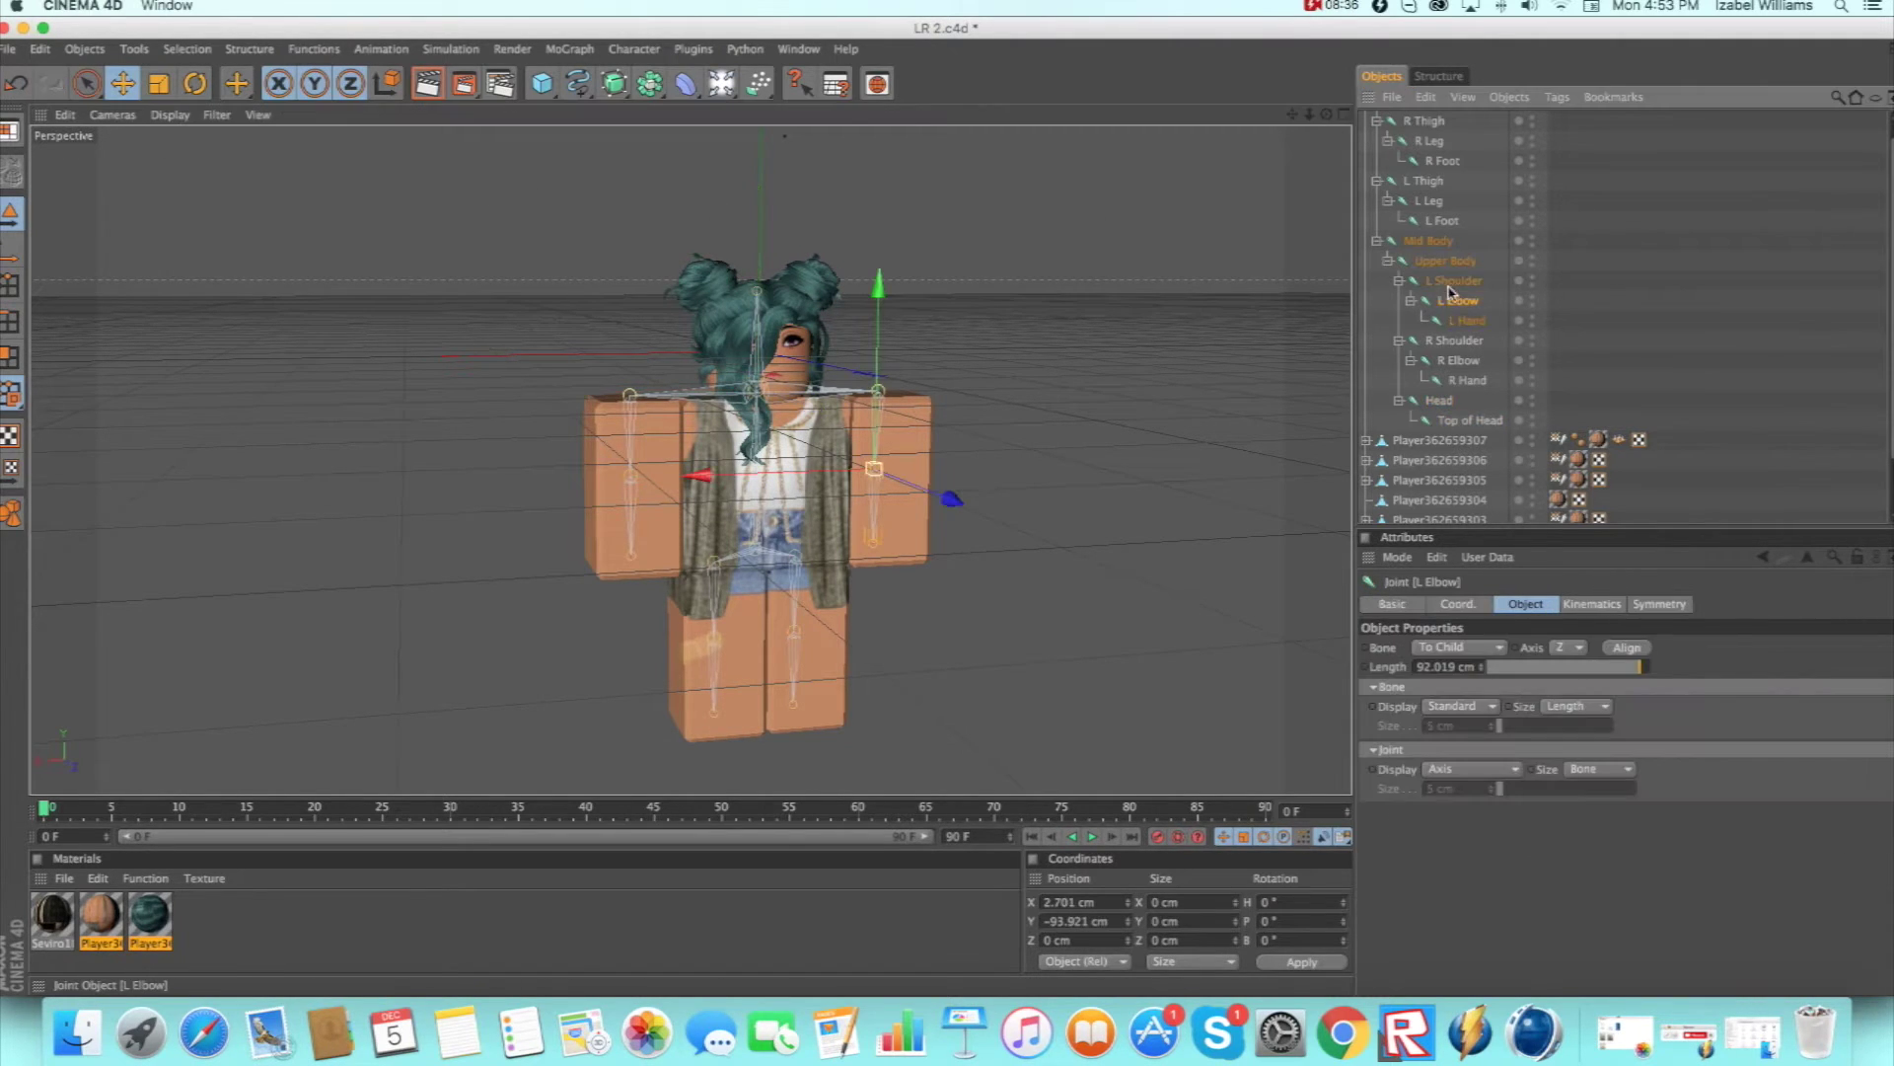
left_click_drag(845, 408, 851, 409)
left_click(29, 83)
Rotate the Head joint to about H -5.507°, P 0.352°, B -2.622°.
left_click(1440, 399)
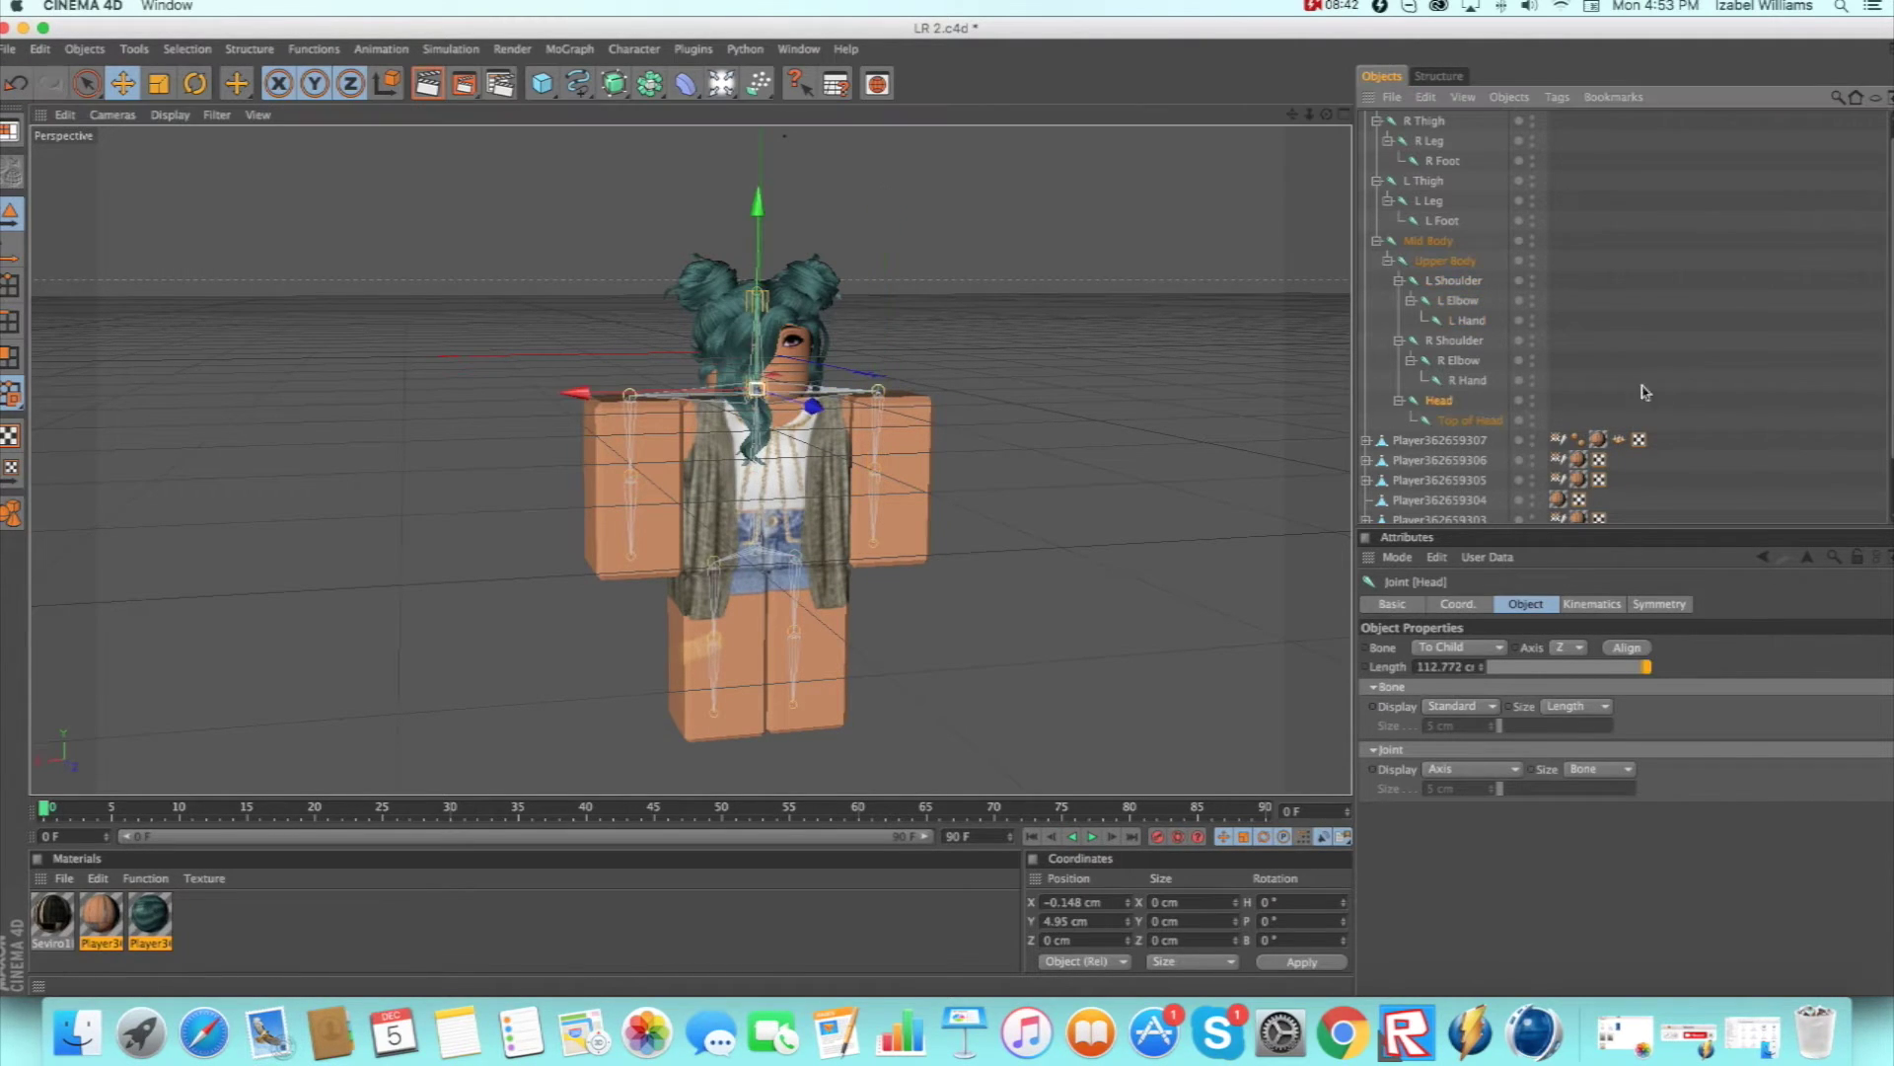
key("r")
mouse_move(869, 407)
left_mouse_down()
mouse_move(815, 401)
mouse_move(833, 401)
left_mouse_up()
left_click_drag(663, 349, 660, 339)
left_click_drag(786, 369, 786, 372)
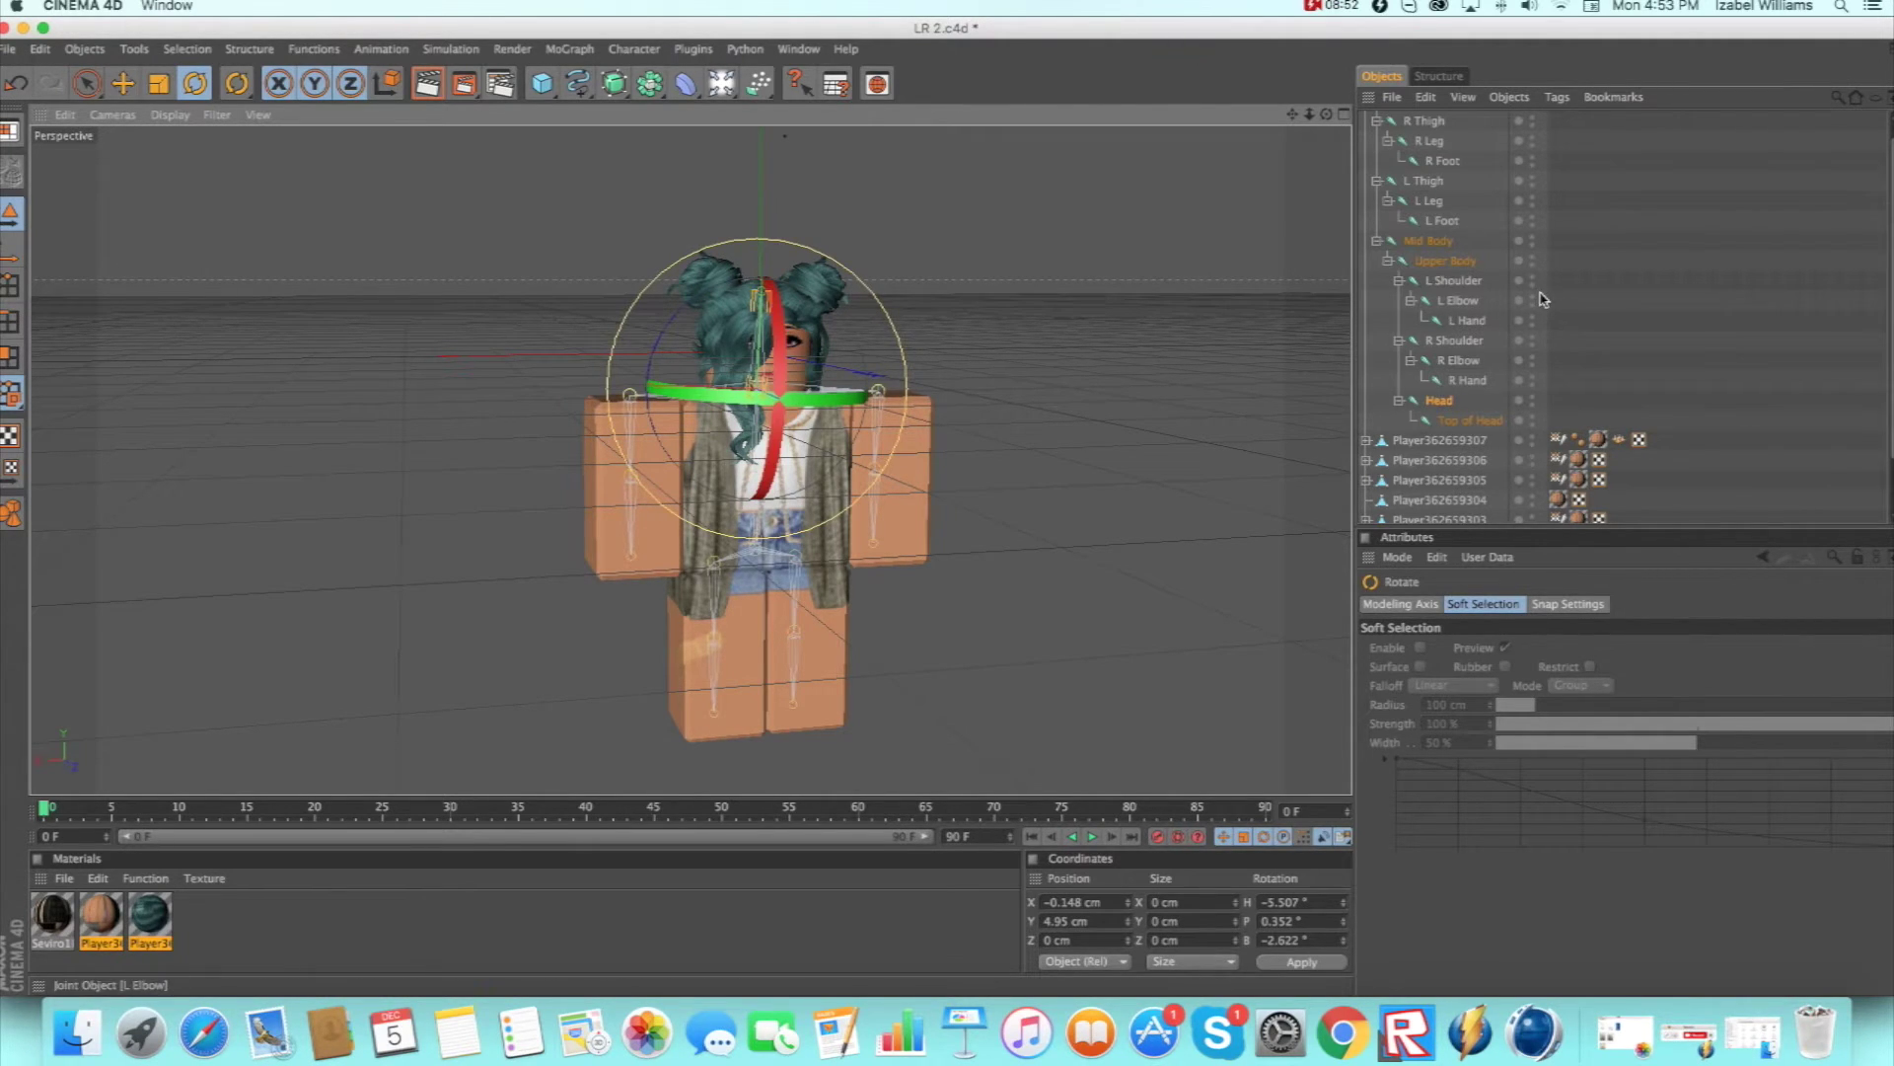
Raise the left arm outward at L Shoulder, bend the forearm at L Elbow, and nudge the shoulder up.
left_click(1501, 285)
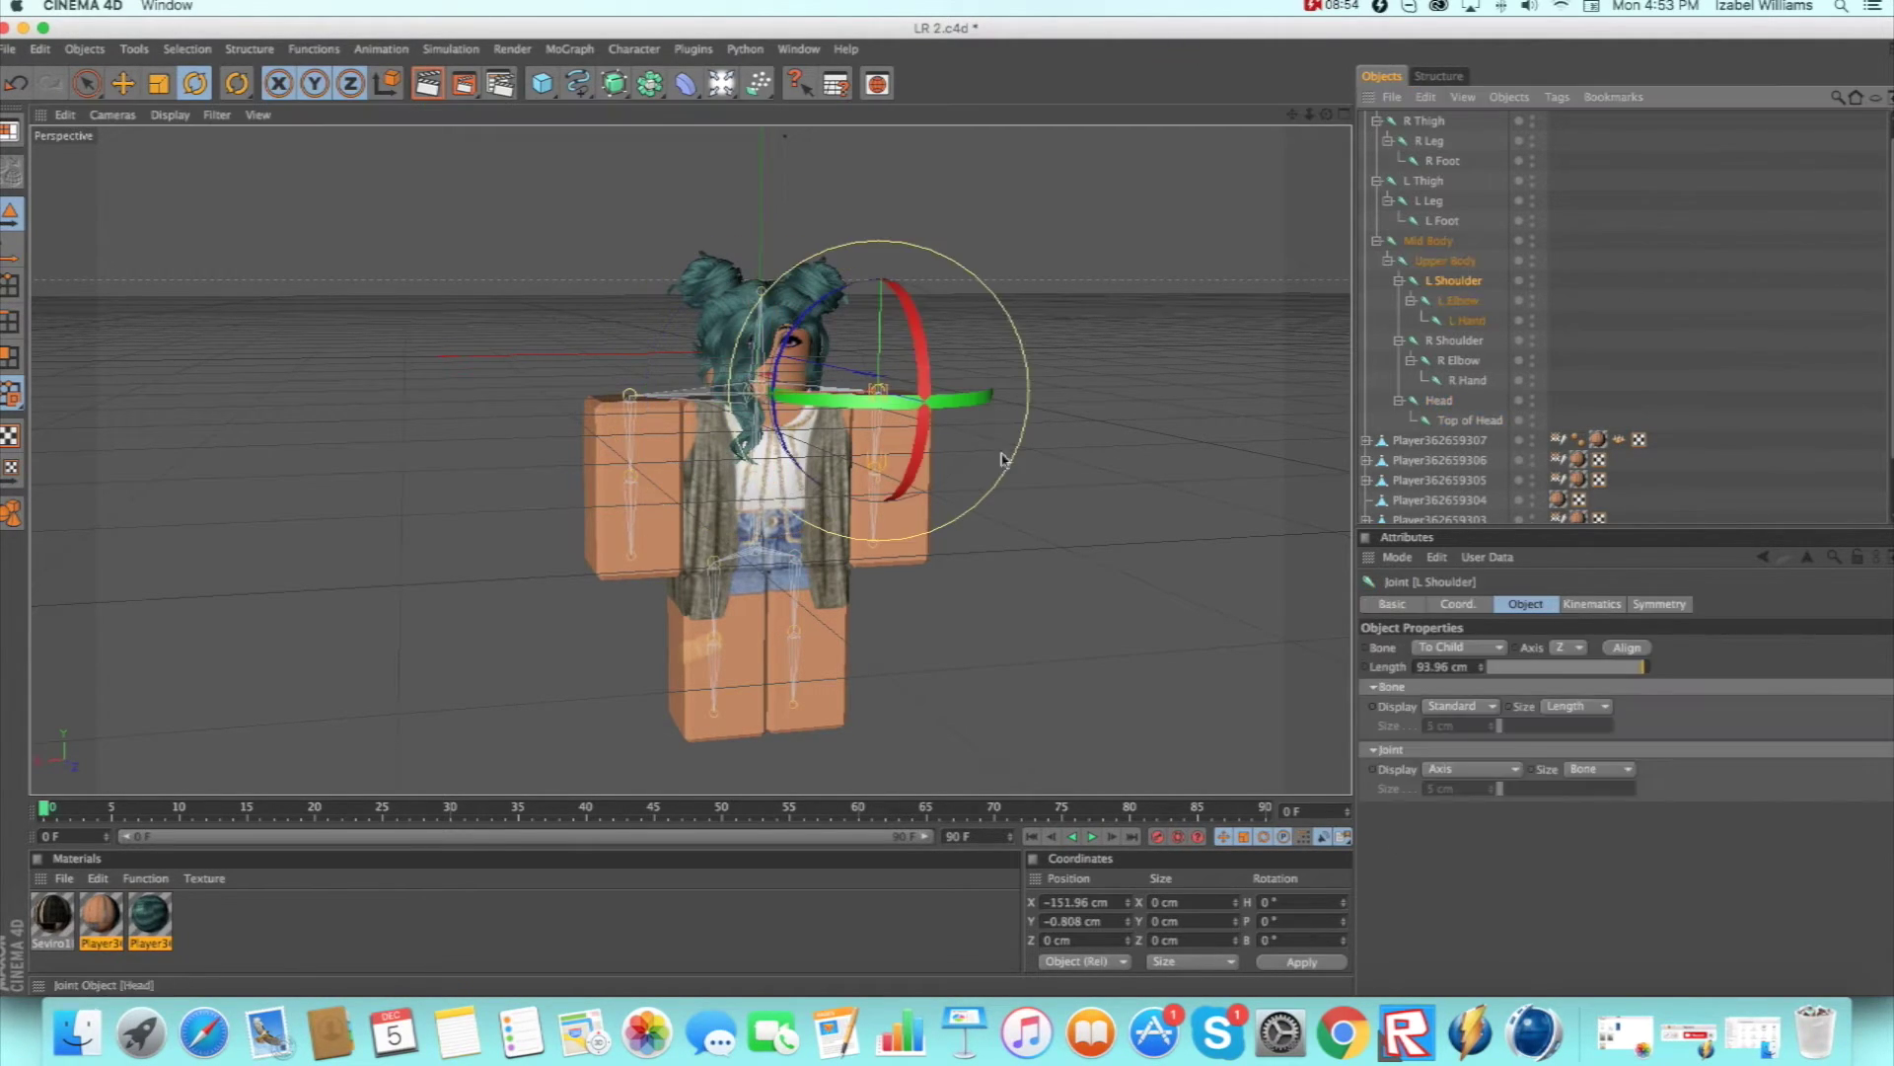
left_click_drag(796, 338, 868, 372)
left_click(1460, 301)
left_click(1456, 281)
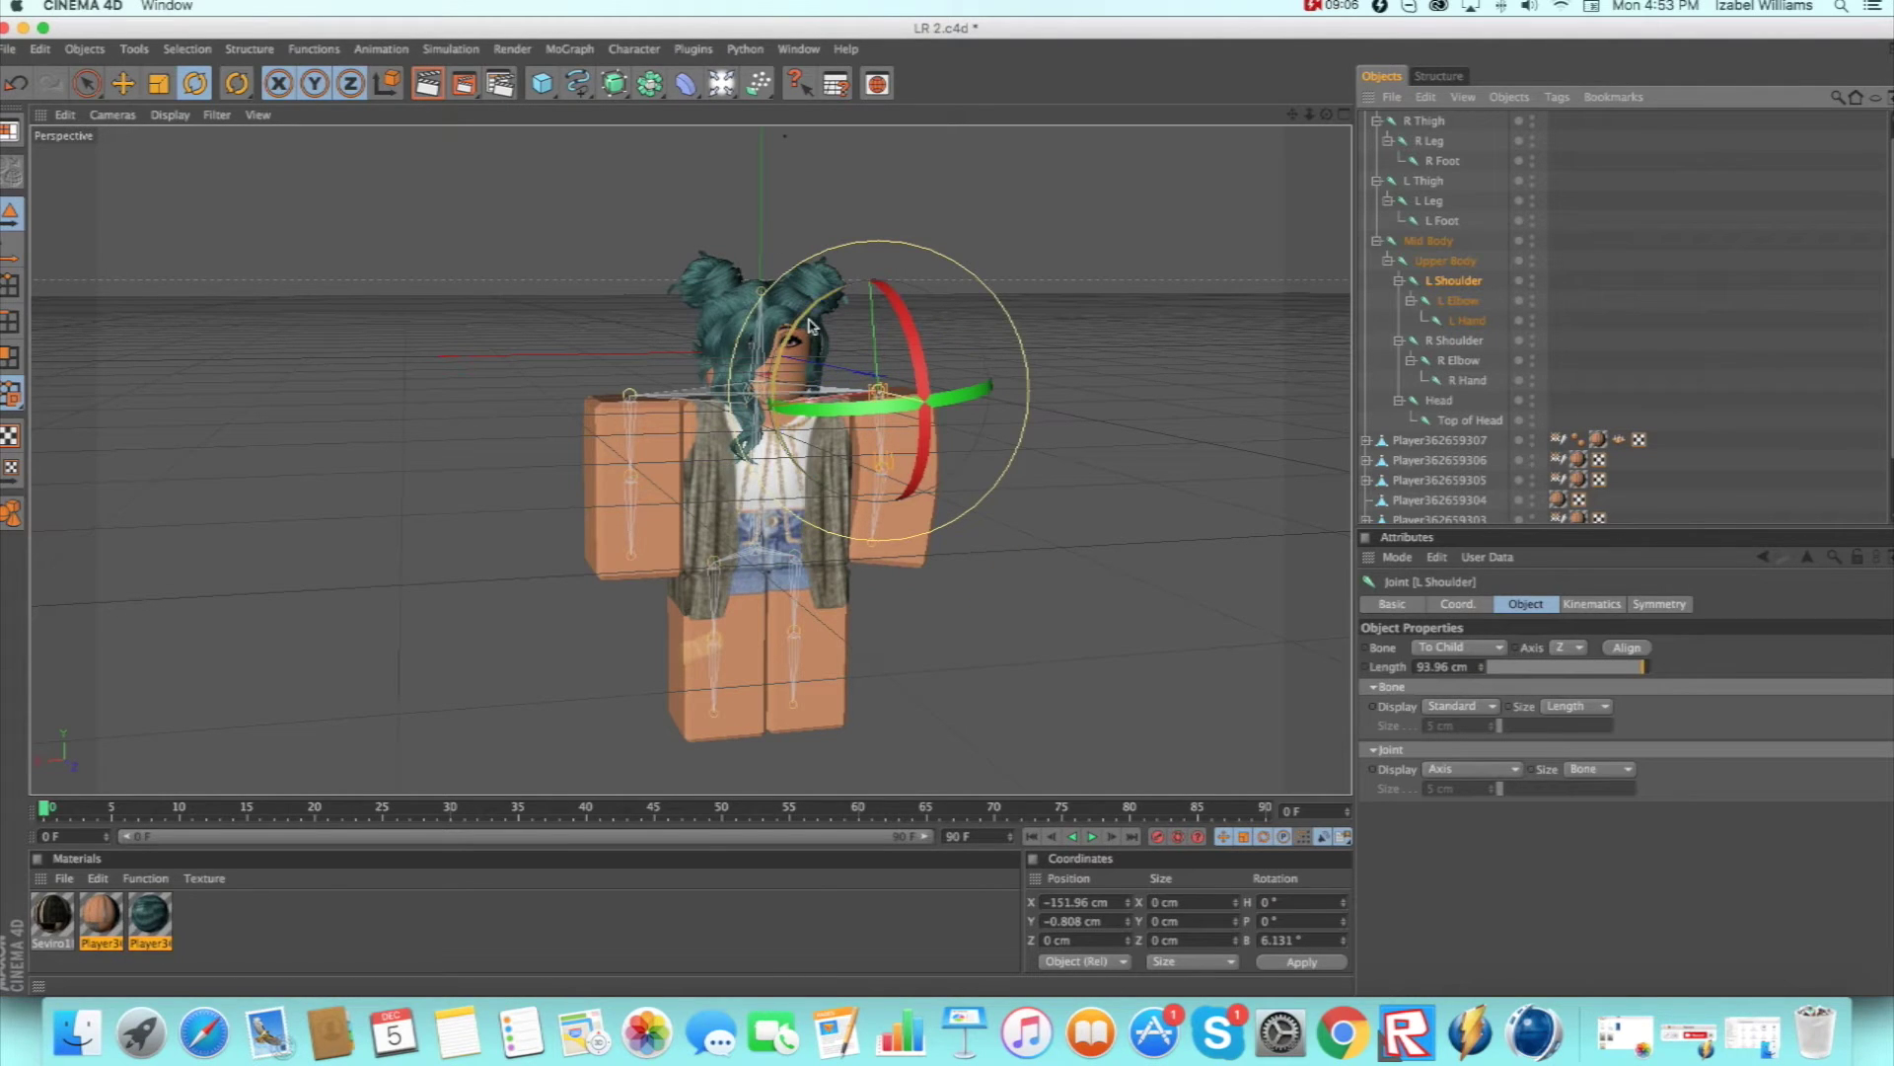
left_click_drag(738, 323, 789, 323)
left_click(1457, 300)
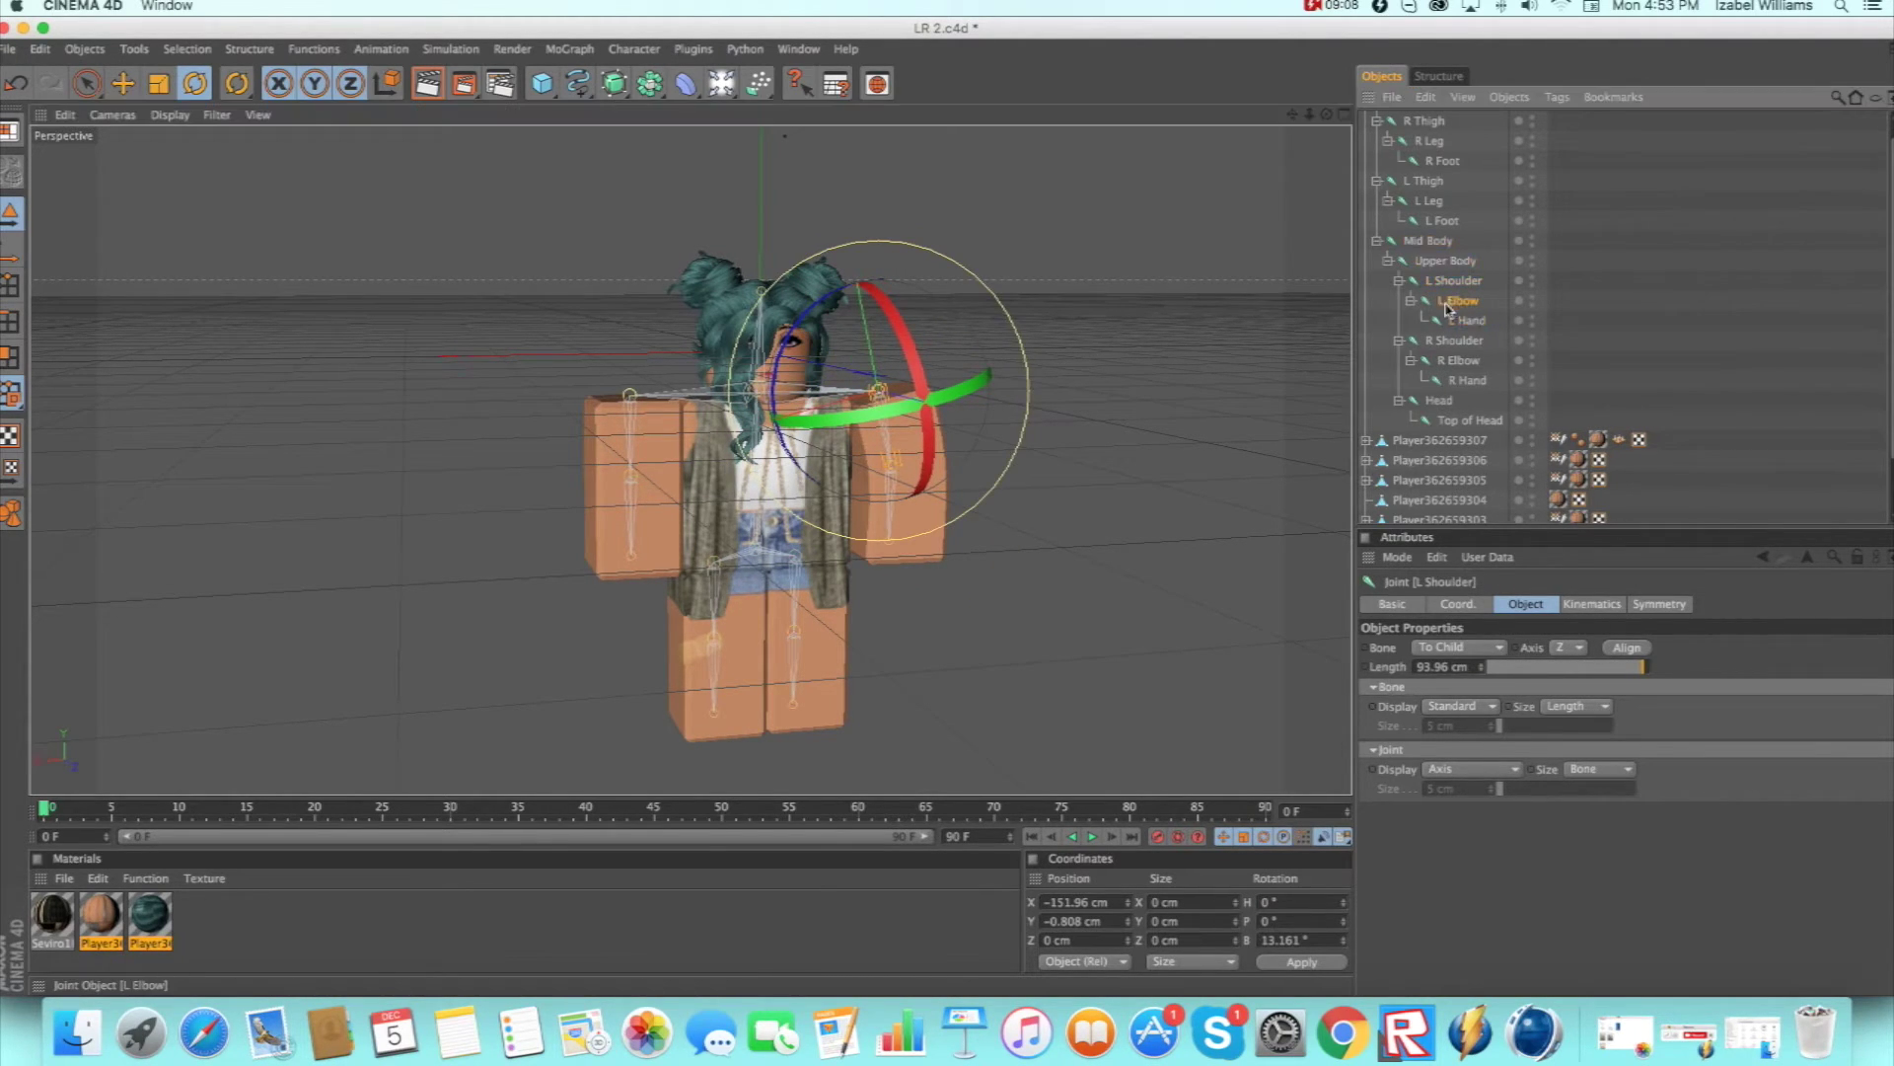
left_click_drag(835, 383, 857, 280)
left_click(1453, 280)
key("e")
left_click(949, 302)
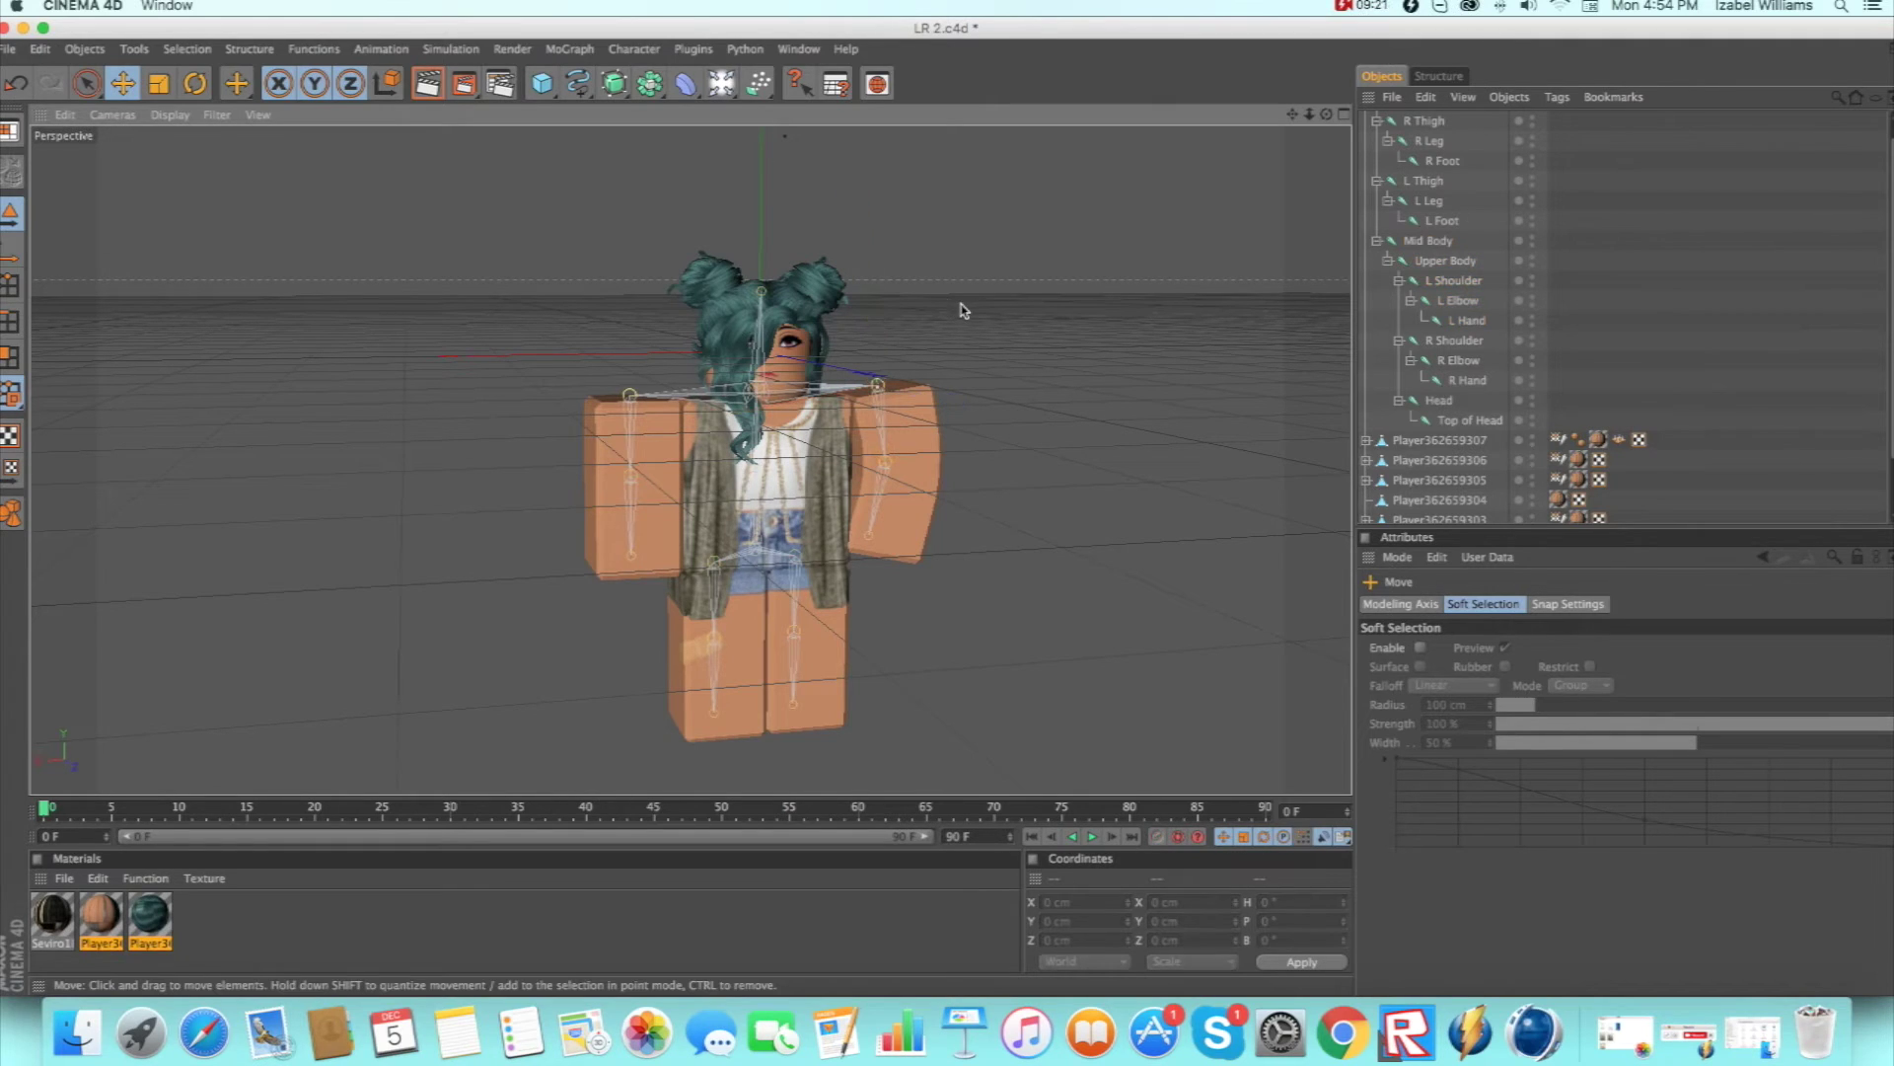
Test-rotate the R Shoulder joint downward, then undo the rotation.
left_click(1457, 343)
key("r")
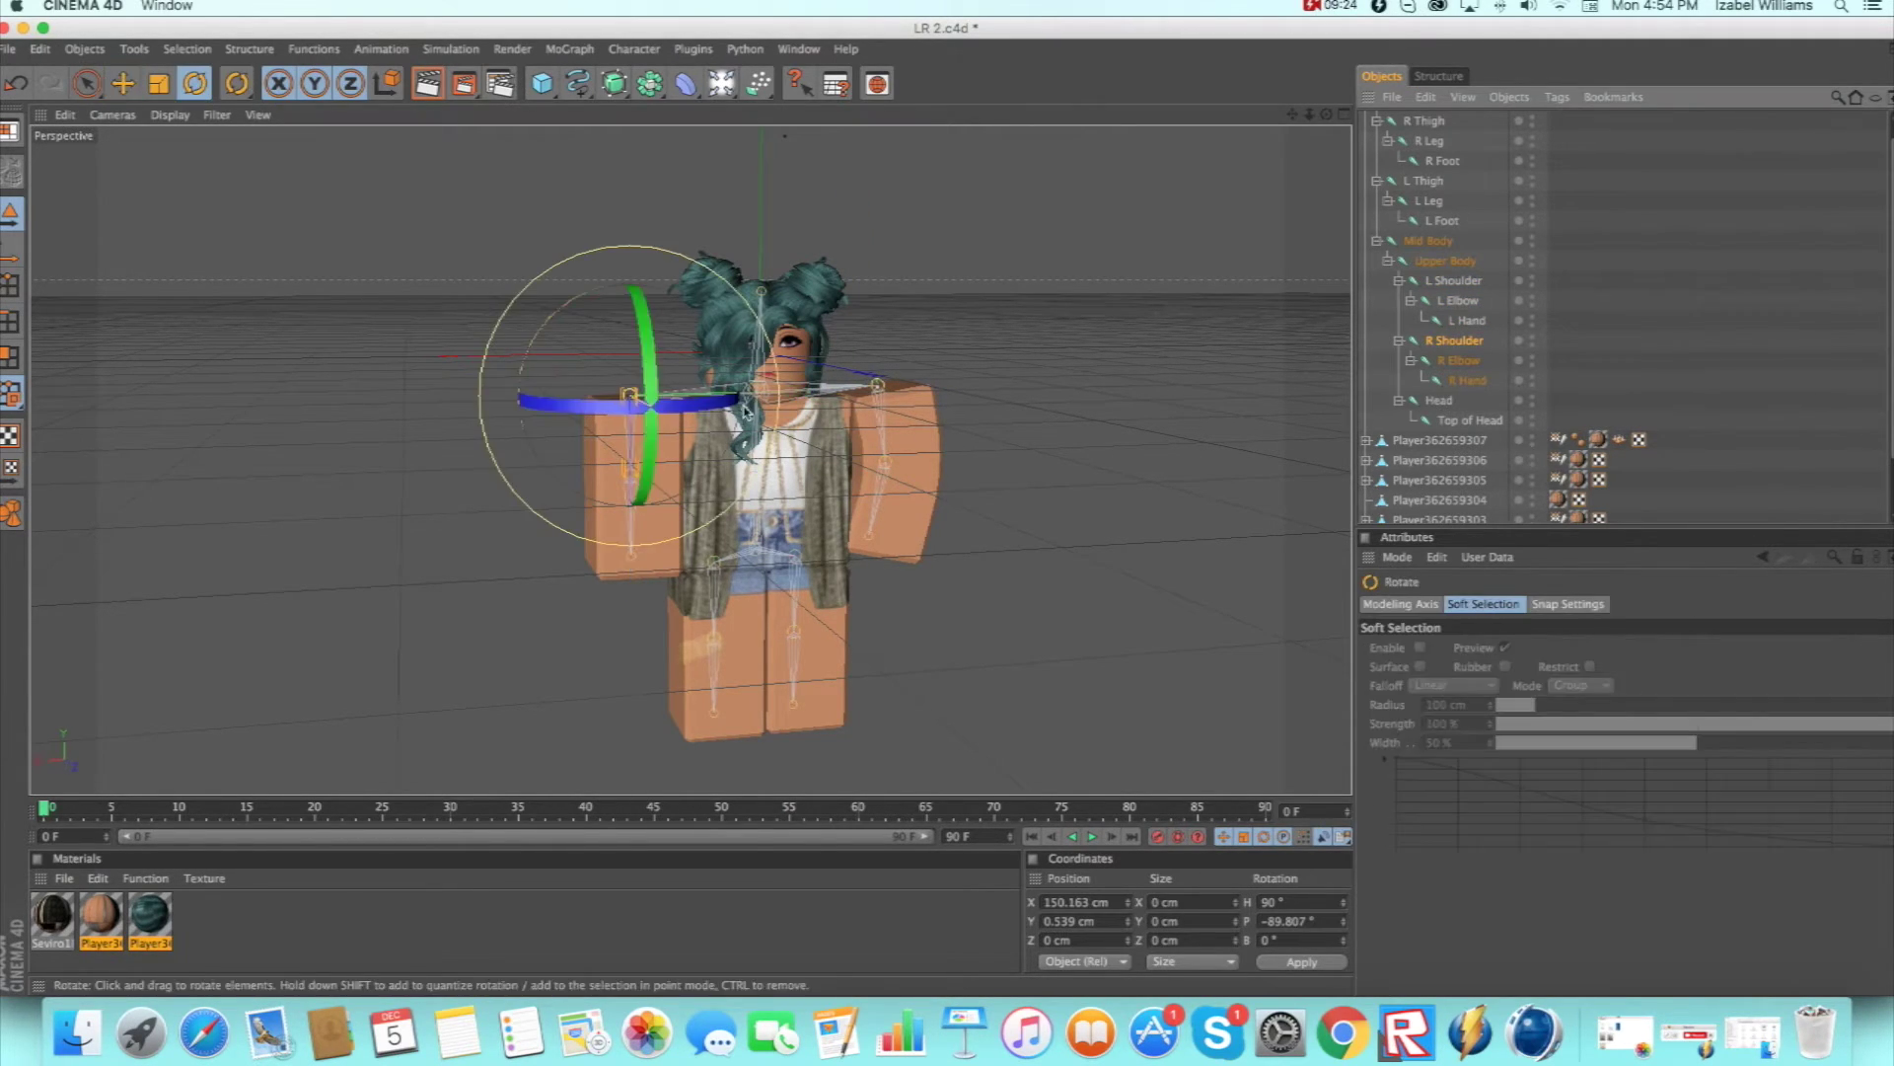
left_click_drag(549, 334, 554, 328)
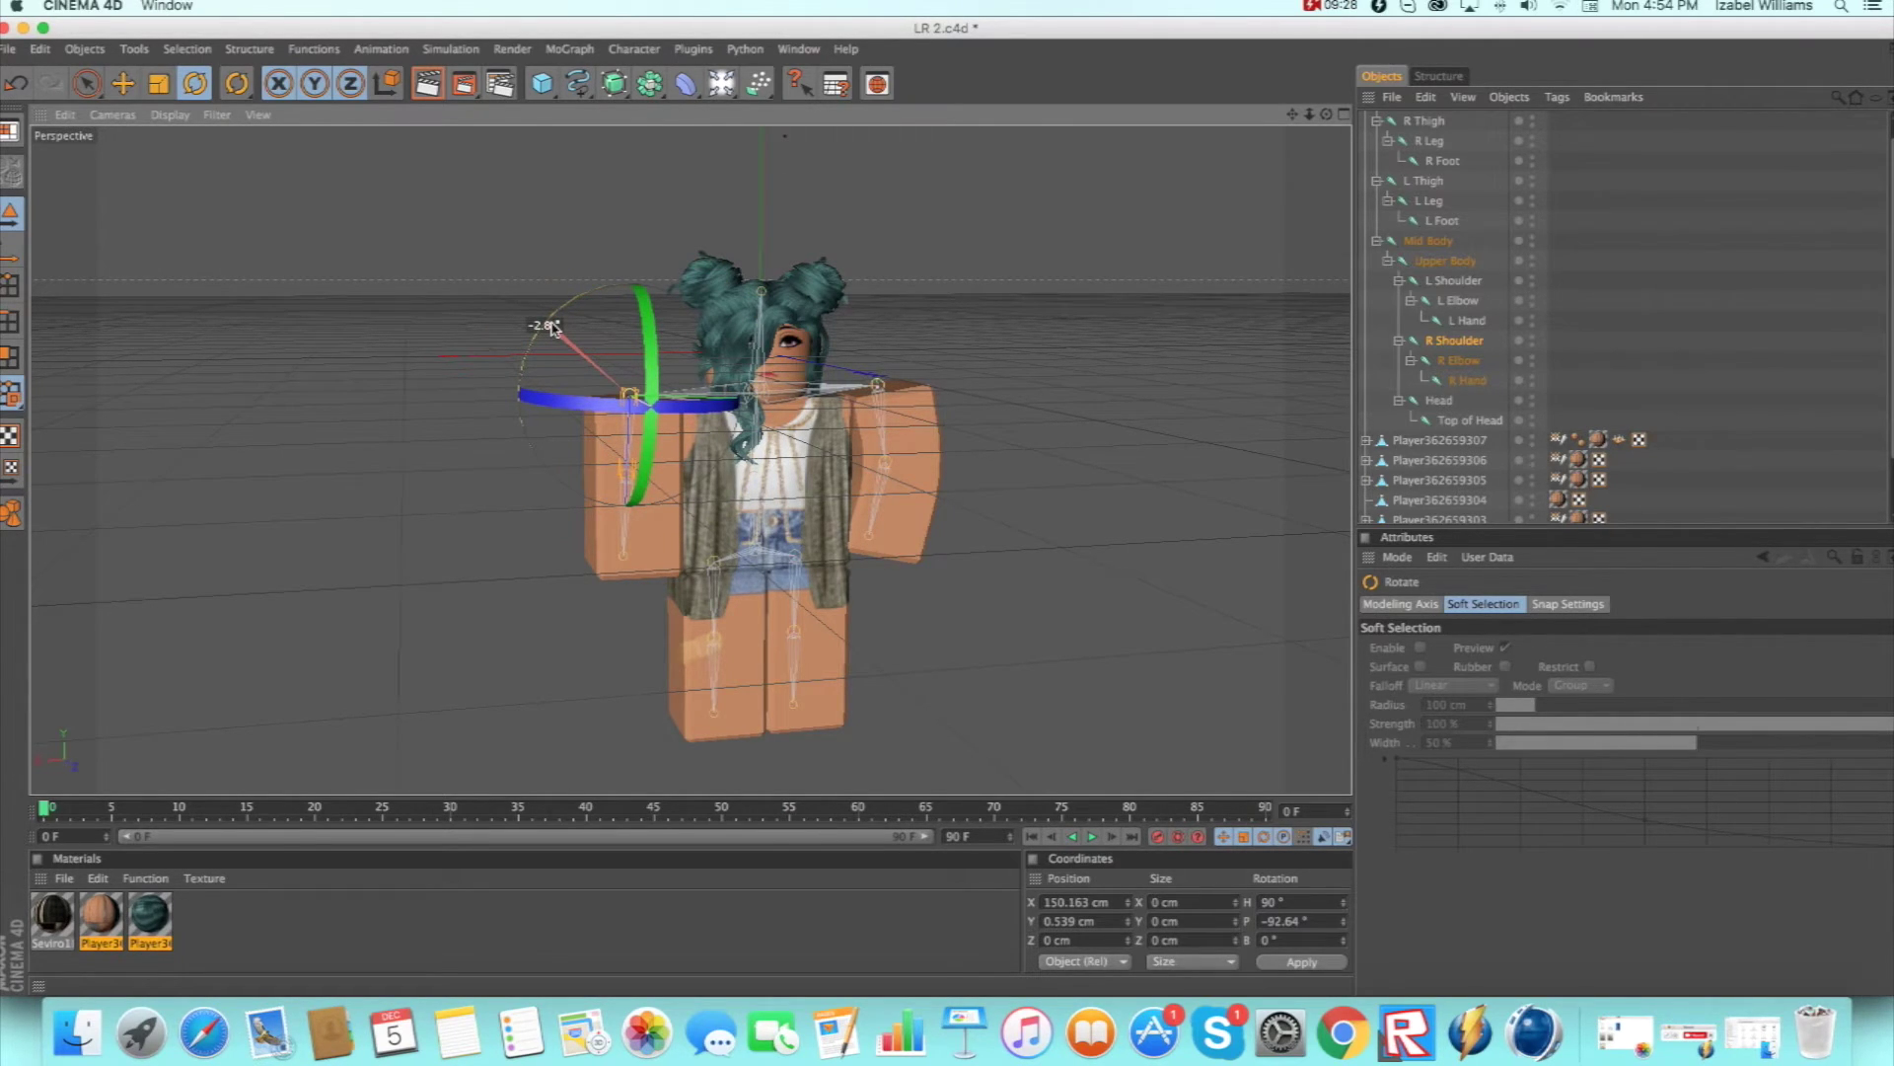
left_click_drag(555, 327, 534, 304)
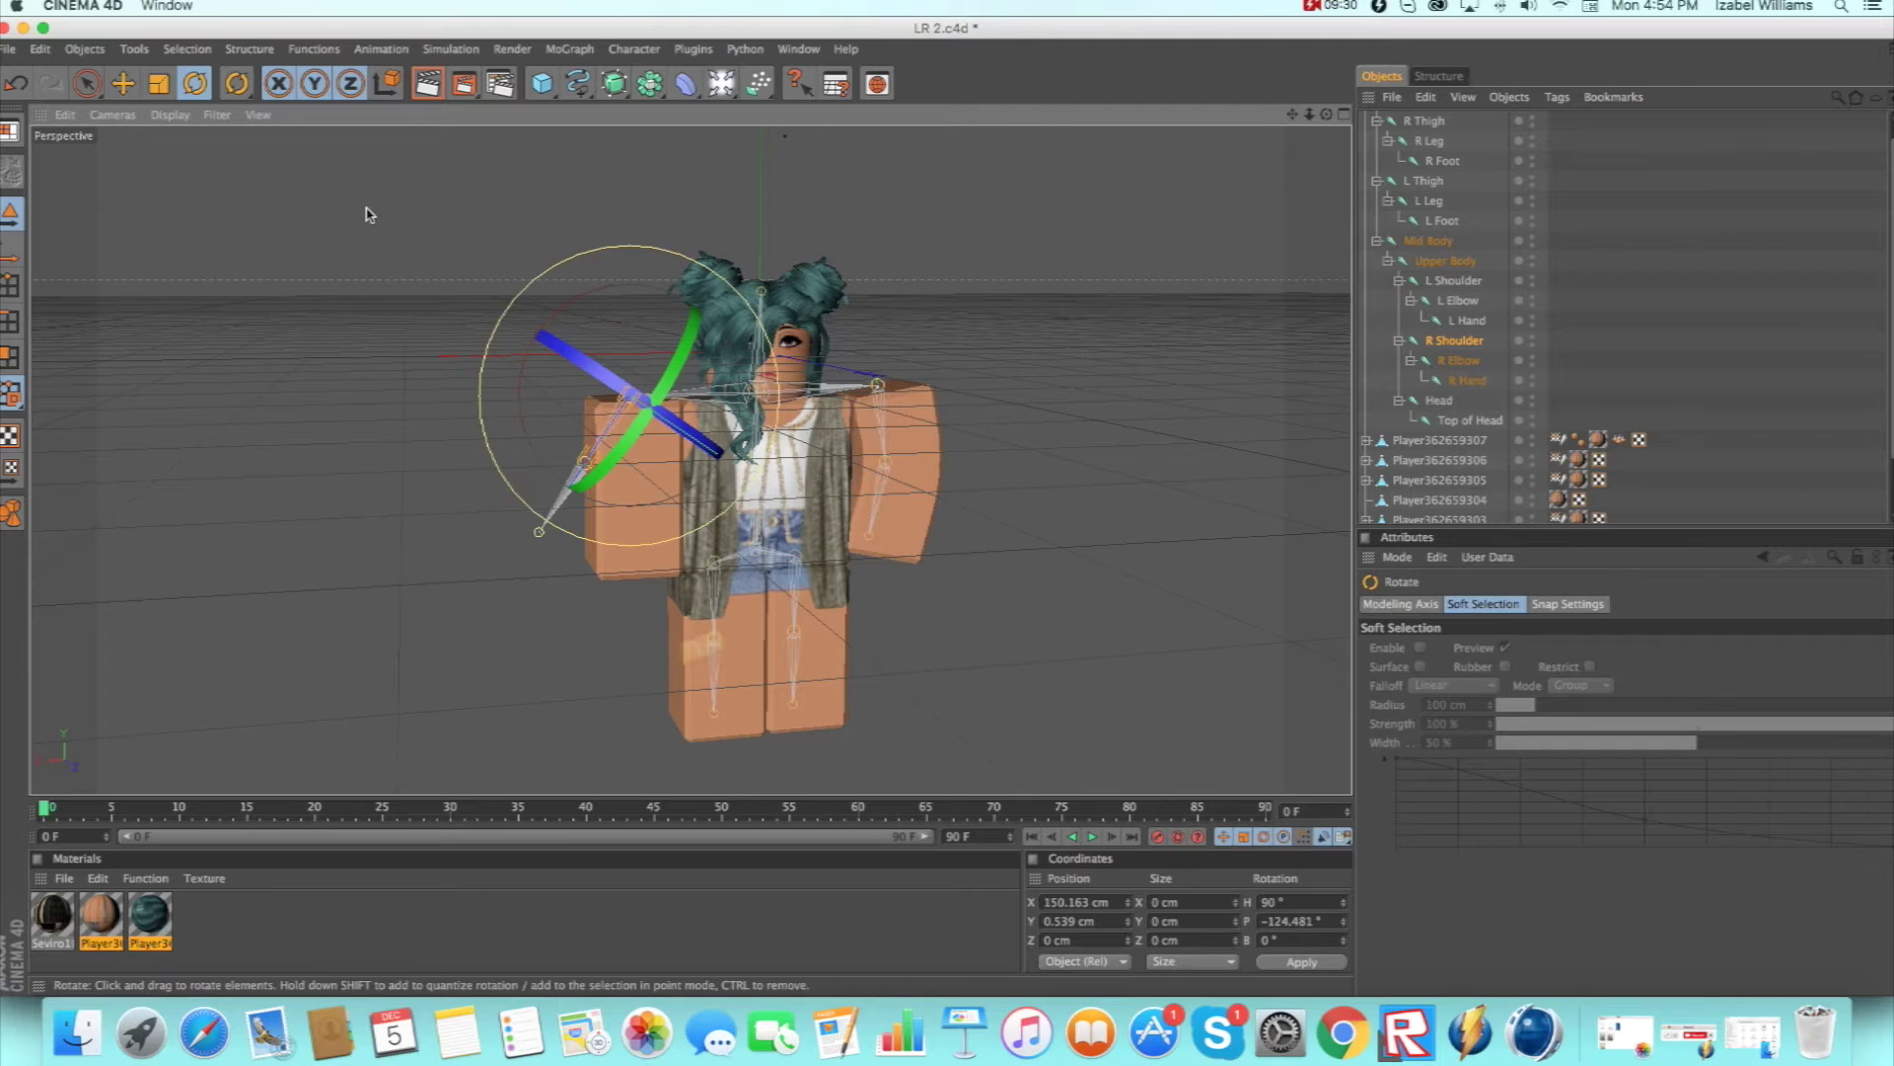
key("super+z")
key("super+z")
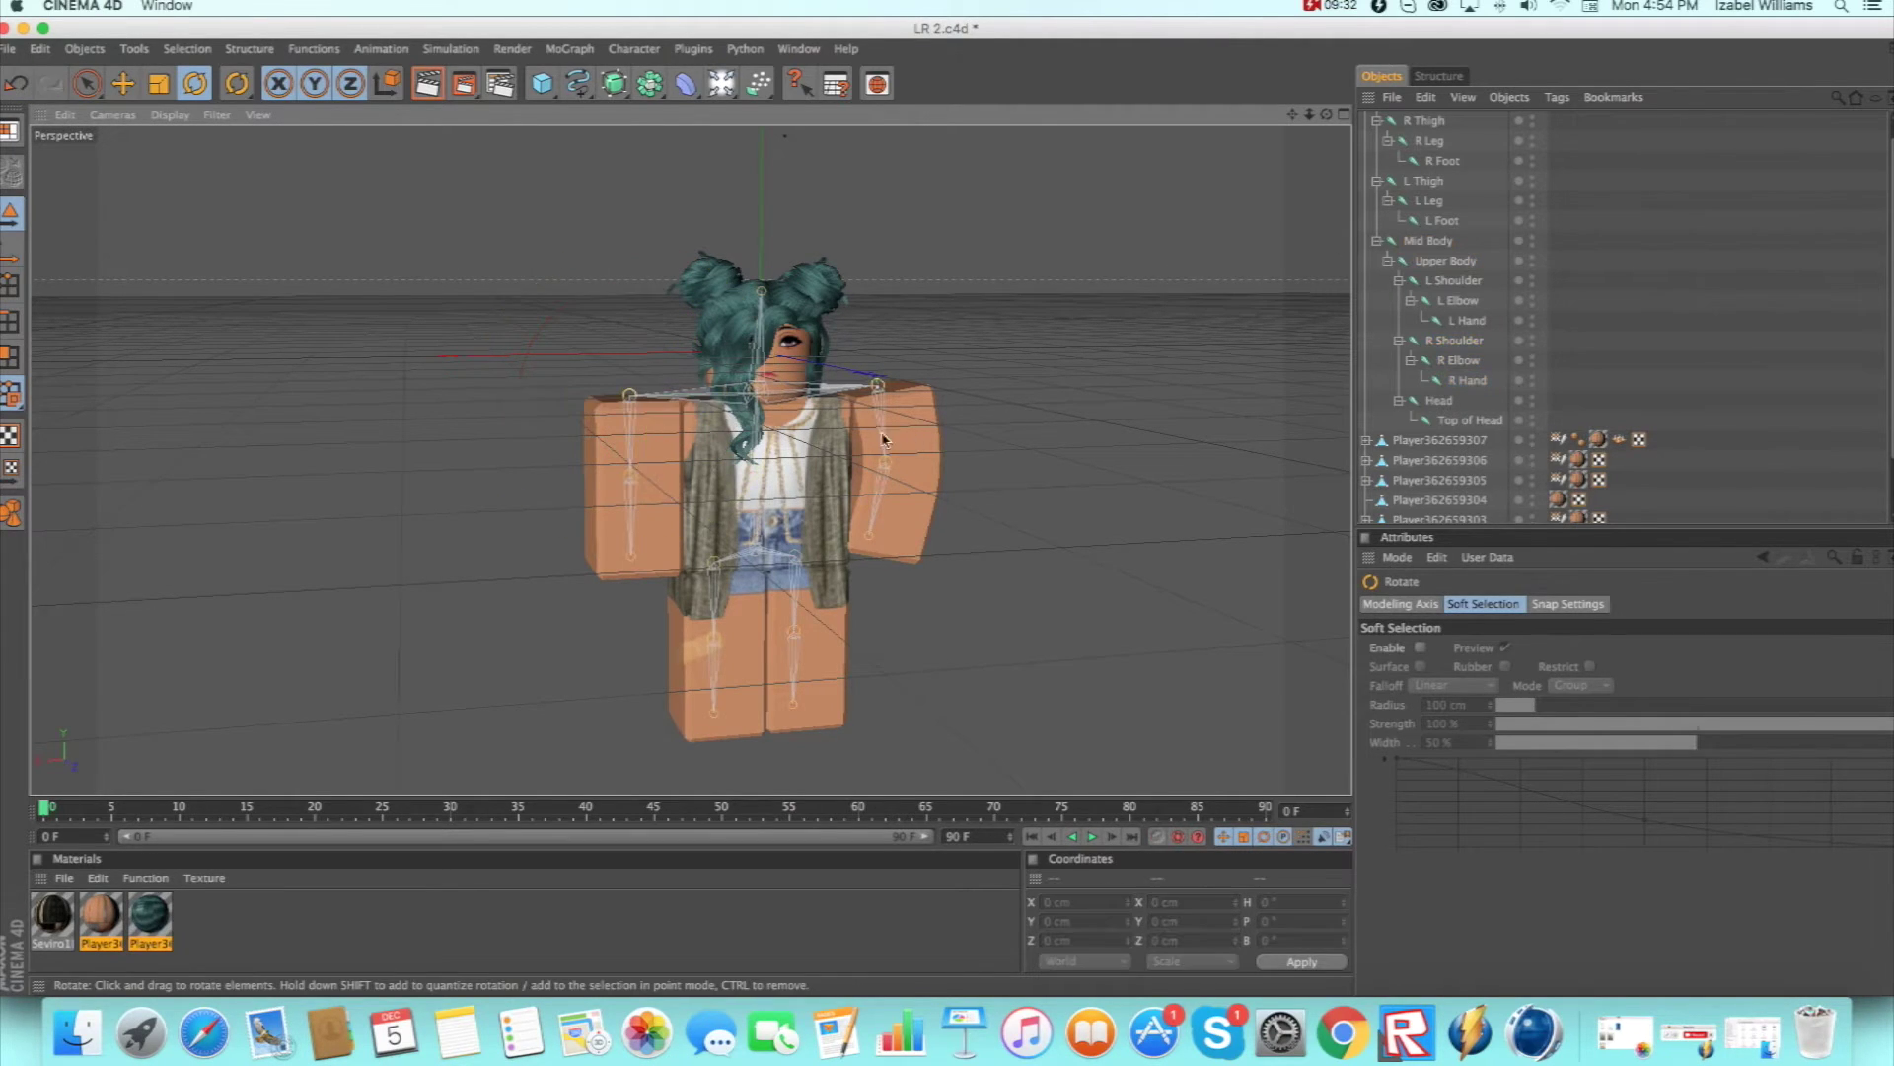
Bind the arm mesh Player362659304 to the R Shoulder, R Elbow and R Hand joints.
left_click(666, 444)
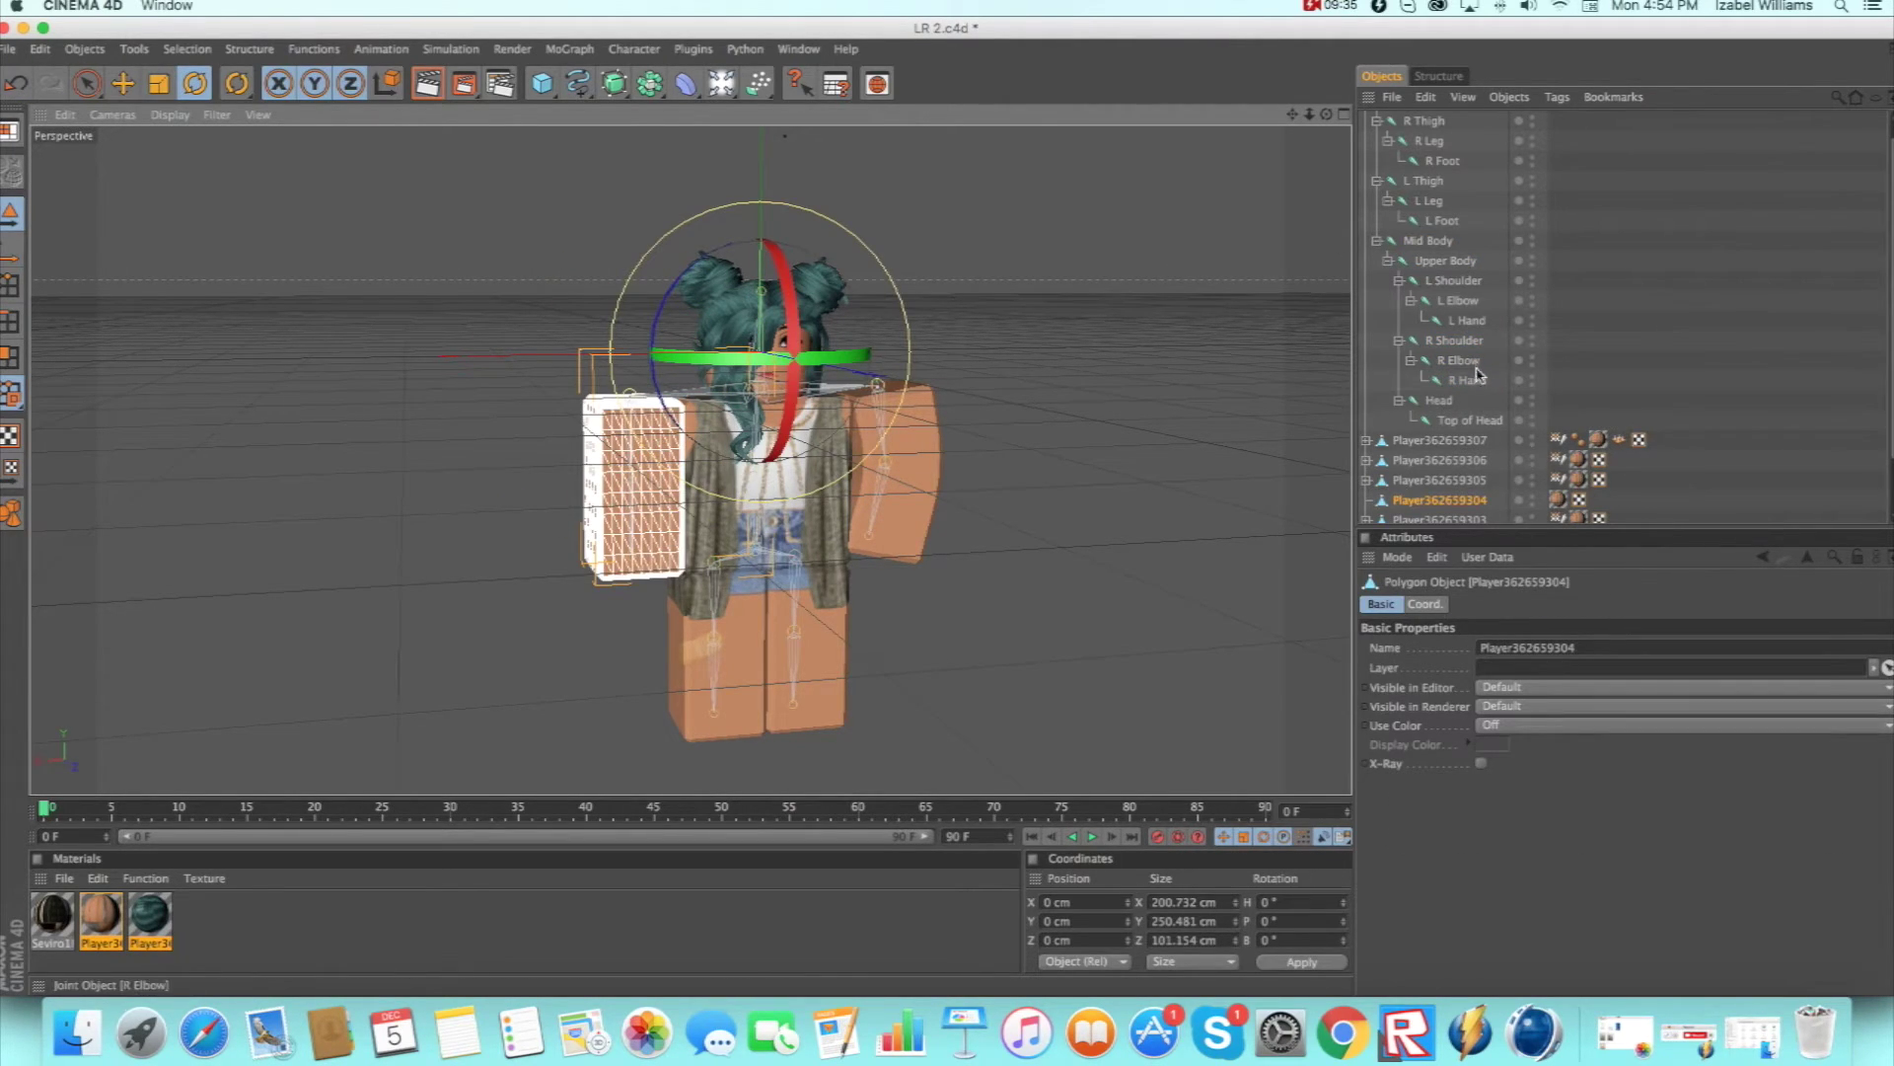
left_click(1460, 342, "super")
left_click(1464, 361, "super")
left_click(1468, 380, "super")
left_click(633, 51)
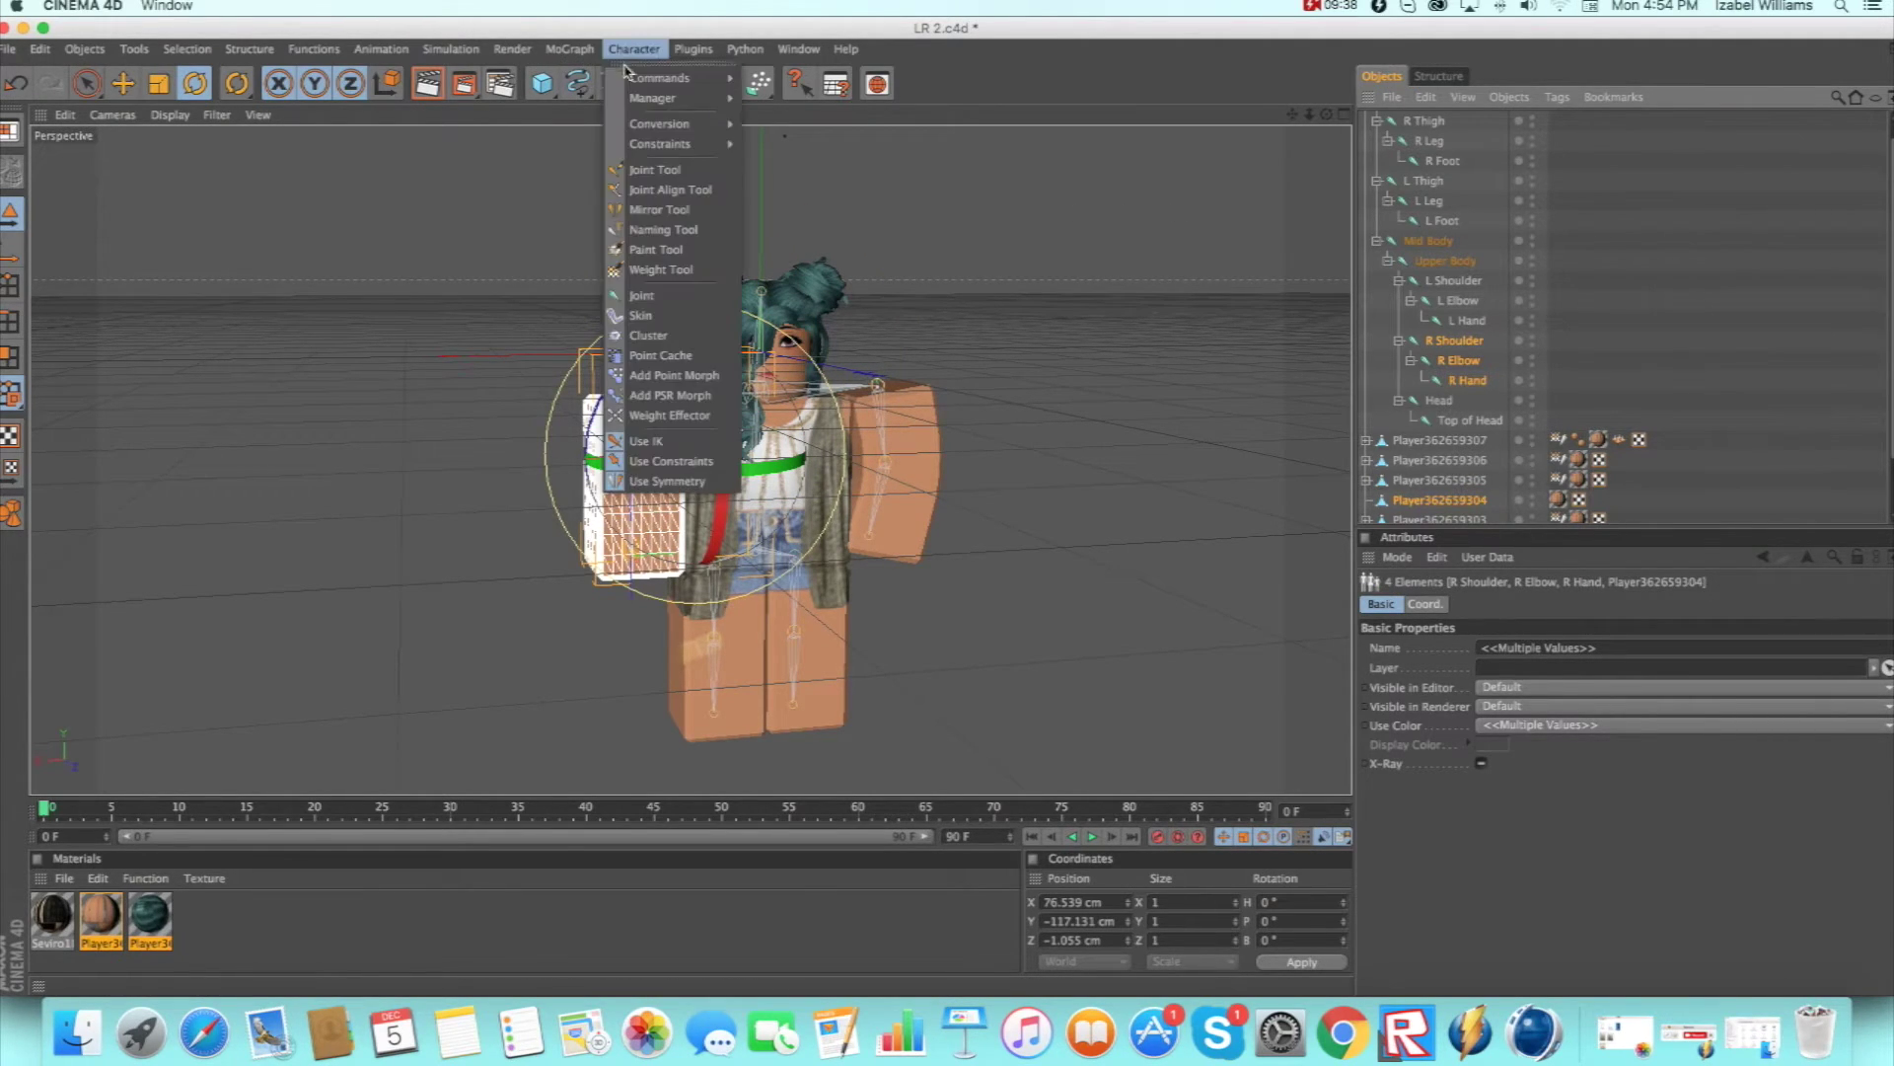
mouse_move(679, 78)
left_click(800, 111)
left_click(1076, 293)
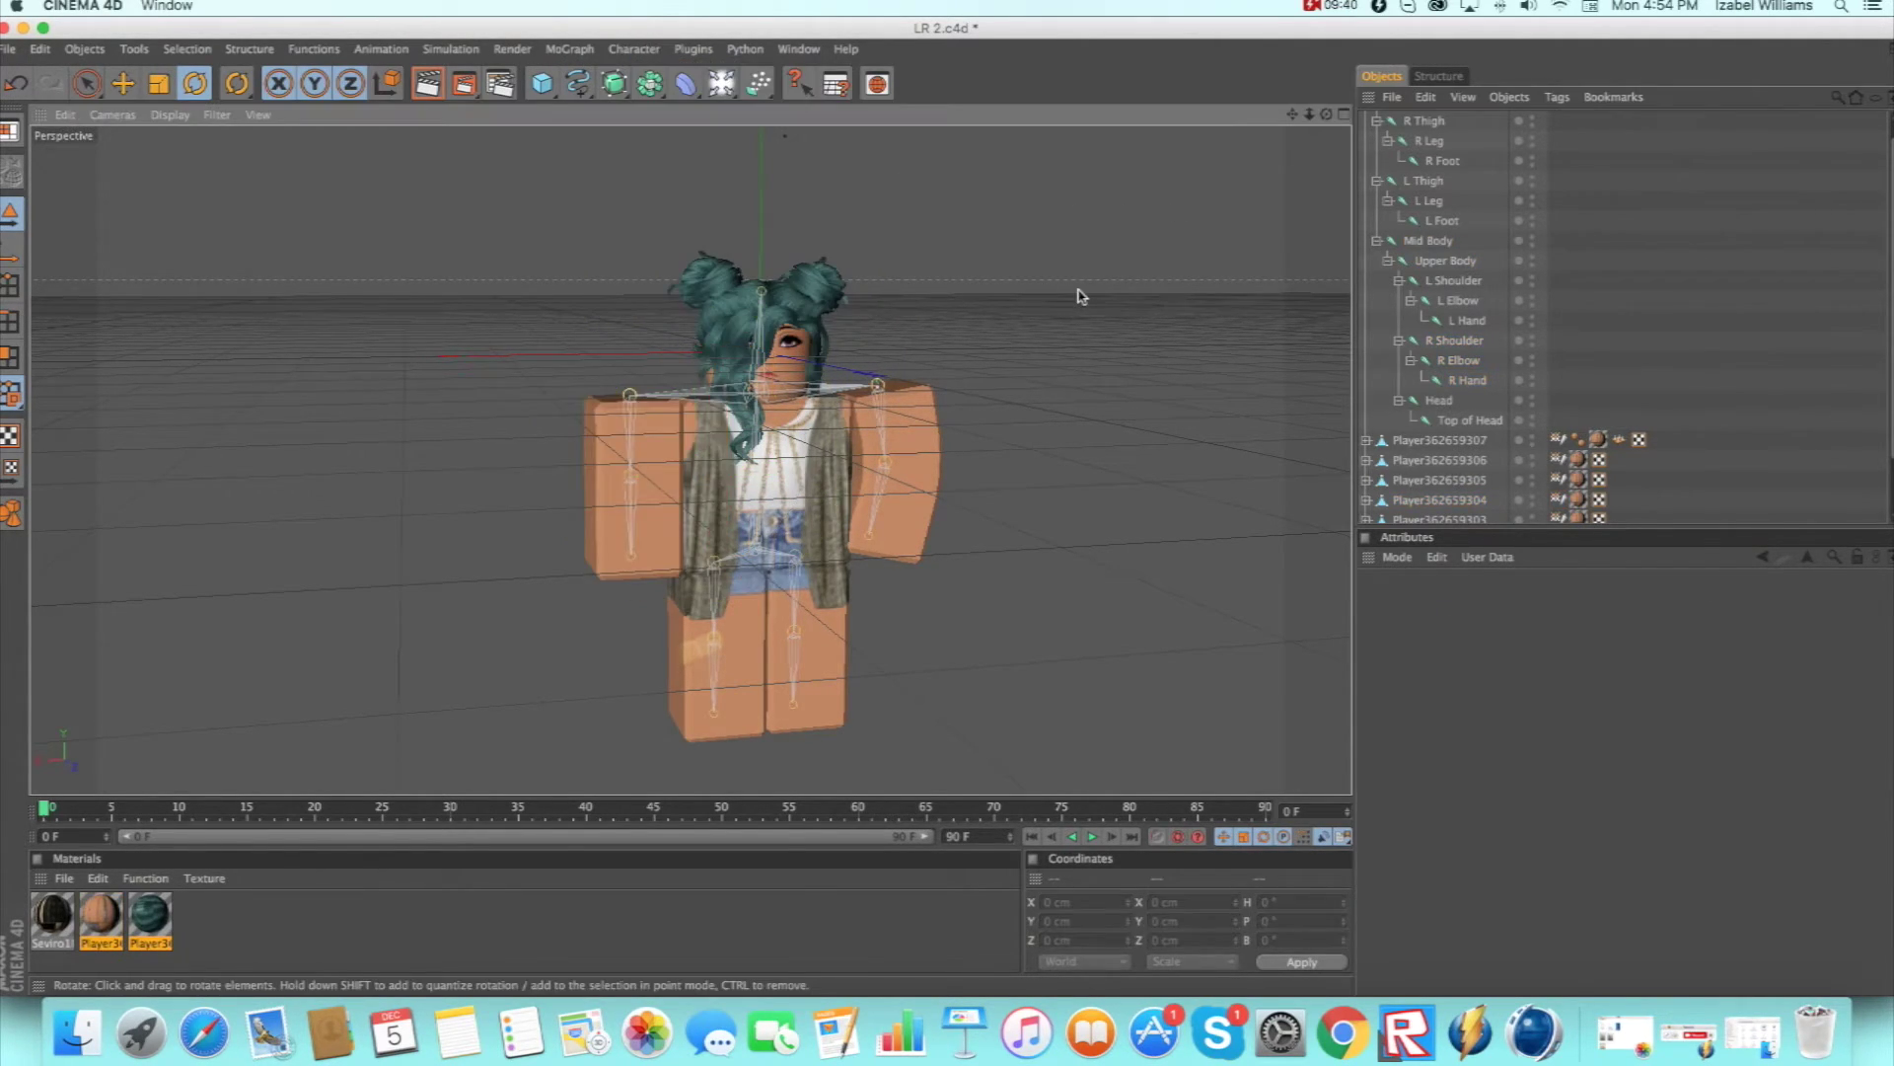
Lower the right arm slightly at R Shoulder and nudge the shoulder joint's position.
left_click(1480, 343)
left_click_drag(536, 345, 566, 397)
left_click(1461, 361)
left_click(1455, 340)
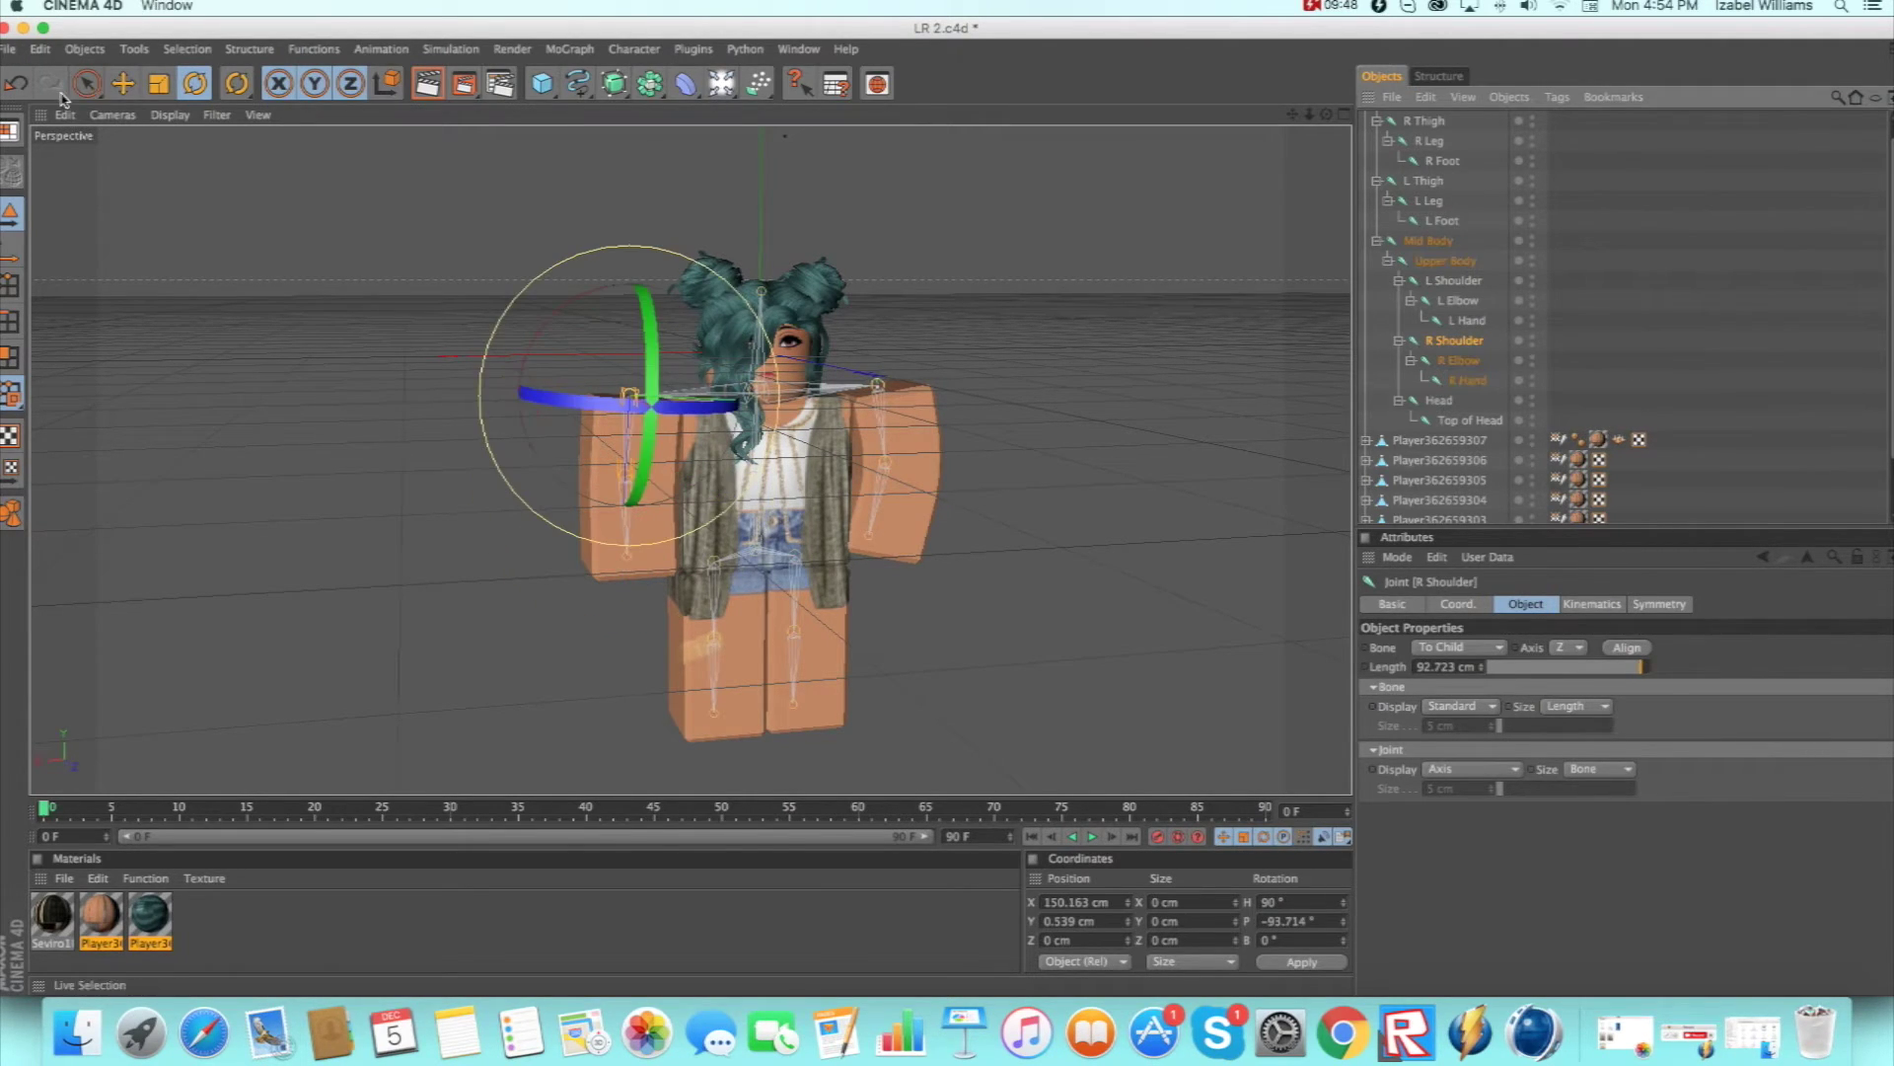
left_click(131, 86)
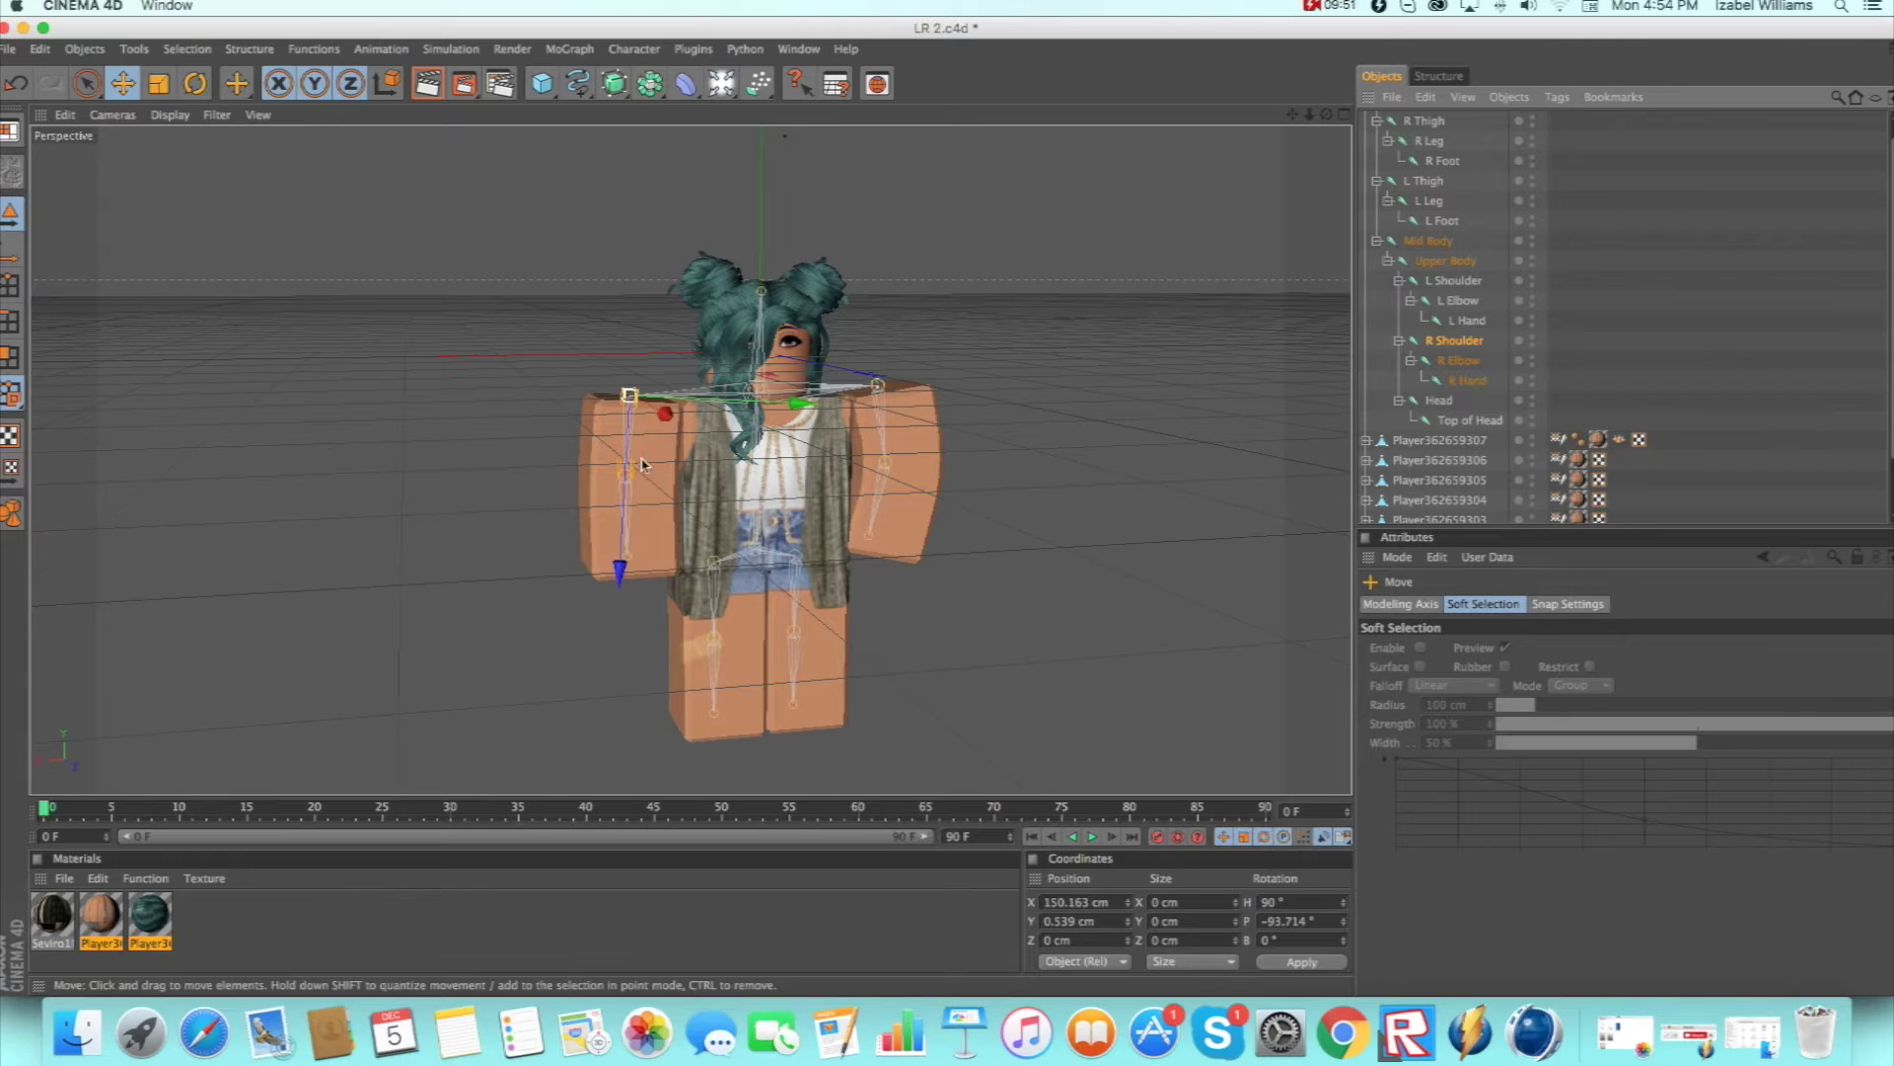
left_click_drag(618, 576, 618, 572)
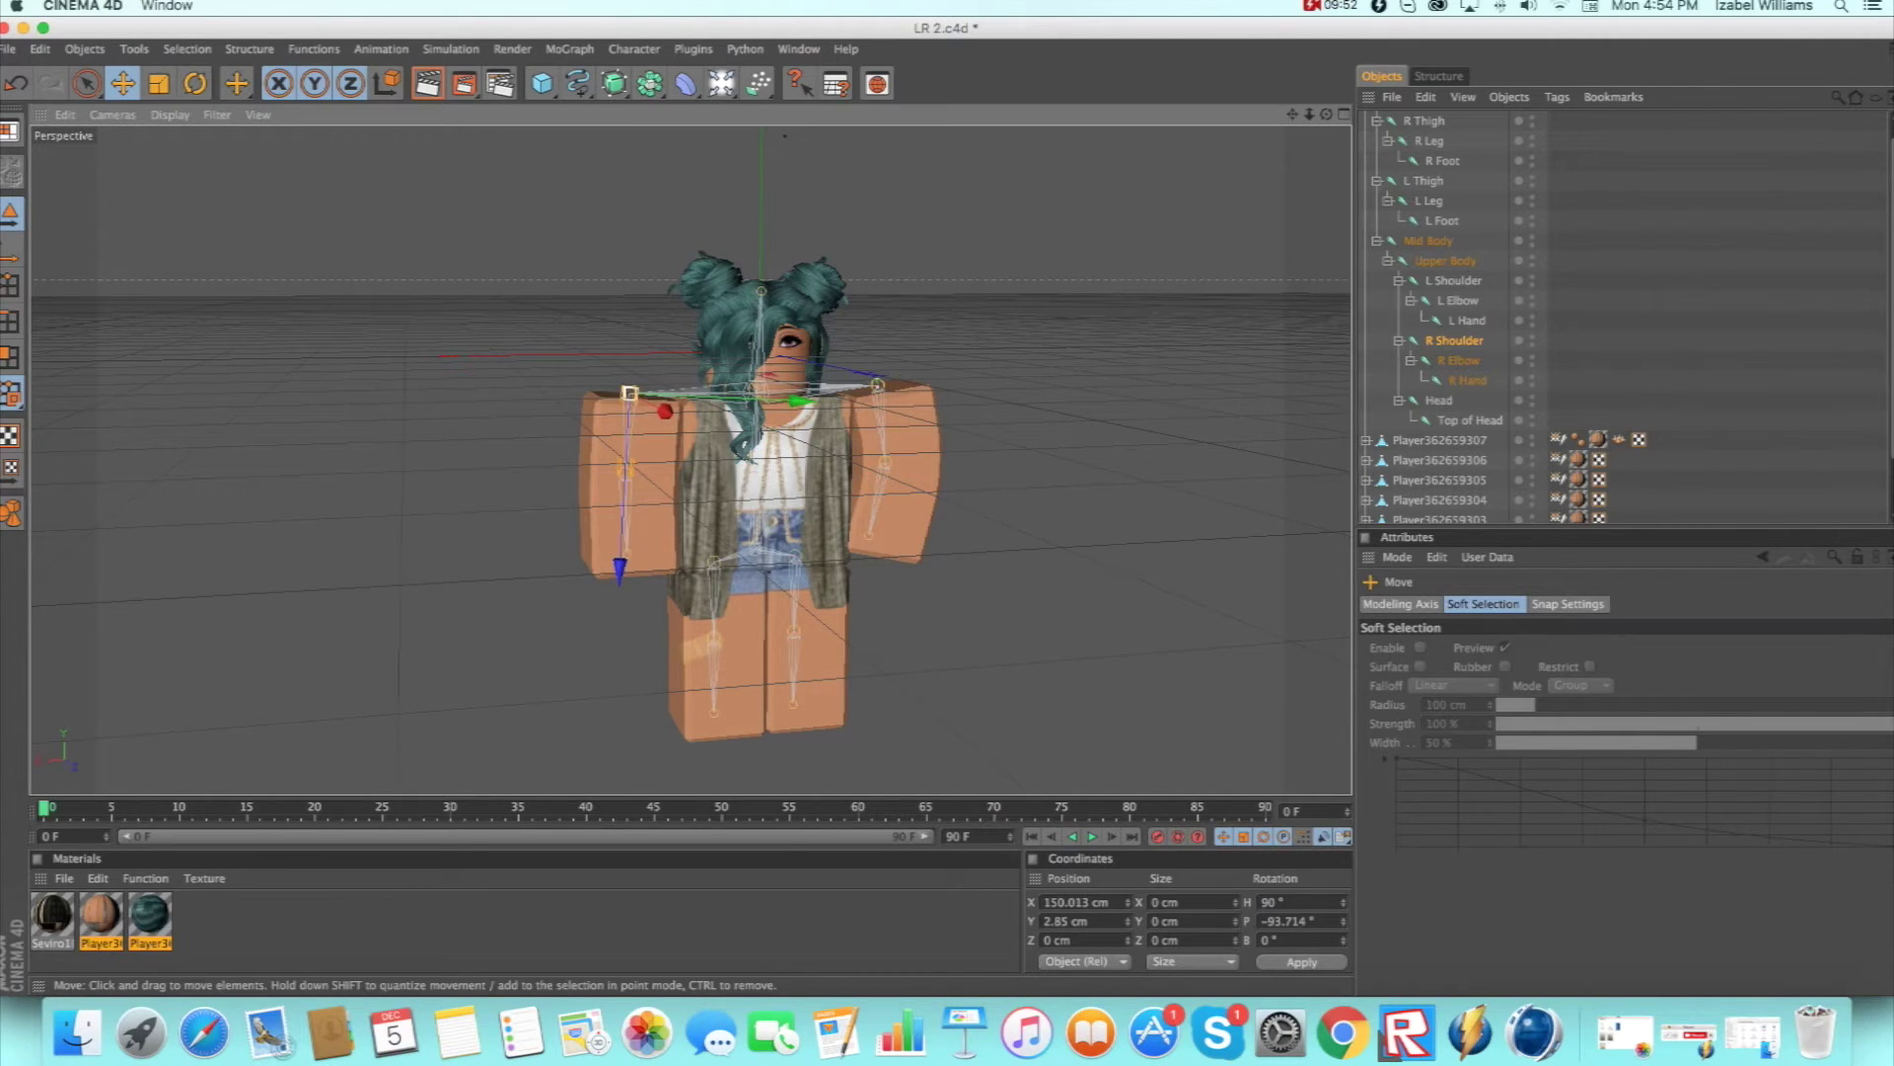
left_click(1090, 337)
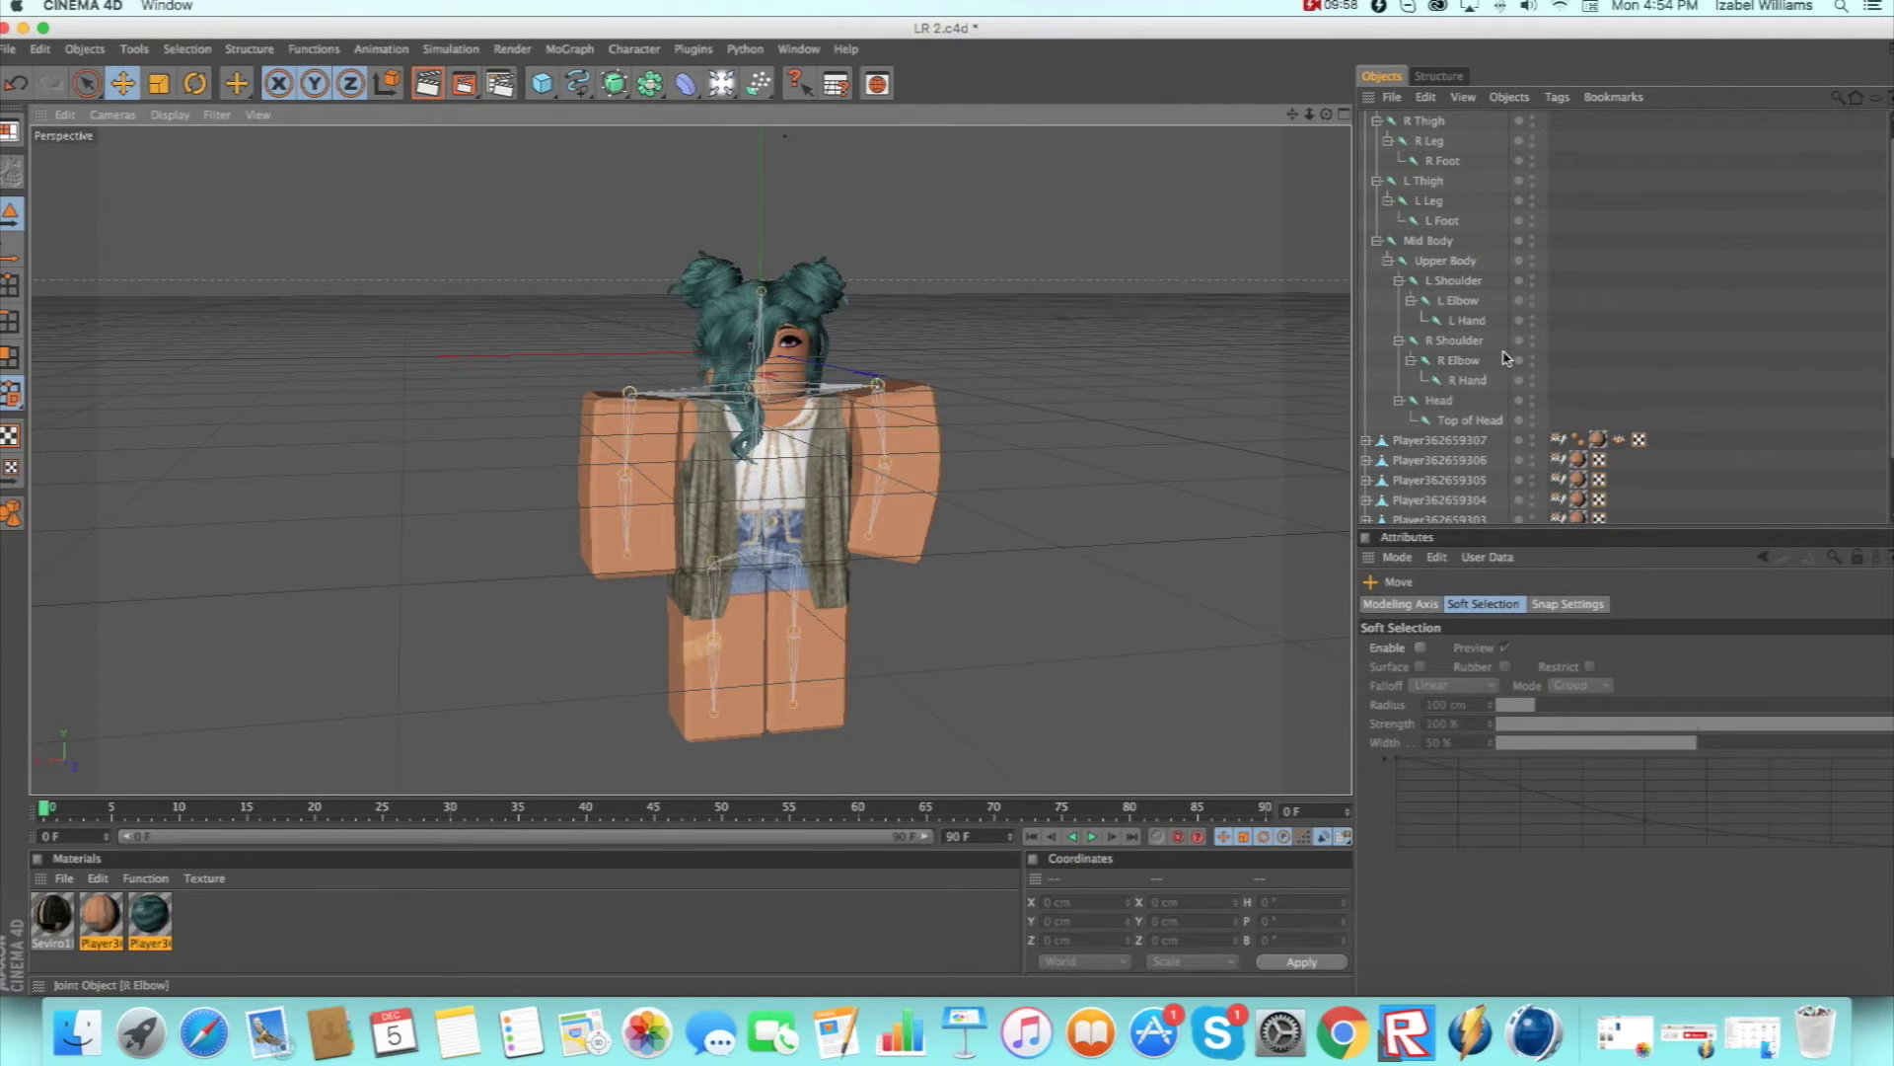
Rotate the R Elbow slightly to H 1.47°, P 4.6°, B -0.118°.
left_click(1461, 301)
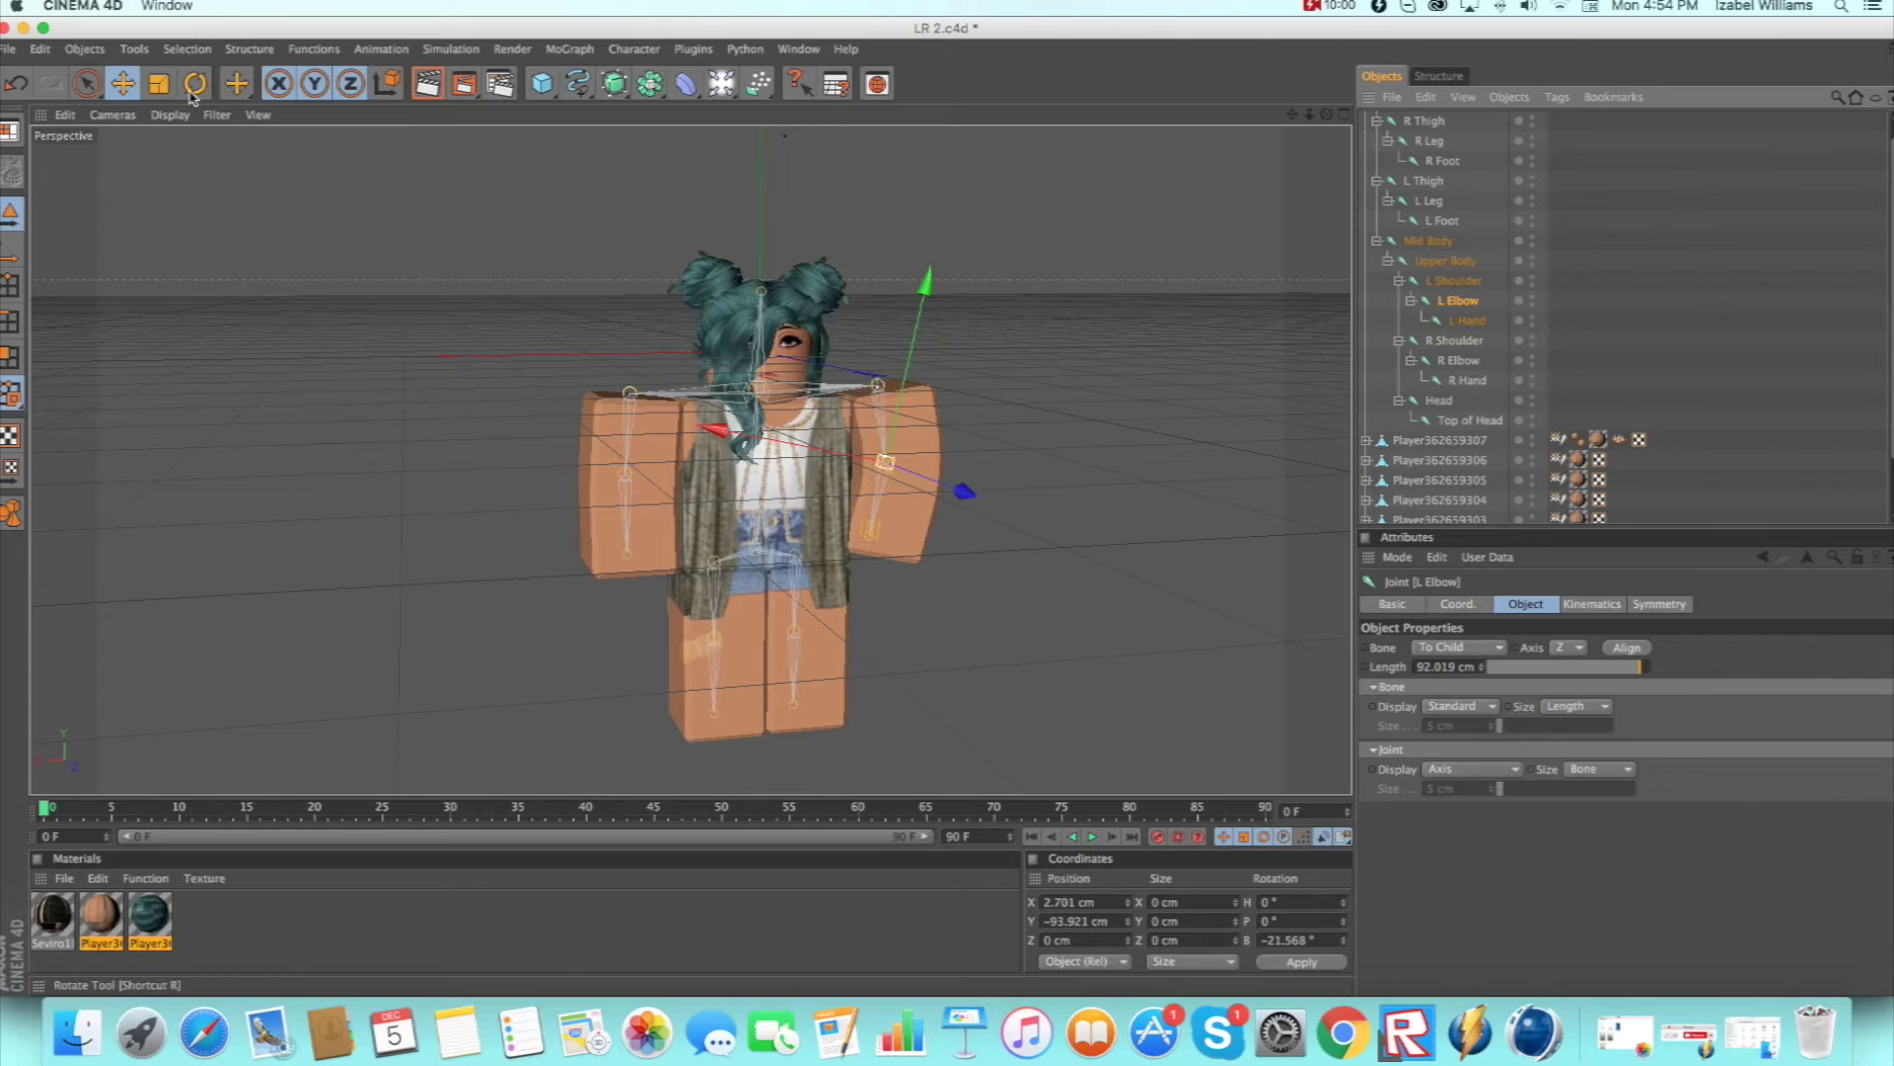
key("r")
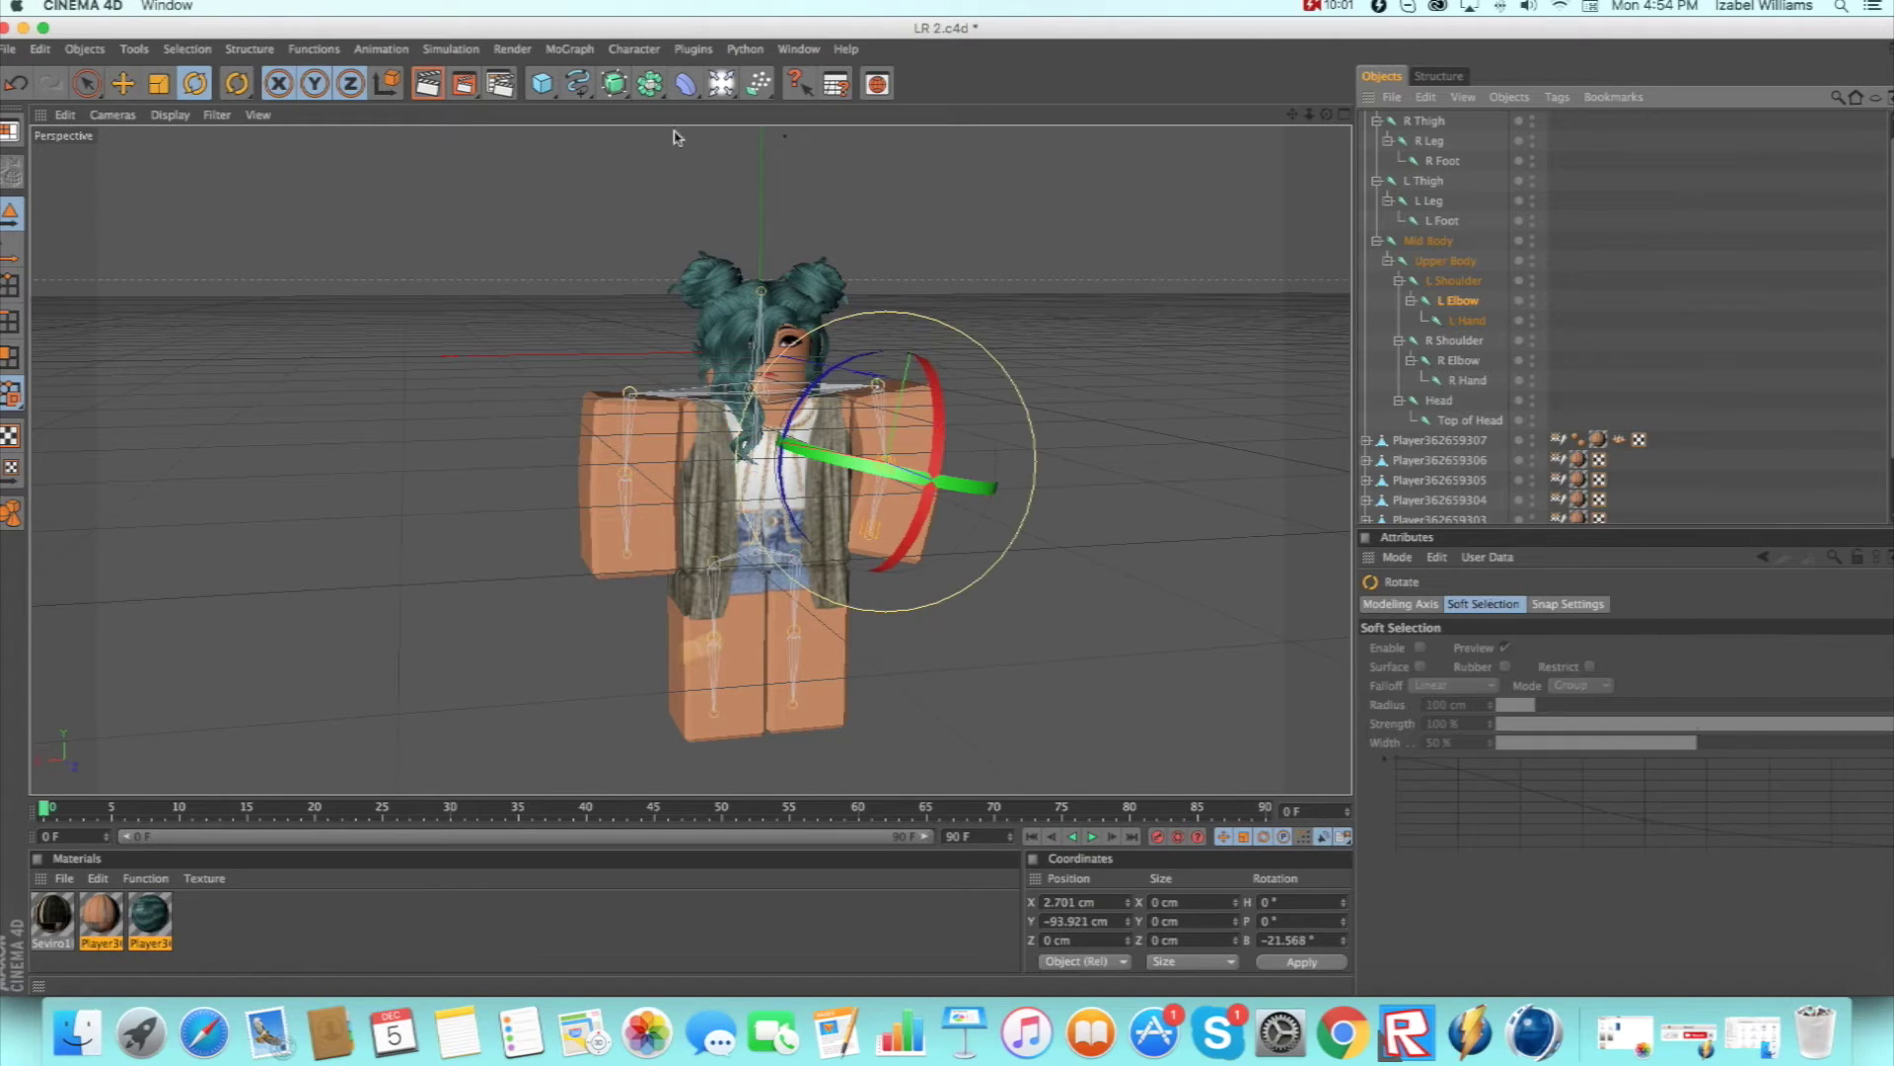
left_click(1447, 361)
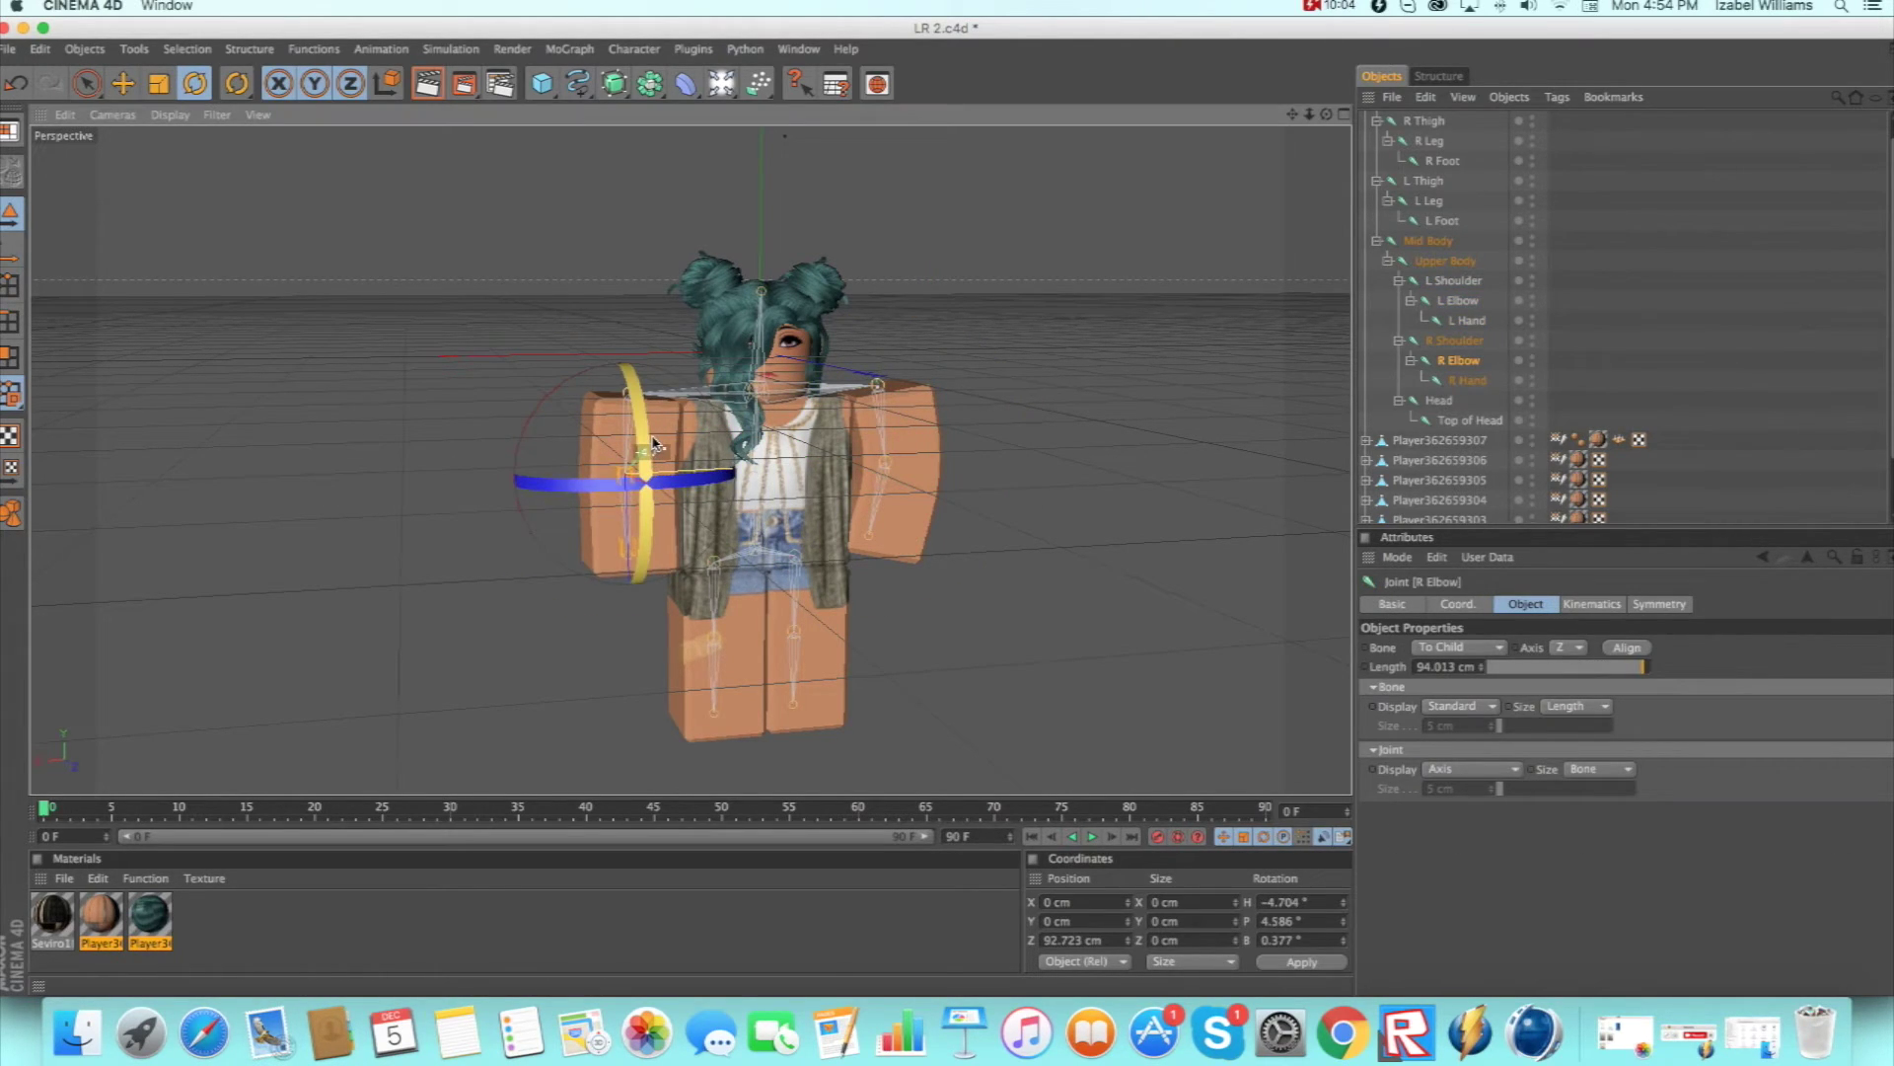
left_click_drag(653, 444, 658, 464)
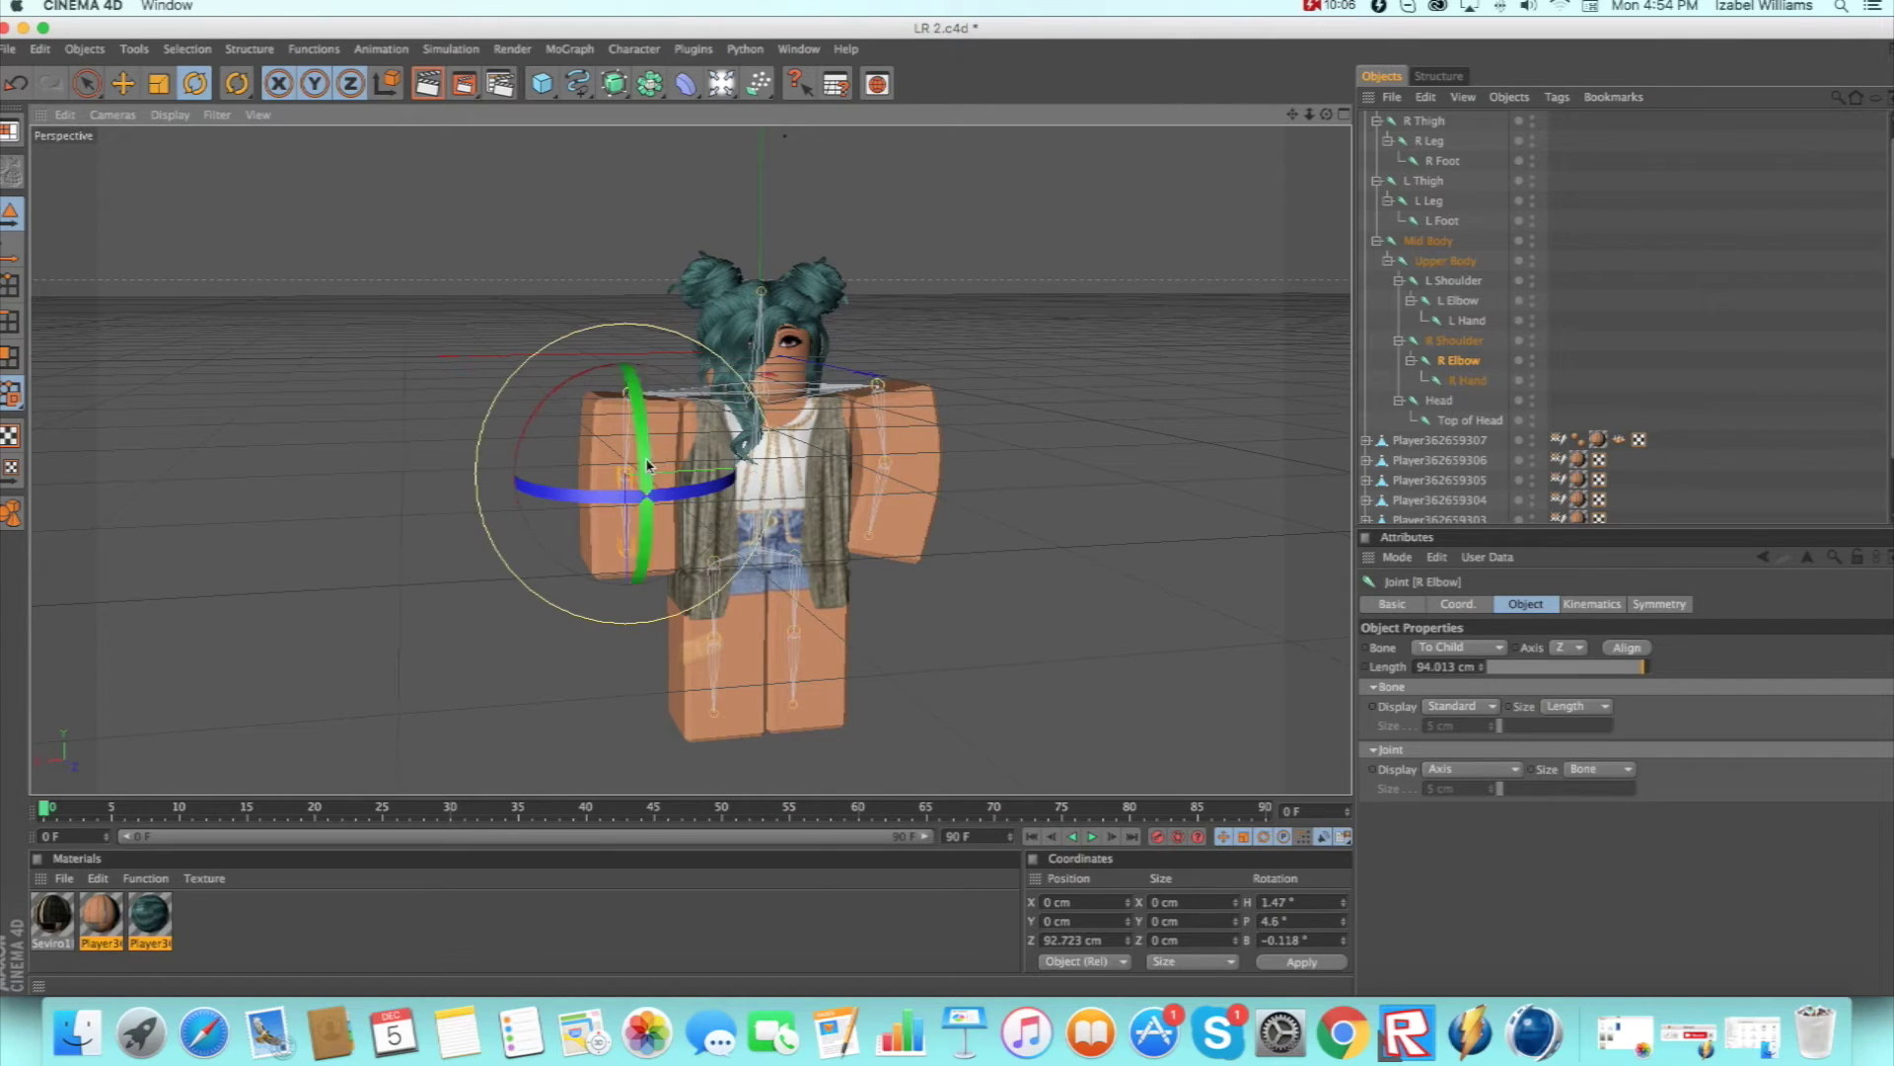
Swing the left leg slightly outward at L Thigh and bend it slightly at L Leg.
left_click(1159, 351)
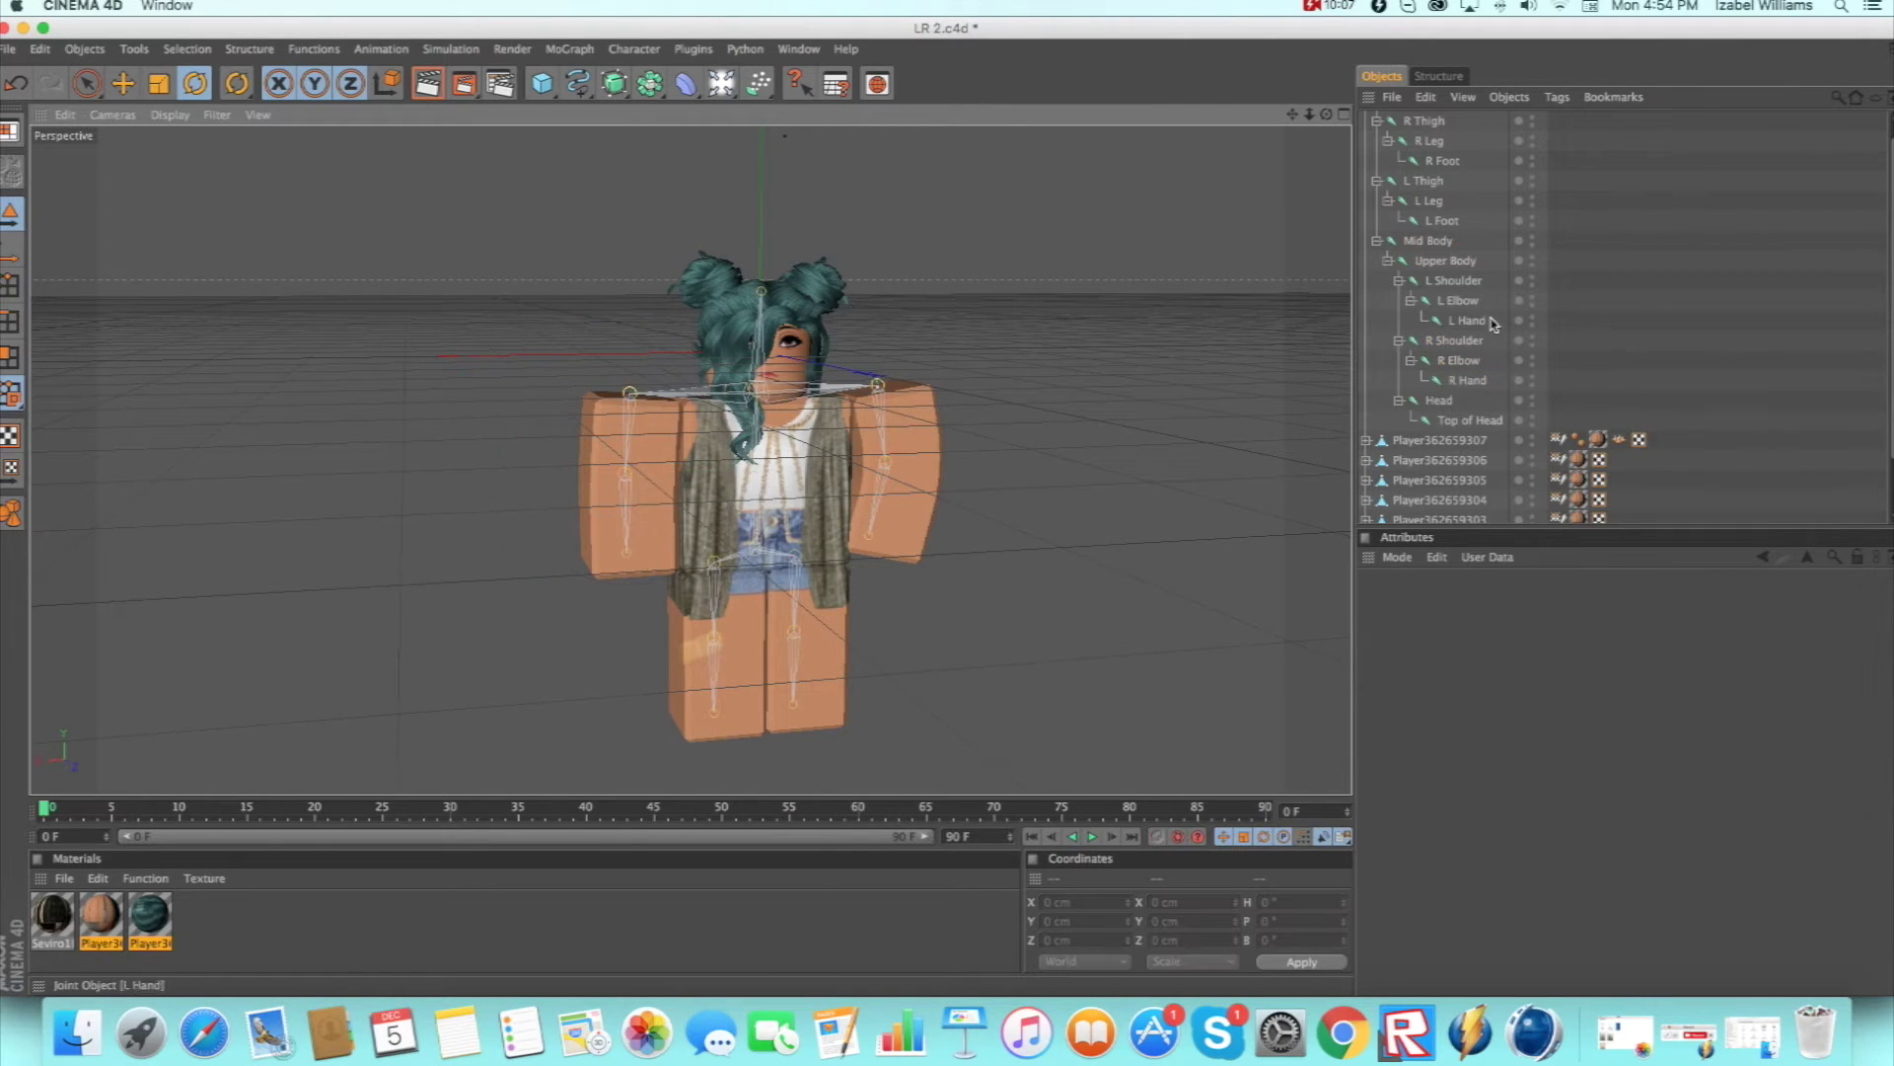
left_click(1425, 180)
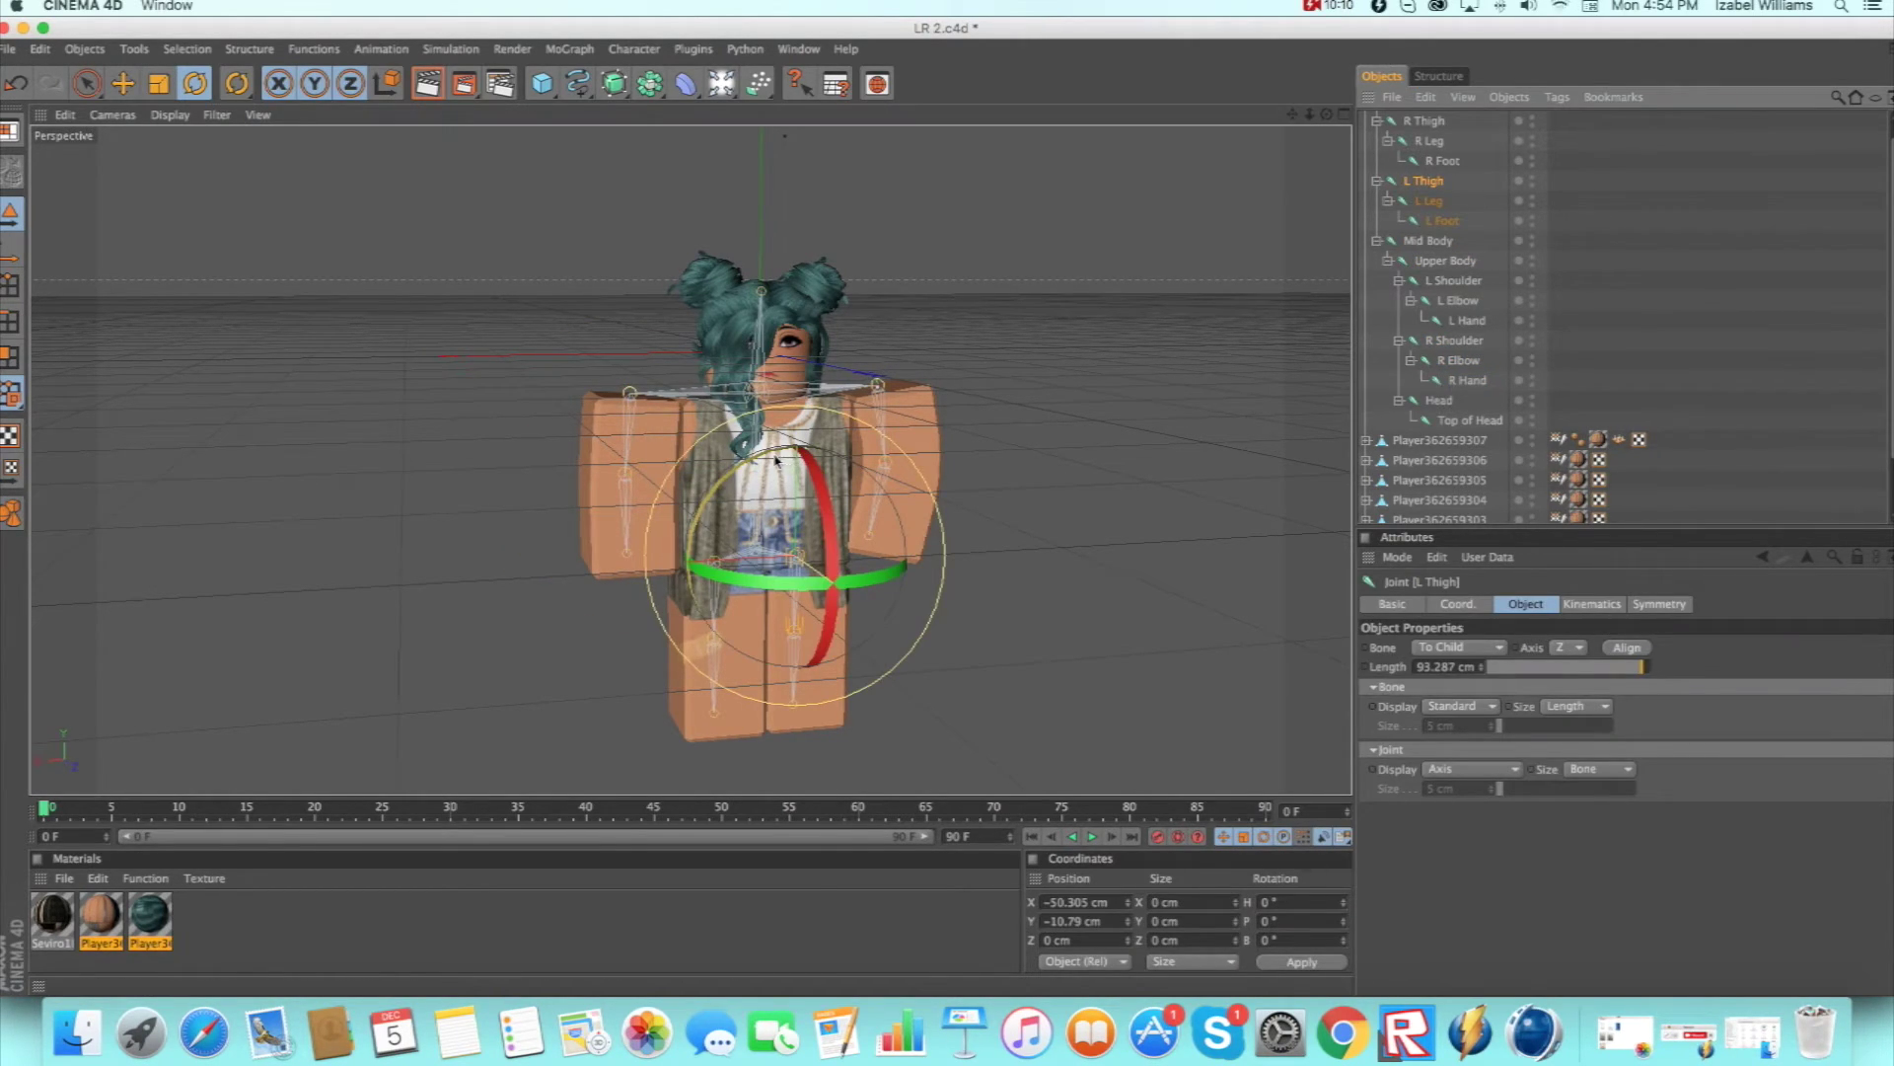
left_click_drag(776, 459, 771, 460)
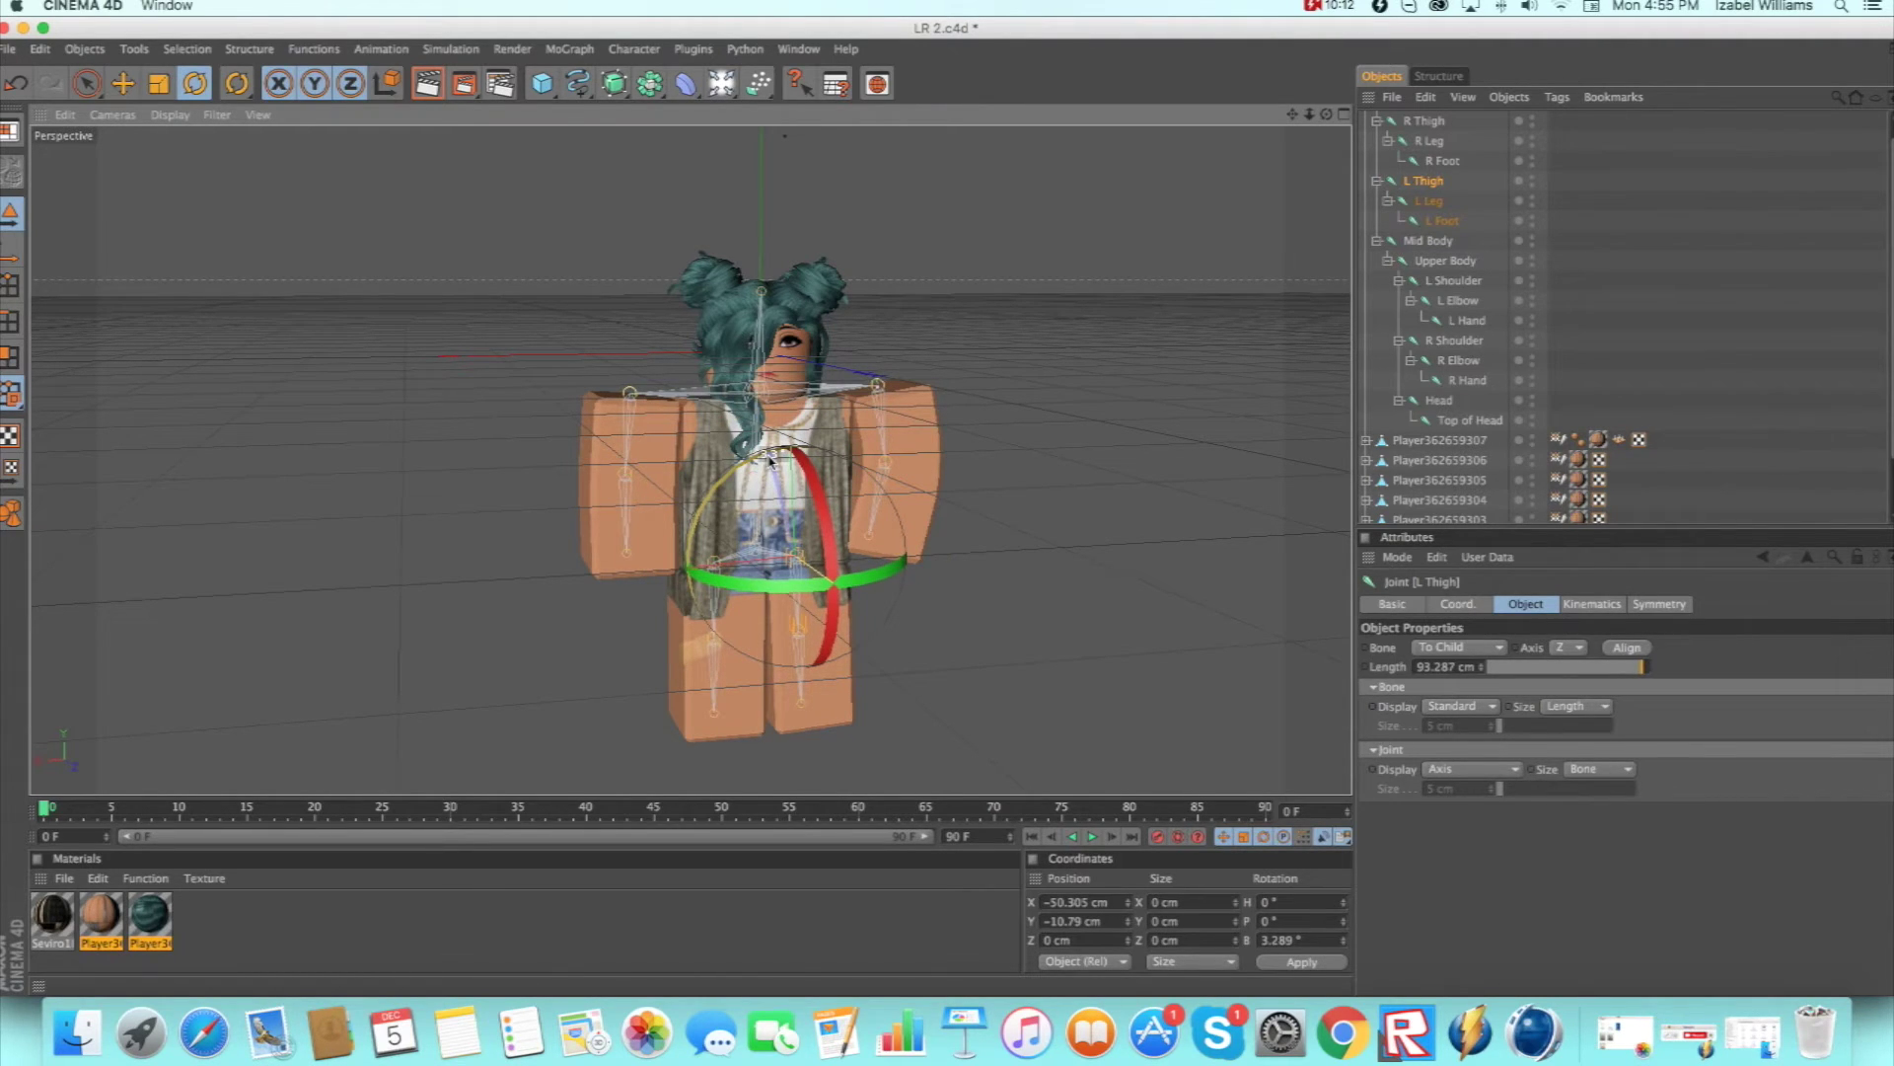
left_click(1426, 203)
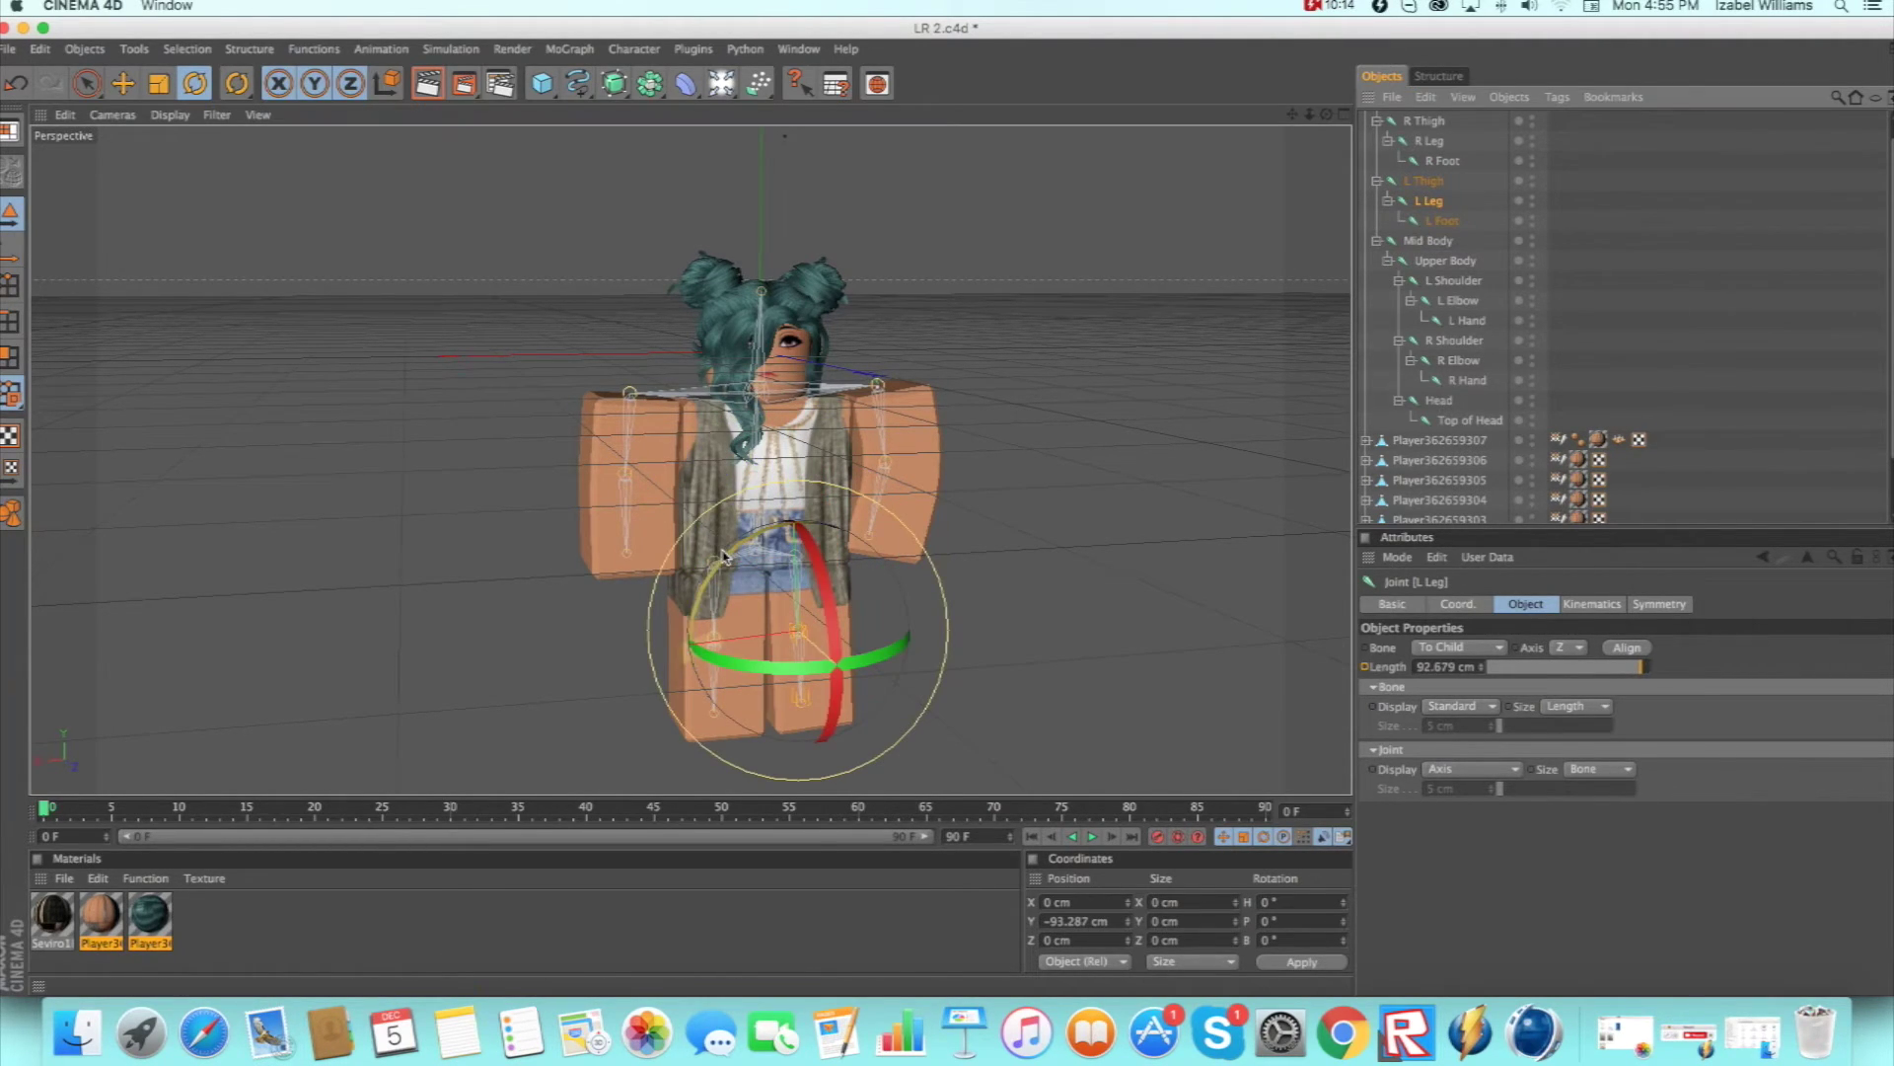
left_click_drag(725, 558, 734, 551)
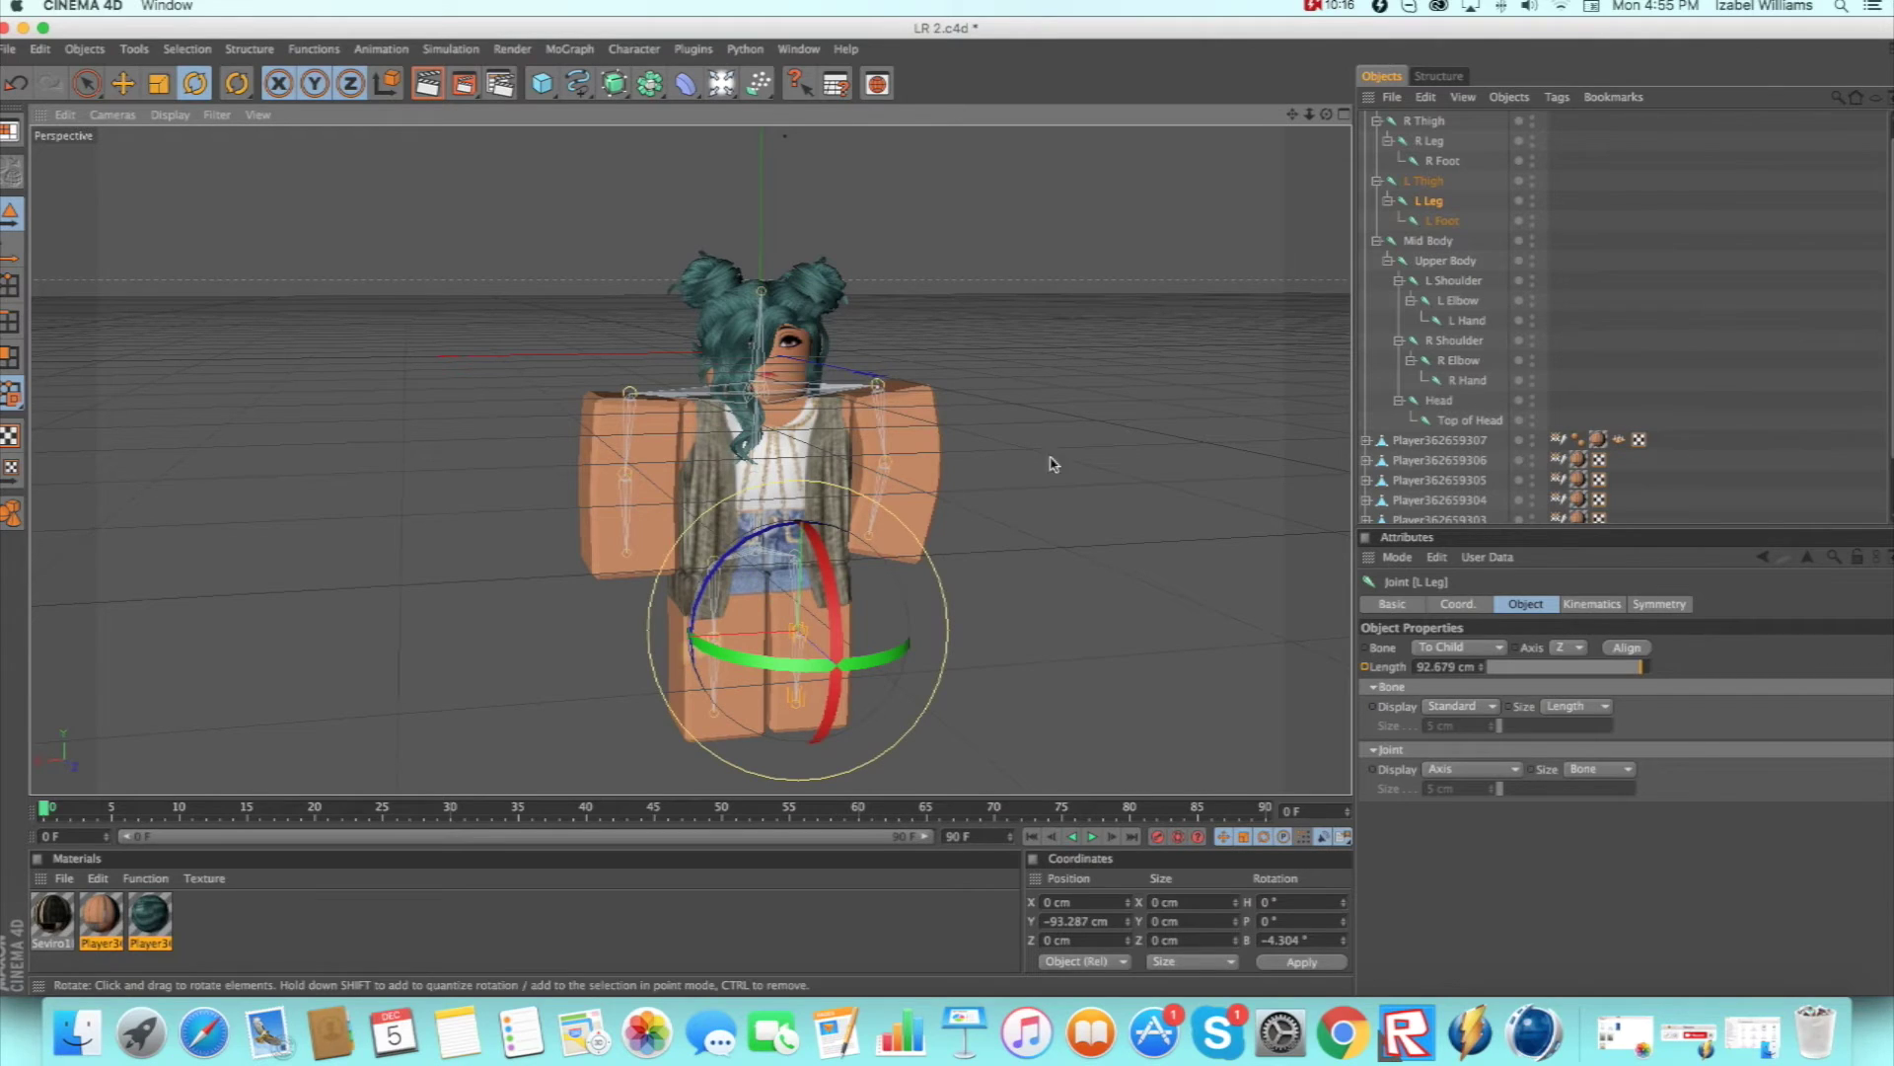
Rotate the right leg at R Thigh and bend it at R Leg, then deselect.
left_click(1424, 120)
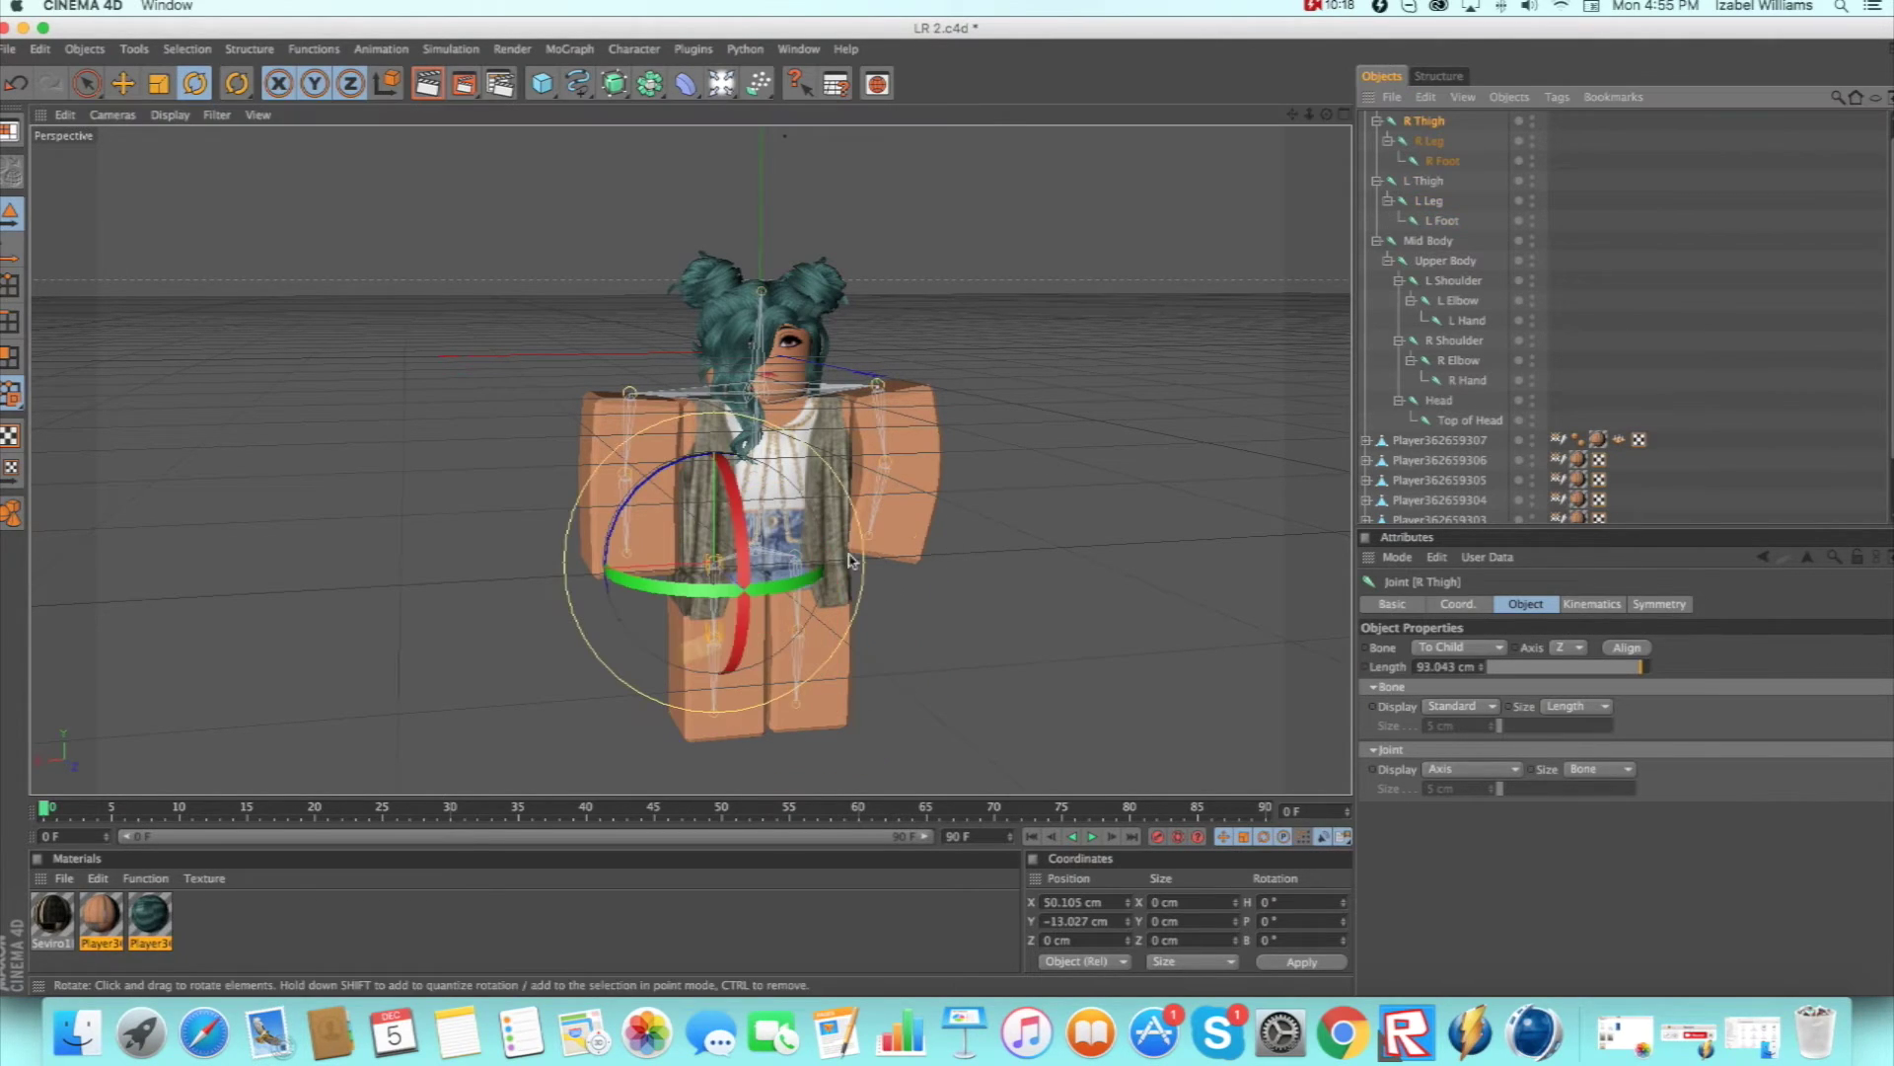
left_click_drag(736, 538, 742, 530)
left_click(1429, 140)
left_click_drag(707, 579, 728, 639)
left_click(1461, 131)
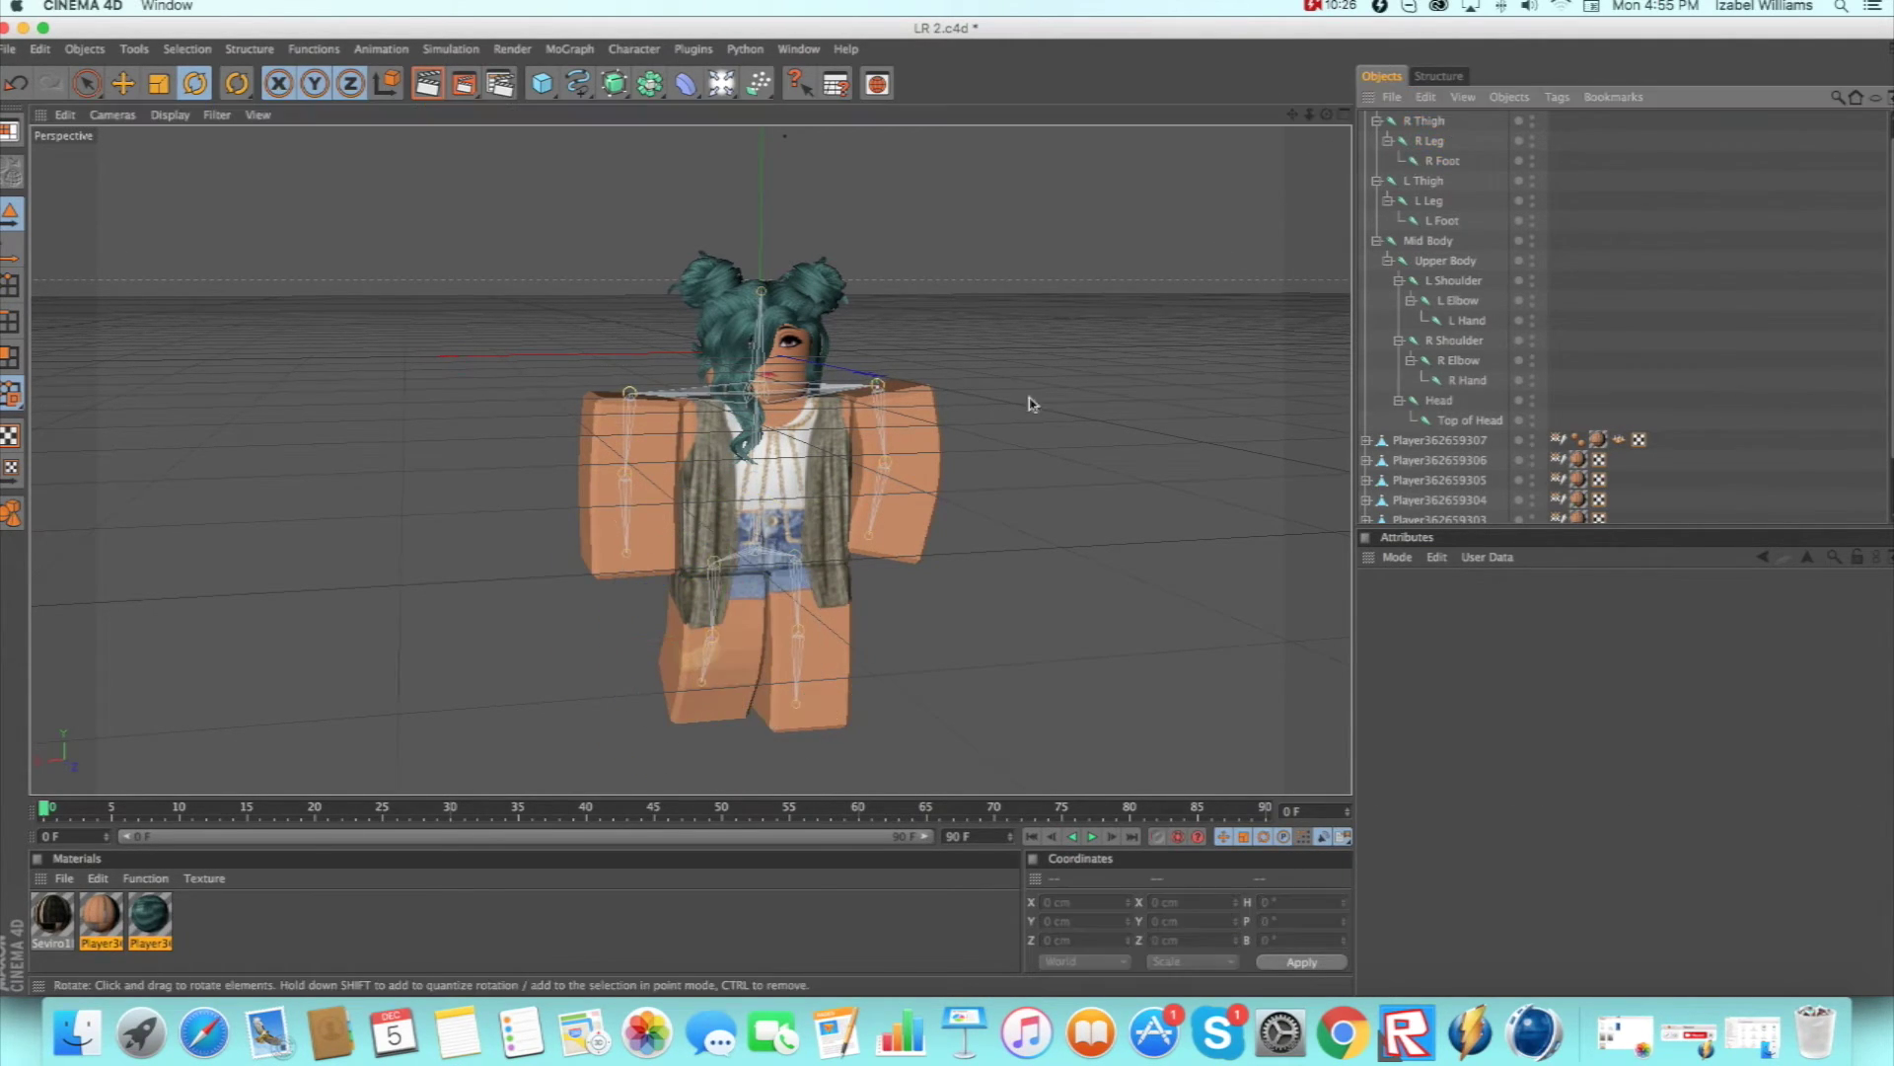
left_click(1440, 123)
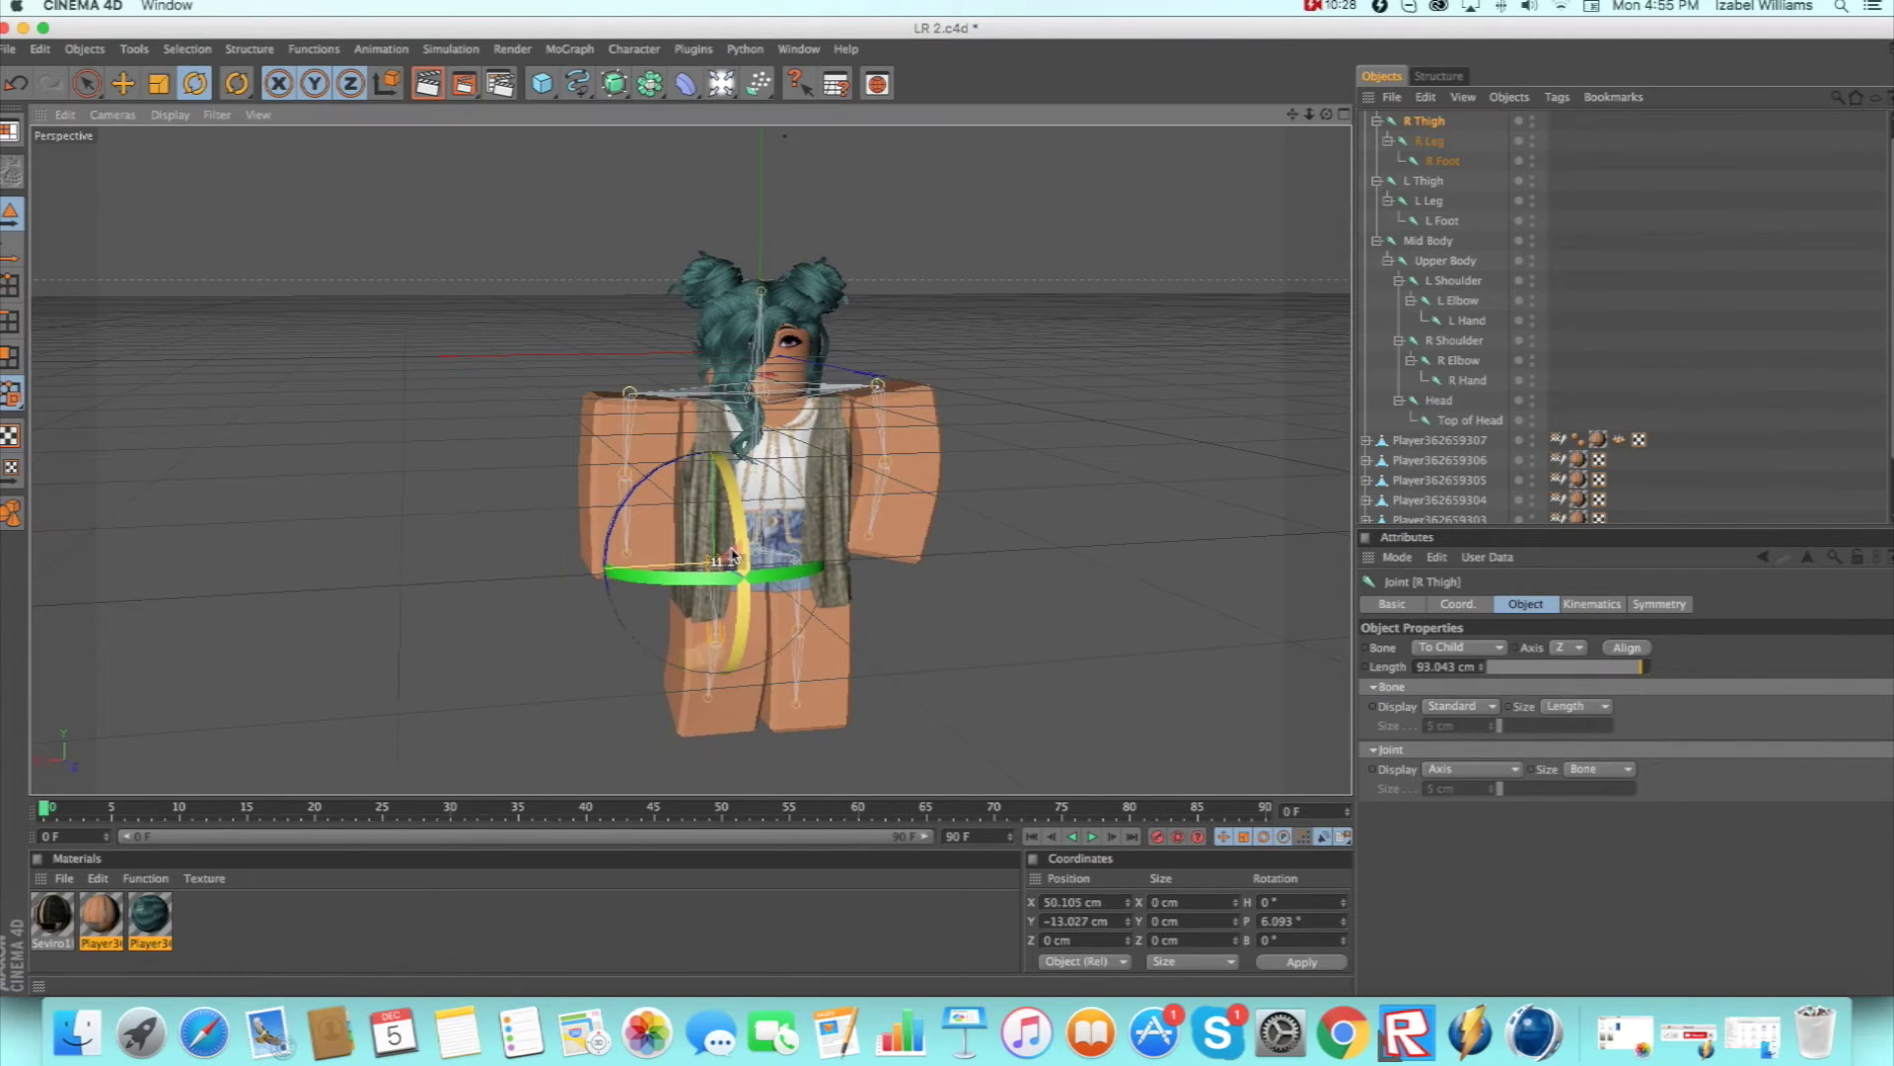
left_click_drag(733, 555, 734, 553)
left_click(931, 491)
left_click(1045, 542)
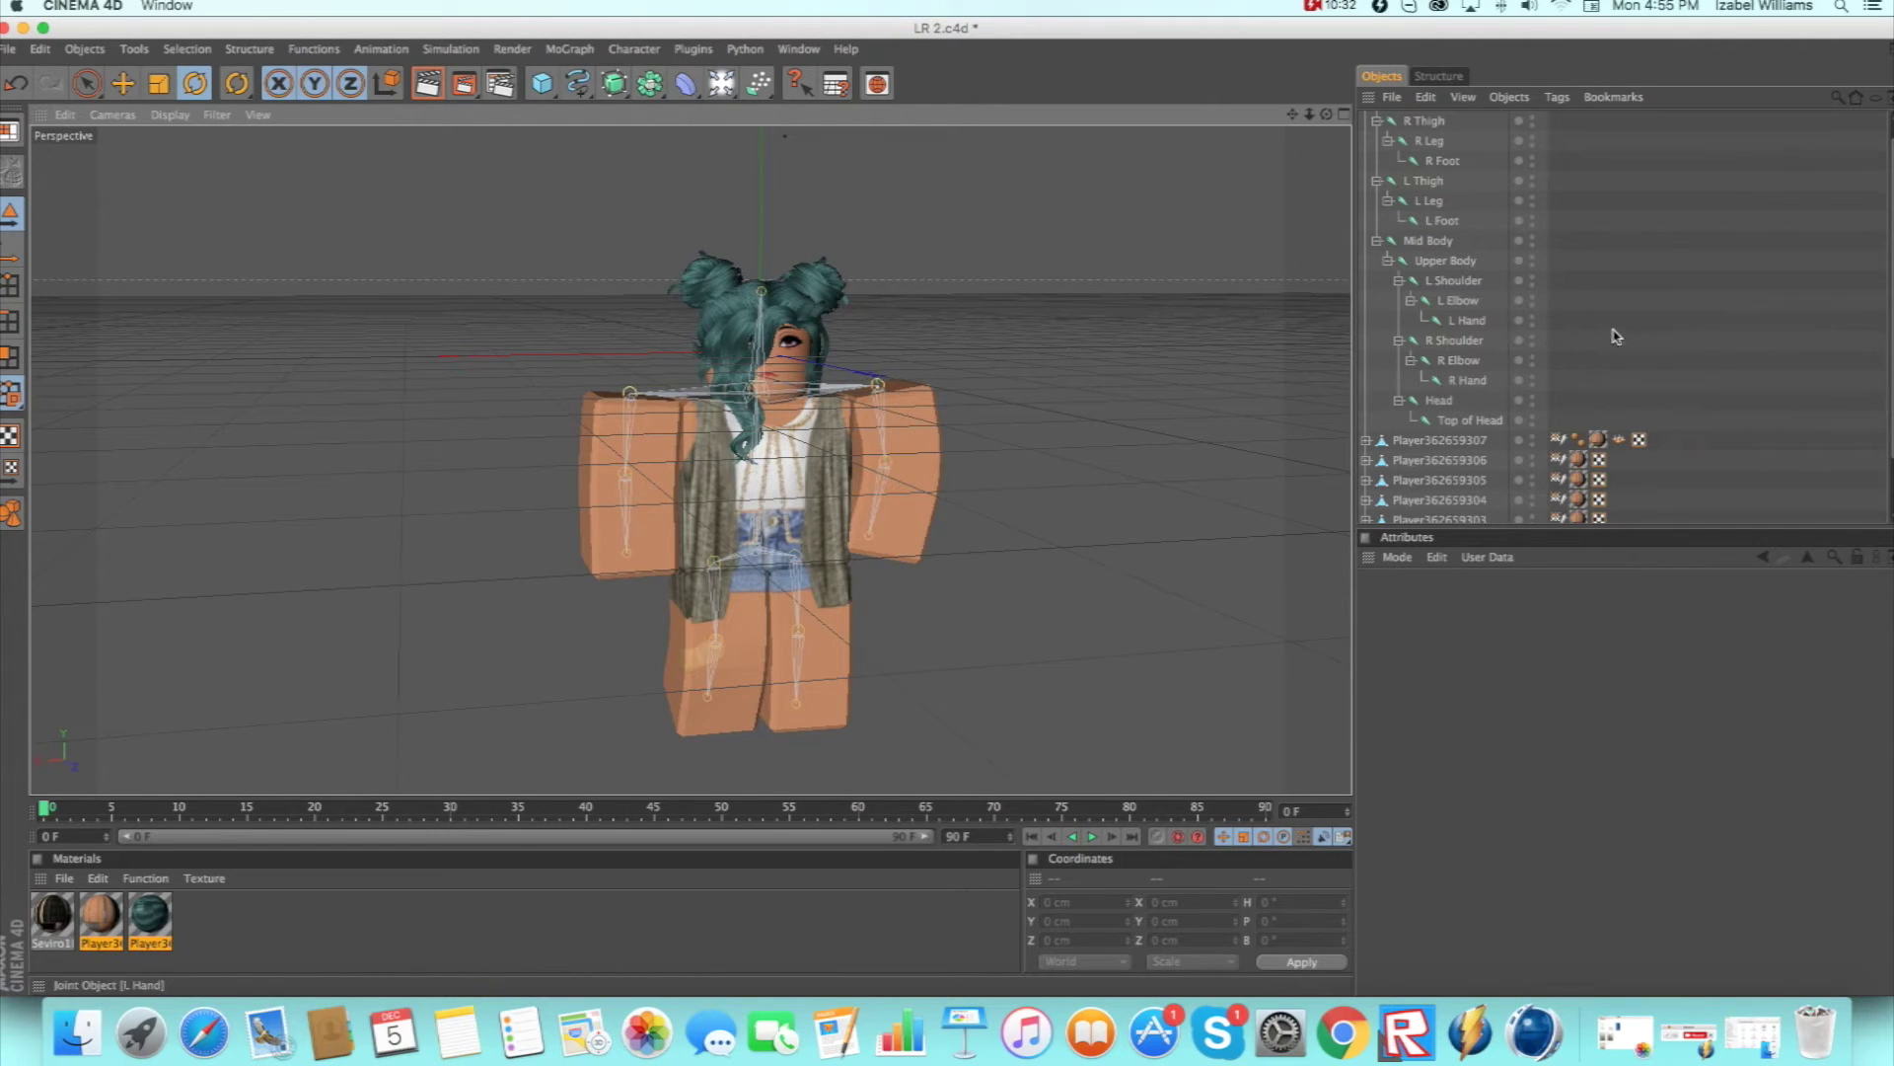
Turn and lean the upper body at the Mid Body joint, then deselect it.
left_click(1459, 243)
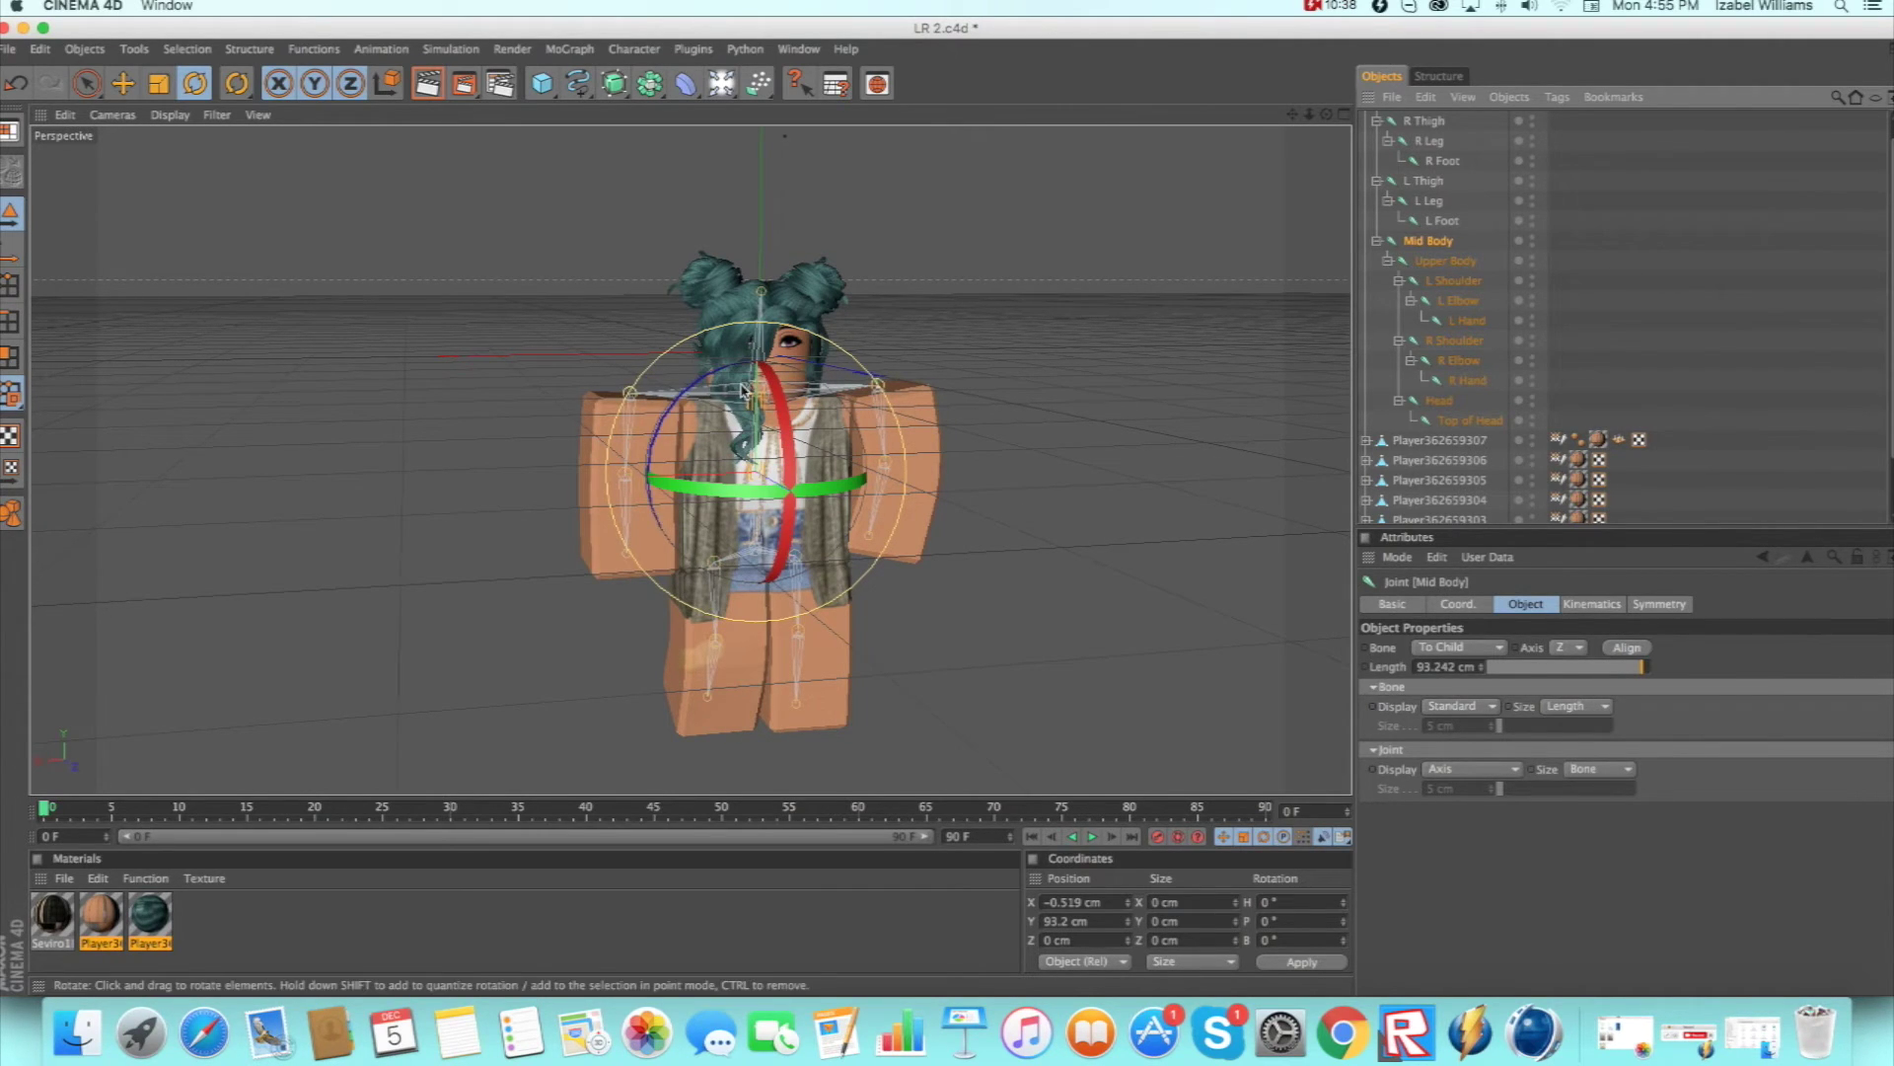
mouse_move(861, 504)
left_mouse_down()
mouse_move(824, 492)
mouse_move(867, 493)
left_mouse_up()
left_click_drag(781, 429, 789, 490)
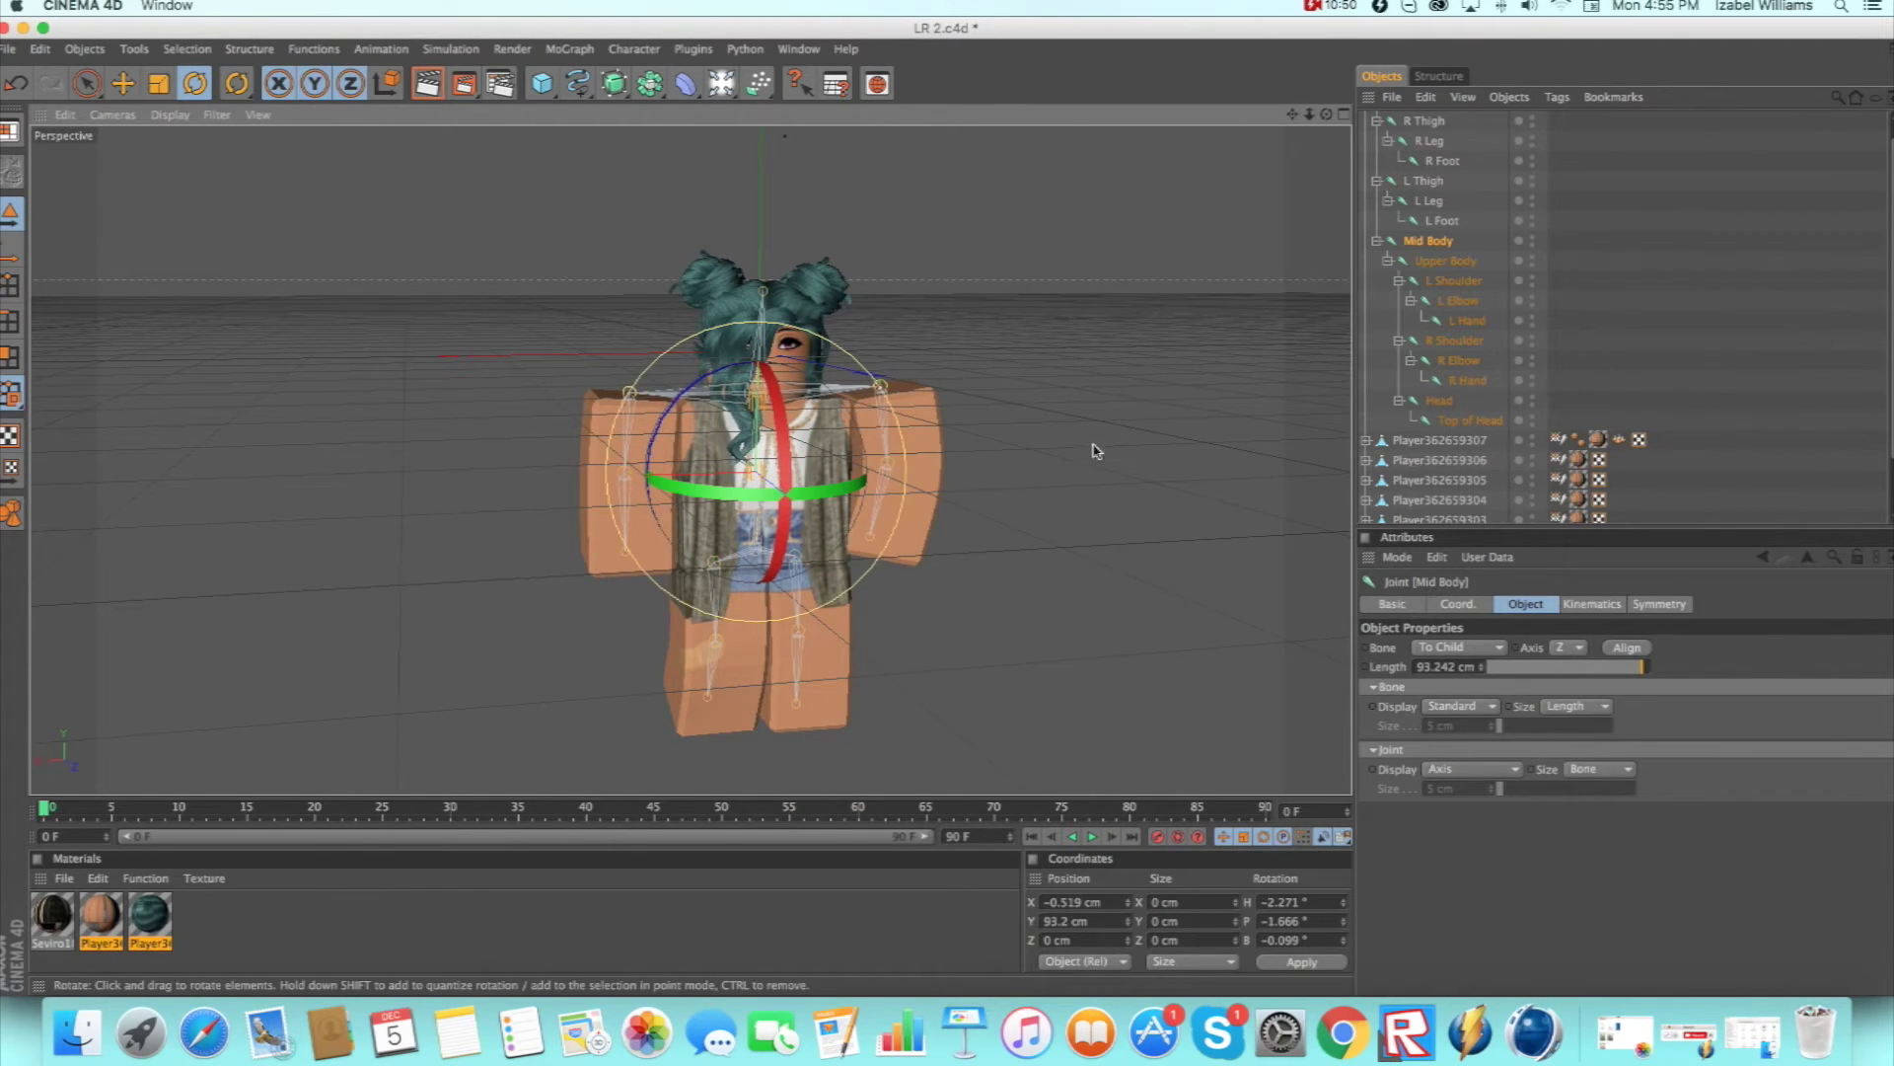
left_click(990, 495)
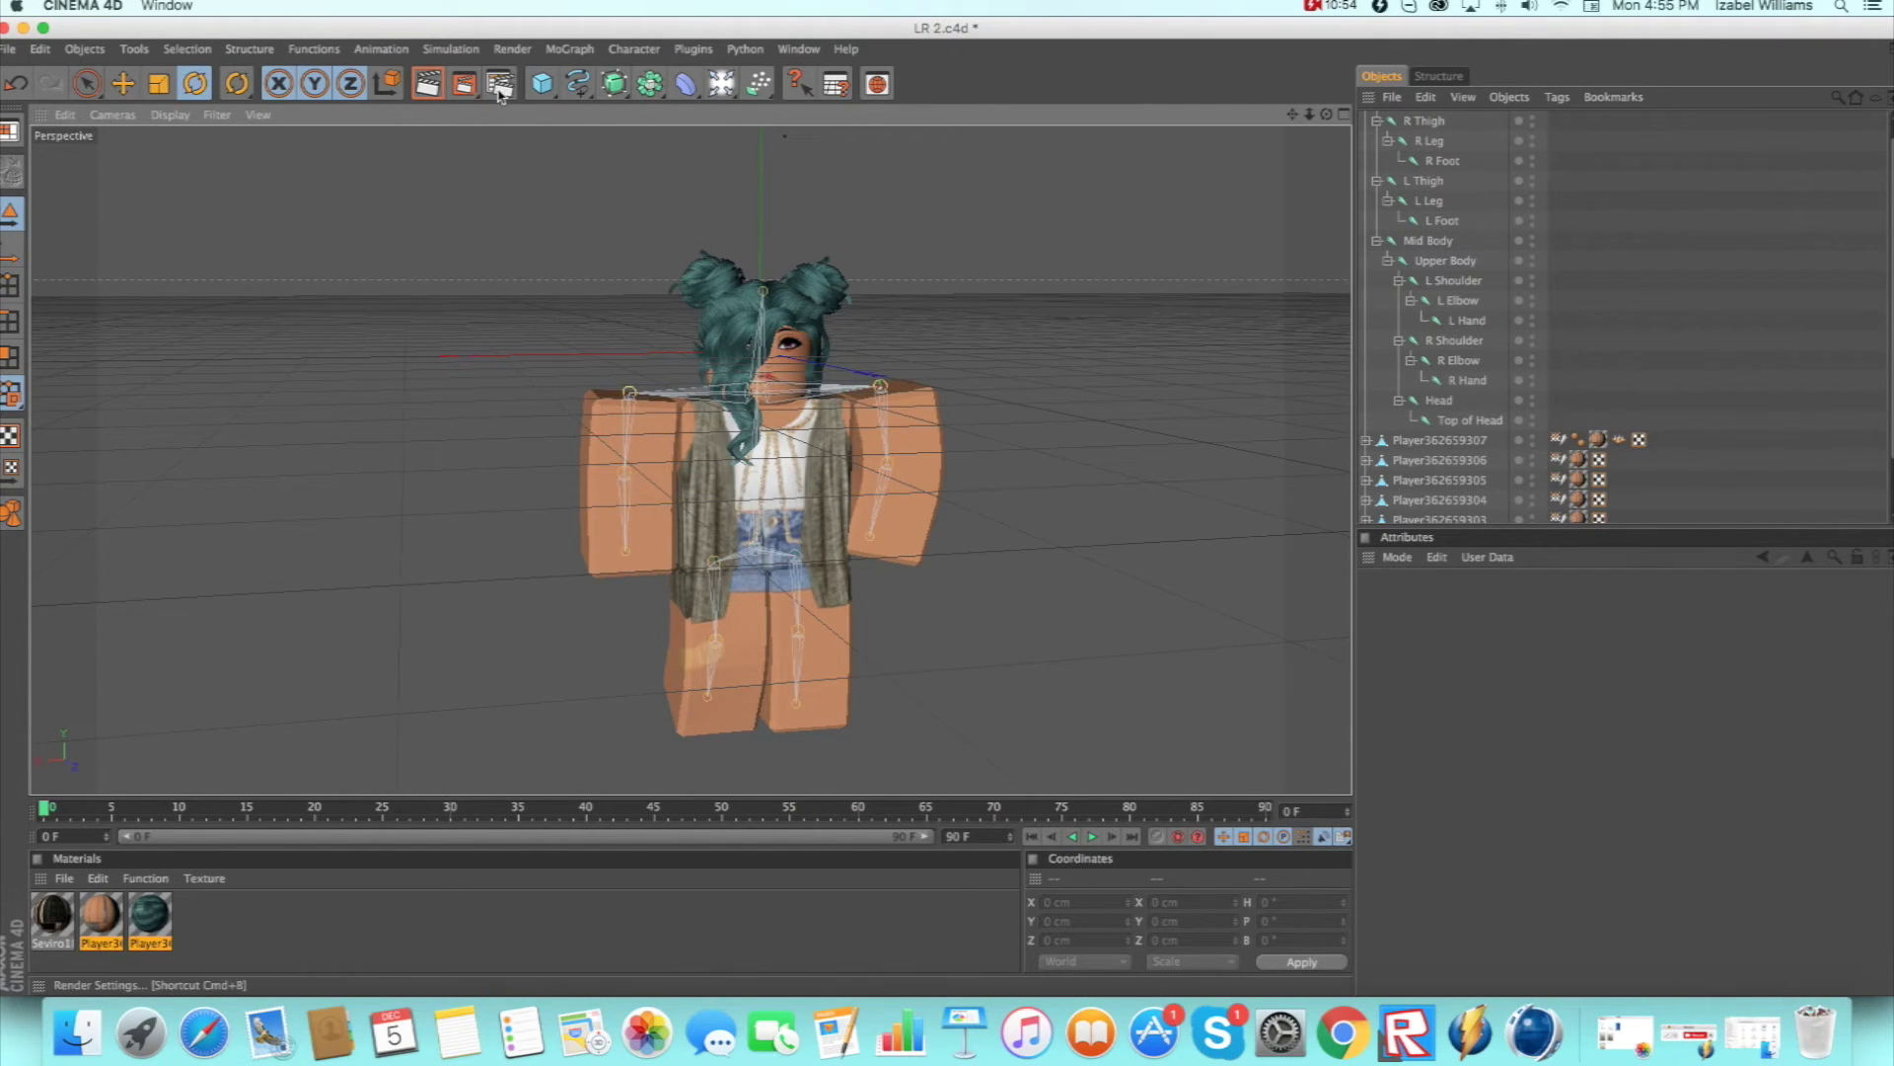
Set the render output to save as PNG 'tutorial 2' in Documents > fin renders.
left_click(500, 87)
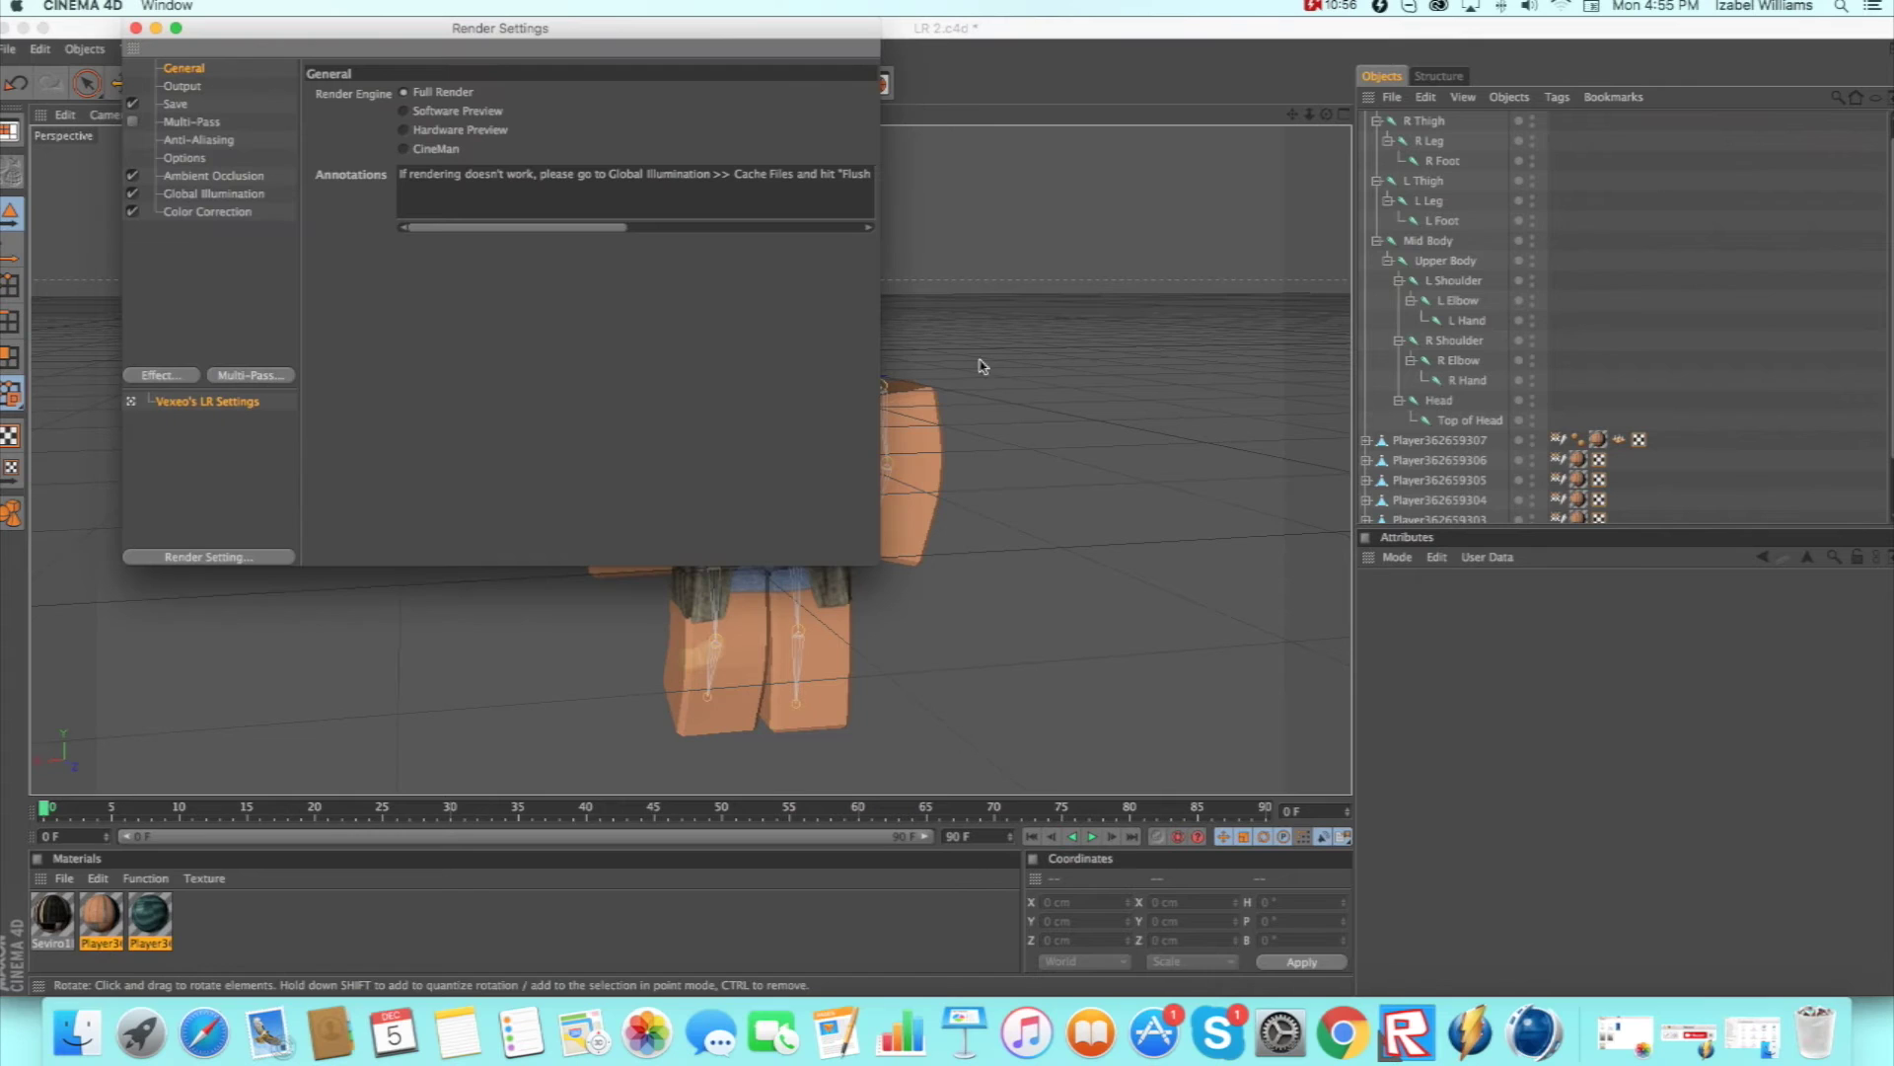
left_click(175, 103)
left_click(861, 134)
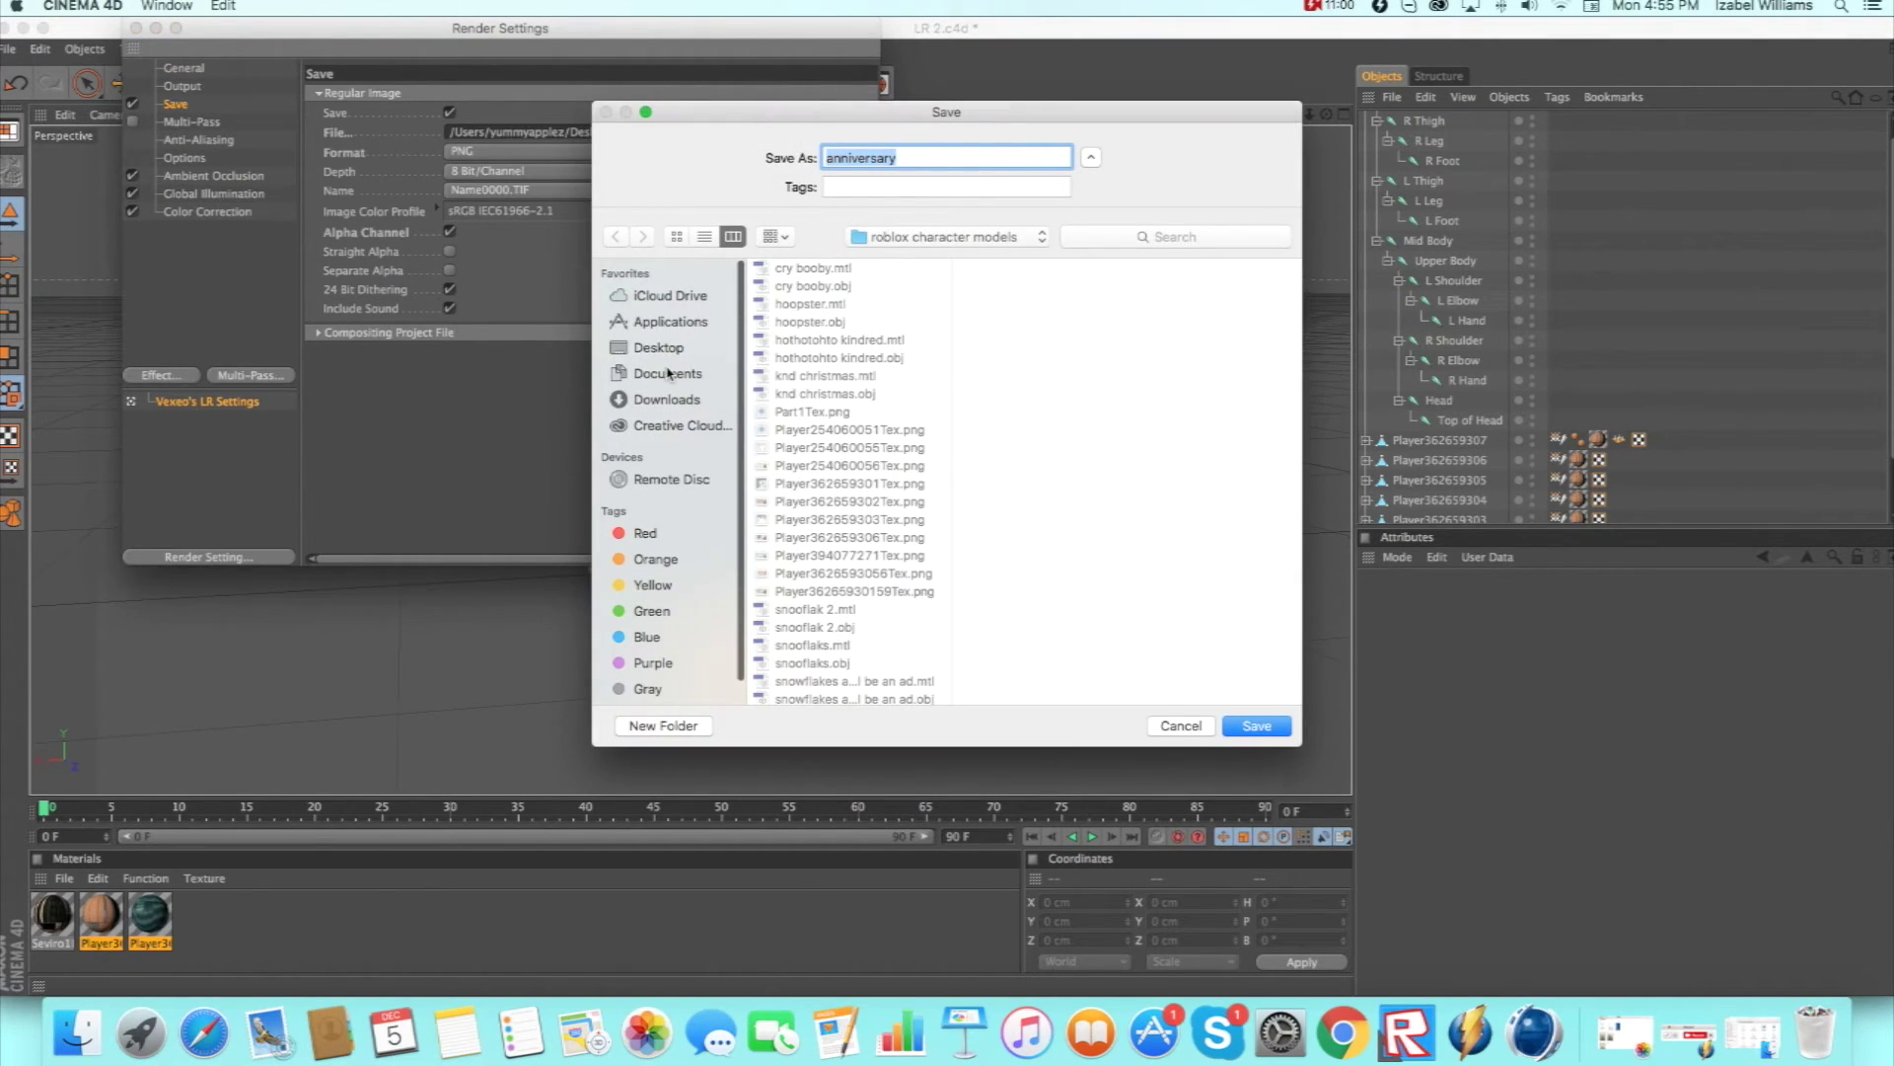
left_click(681, 375)
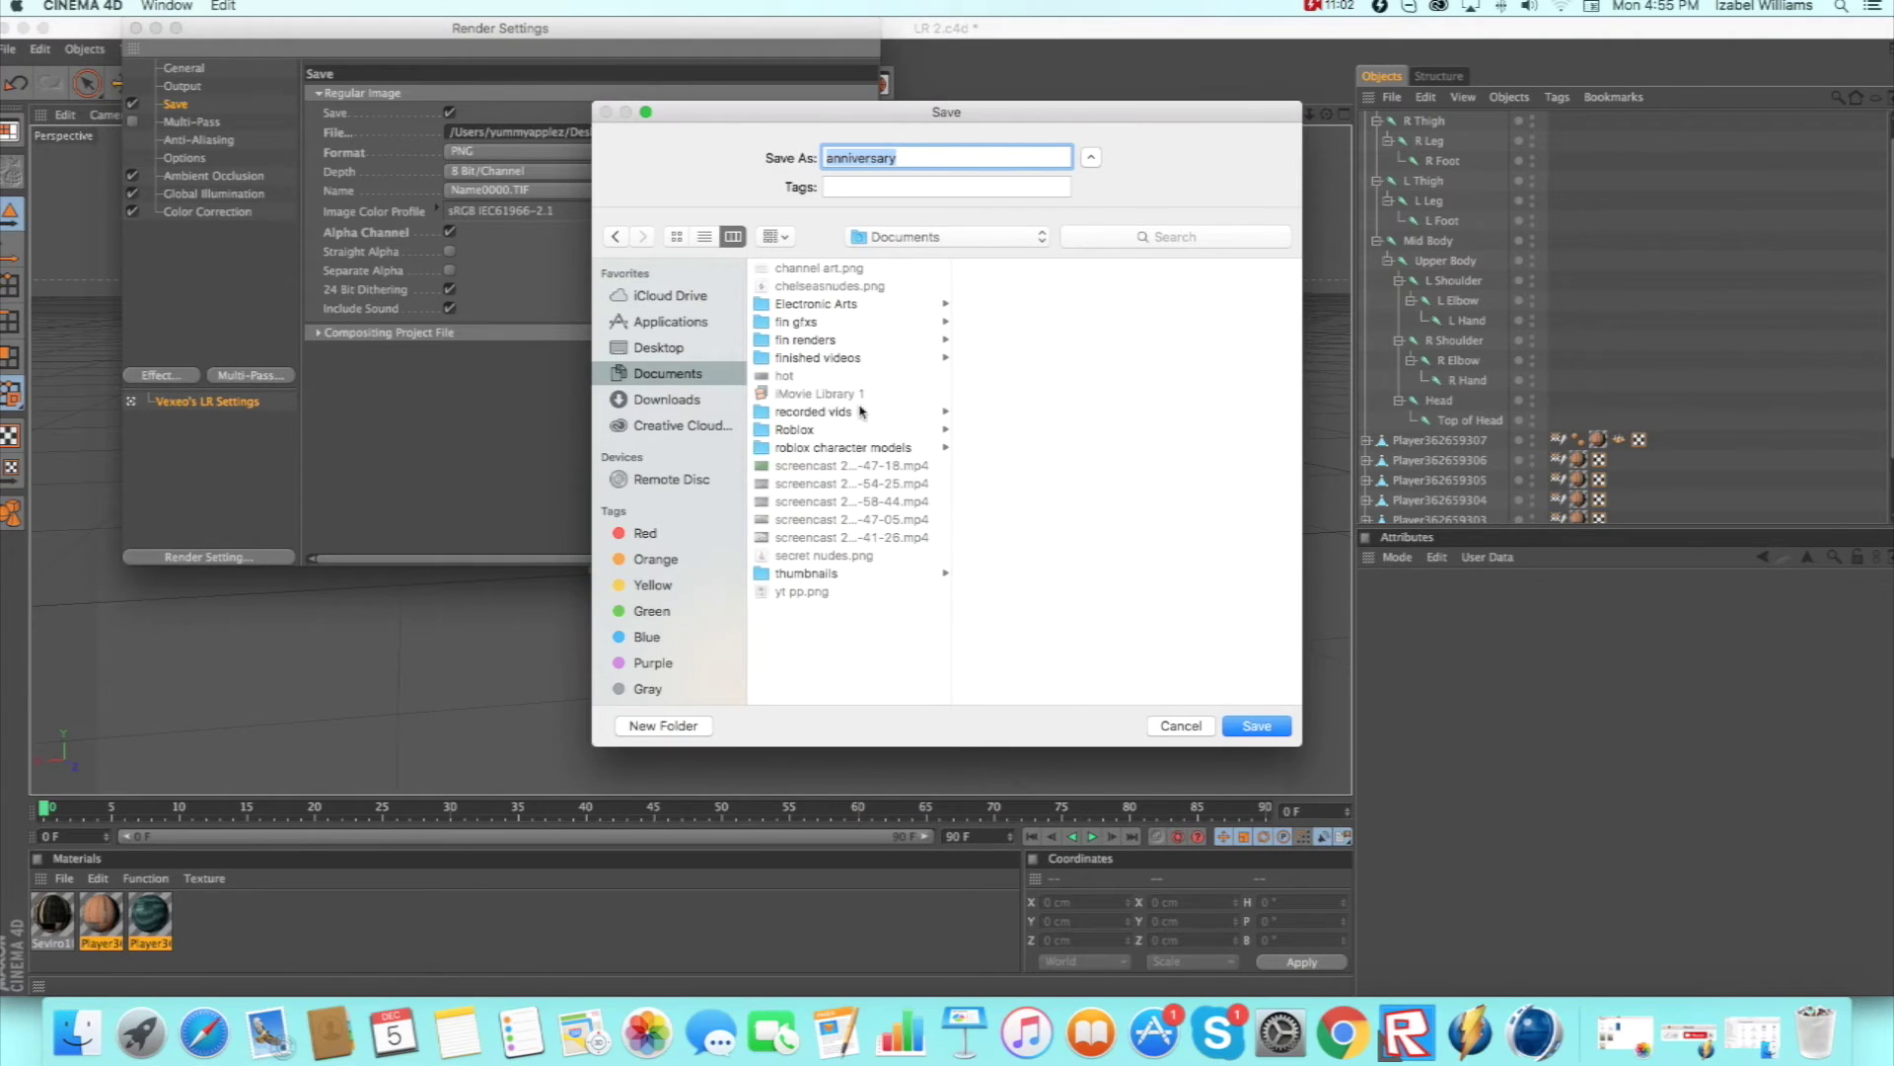
left_click(843, 342)
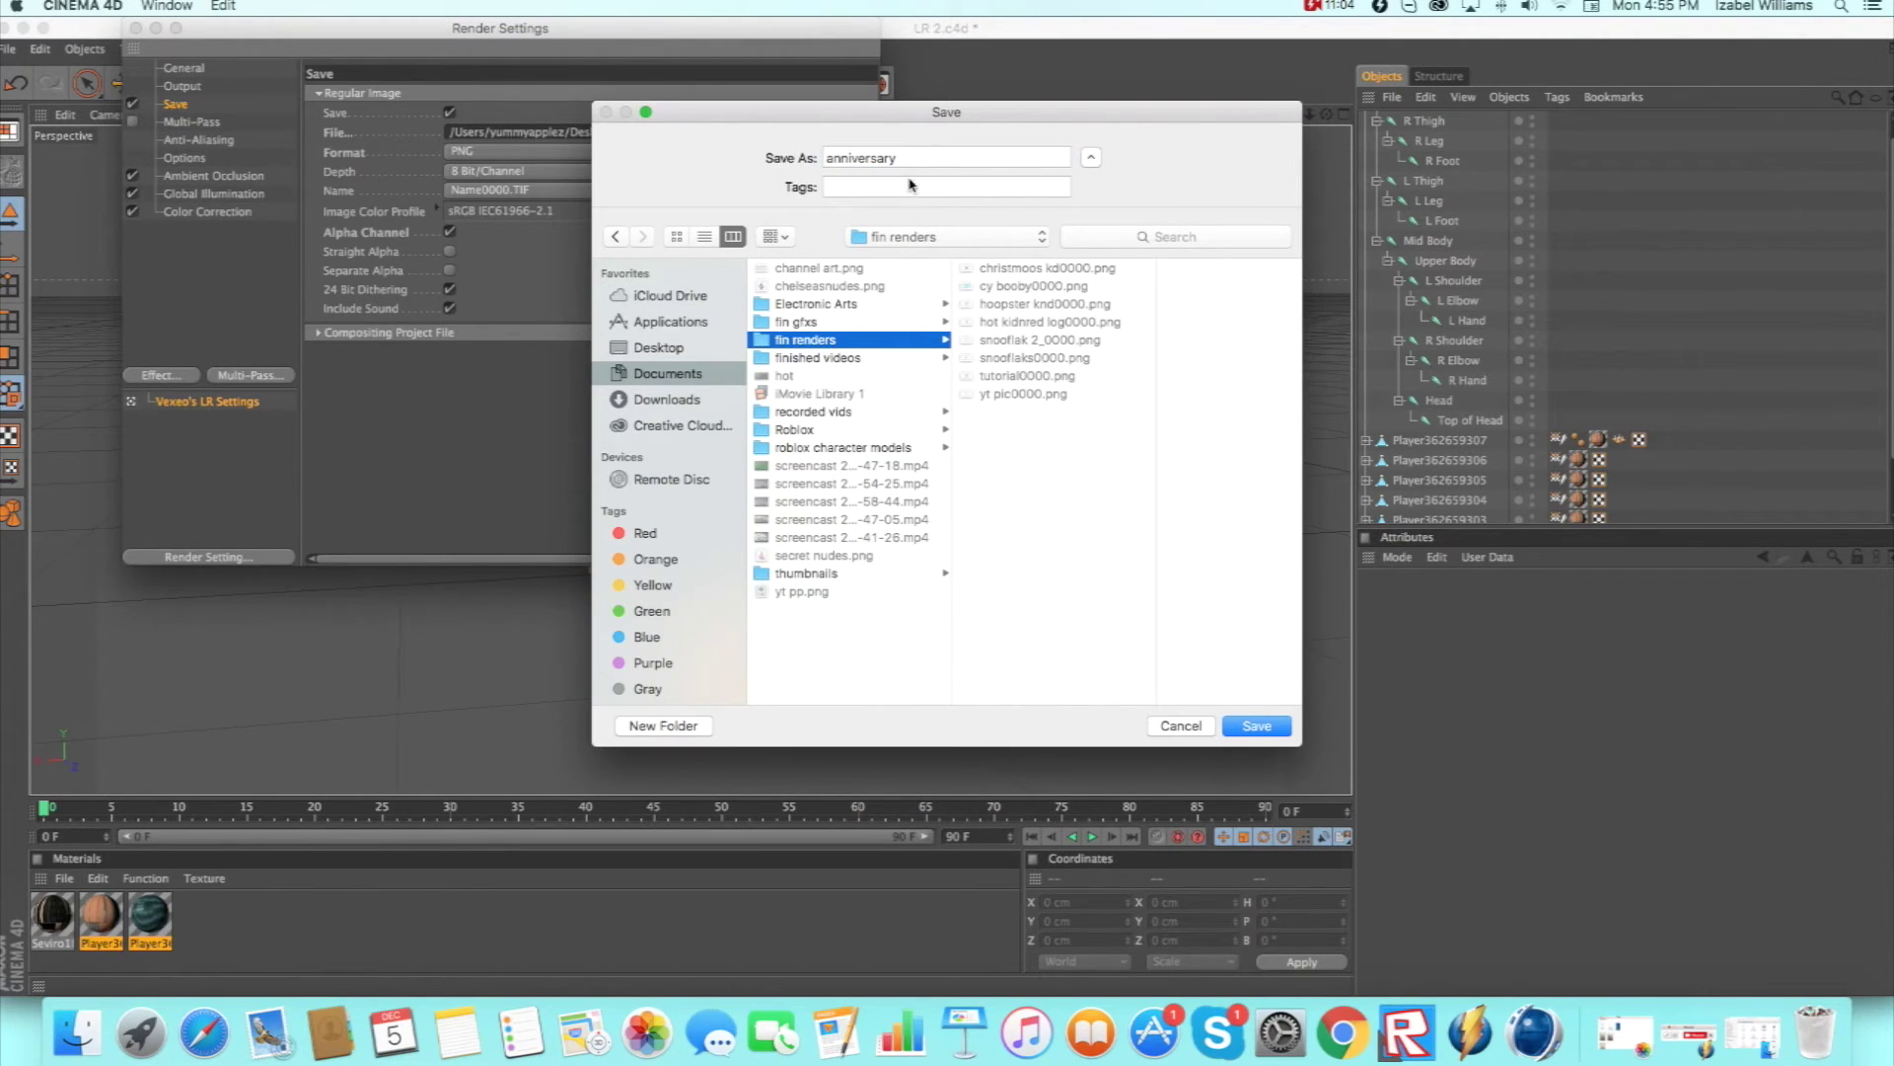
key("Tab")
type("tt")
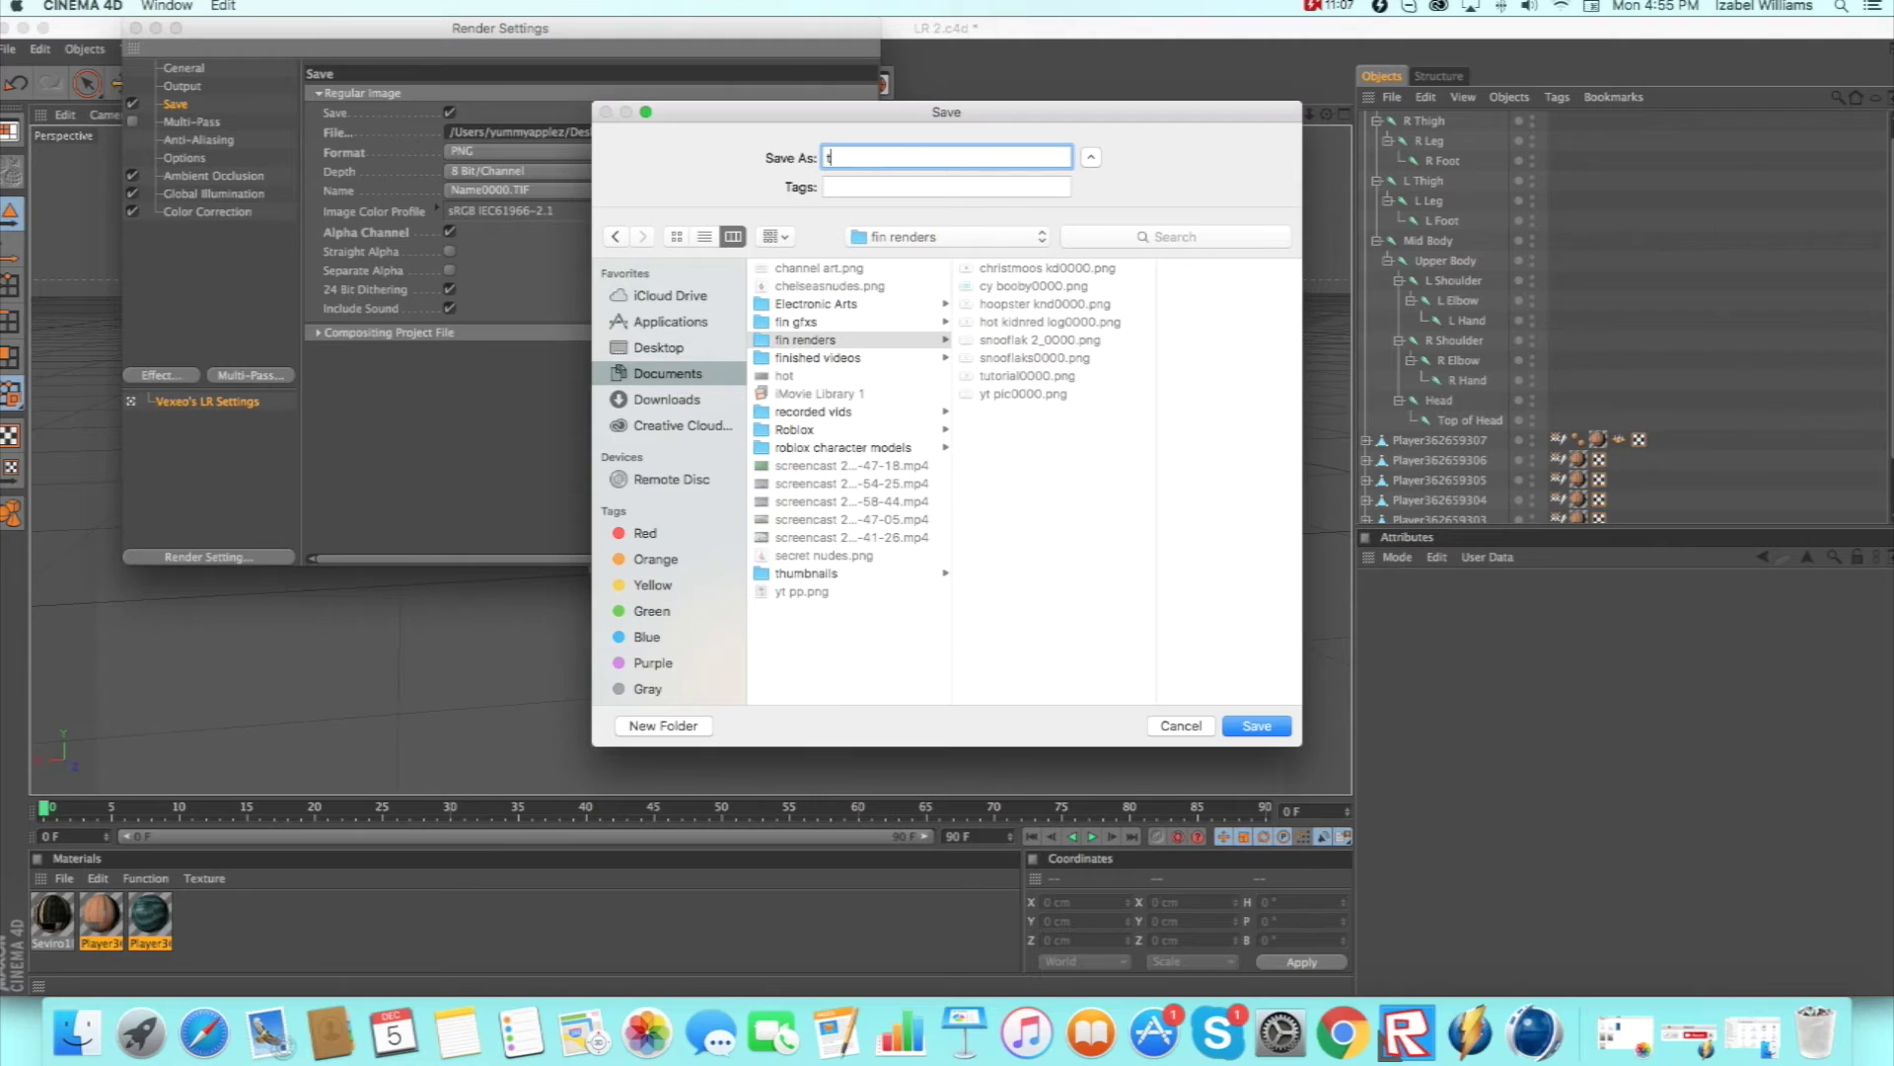
key("Return")
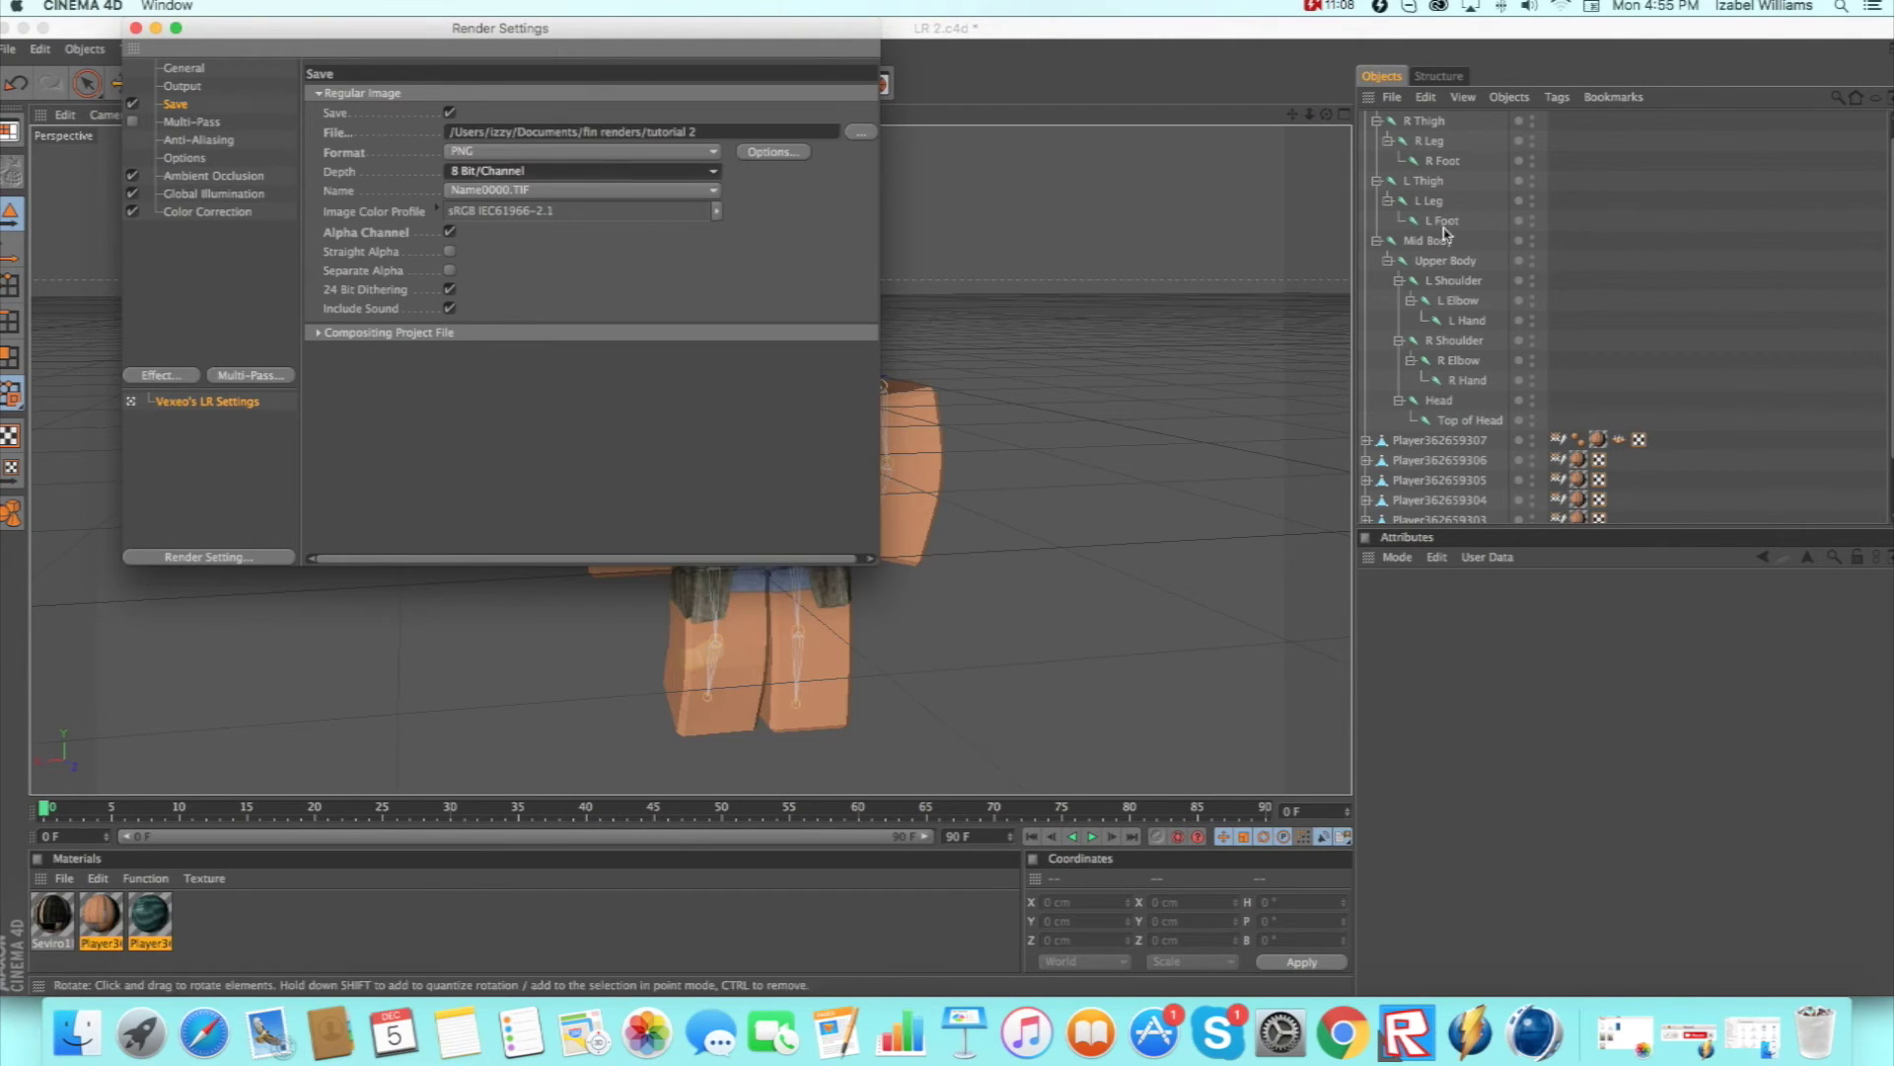
left_click(137, 28)
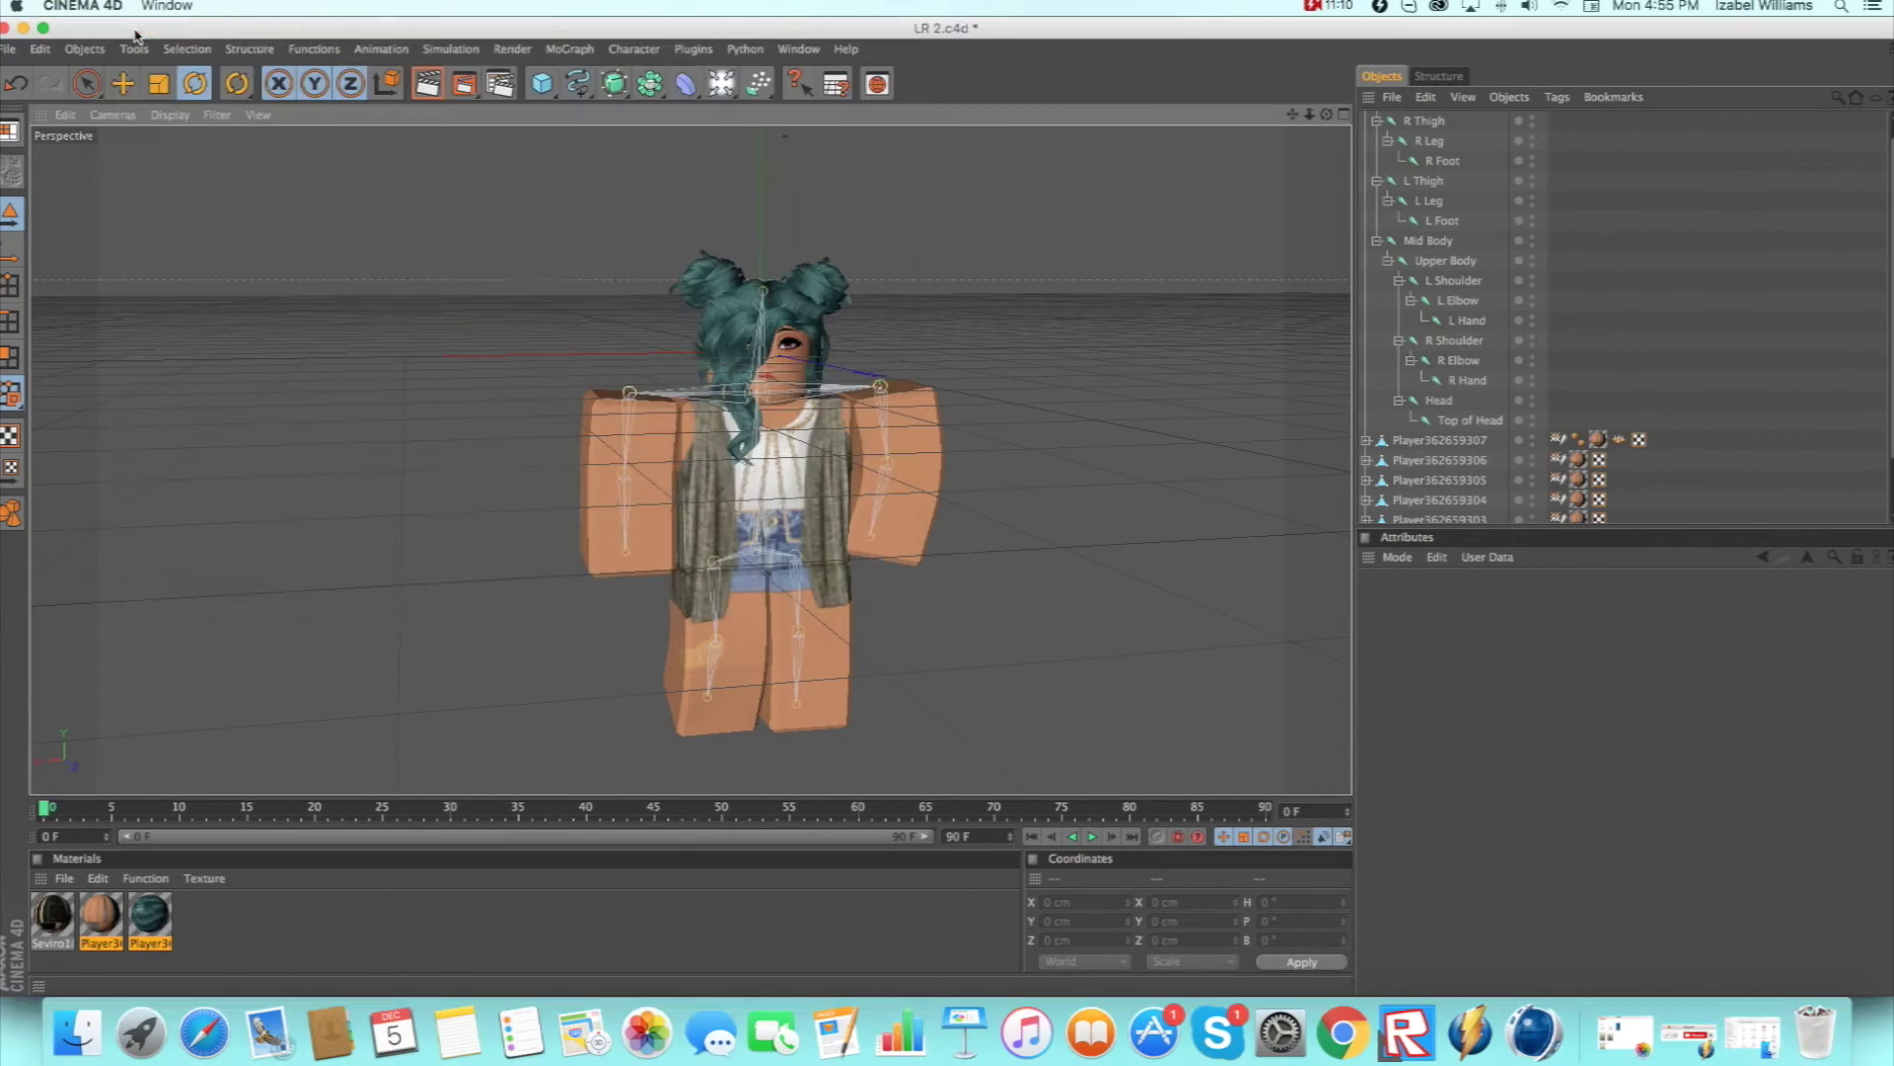
Render the character at 1920×1080 to tutorial 2_0000.png in the Picture Viewer, then close it.
left_click(465, 85)
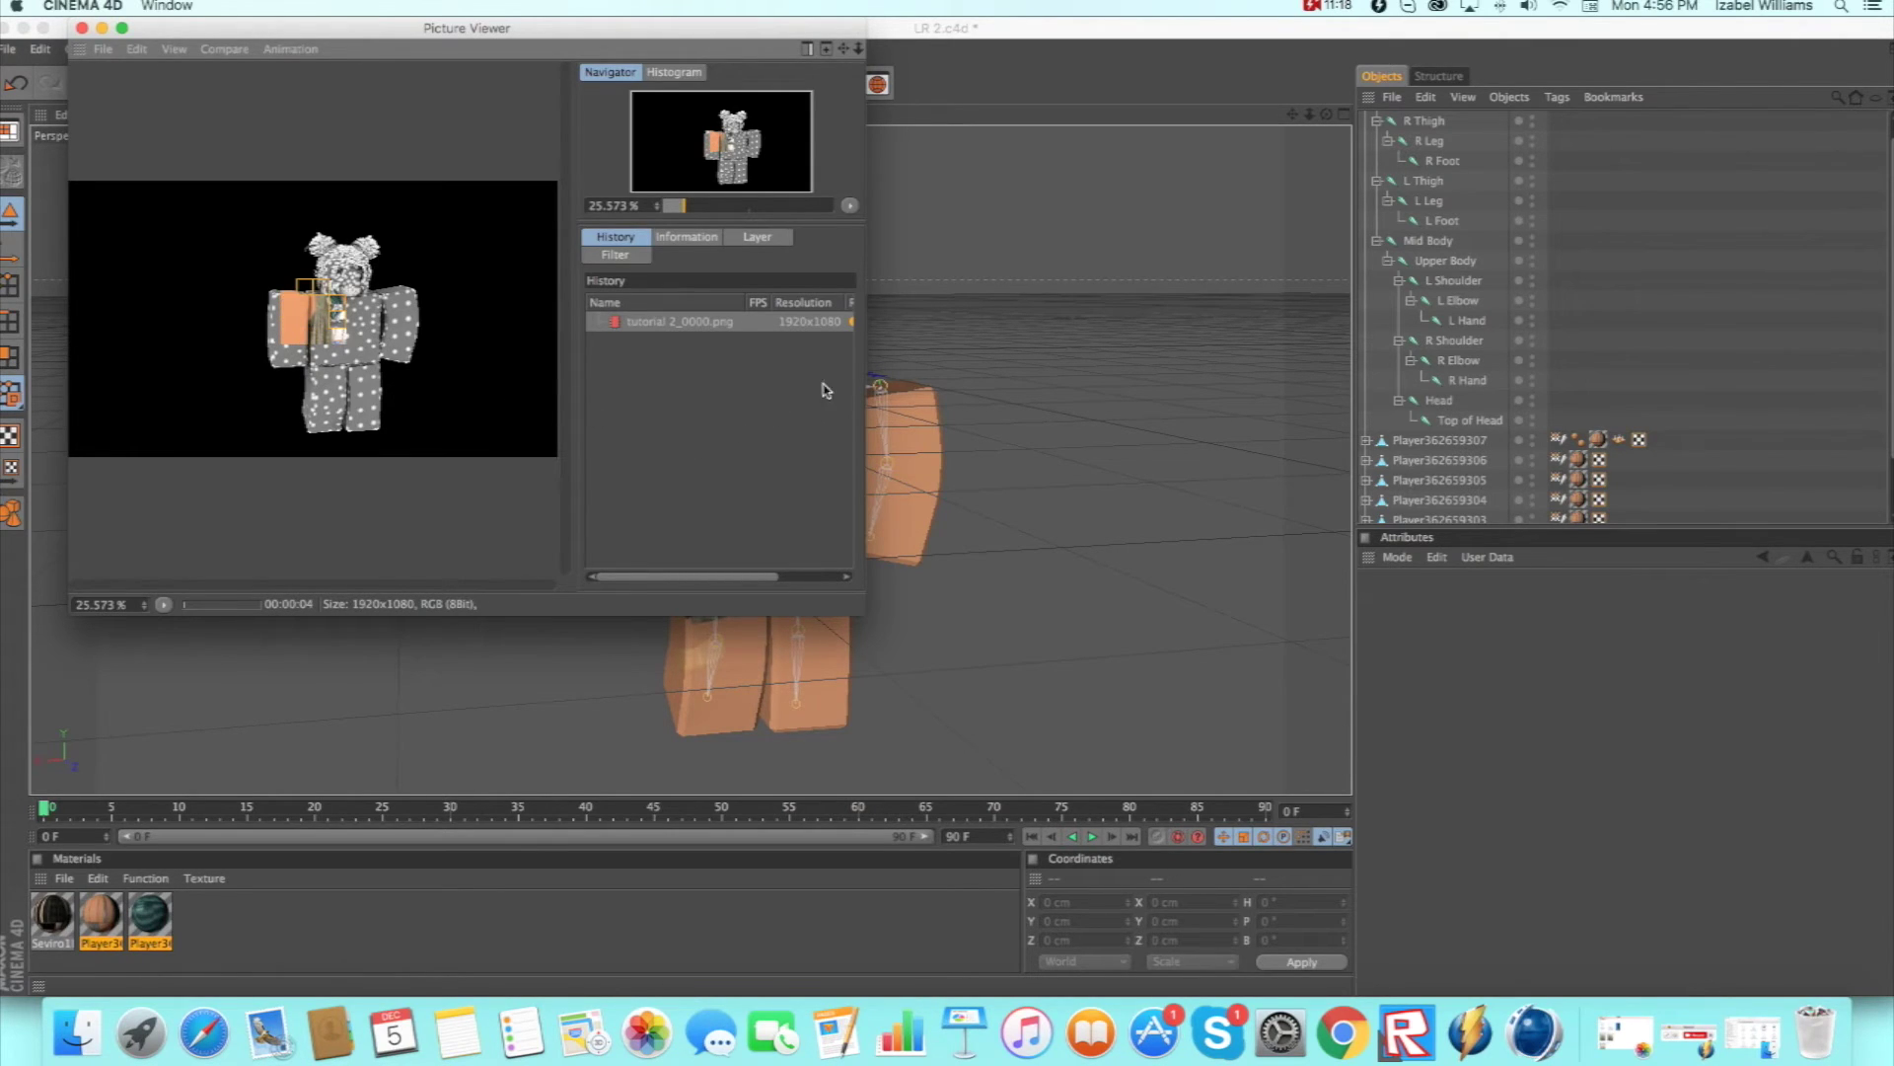
left_click_drag(879, 382, 1892, 385)
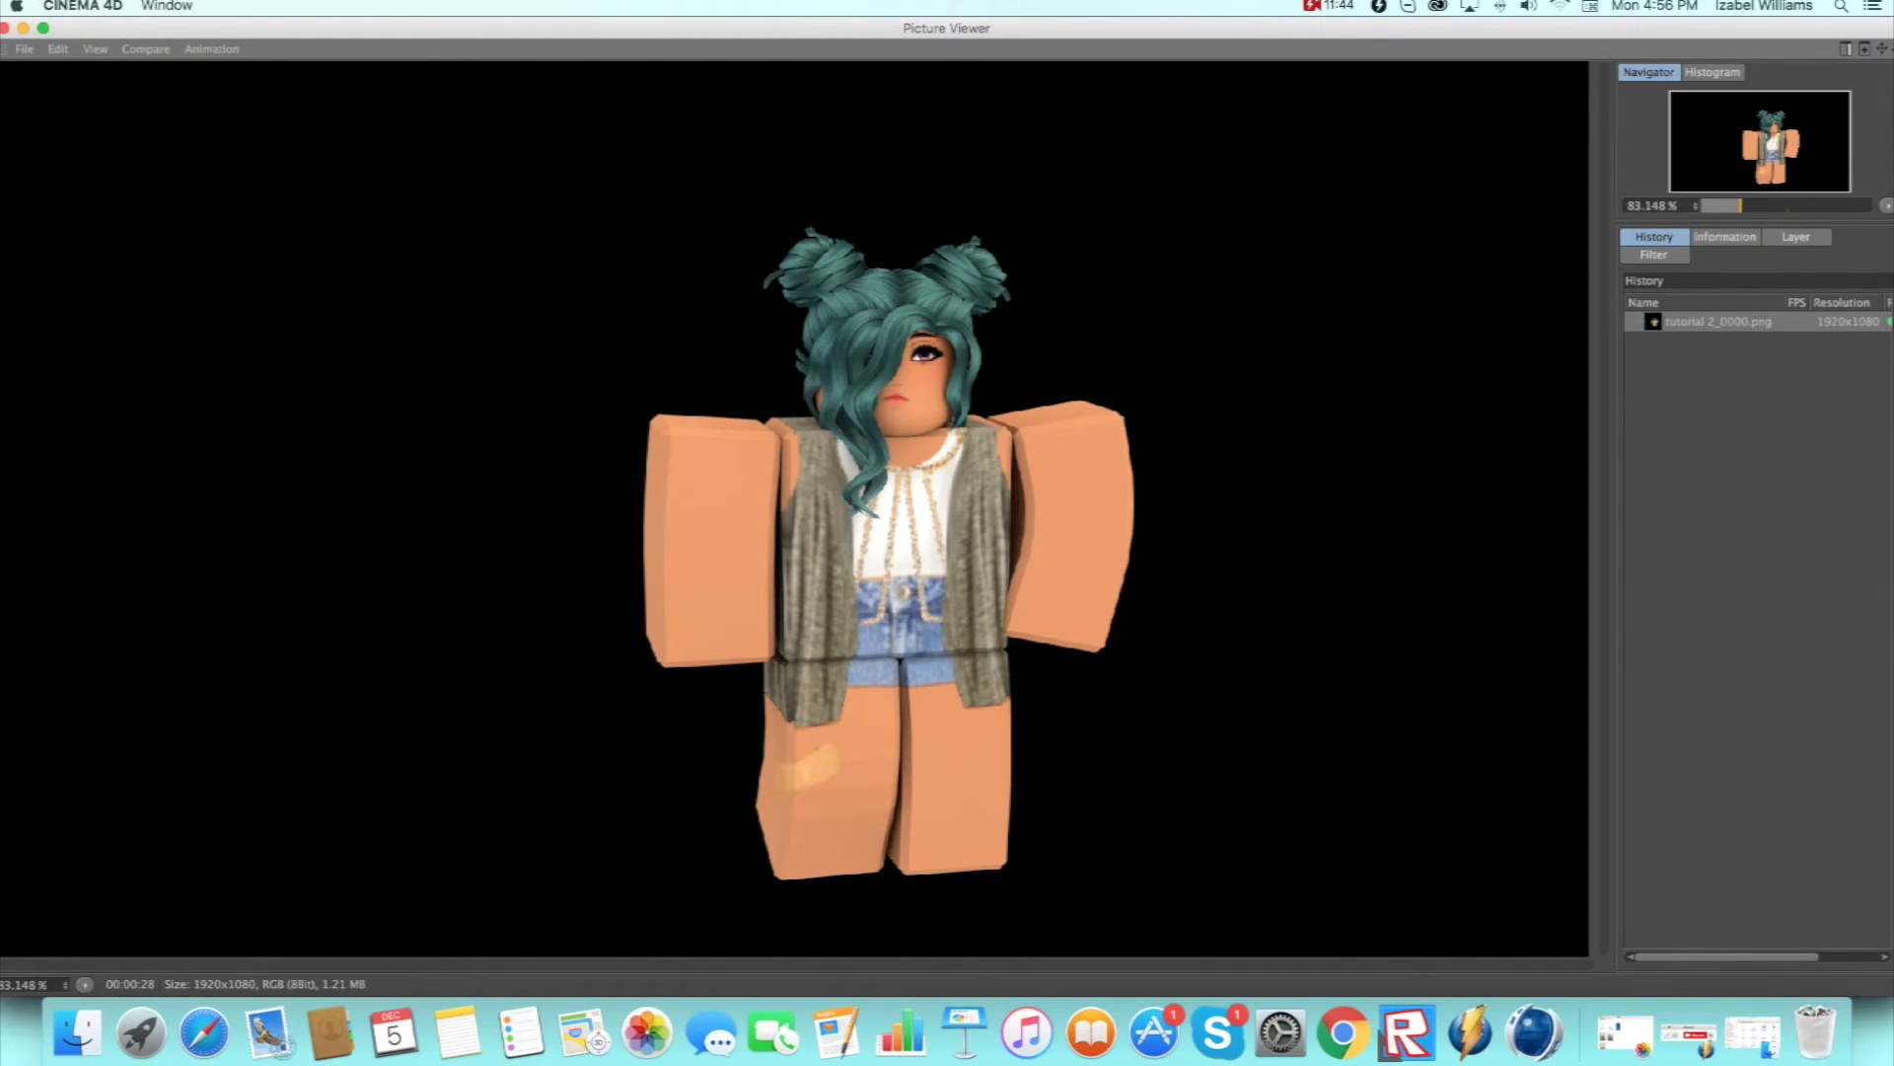
left_click(5, 27)
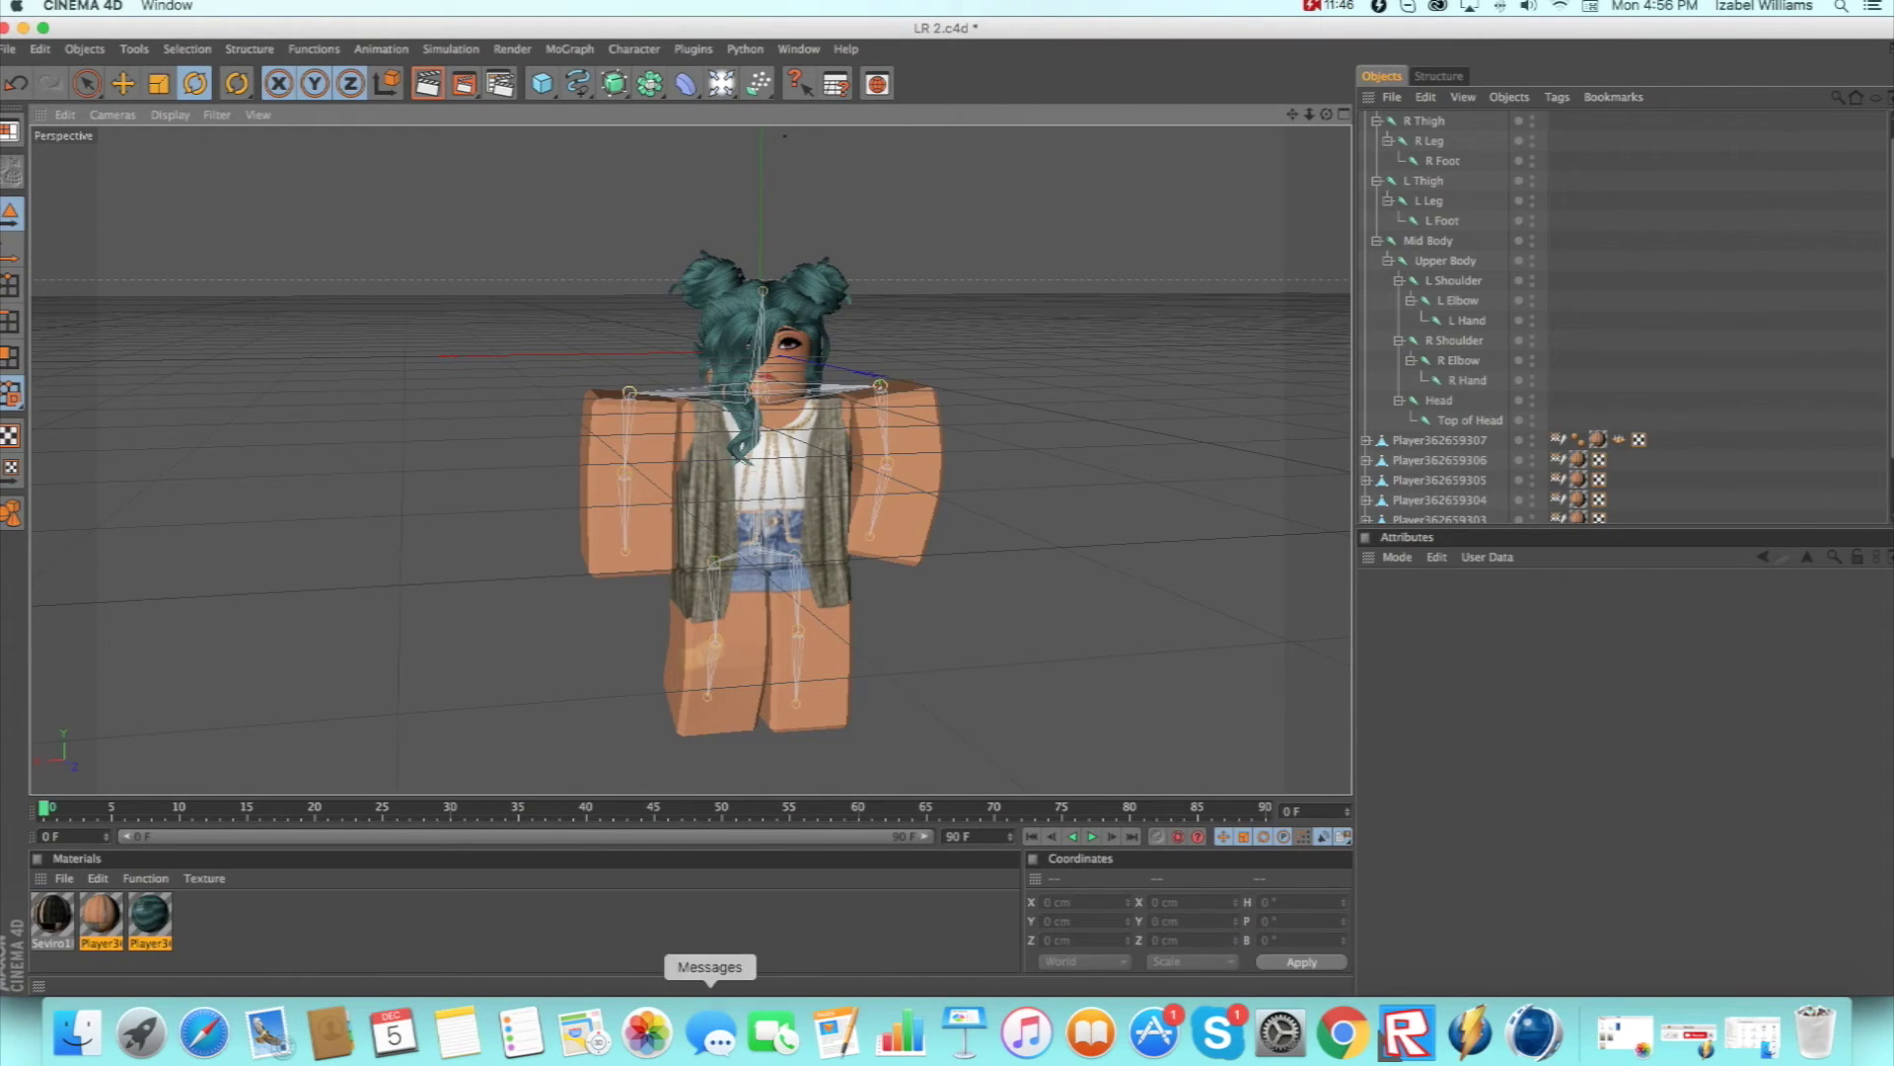
Launch Adobe Photoshop CS6 from the installed apps list.
left_click(143, 1041)
left_click(858, 449)
left_click(141, 1032)
left_click(944, 459)
Open the Kindred Fashion Chat in Skype and read through to its latest message.
left_click(1181, 1033)
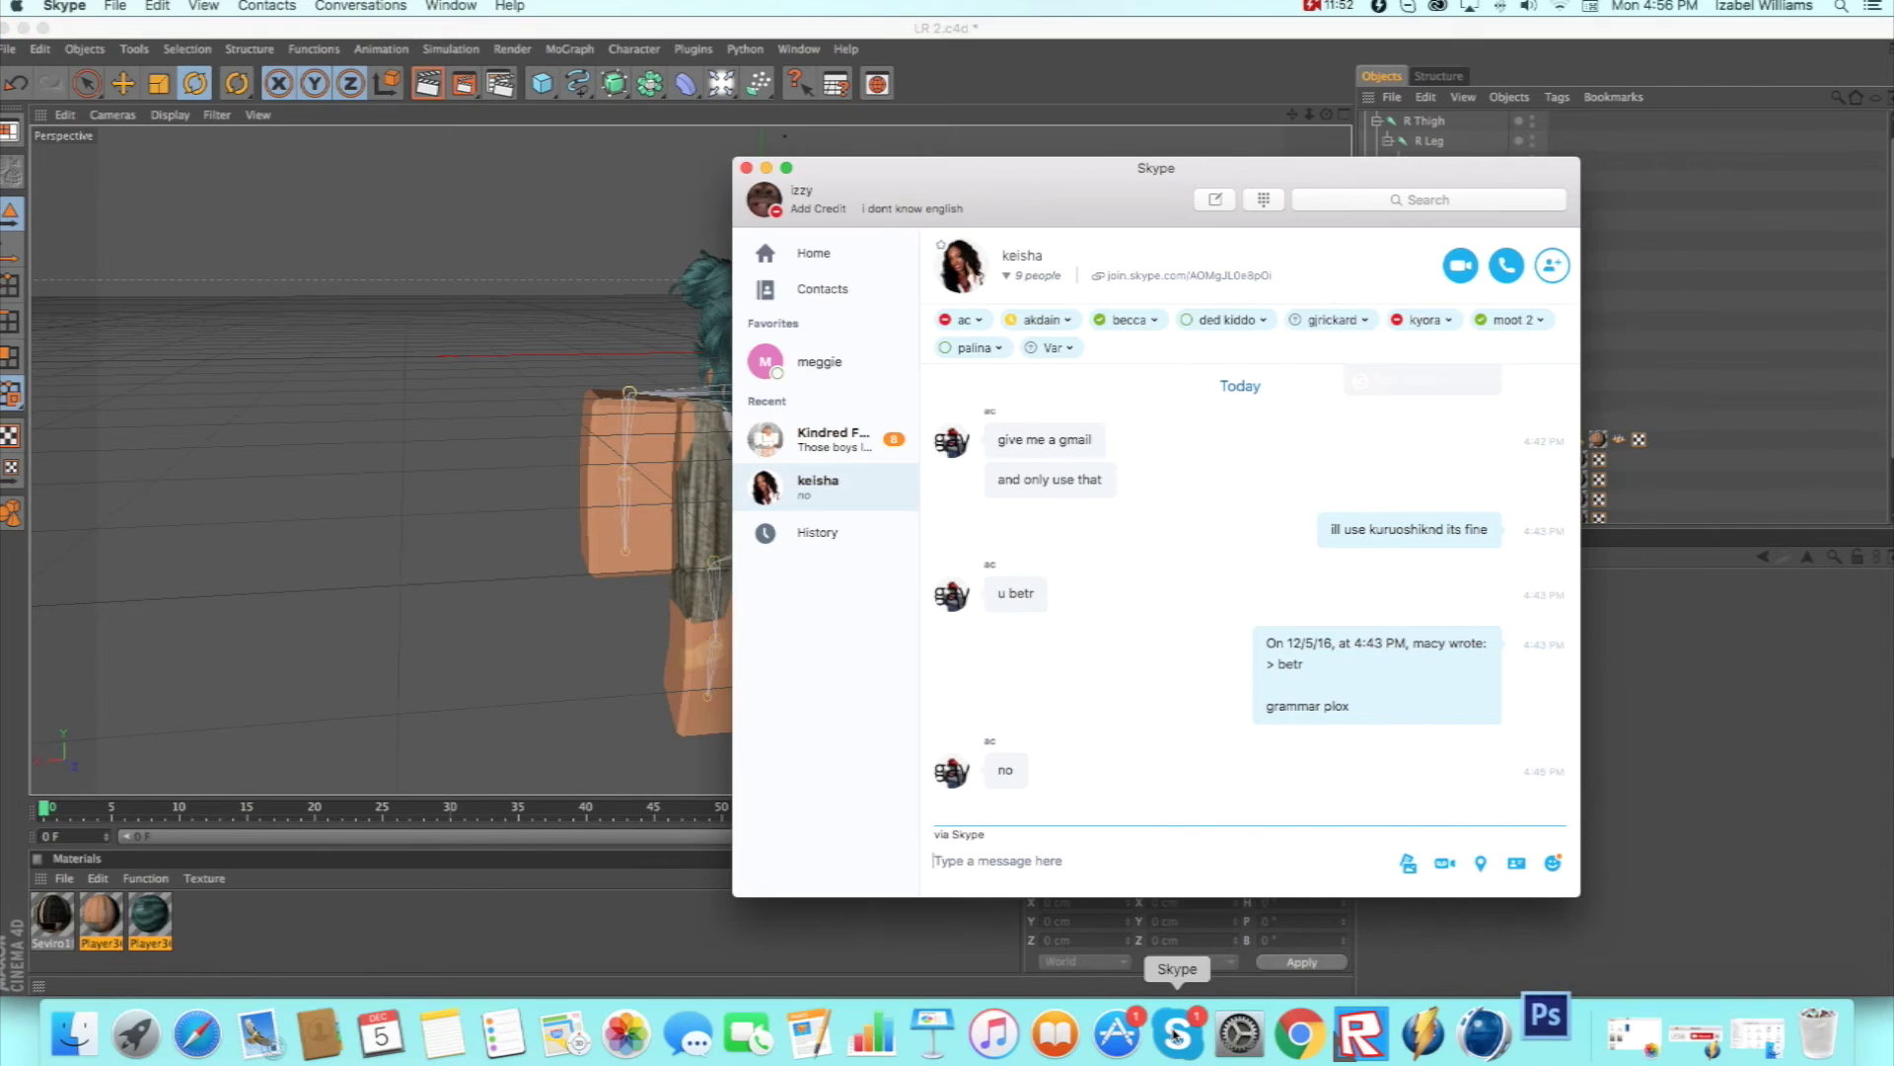
left_click(874, 446)
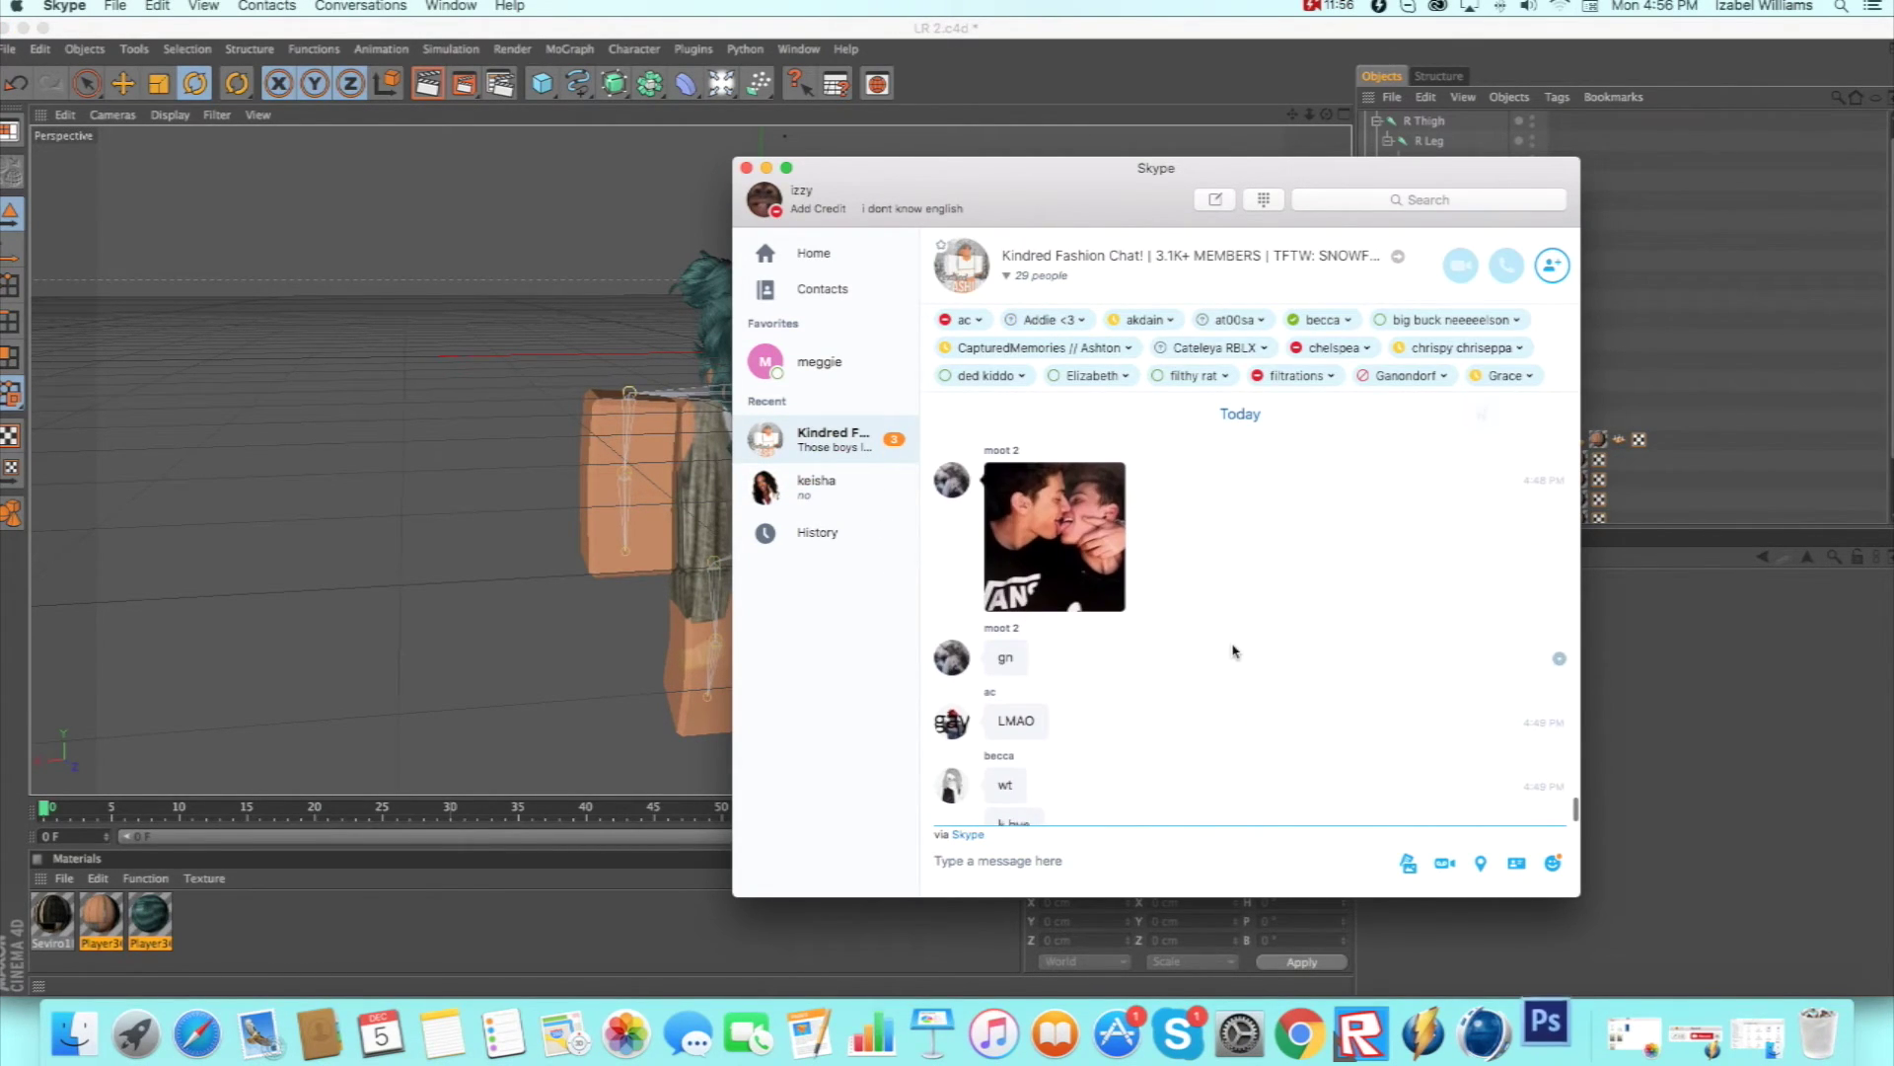
scroll(1233, 651, "up", 3)
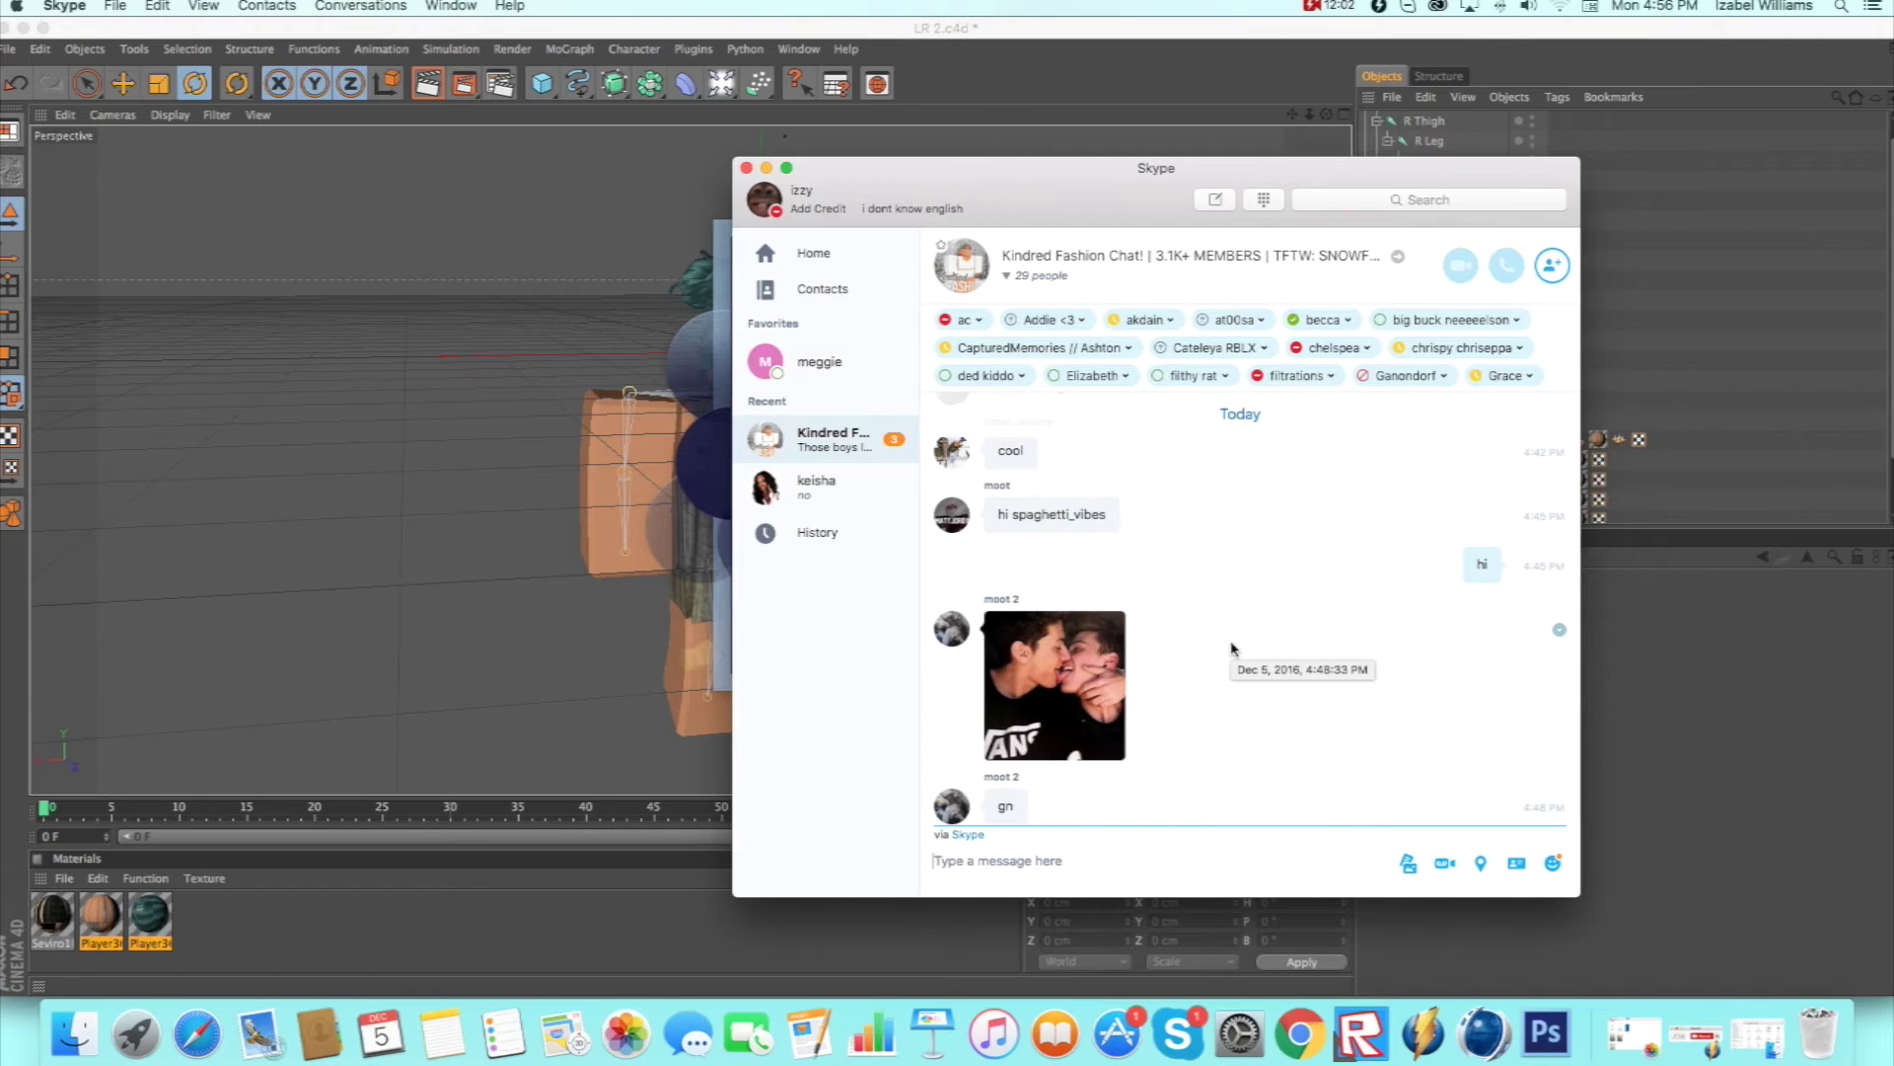
scroll(1228, 653, "down", 6)
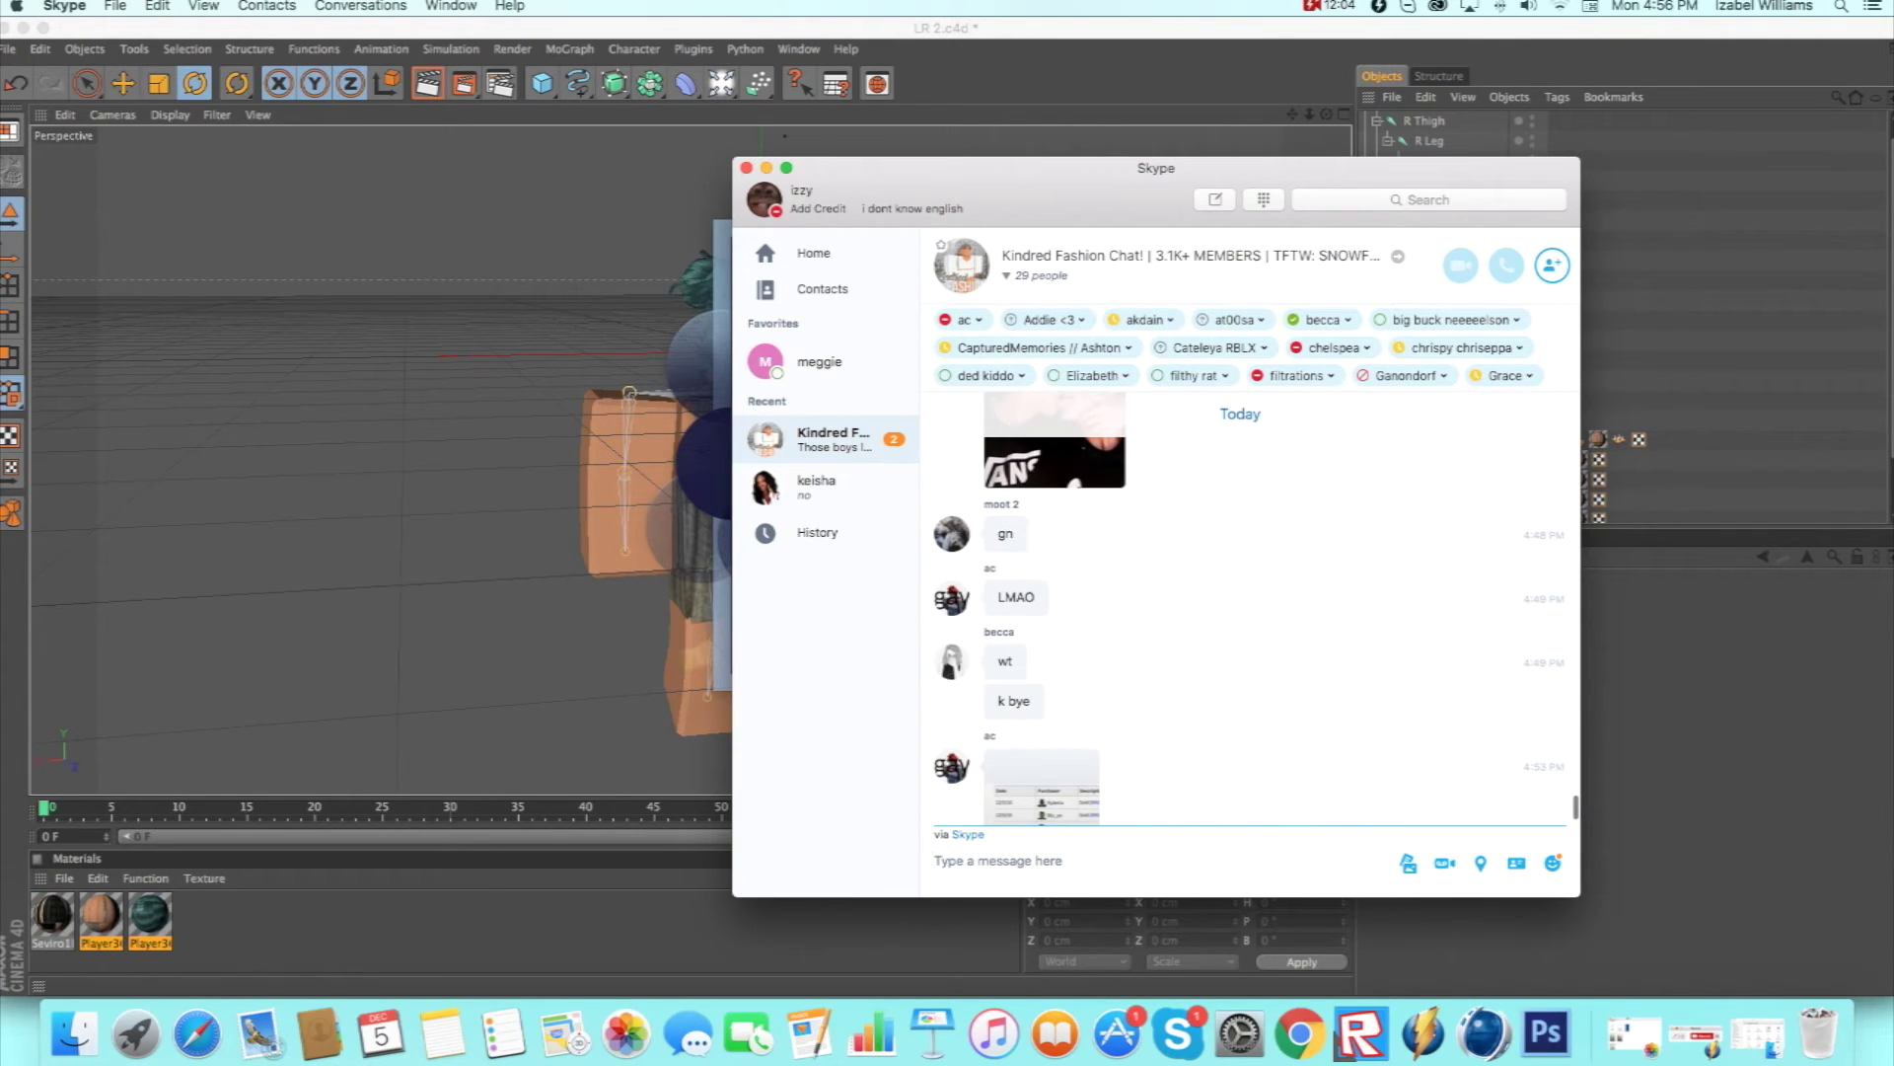
scroll(1371, 622, "down", 5)
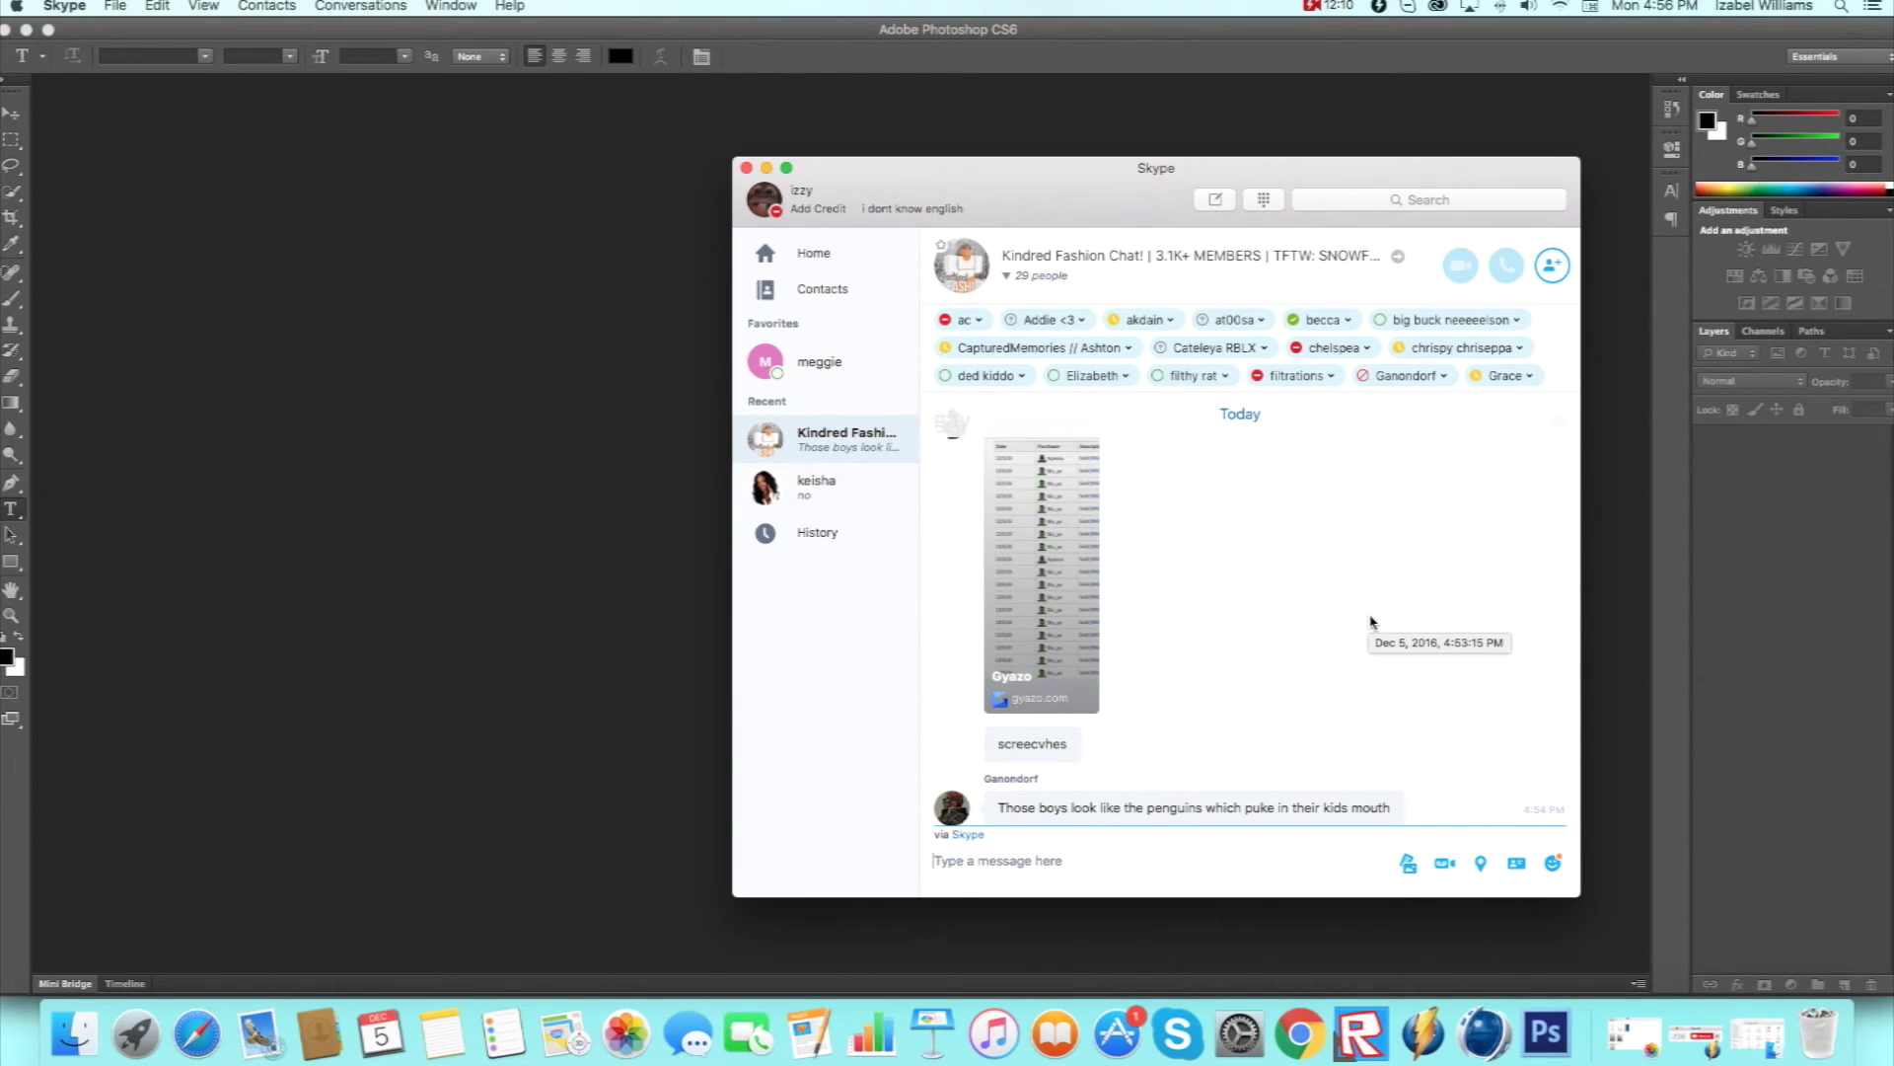
scroll(1370, 622, "down", 1)
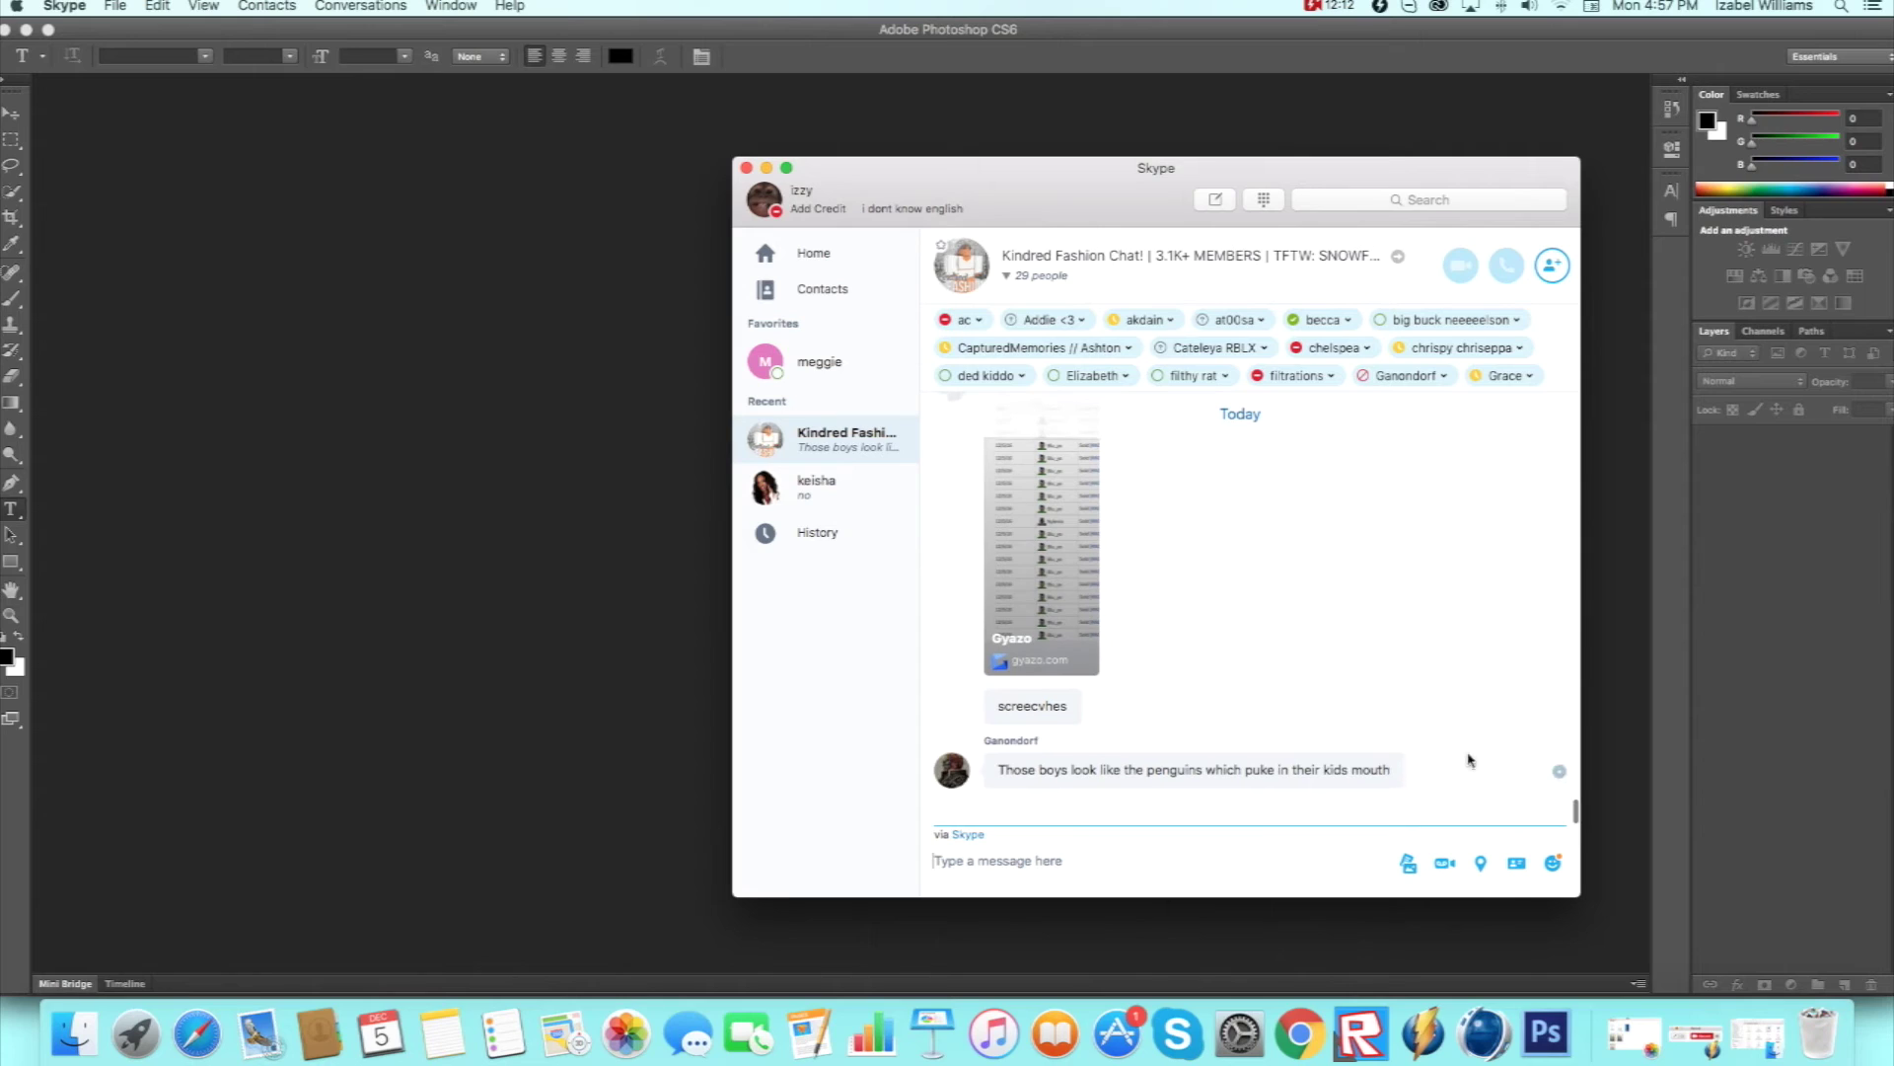
Create a new blank white 500×500 px document, Untitled-1.
left_click(1788, 705)
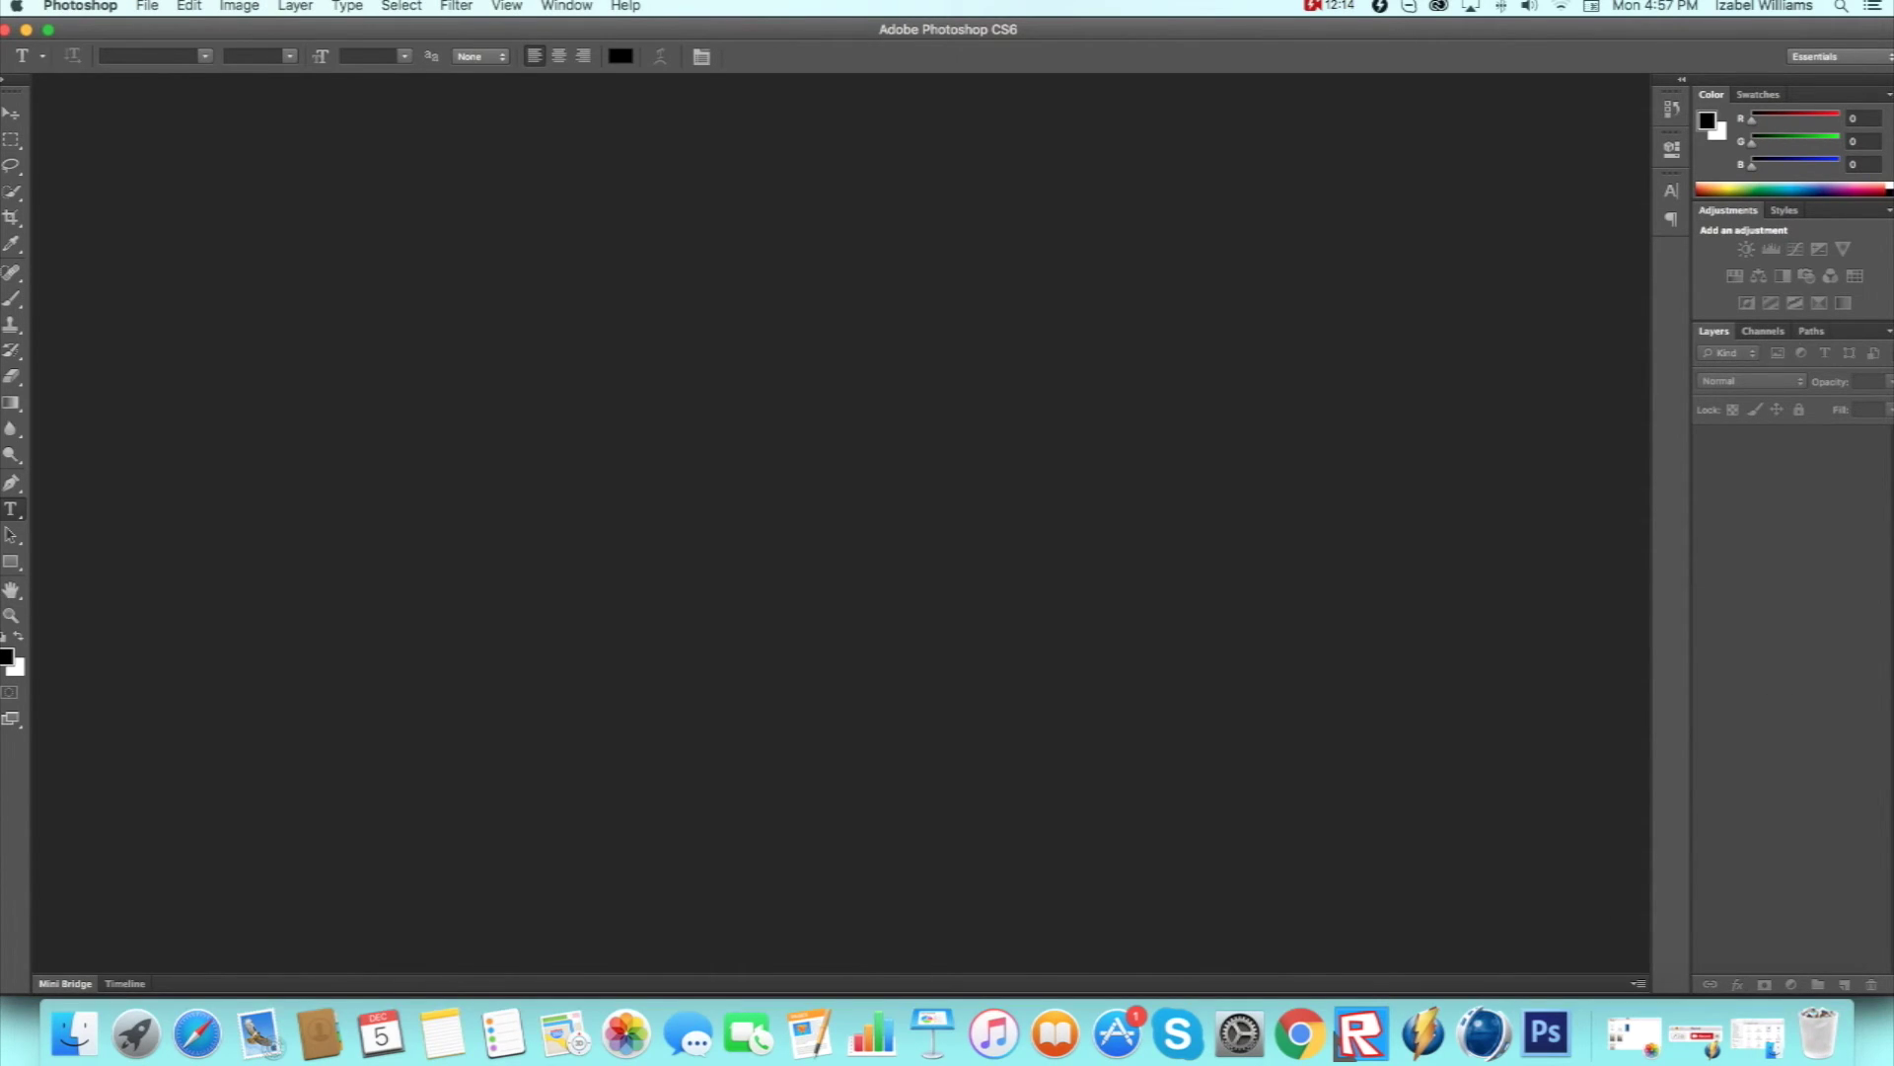
left_click(146, 7)
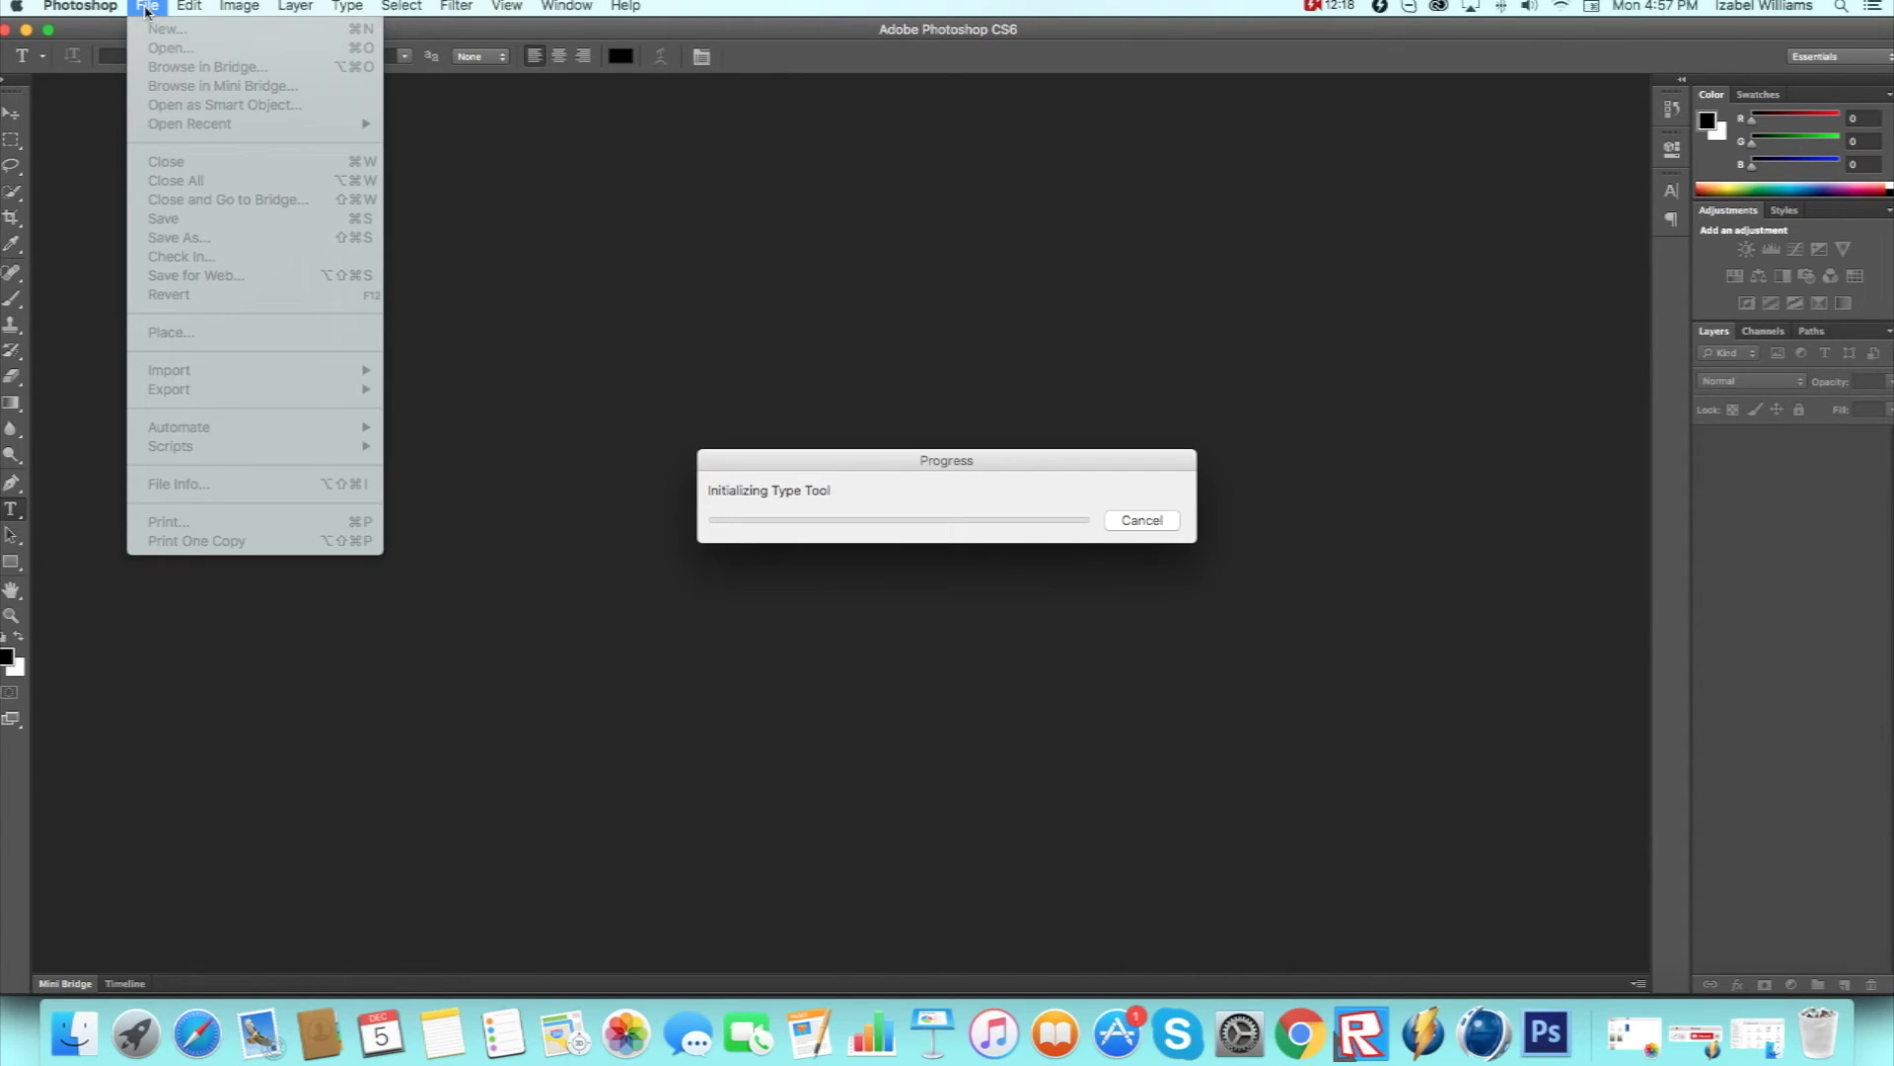
left_click(1135, 490)
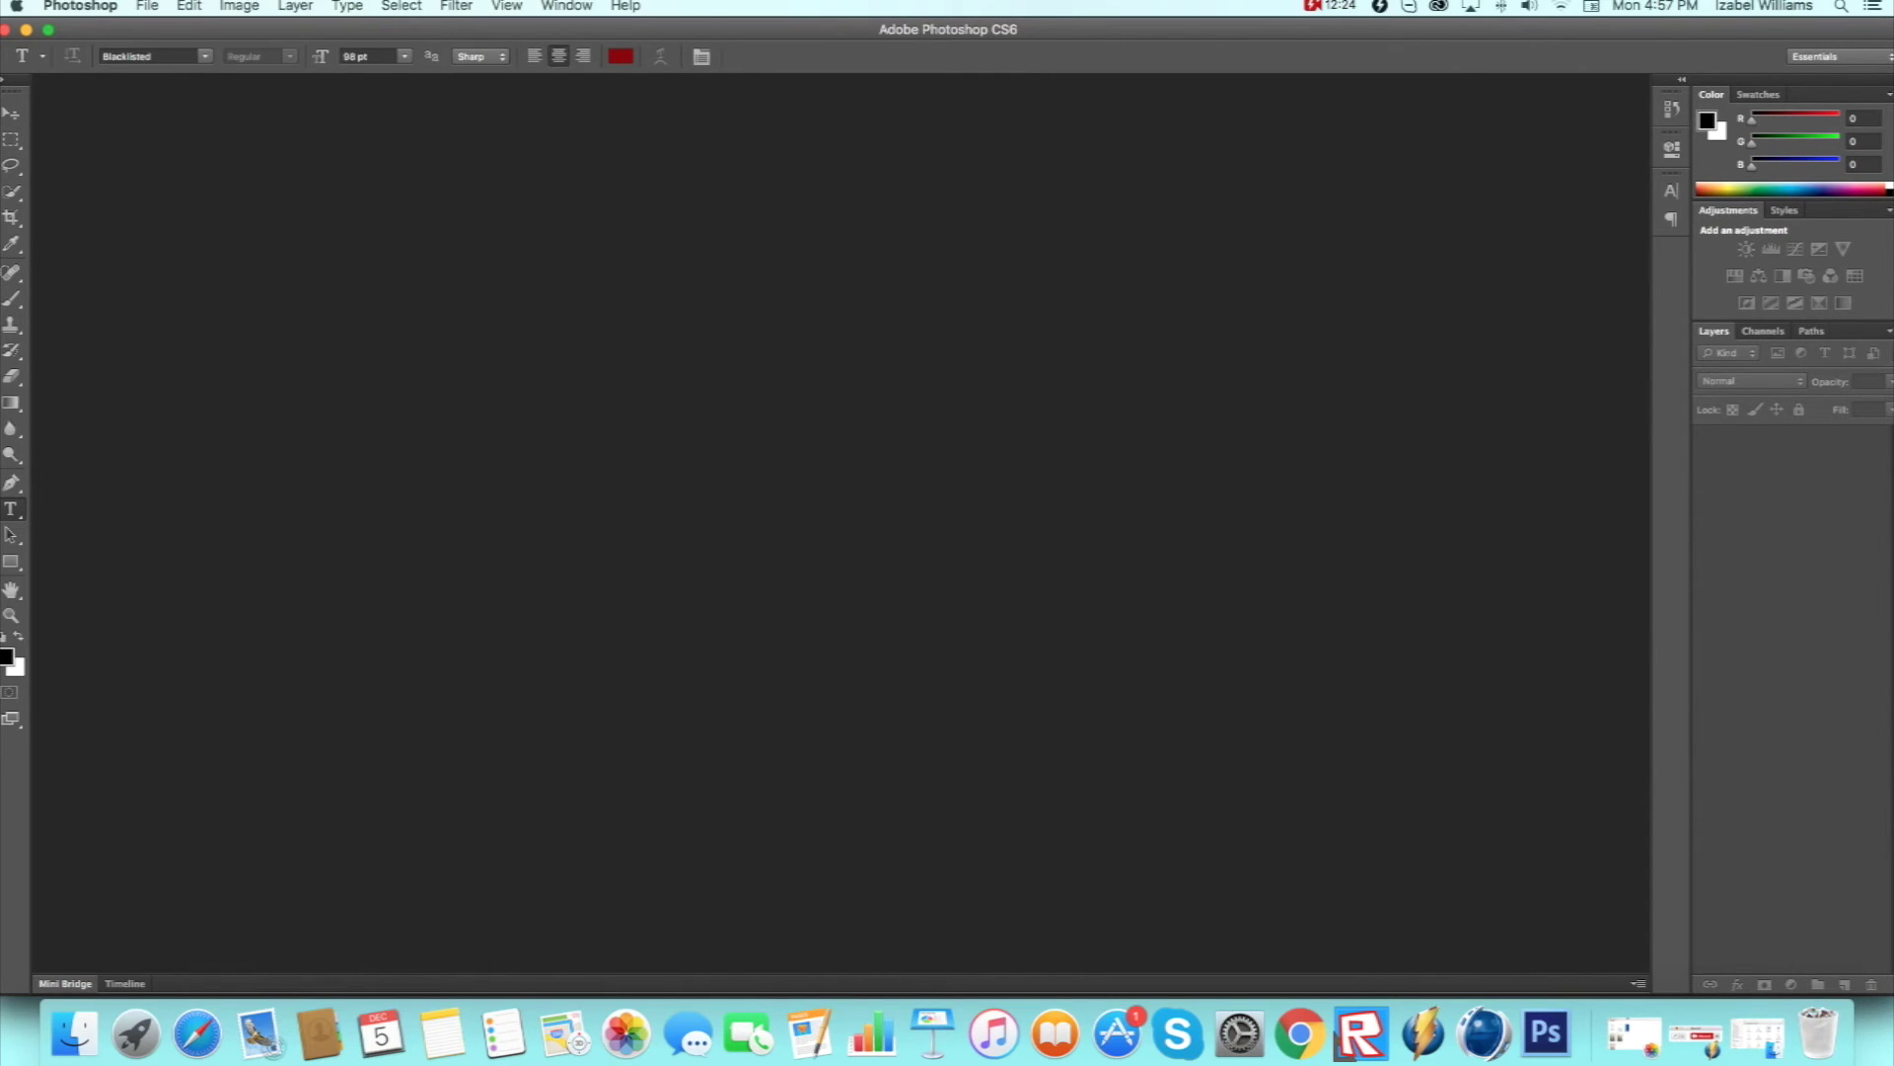
left_click(146, 7)
left_click(152, 29)
double_click(876, 434)
type("500500")
left_click(1165, 337)
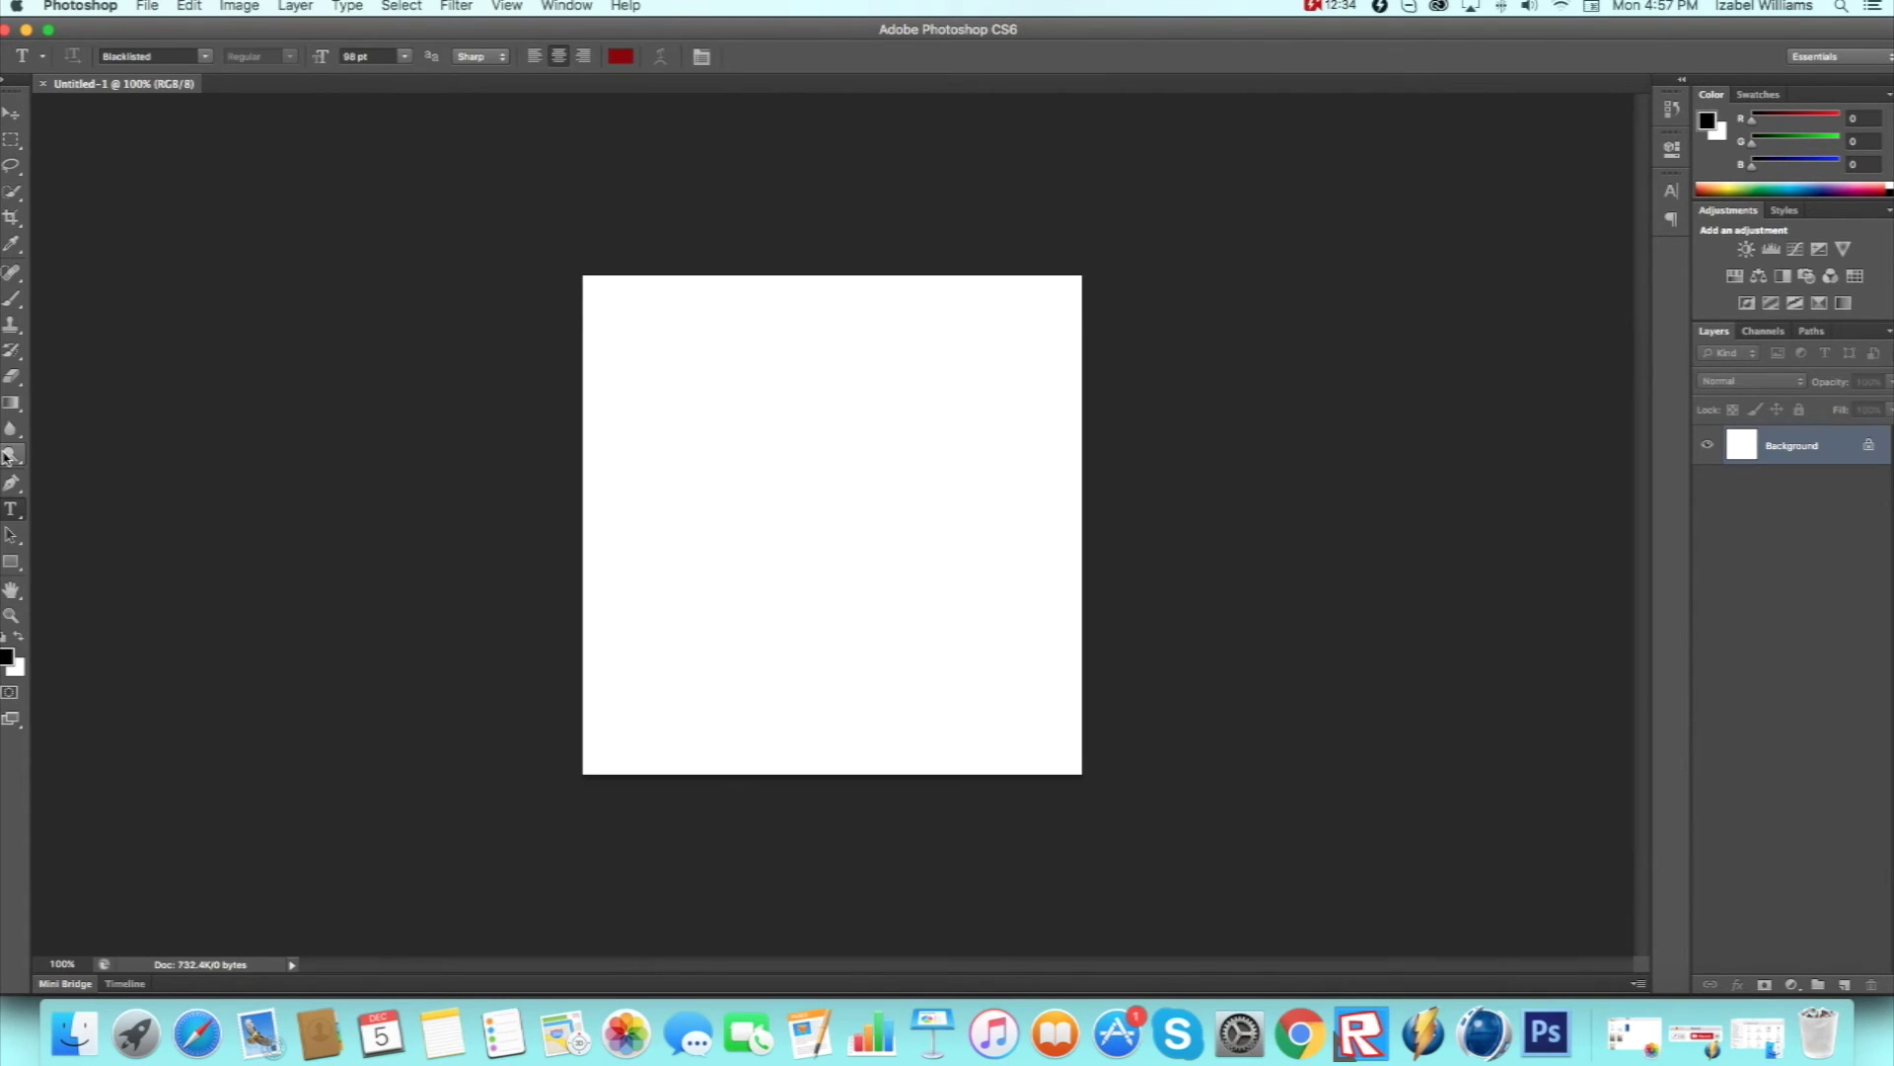
Bring up the open-file browser showing the fin renders folder.
left_click(149, 7)
left_click(163, 40)
left_click(149, 7)
left_click(168, 49)
key("super+o")
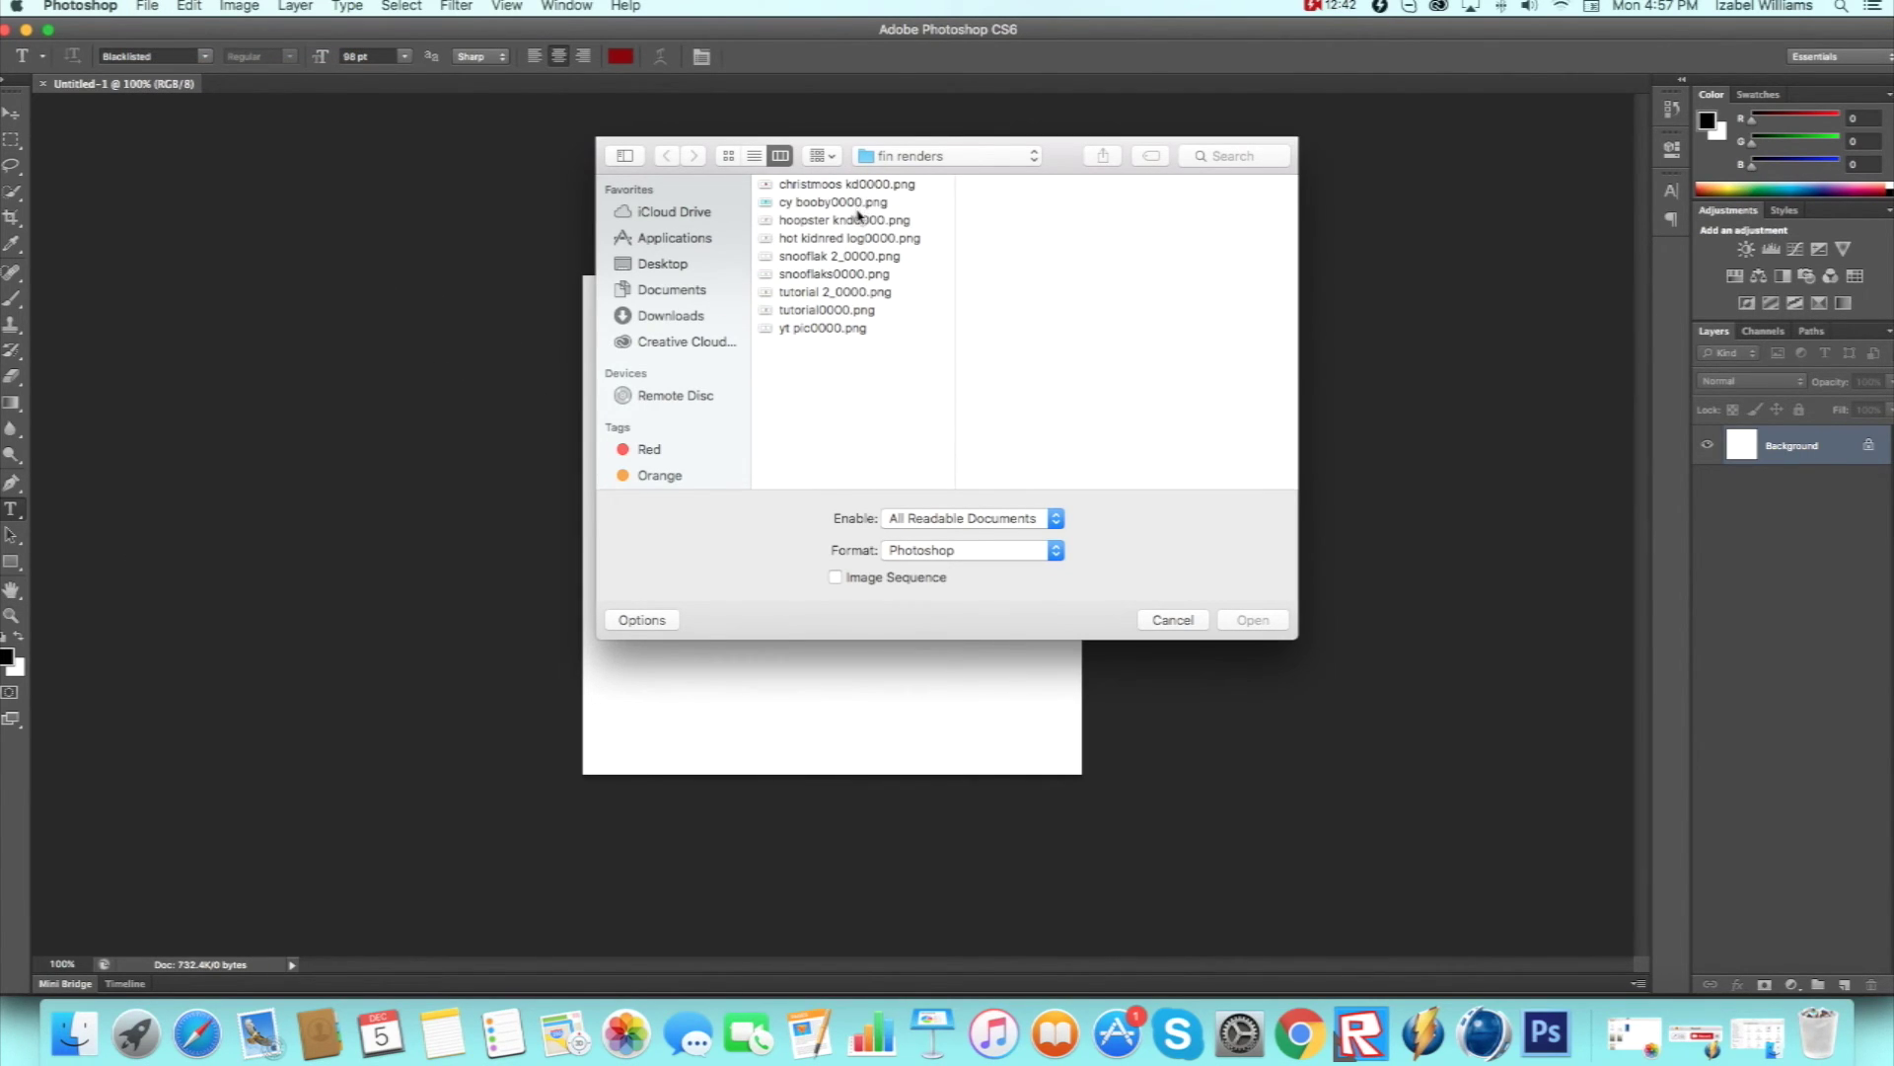
Open tutorial 2_0000.png, select all of it, and paste it into Untitled-1.
left_click(864, 292)
left_click(1267, 626)
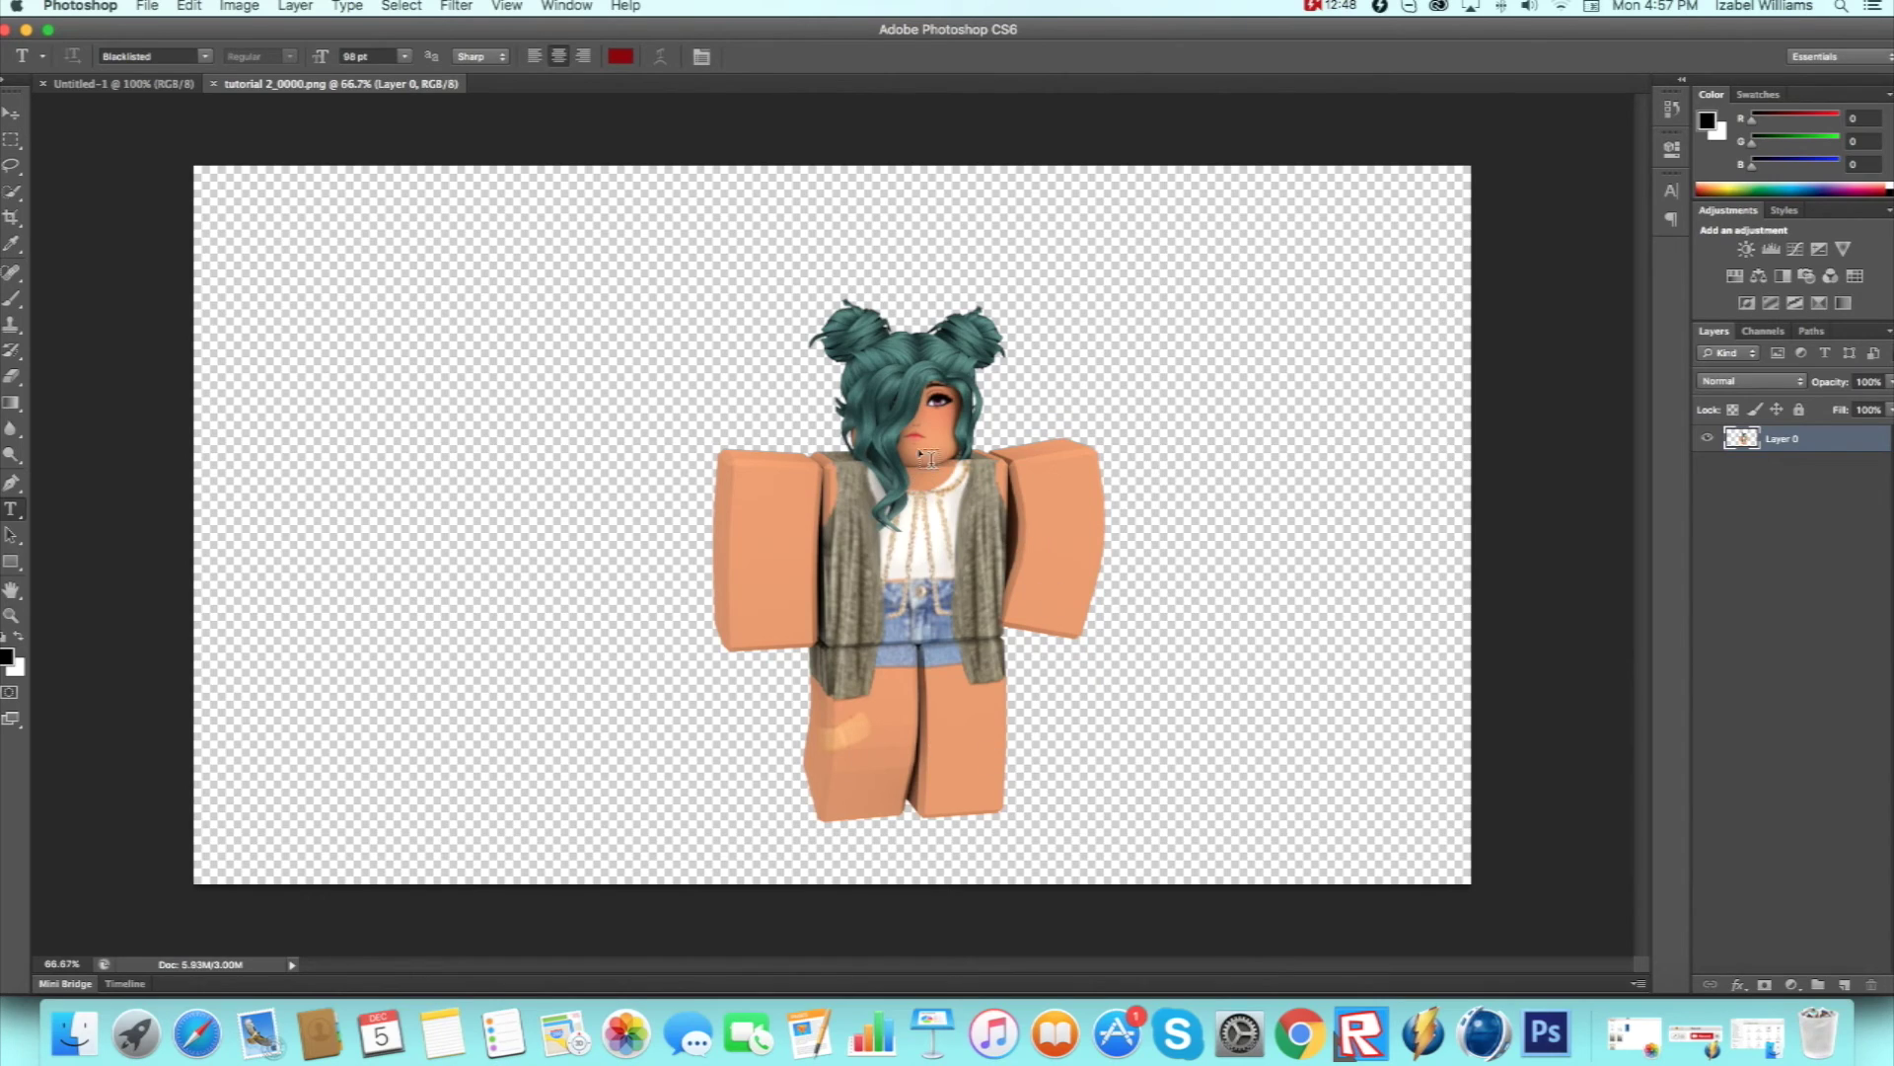
left_click(425, 6)
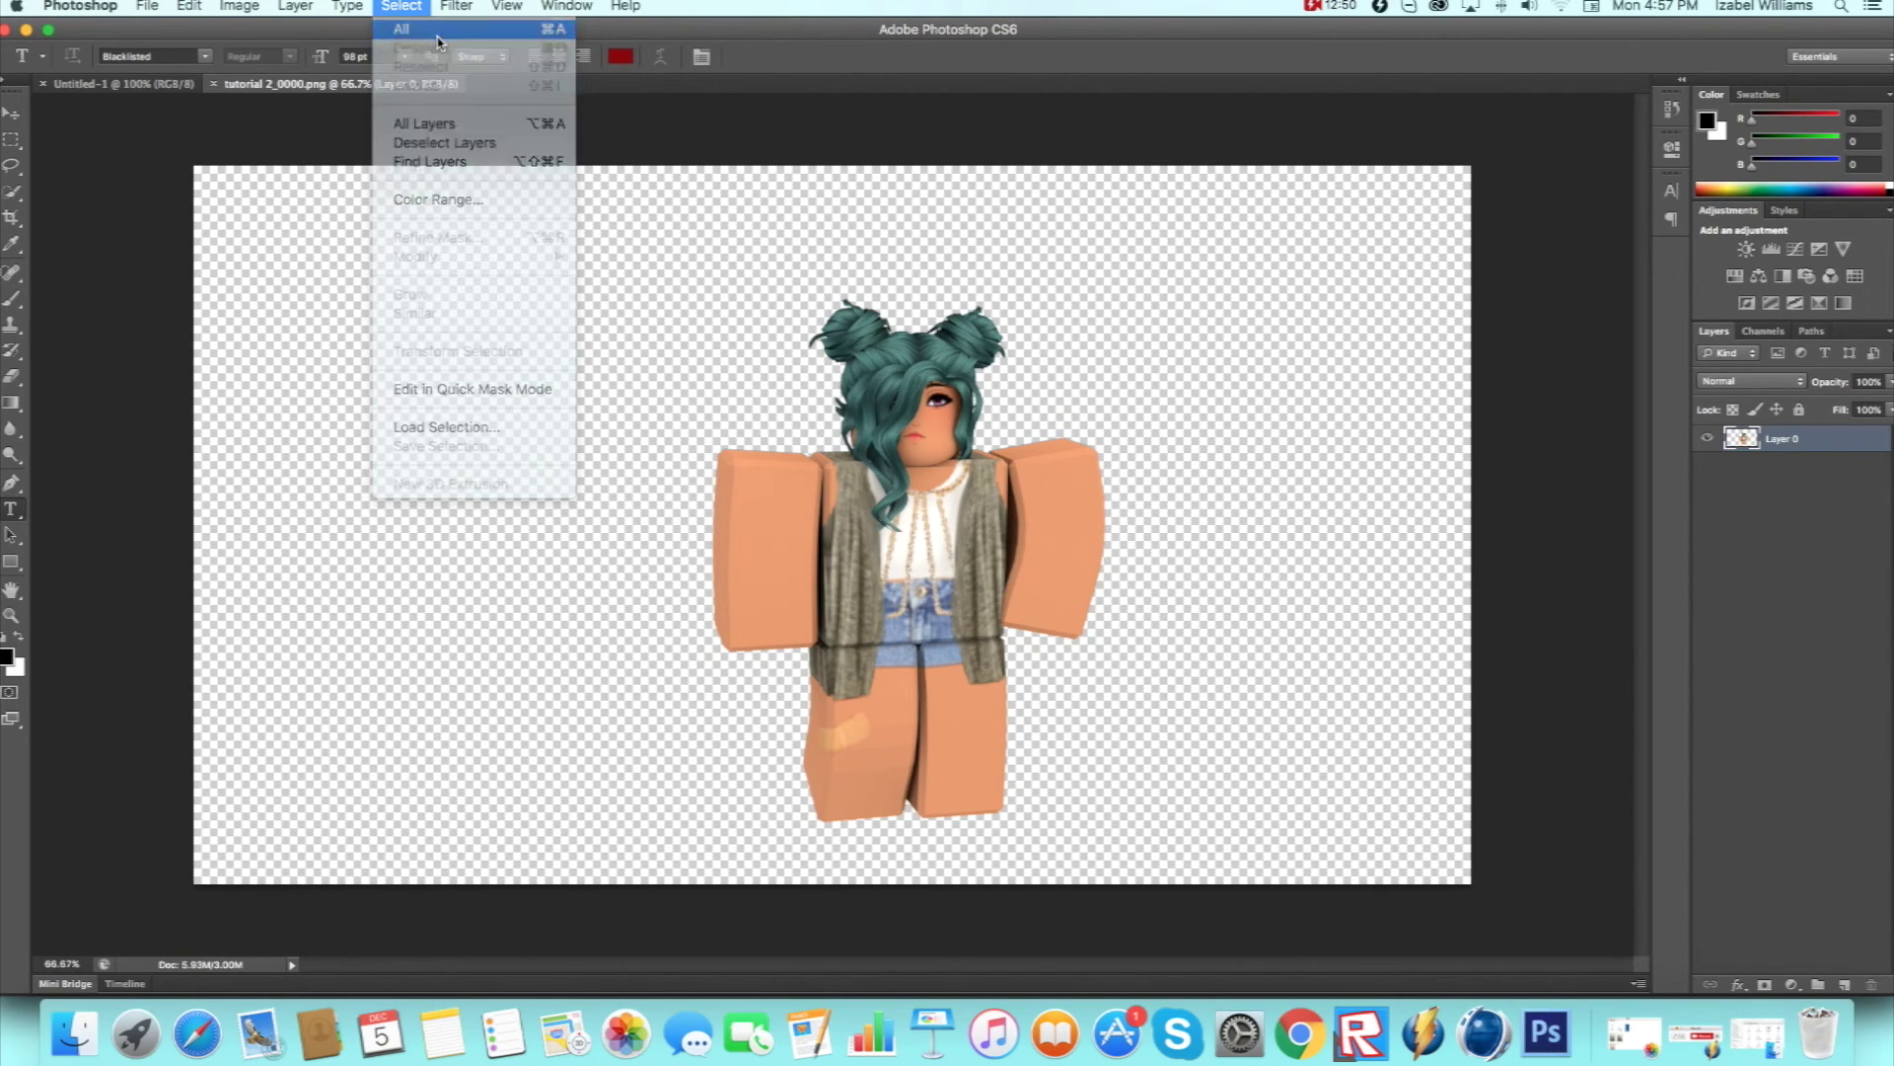
left_click(440, 38)
left_click(166, 85)
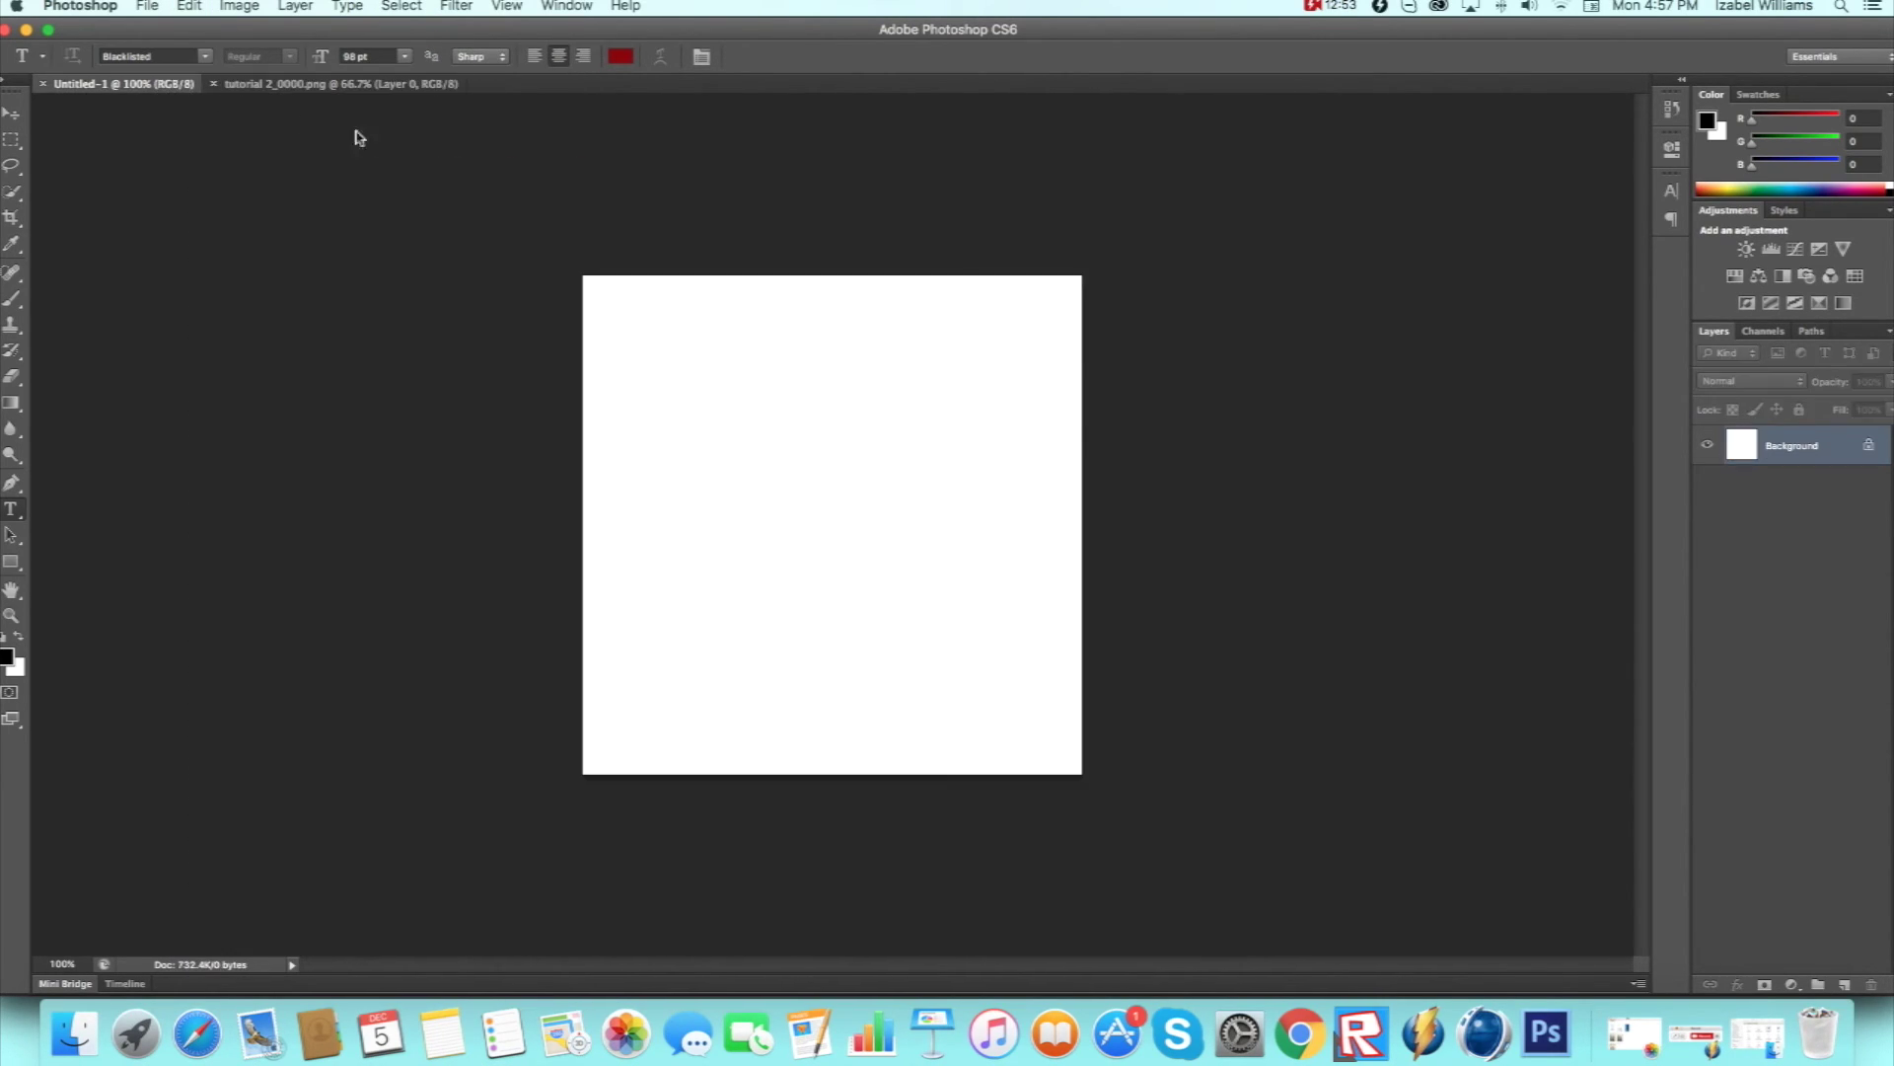
key("super+v")
Scale the pasted character to roughly 66% and centre it on the canvas.
left_click(12, 113)
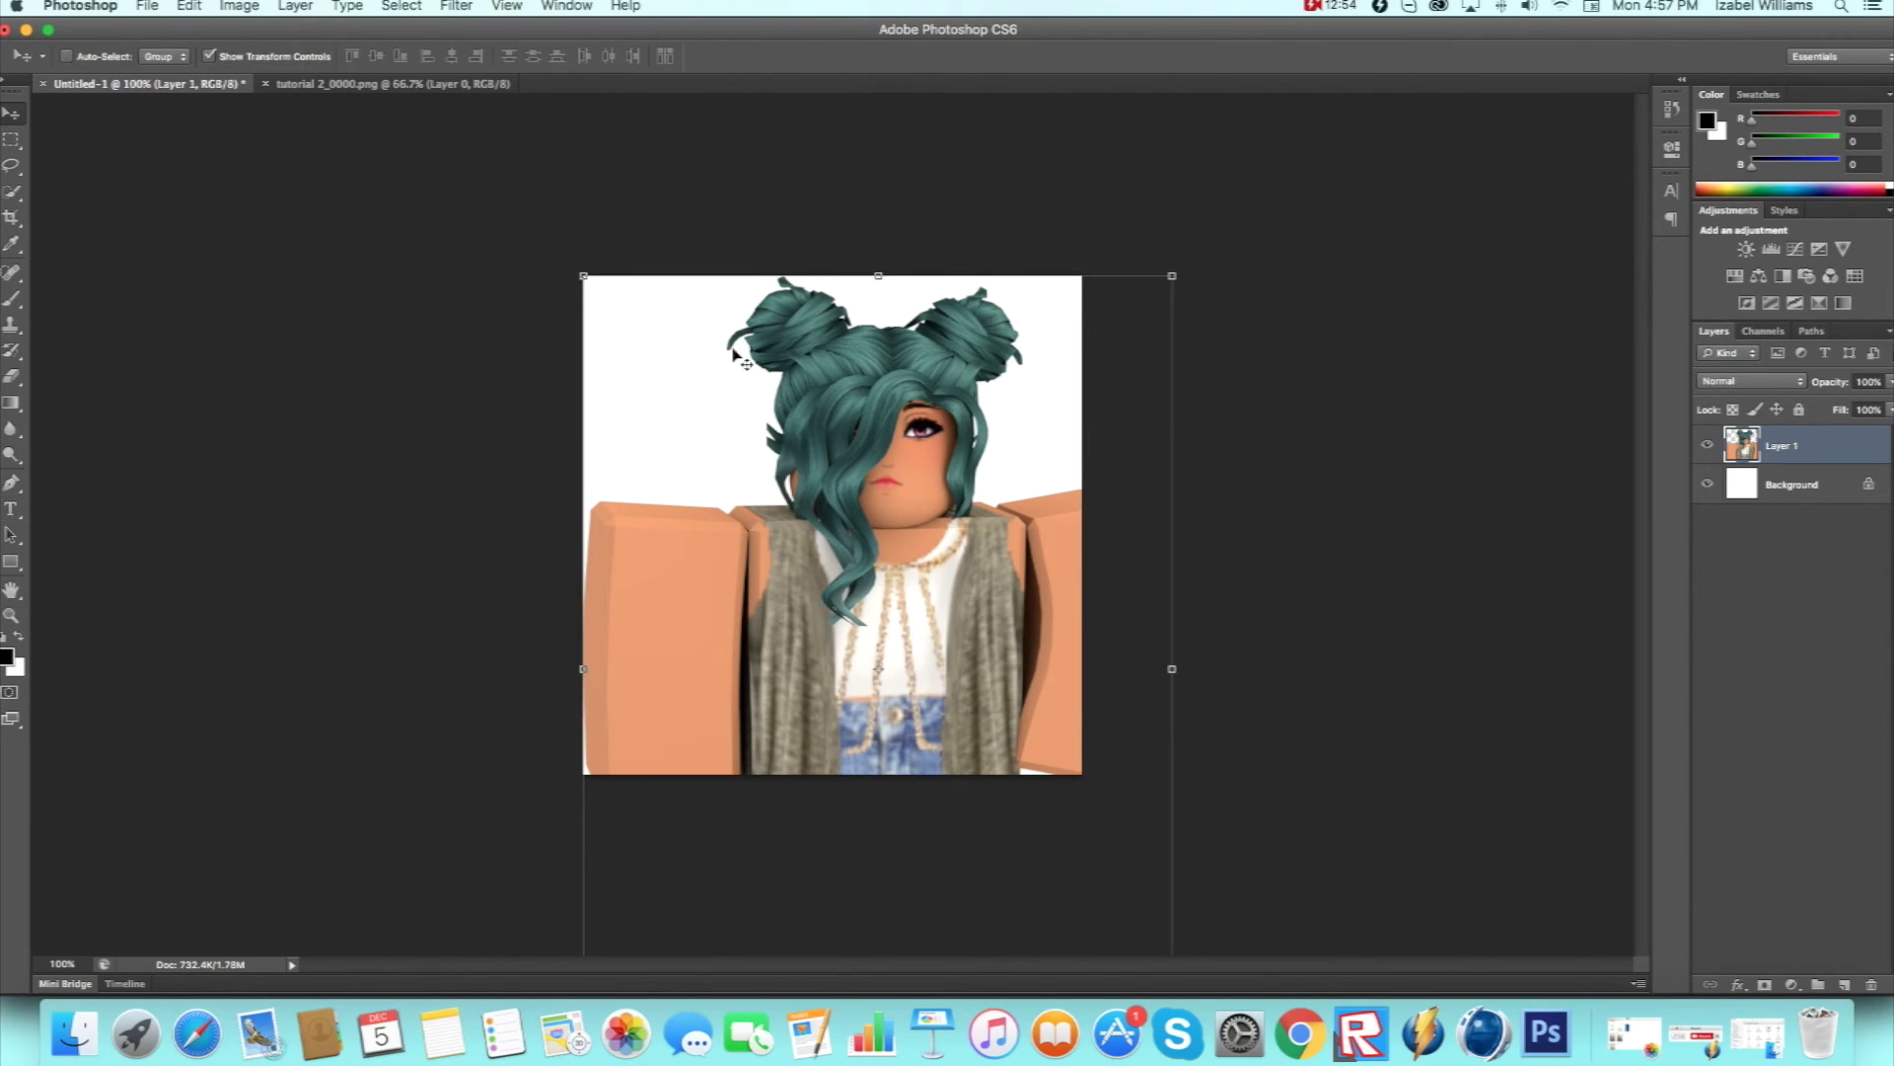
left_click_drag(583, 278, 888, 727)
left_click_drag(997, 834, 832, 552)
left_click_drag(722, 443, 616, 242)
left_click_drag(854, 371, 878, 386)
left_click(994, 55)
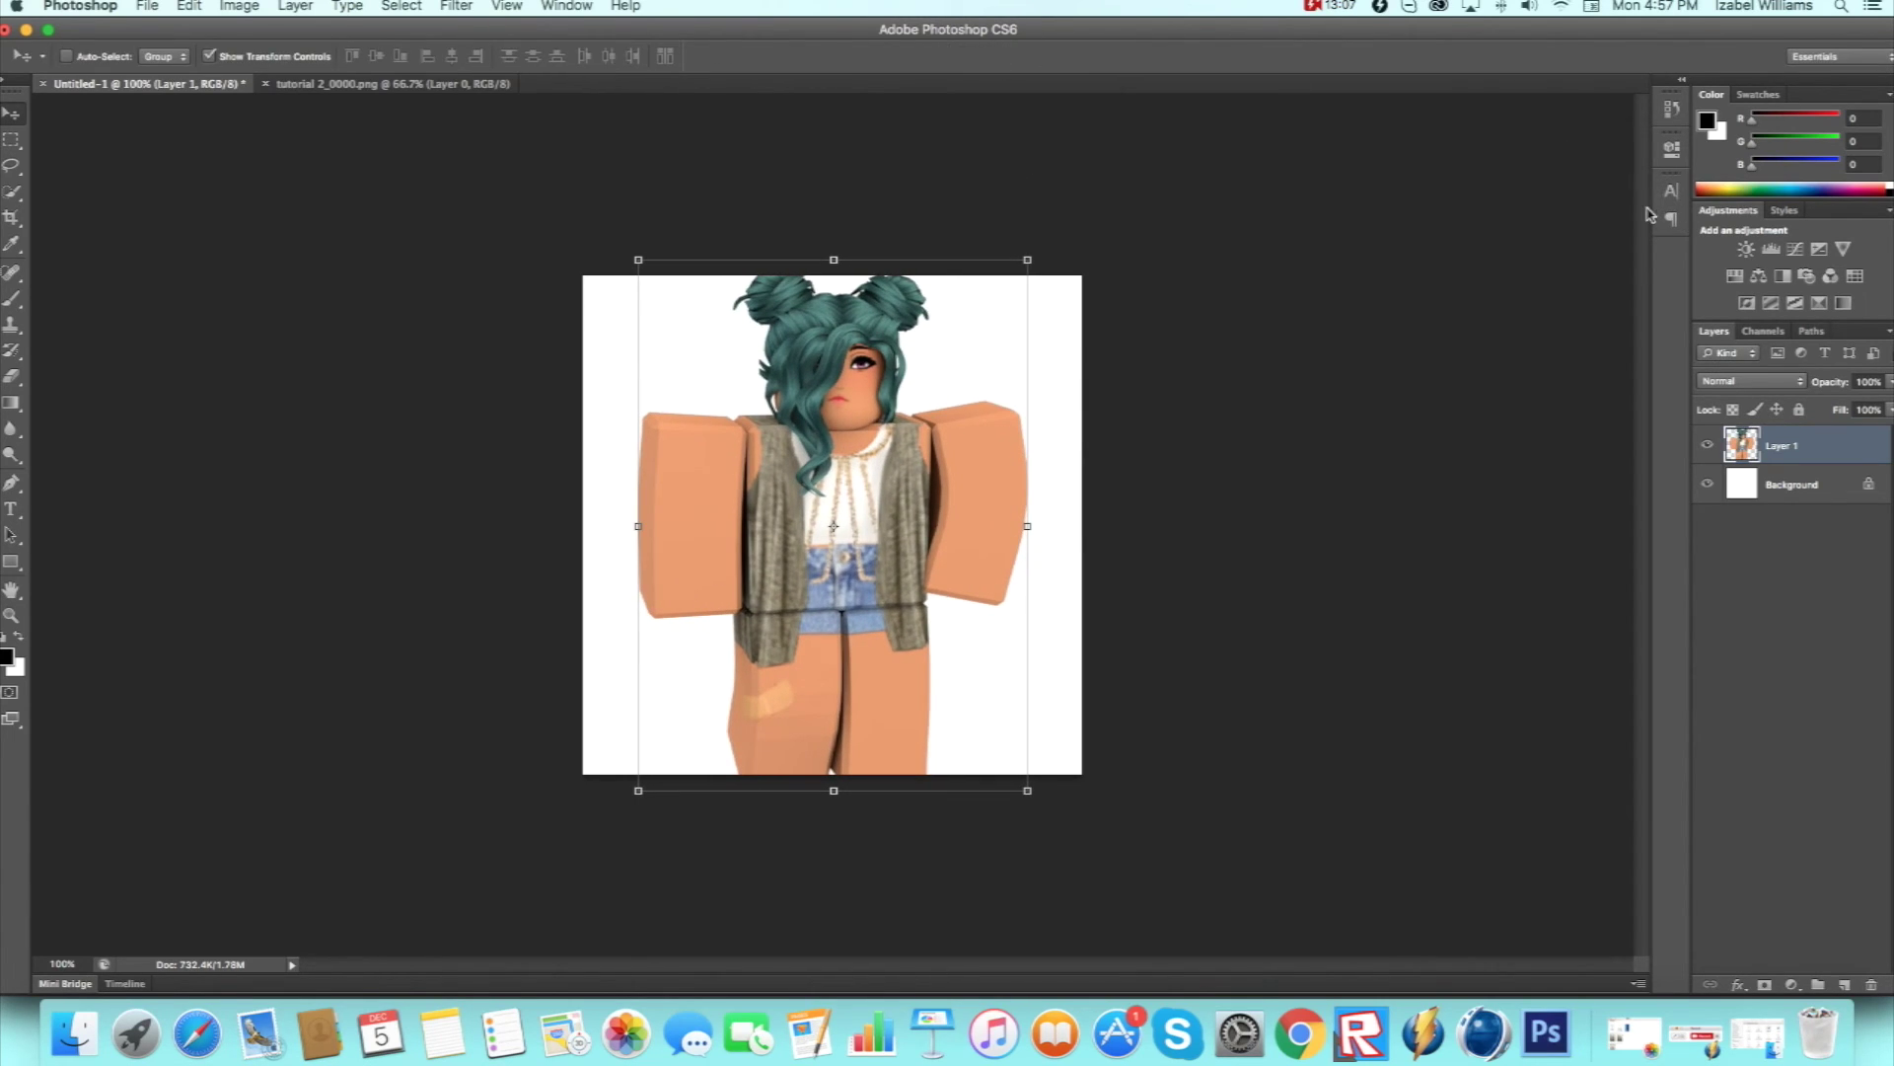